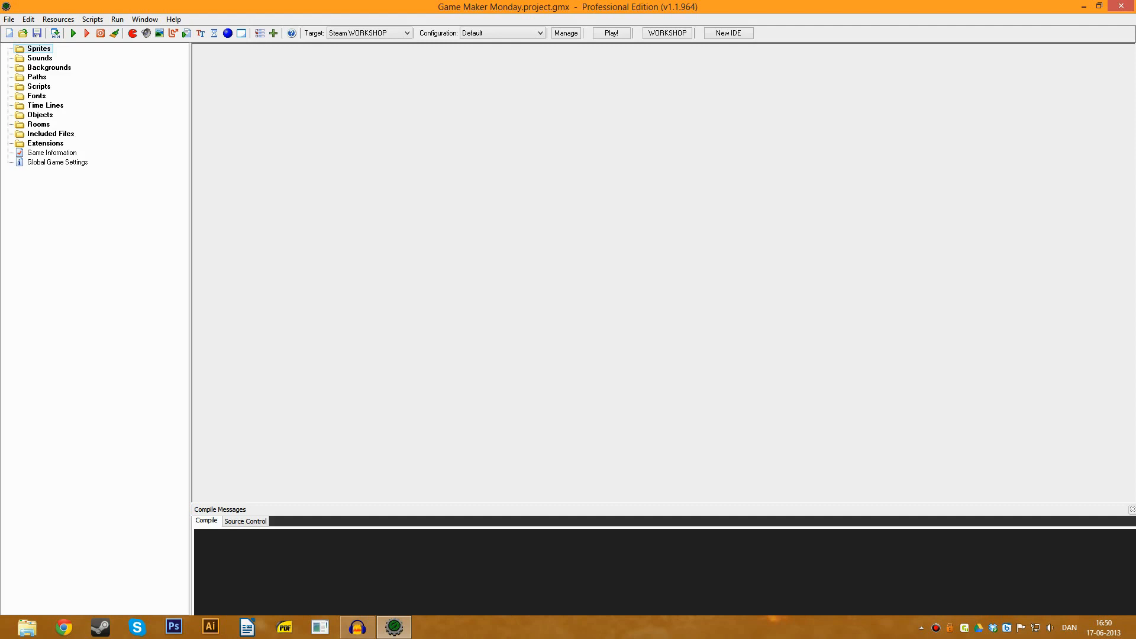
Create a new sprite in the project and name it spr_player_normal
right_click(38, 49)
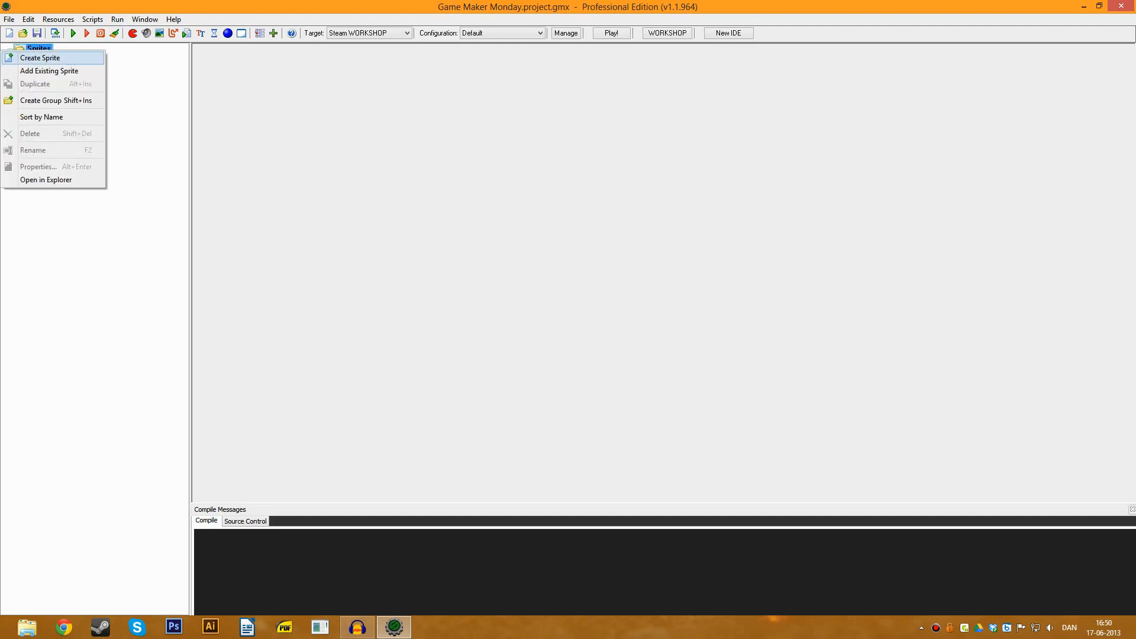
key(Return)
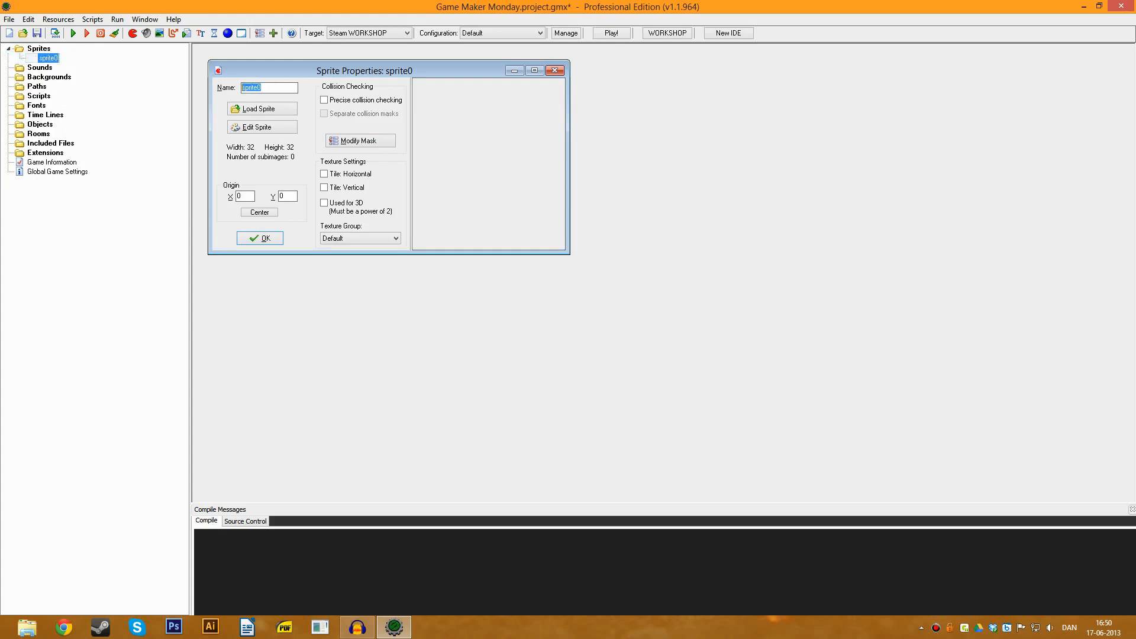
text(spr_player_normal)
Start editing the sprite and create a new blank image 16 pixels wide and 16 pixels high
key(alt+e)
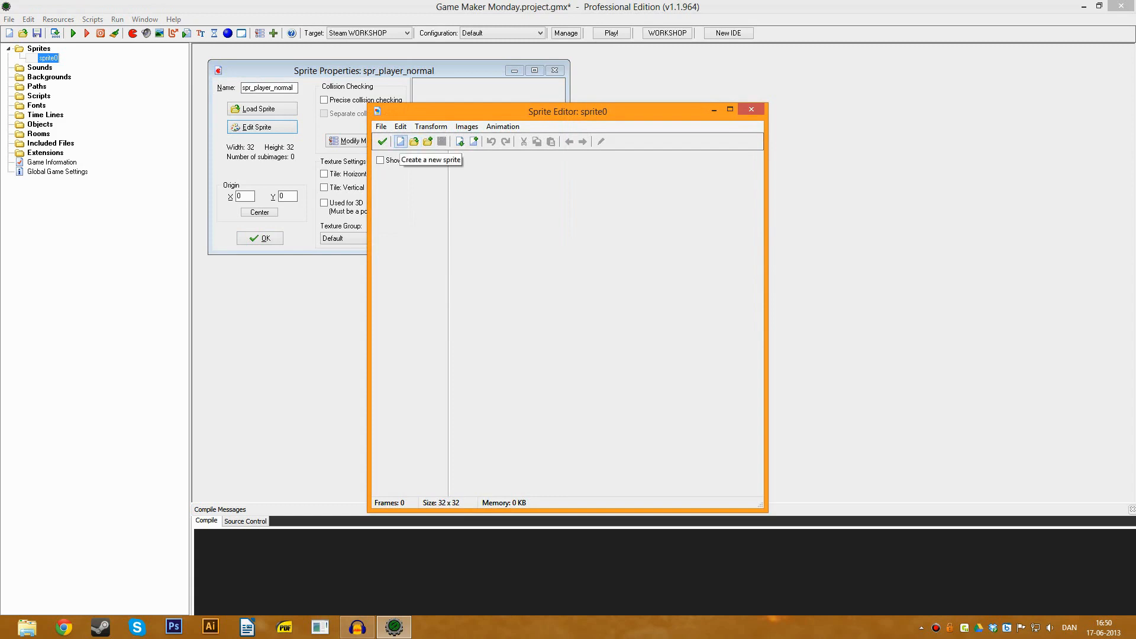
click(401, 142)
text(15)
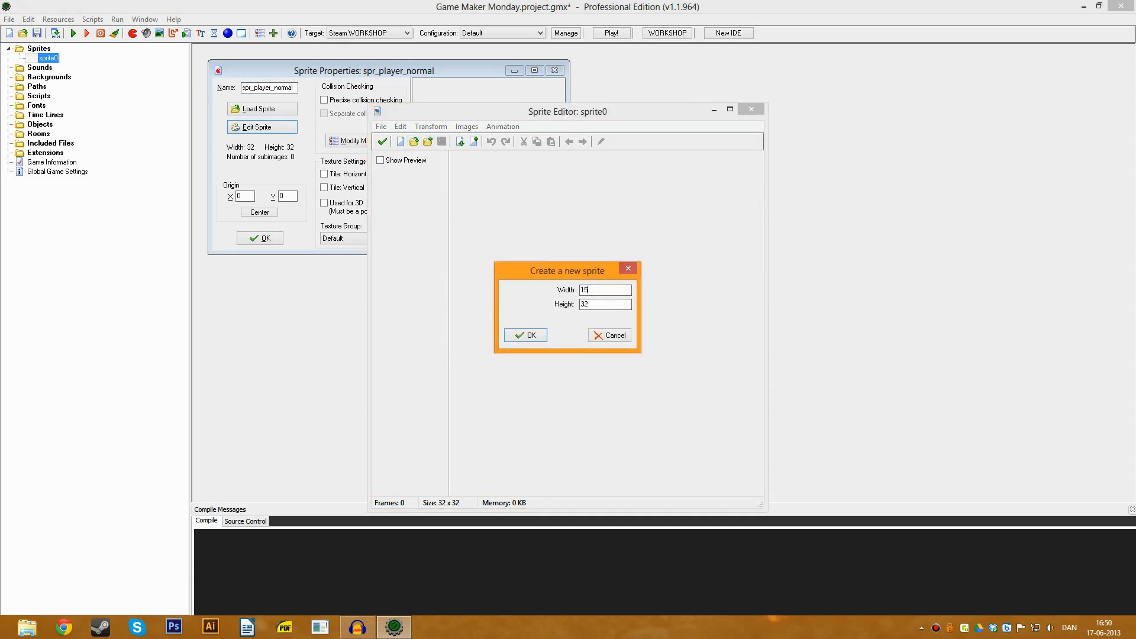
key(BackSpace)
text(6)
key(Tab)
text(16)
key(Return)
Open the blank frame for painting and draw a closed, rounded black blob outline reaching all canvas edges, using Replace colour mode
double_click(475, 155)
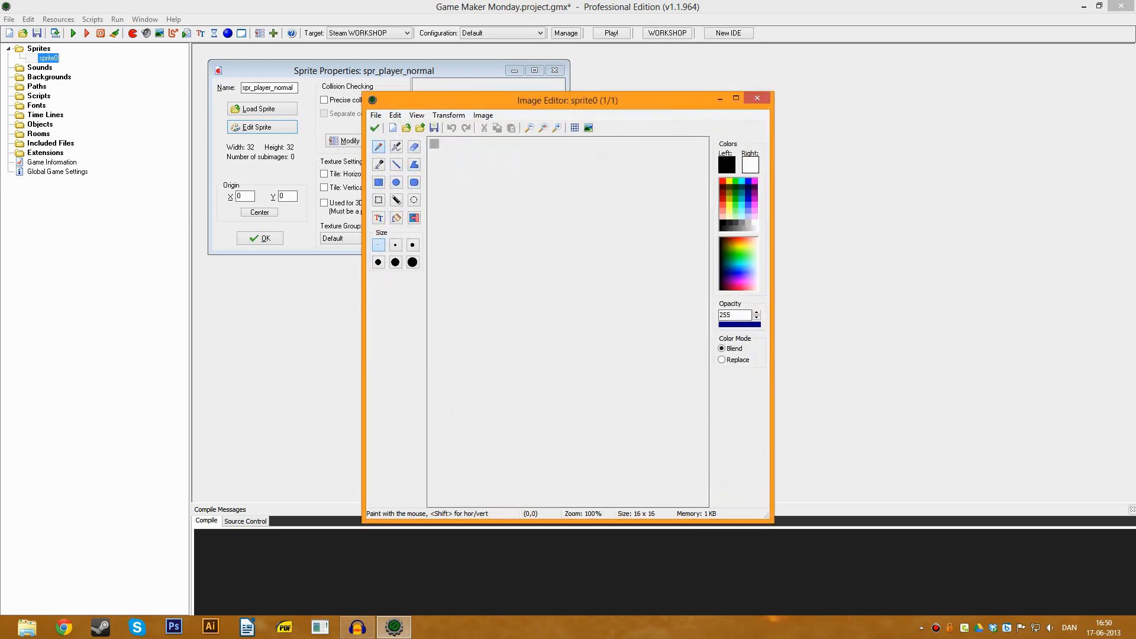
double_click(480, 101)
click(190, 32)
click(190, 32)
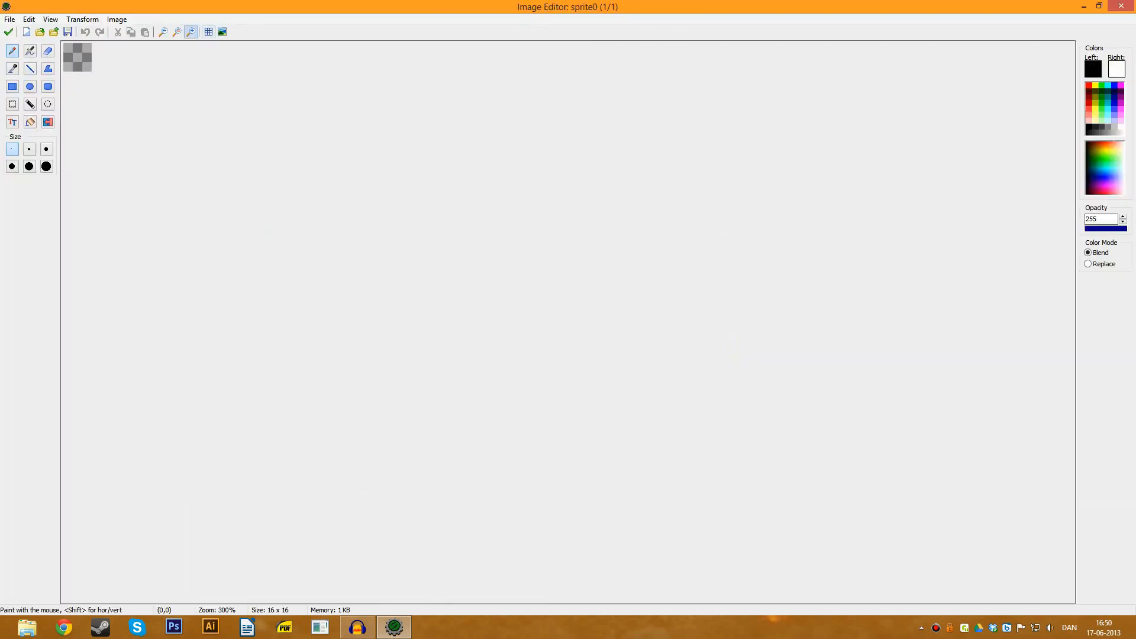
click(190, 32)
click(191, 32)
click(191, 31)
scroll(152, 59, up, 8)
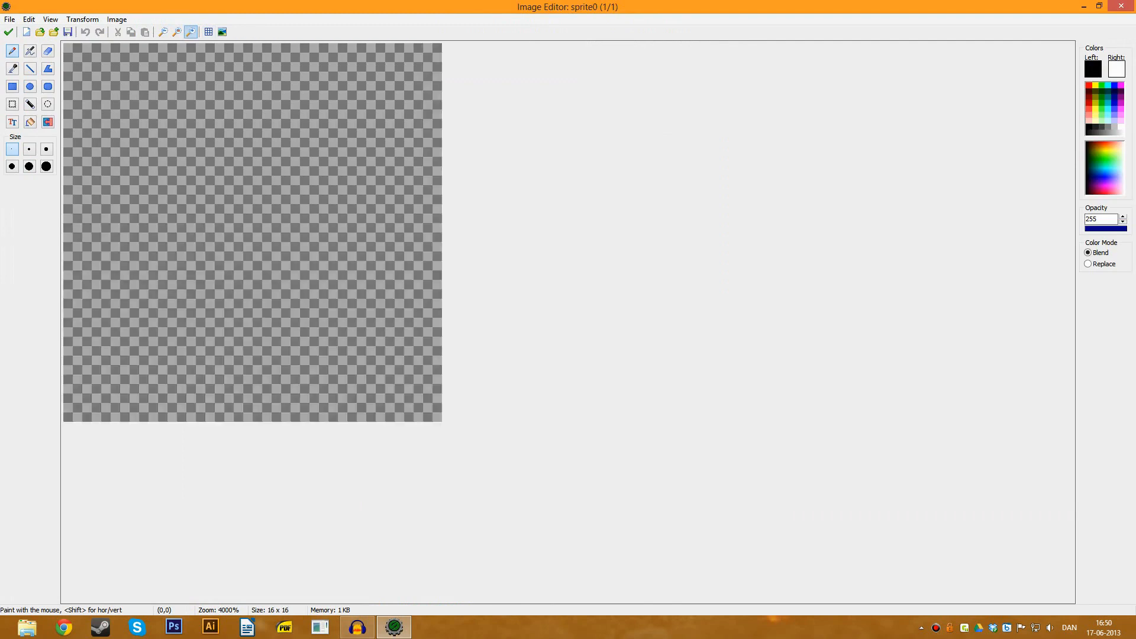
click(163, 32)
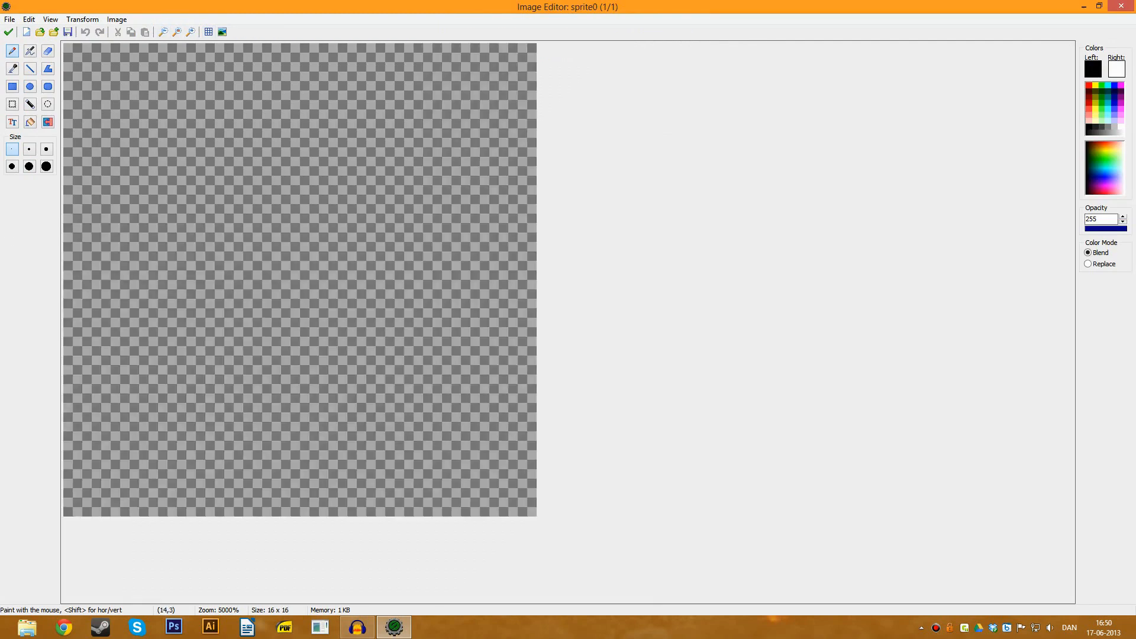
mouse_move(315, 502)
mouse_down()
mouse_move(137, 443)
mouse_move(78, 263)
mouse_move(286, 58)
mouse_move(492, 206)
mouse_move(463, 443)
mouse_move(344, 502)
mouse_up()
click(1086, 229)
mouse_move(78, 235)
mouse_down()
mouse_move(79, 176)
mouse_move(226, 58)
mouse_move(256, 58)
mouse_move(137, 58)
mouse_move(108, 87)
mouse_up()
click(1125, 228)
mouse_move(256, 88)
mouse_down()
mouse_move(108, 176)
mouse_move(78, 235)
mouse_up()
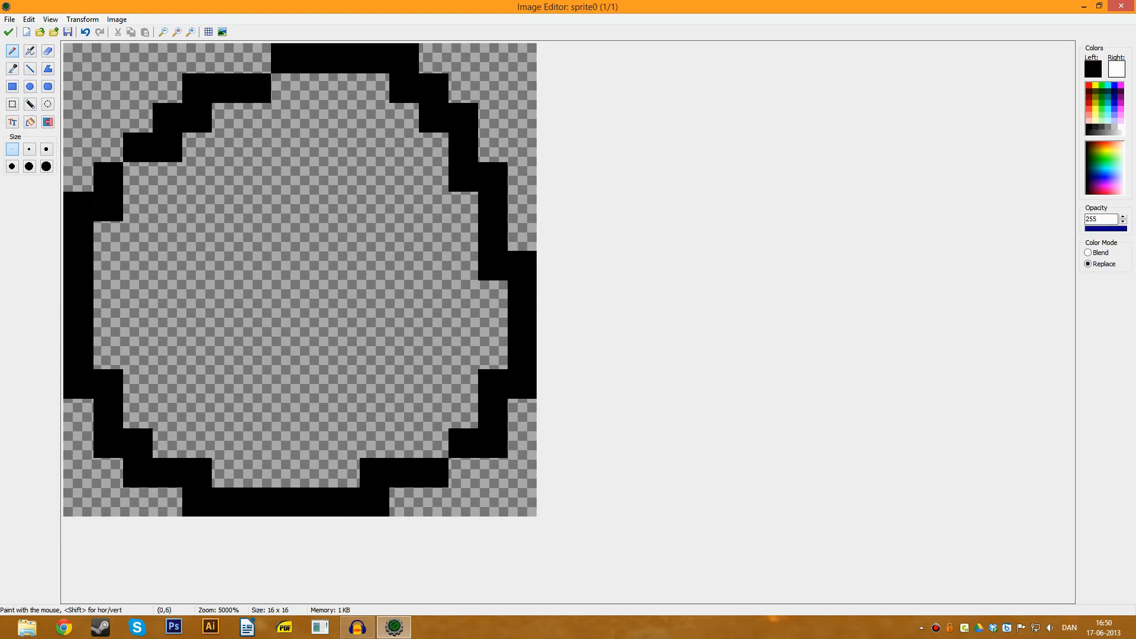
Erase the surplus stair-step pixels along the upper half of the black outline with opacity 0
click(1085, 229)
click(78, 206)
drag(167, 147, 197, 117)
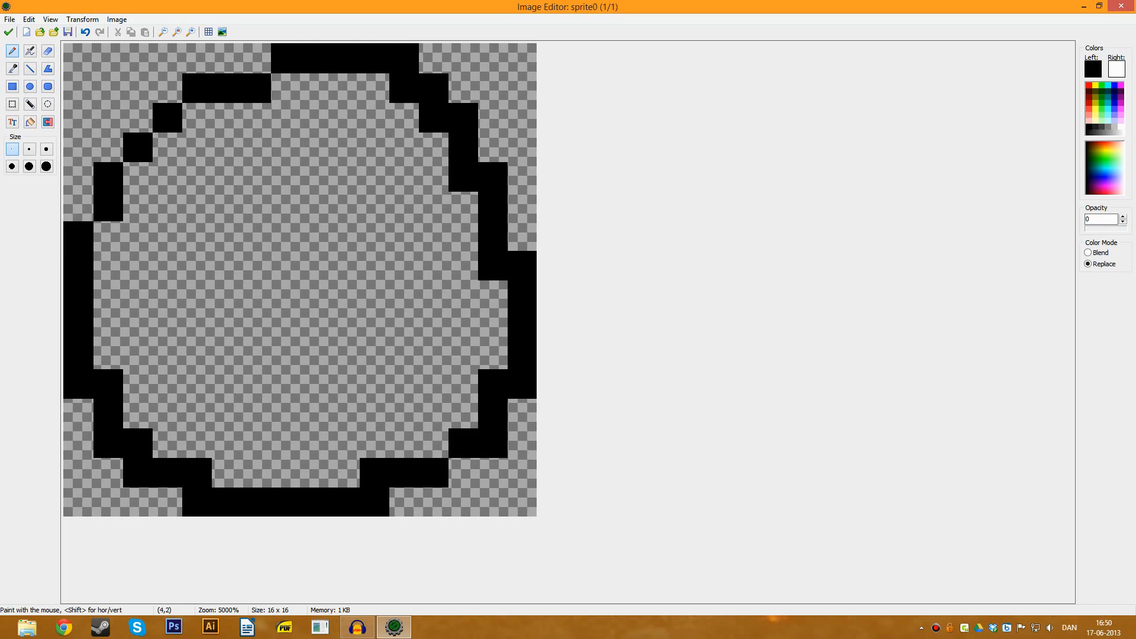
drag(403, 87, 463, 177)
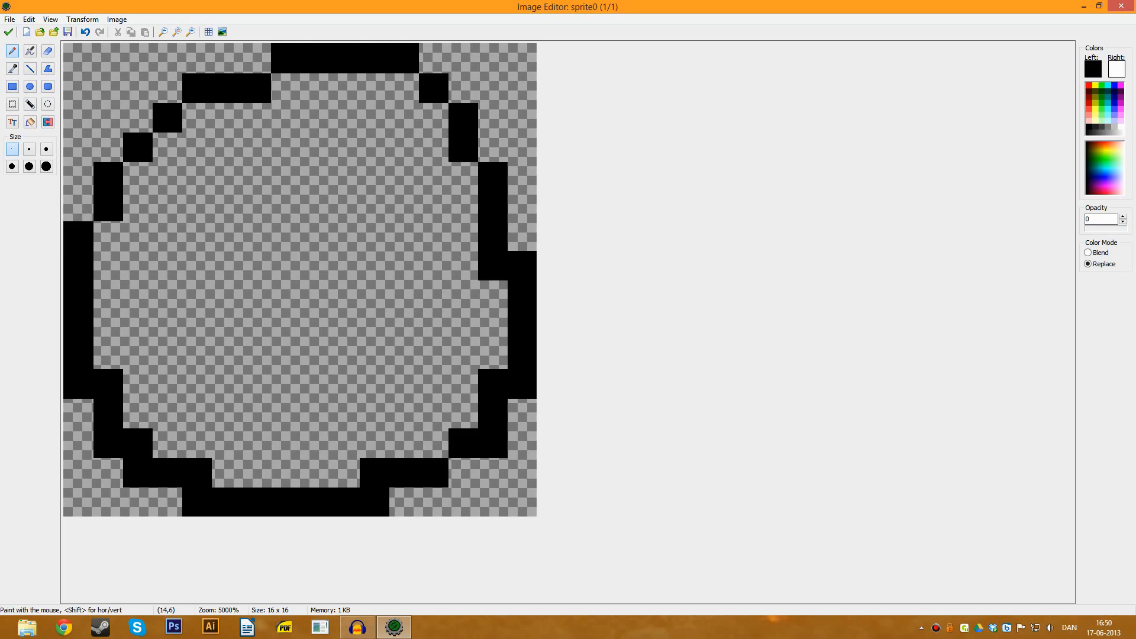
click(493, 265)
Thin the lower half of the outline by erasing its surplus corner pixels, keeping the lower-right curve closed with a black pixel
drag(493, 413, 492, 383)
click(1126, 229)
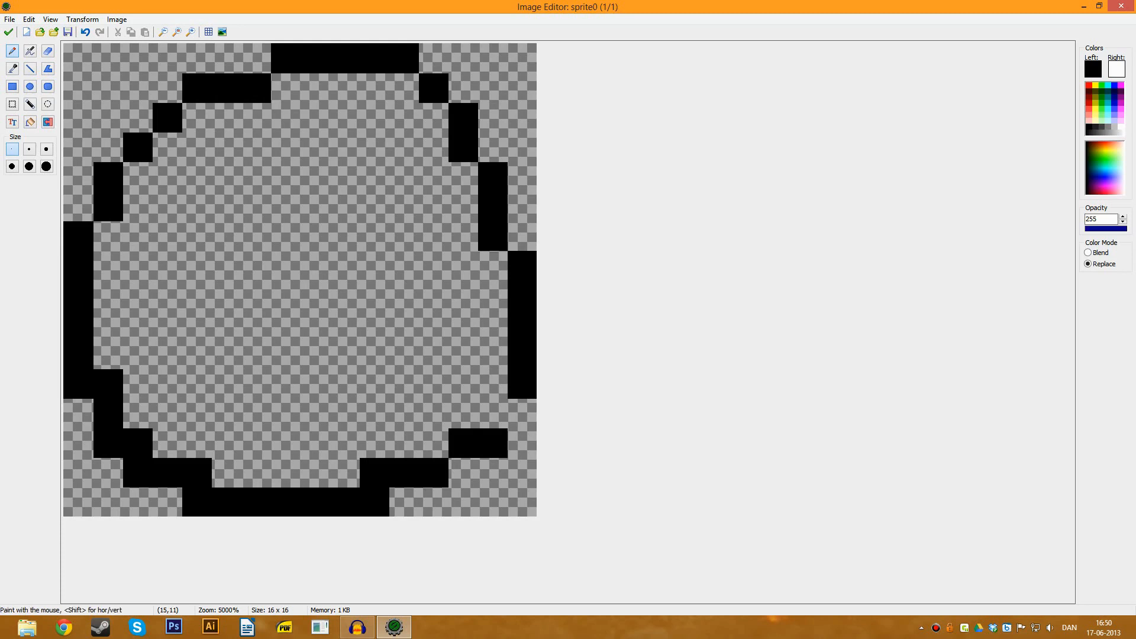
click(522, 413)
click(493, 414)
click(1086, 229)
click(523, 413)
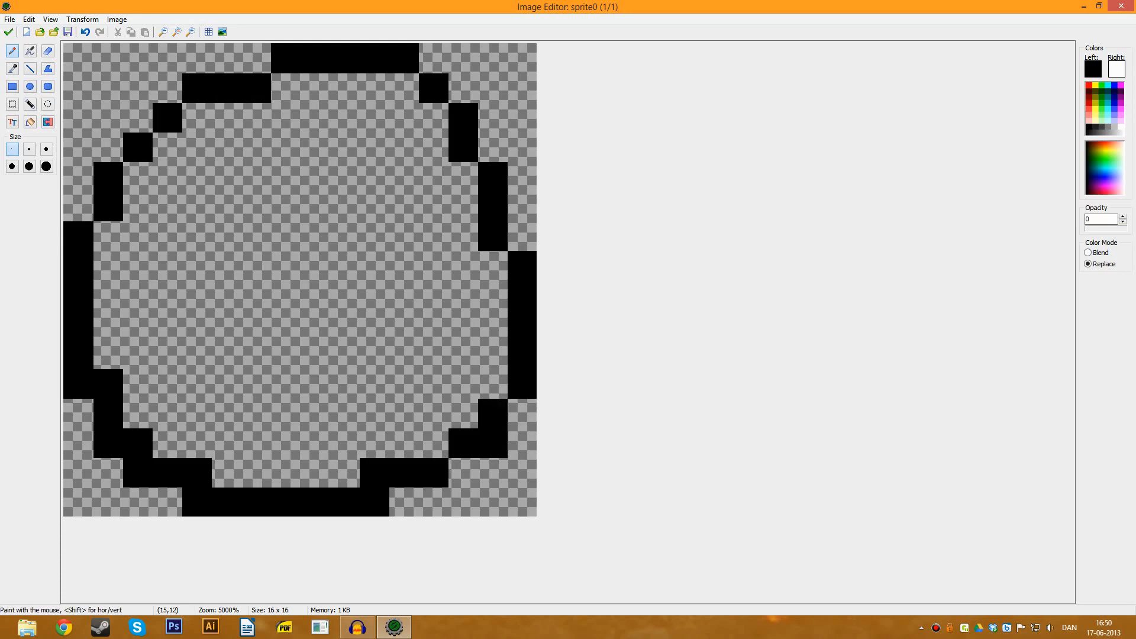
click(375, 472)
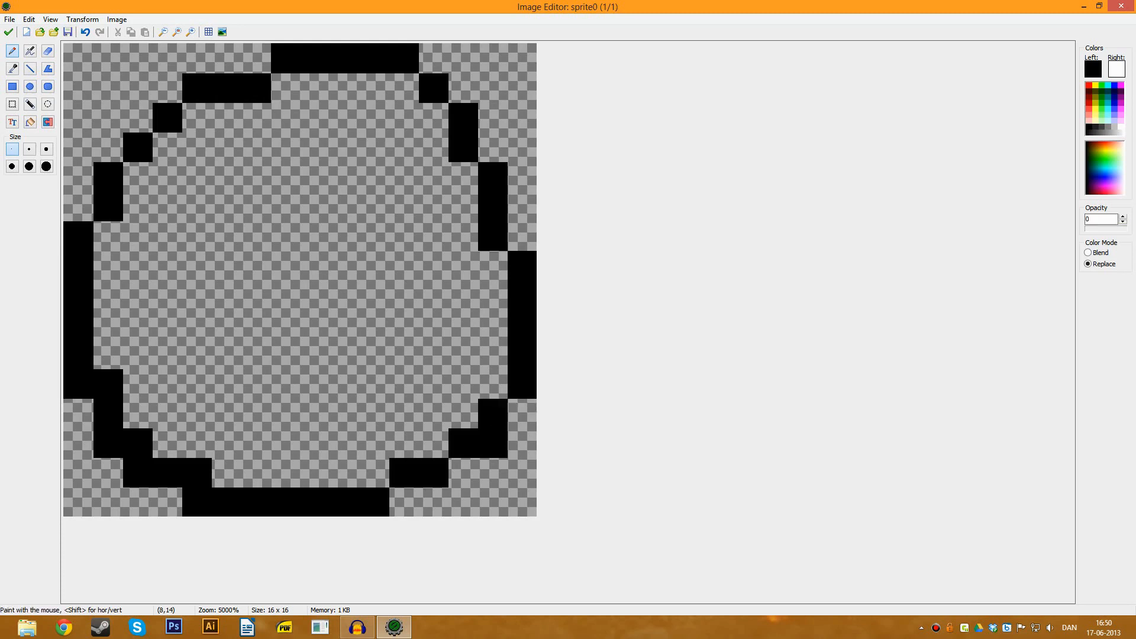
click(197, 473)
click(137, 443)
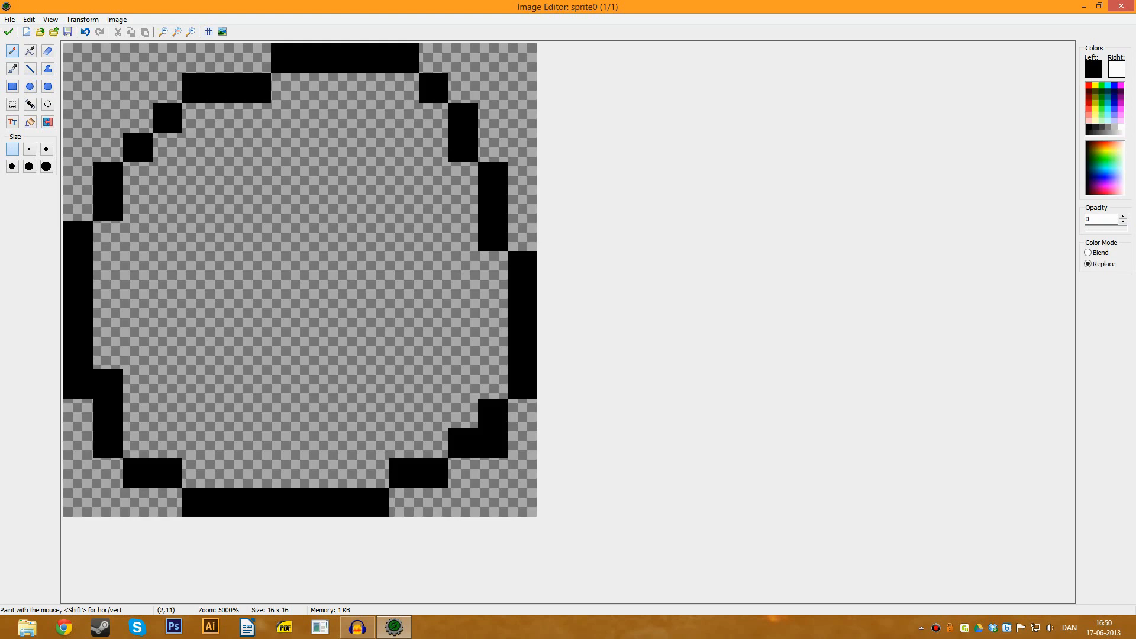
click(108, 384)
Flood-fill the inside of the outline with a medium green (RGB 81, 188, 54) at opacity 255
click(30, 121)
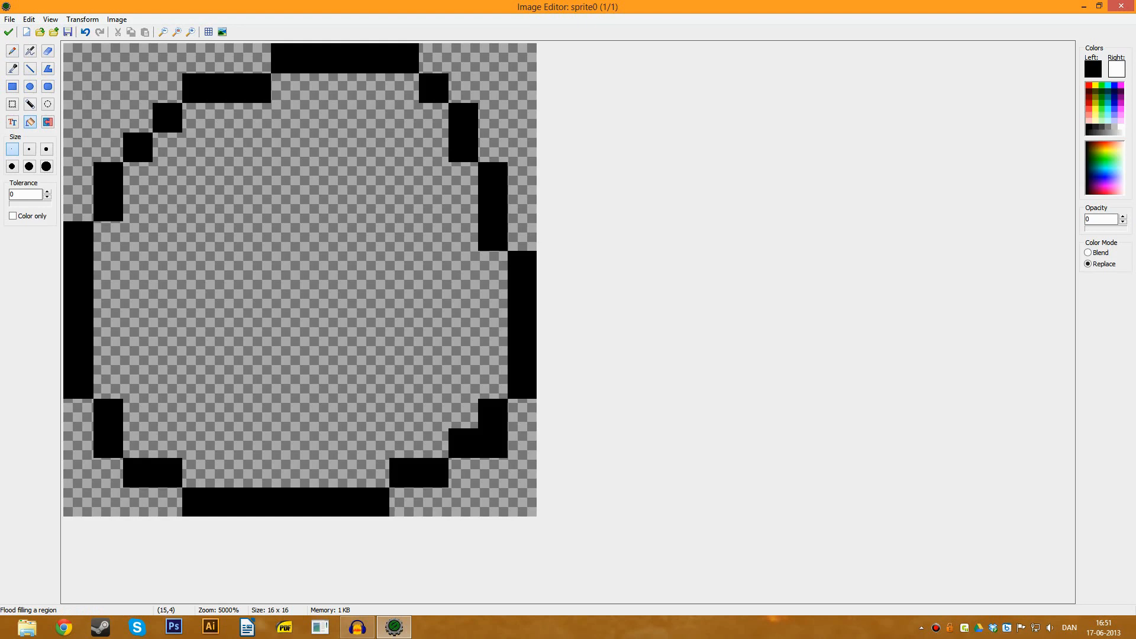
click(1102, 86)
click(1093, 70)
mouse_move(607, 218)
mouse_down()
mouse_move(605, 230)
mouse_move(603, 218)
mouse_up()
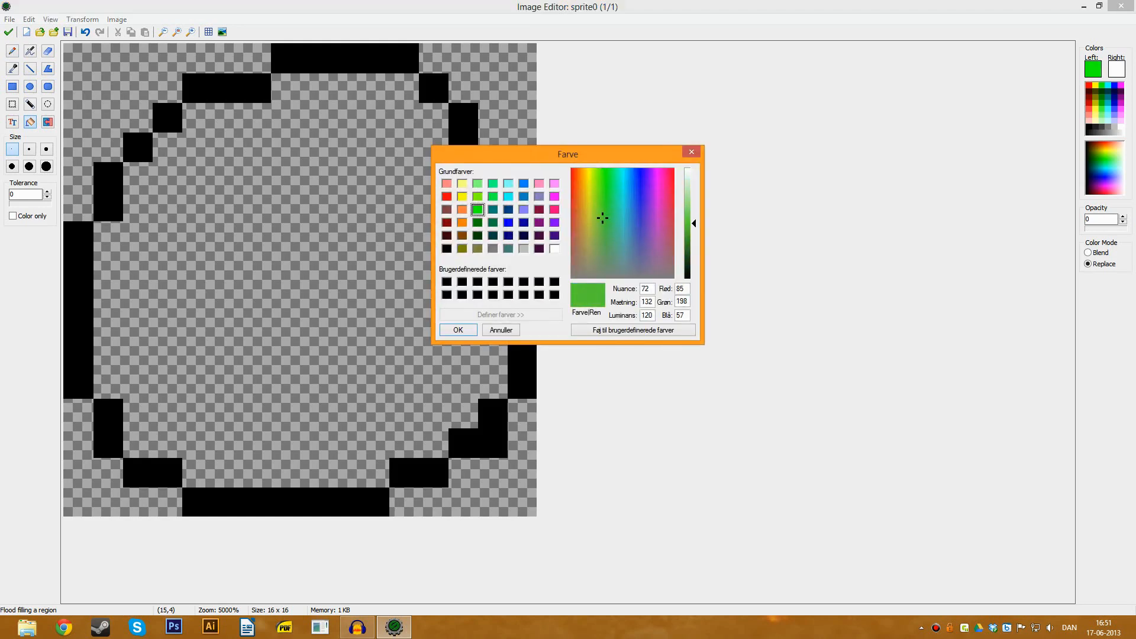
drag(694, 224, 694, 226)
click(458, 329)
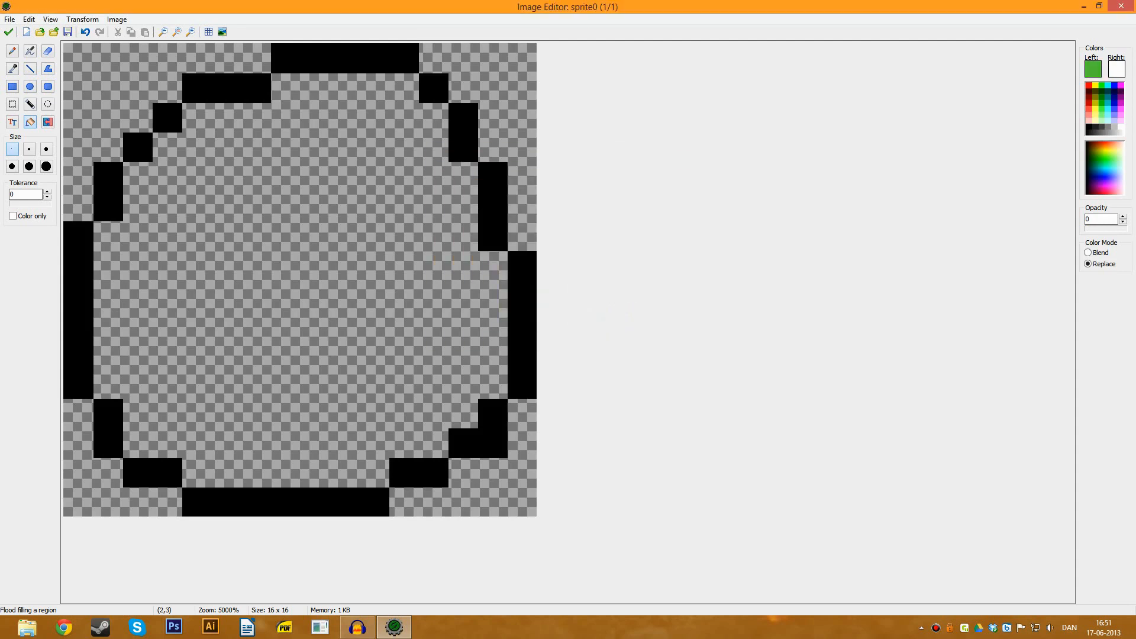
drag(1090, 228, 1127, 228)
click(300, 253)
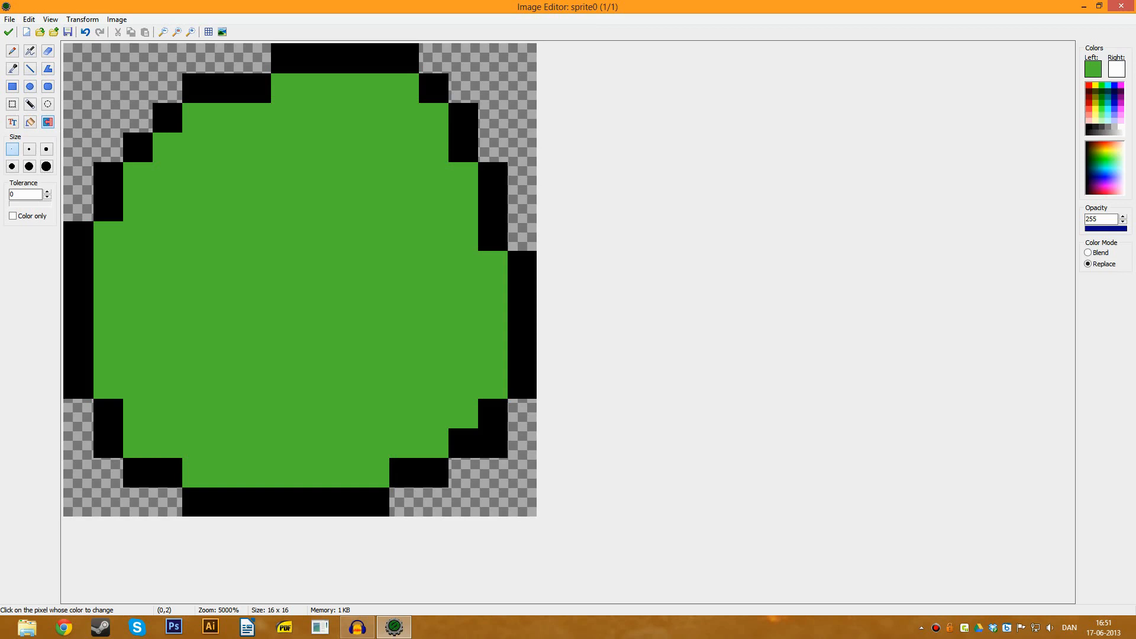
Draw a curved shadow boundary in dark green (RGB 38, 108, 60) across the blob's lower half, from its left to its right edge
key(l)
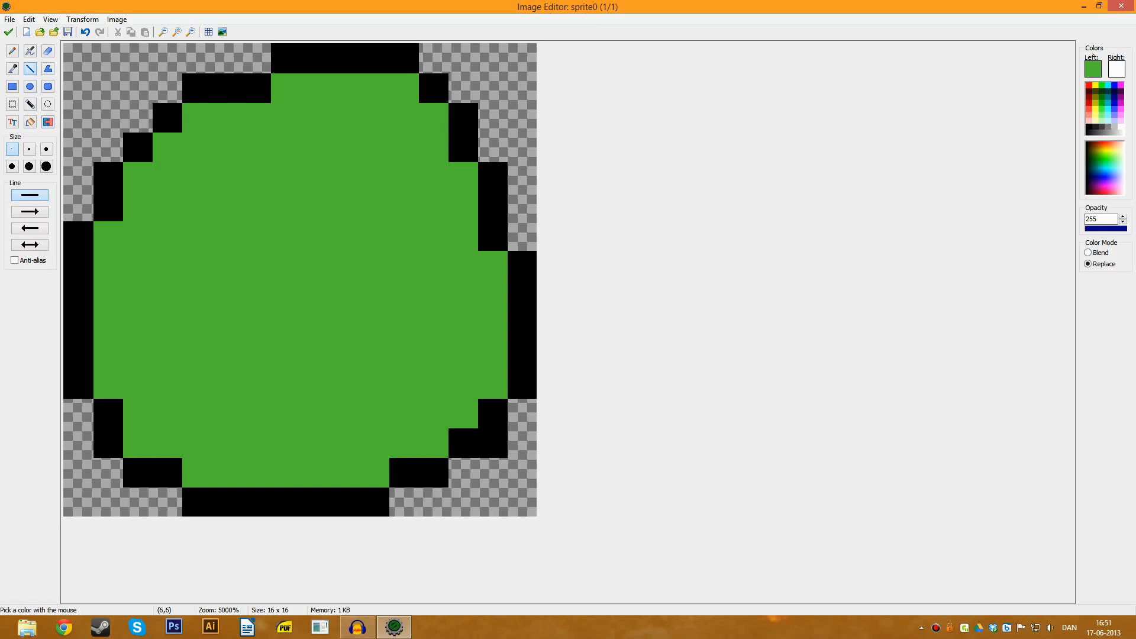
click(1093, 69)
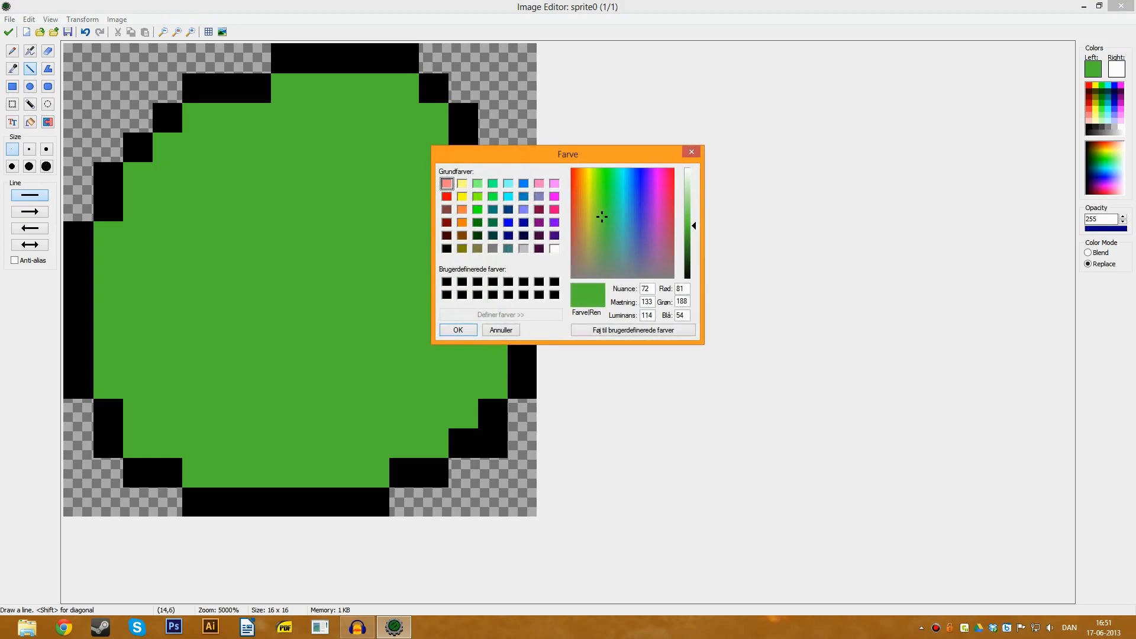
drag(694, 226, 694, 247)
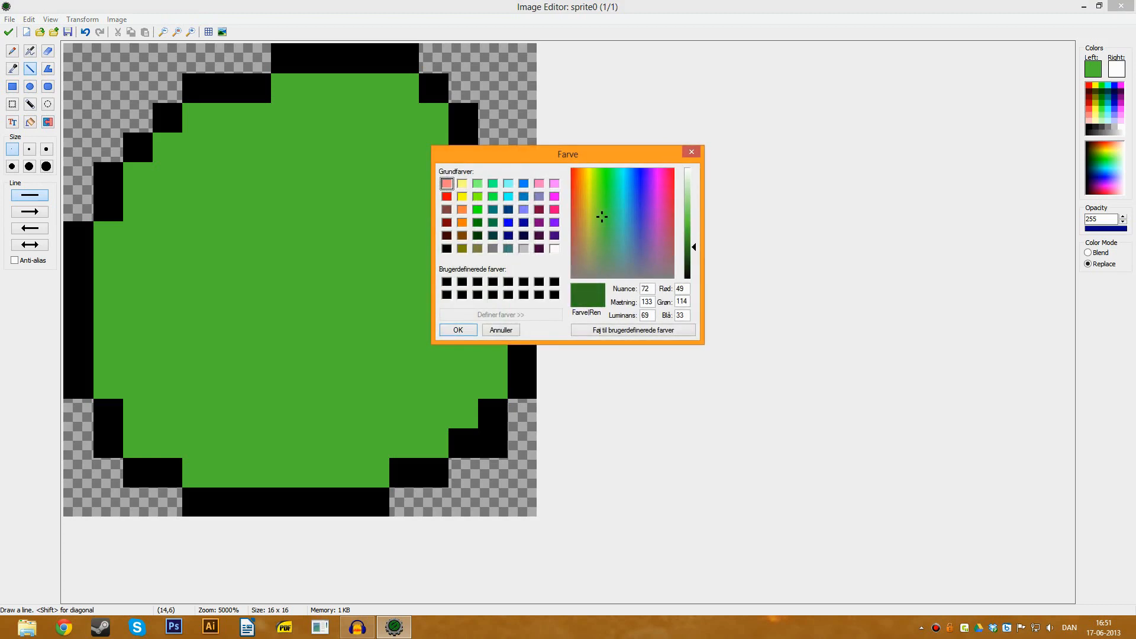
drag(602, 217, 610, 226)
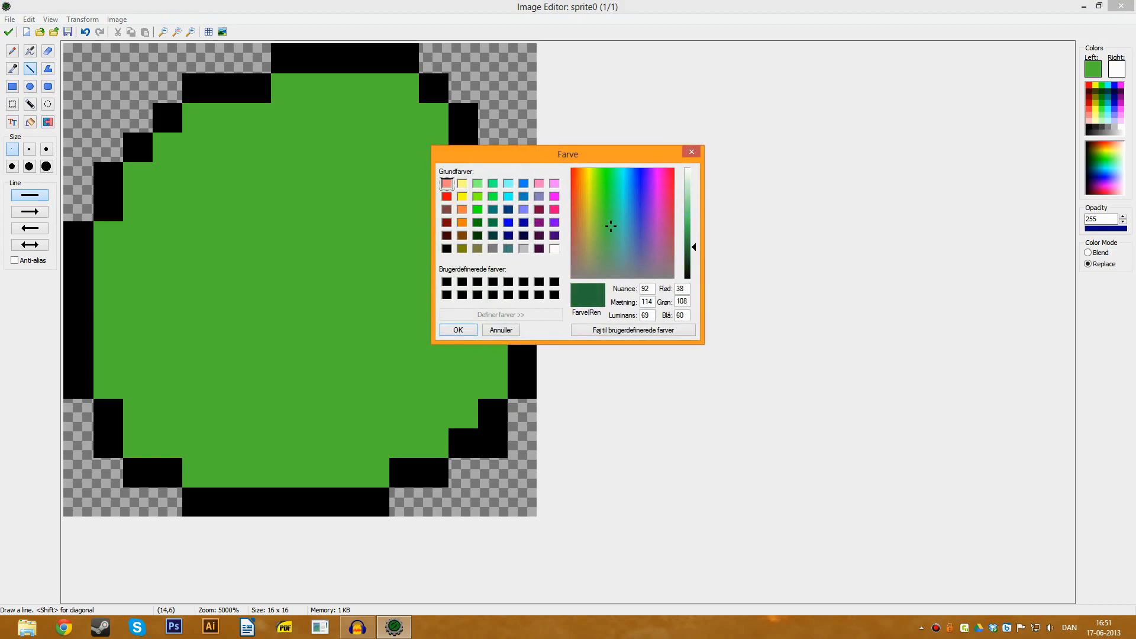
key(Return)
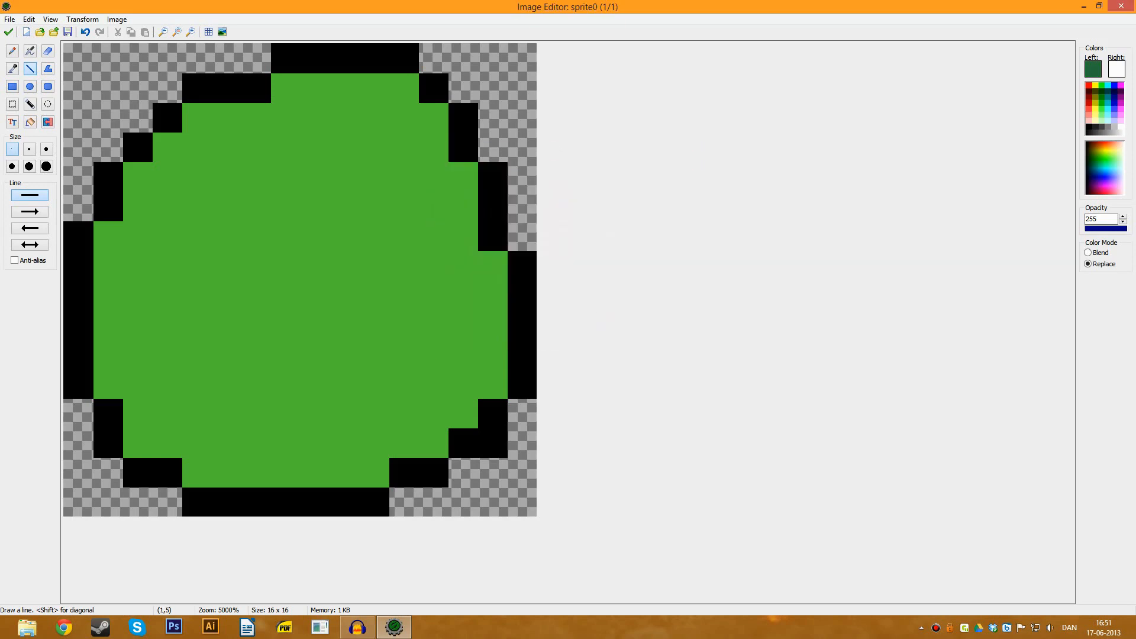
mouse_move(137, 177)
mouse_down()
mouse_move(137, 295)
mouse_move(226, 383)
mouse_move(404, 383)
mouse_move(462, 324)
mouse_move(493, 265)
mouse_up()
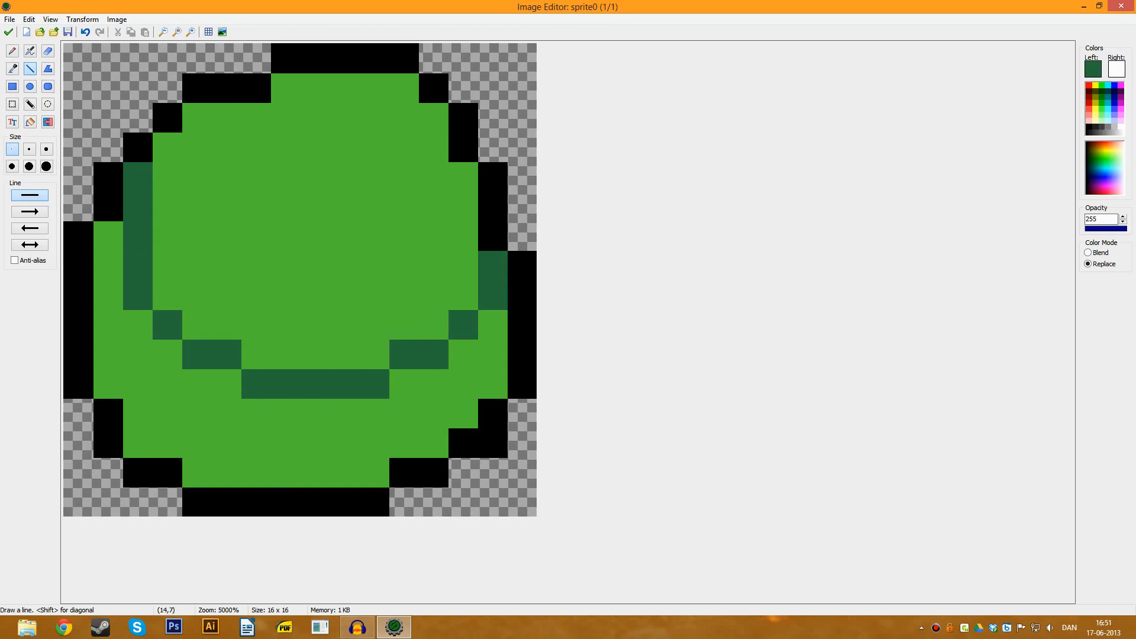
Add dark green pixels along the blob's upper inner edge and flood-fill the area below the shadow boundary with dark green
mouse_move(463, 176)
mouse_down()
mouse_move(433, 118)
mouse_move(375, 88)
mouse_move(345, 88)
mouse_up()
click(285, 87)
drag(197, 117, 168, 117)
key(ctrl+z)
click(167, 147)
click(197, 117)
click(30, 122)
click(138, 354)
Paint a small rounded highlight in light yellow-green (RGB 156, 215, 68) near the blob's upper centre and apply the image
click(31, 68)
ctrl+click(433, 265)
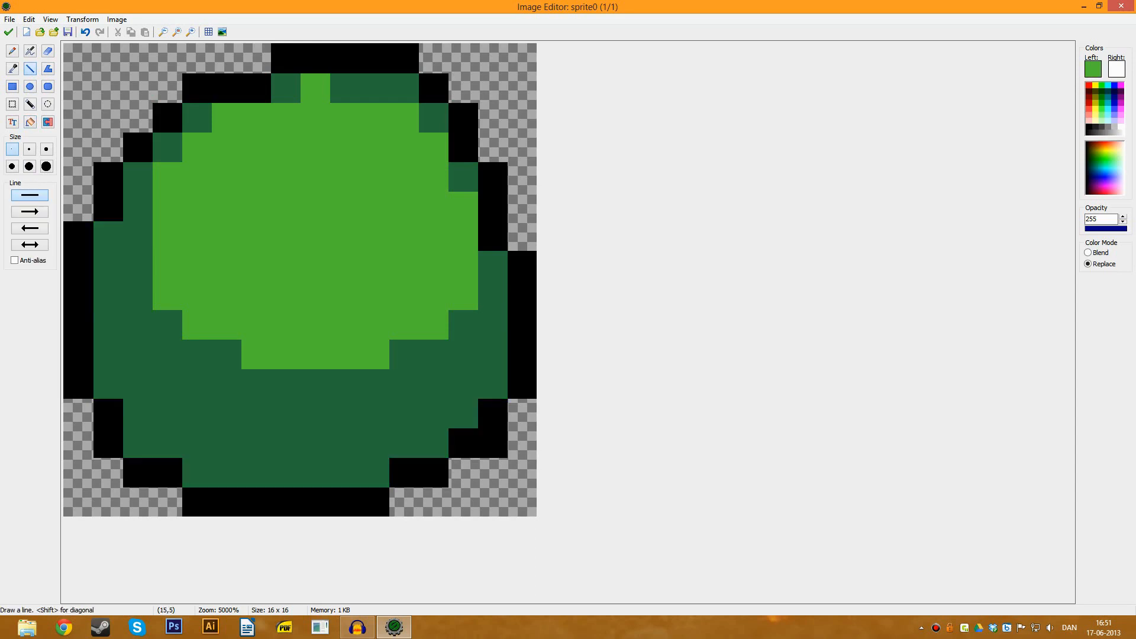
click(1093, 70)
drag(602, 216, 596, 207)
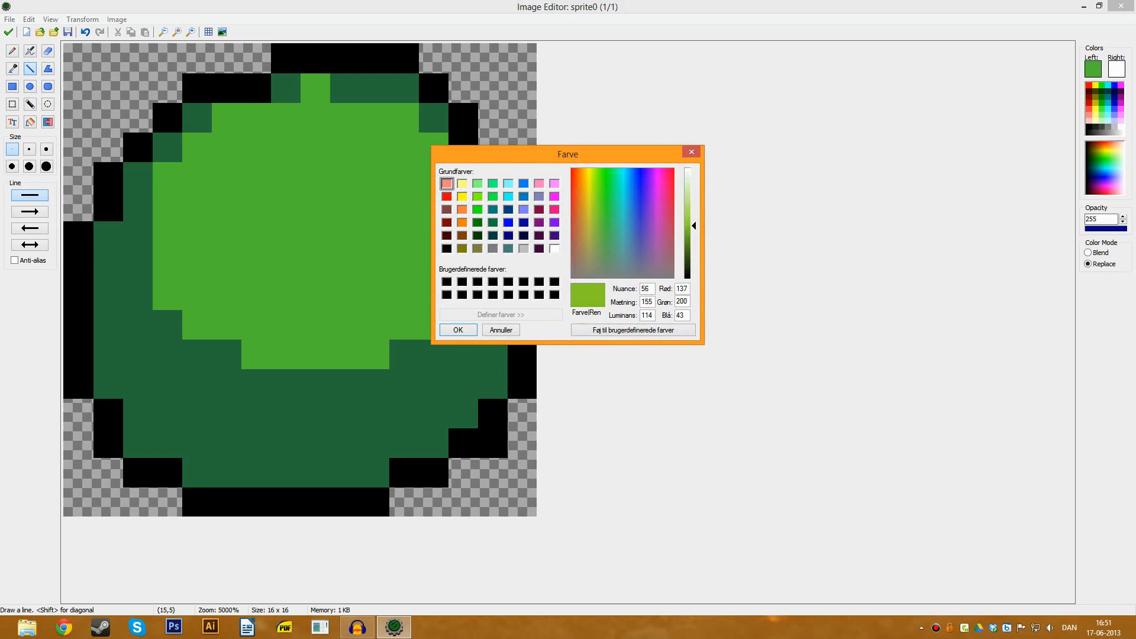
drag(693, 226, 694, 214)
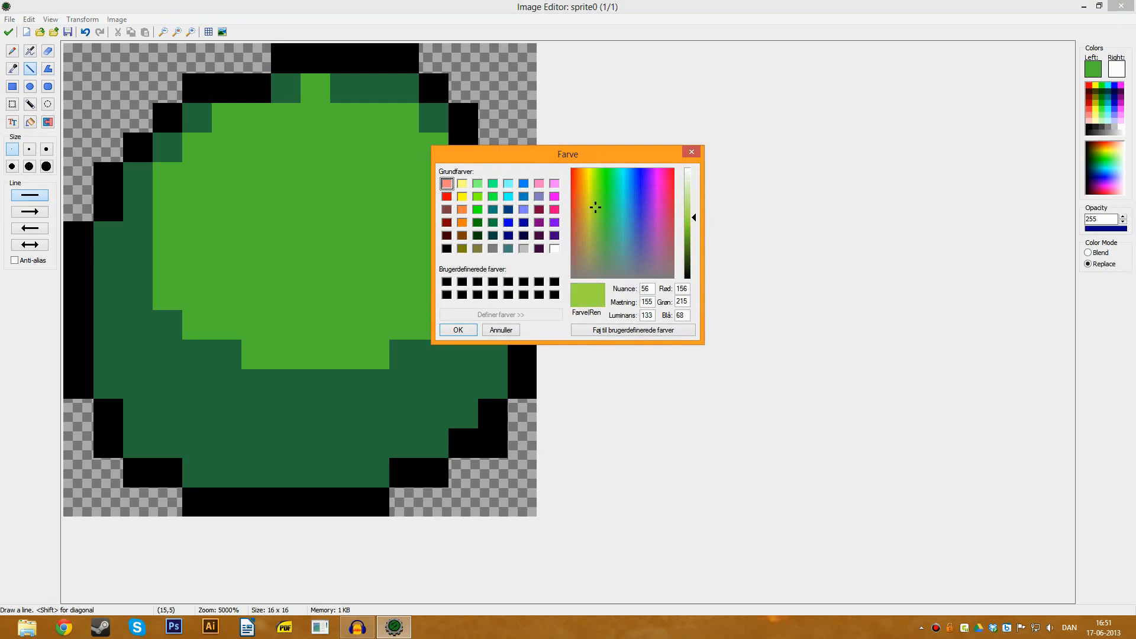
key(Return)
mouse_move(286, 177)
mouse_down()
mouse_move(375, 177)
mouse_move(256, 206)
mouse_move(345, 236)
mouse_up()
ctrl+click(404, 180)
click(374, 177)
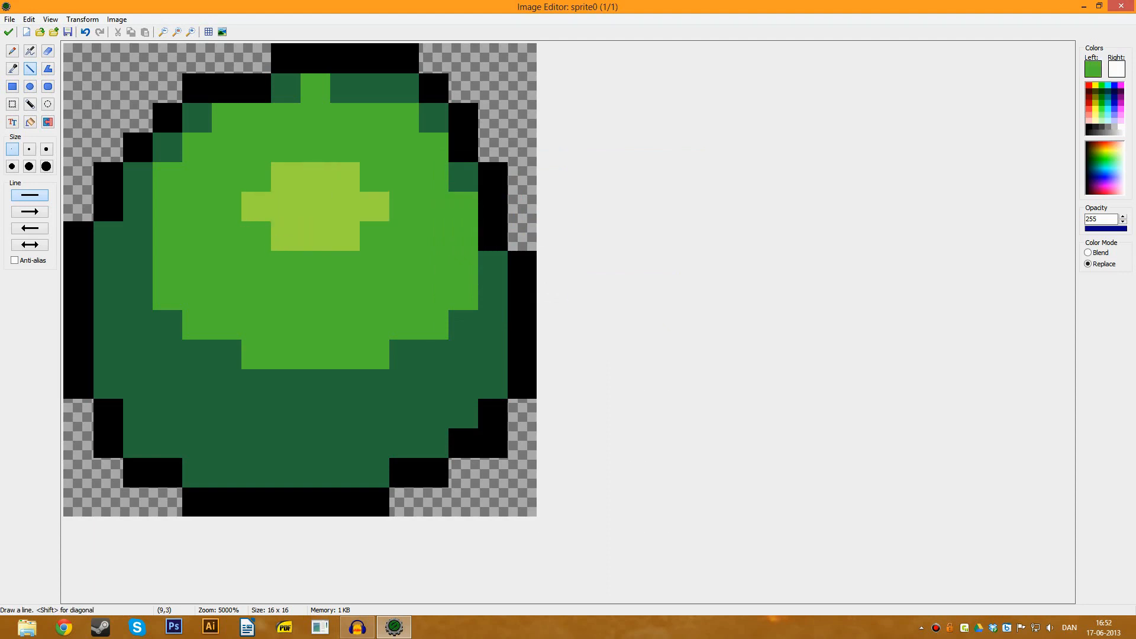
click(8, 32)
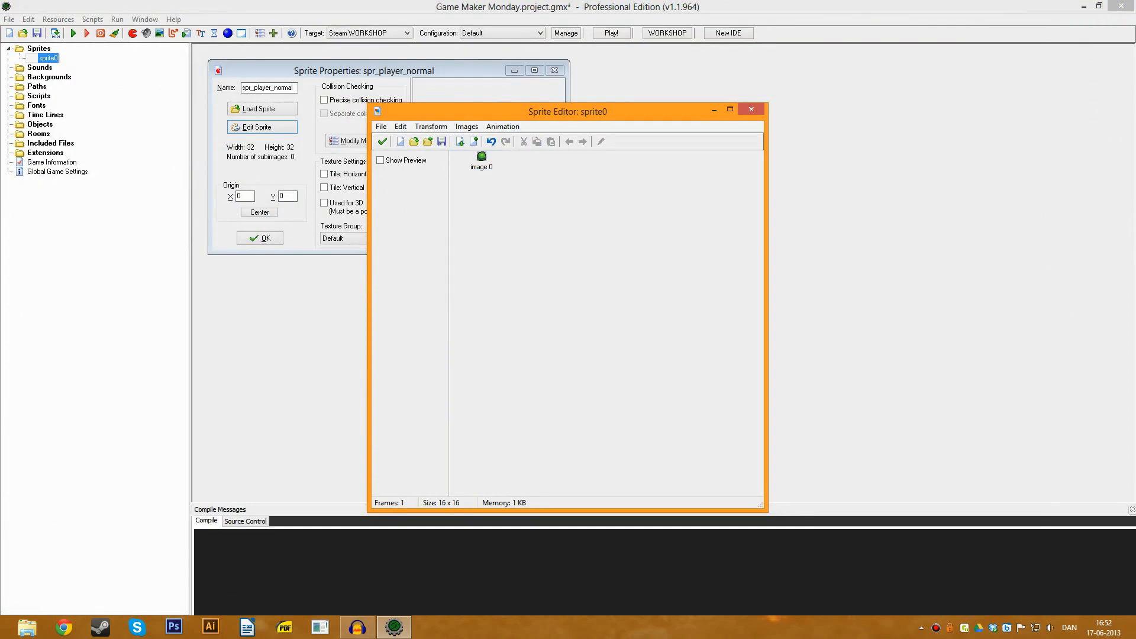
Reopen the frame and dot sampled dark green pixels along the medium green area's left and lower edge, undoing the last misplaced ones
double_click(481, 160)
click(190, 32)
click(190, 32)
click(190, 32)
click(190, 32)
click(190, 32)
click(191, 32)
click(191, 32)
click(190, 32)
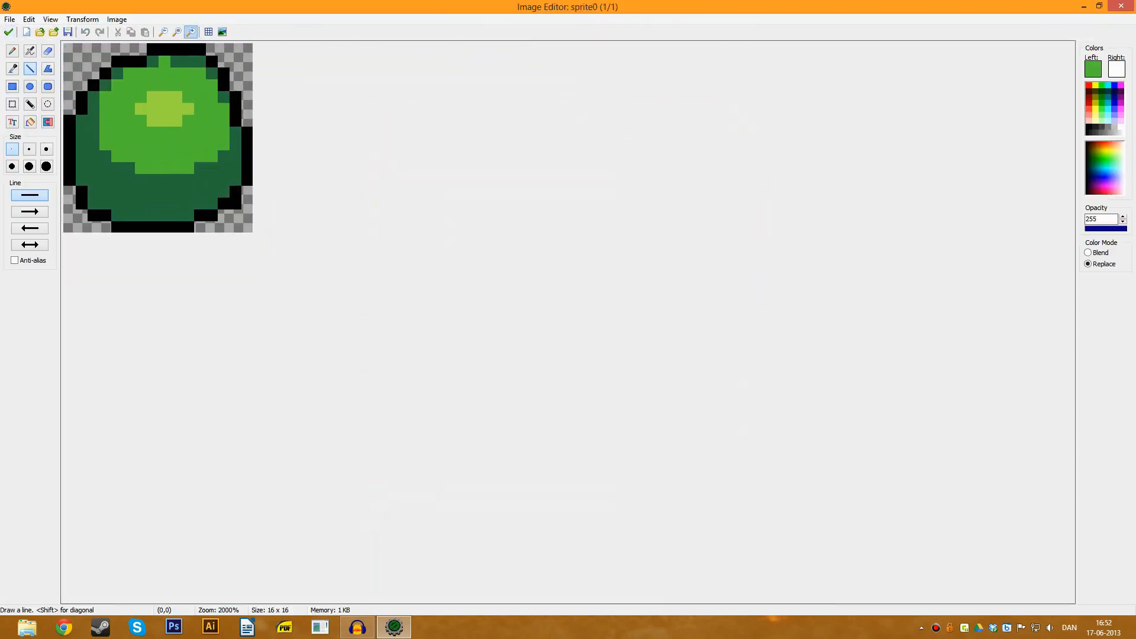
click(191, 32)
ctrl+click(280, 279)
click(125, 141)
click(126, 176)
click(144, 194)
click(161, 212)
click(180, 230)
click(197, 212)
click(214, 229)
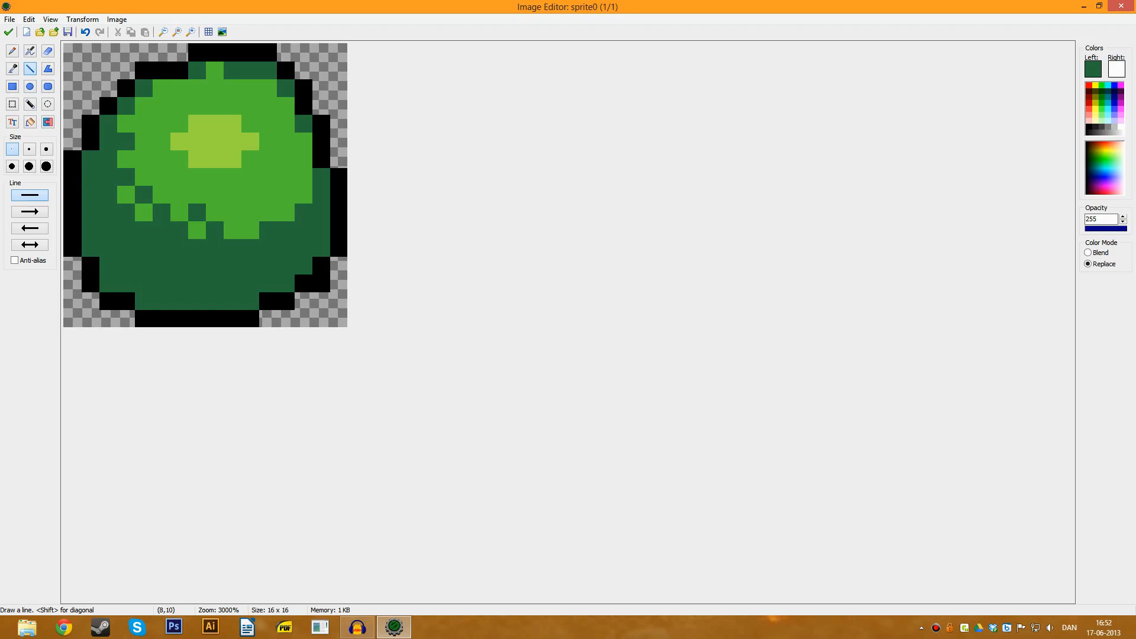
click(232, 211)
key(ctrl+z)
key(ctrl+z)
Continue the dark green dither pixels up the right edge of the medium green area
click(249, 229)
click(268, 212)
click(285, 194)
click(303, 176)
click(303, 141)
Dot sampled medium green pixels in a checkered pattern into the dark shading around the blob's left, lower and right sides
ctrl+click(125, 159)
click(107, 141)
click(108, 176)
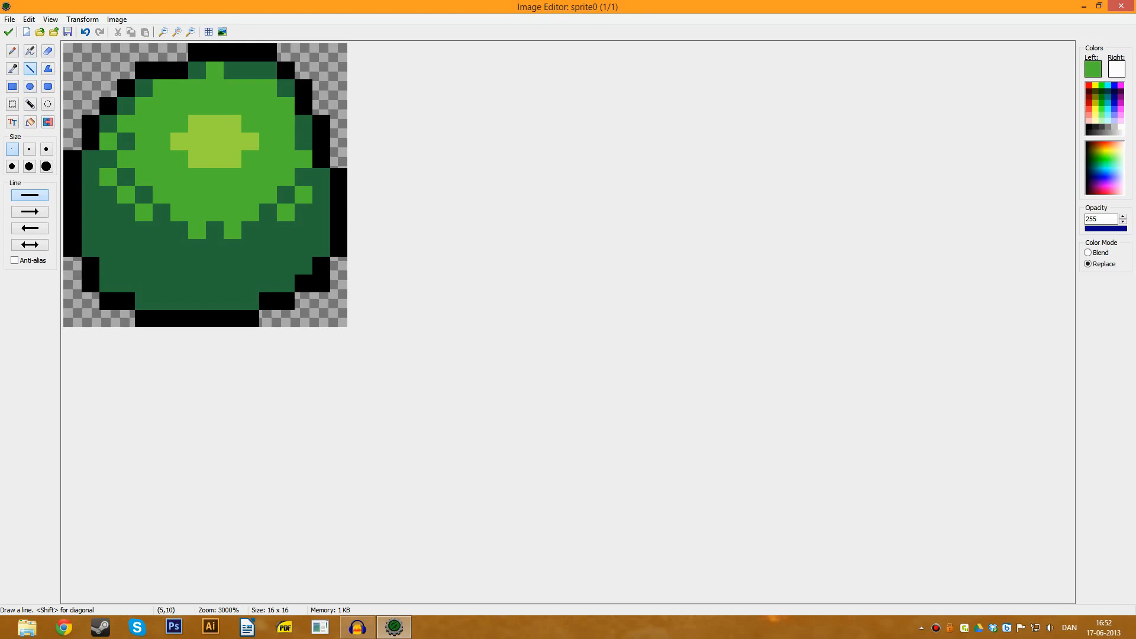
click(108, 212)
click(126, 229)
click(161, 230)
click(179, 247)
click(215, 248)
click(250, 247)
click(268, 229)
click(321, 212)
click(321, 177)
Paint over the inner dark dither pixels at the lower right and lower left with medium green and apply the image
click(302, 176)
click(285, 194)
click(268, 212)
click(161, 212)
click(143, 194)
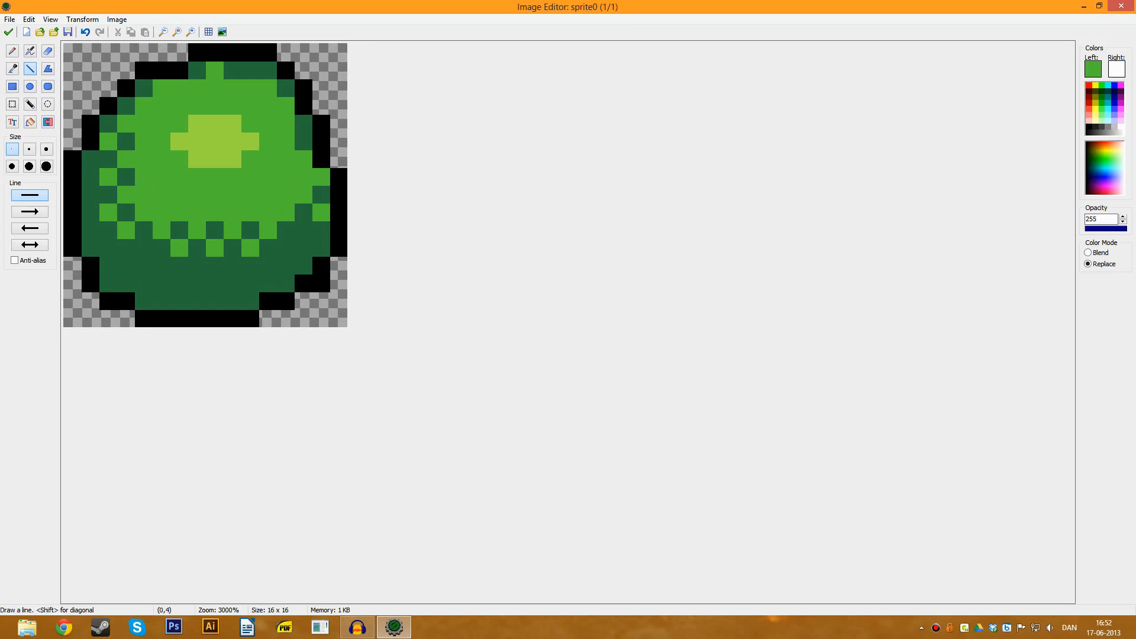
click(8, 31)
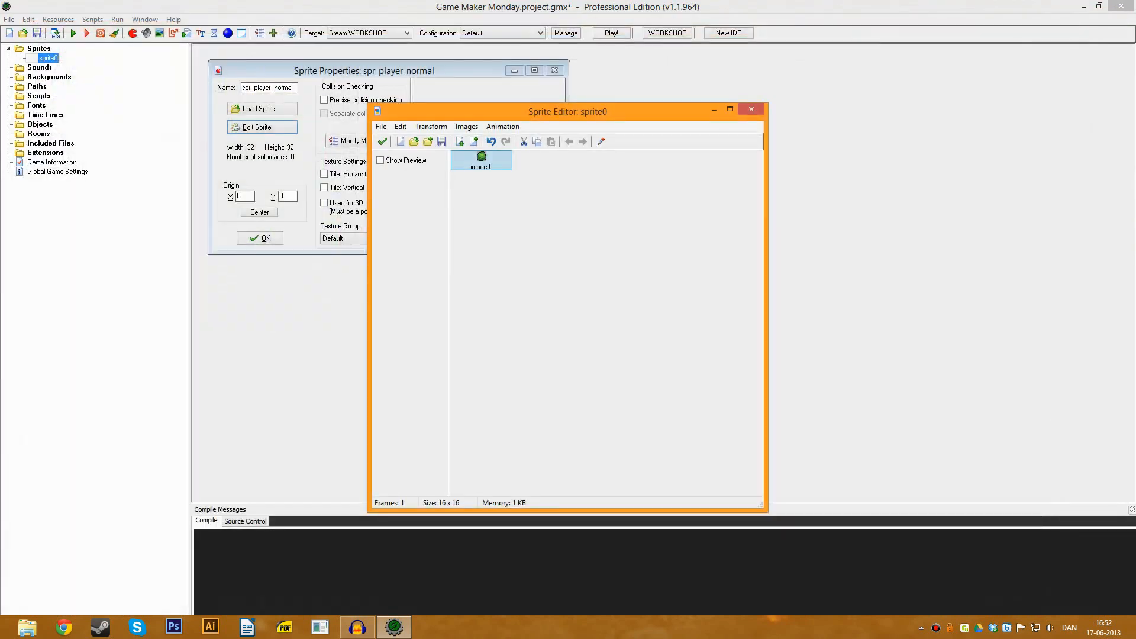
Reopen the frame and add sampled light green pixels along the highlight's upper edge, undoing the first misplaced one
double_click(481, 160)
click(191, 32)
click(190, 32)
click(190, 32)
click(190, 32)
click(191, 32)
click(191, 32)
click(190, 32)
click(190, 32)
click(190, 32)
click(191, 31)
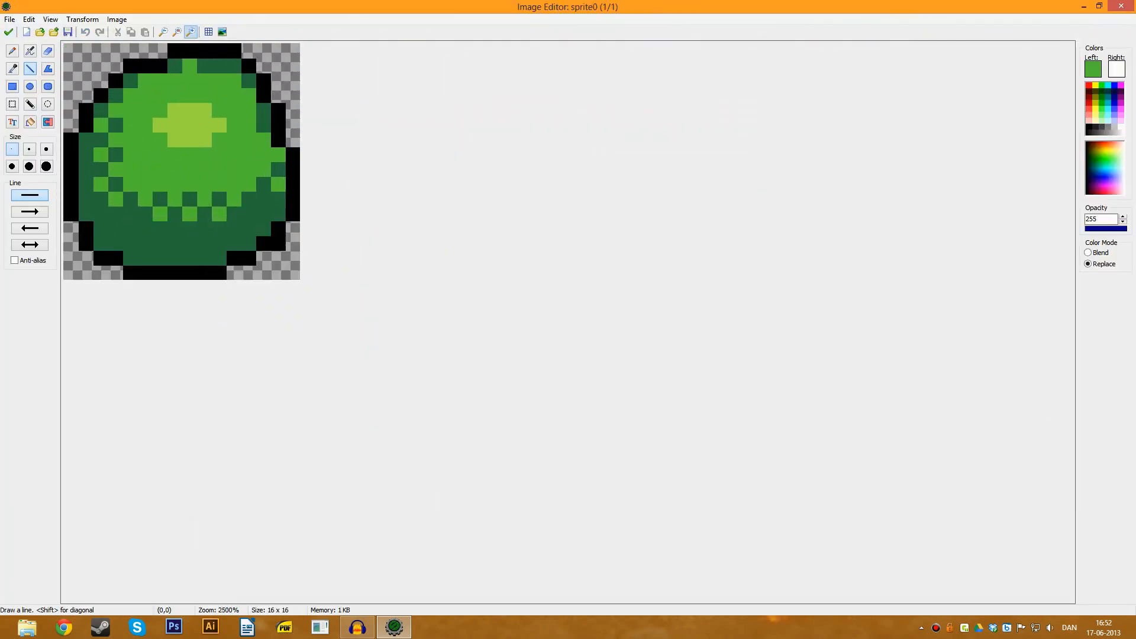
click(191, 32)
click(191, 32)
ctrl+click(225, 165)
click(218, 126)
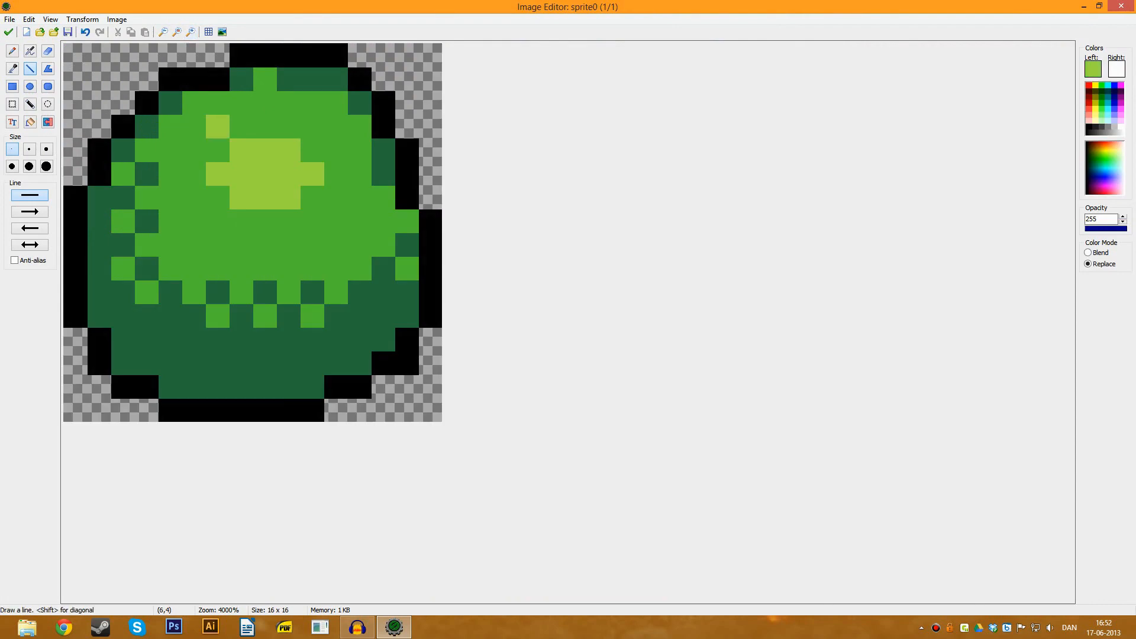
key(ctrl+z)
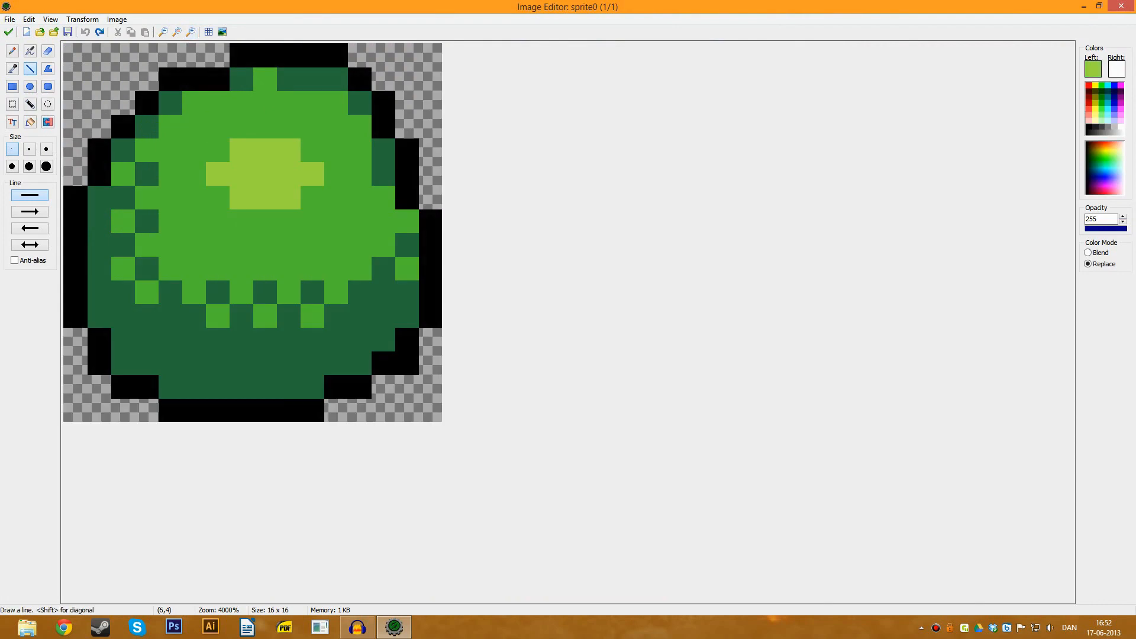
click(218, 150)
click(242, 126)
click(288, 126)
click(312, 150)
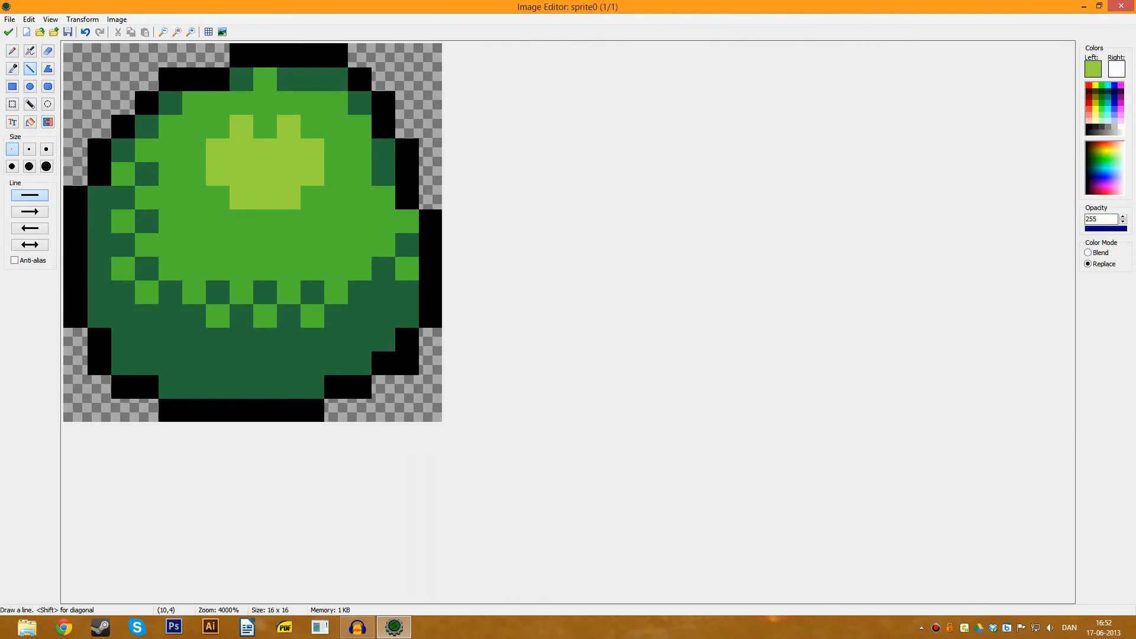
Dot more light green pixels around the highlight's left and right ends and along its lower edge
click(312, 197)
click(336, 174)
click(193, 173)
click(217, 197)
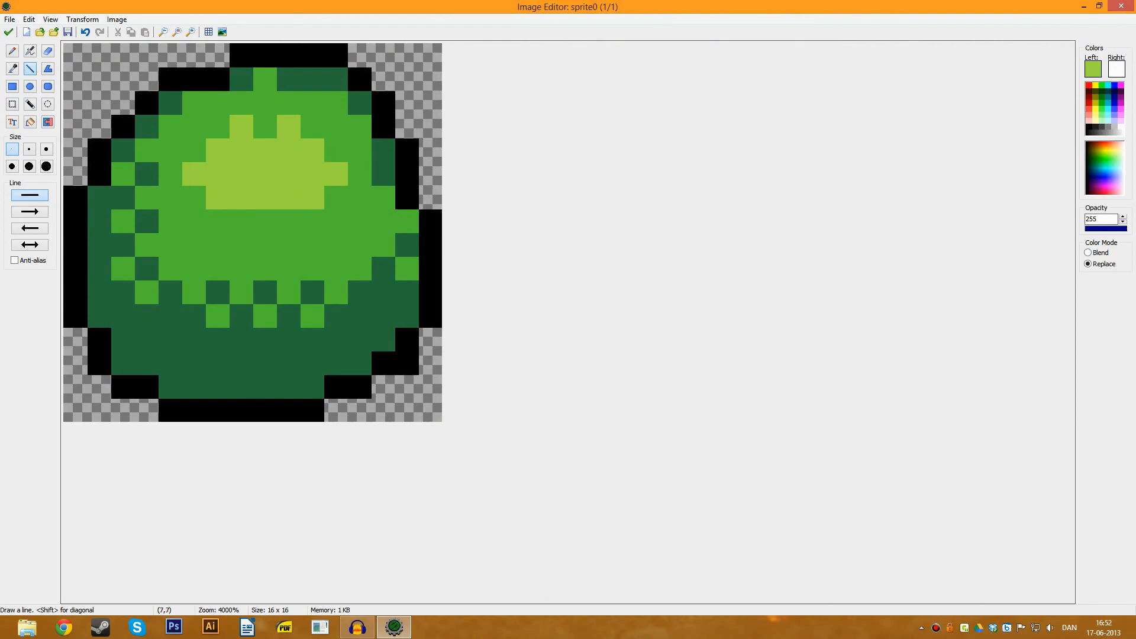
click(252, 221)
click(288, 221)
Dot sampled medium green pixels in a checkered pattern inside the light highlight and apply the image
ctrl+click(312, 221)
click(288, 197)
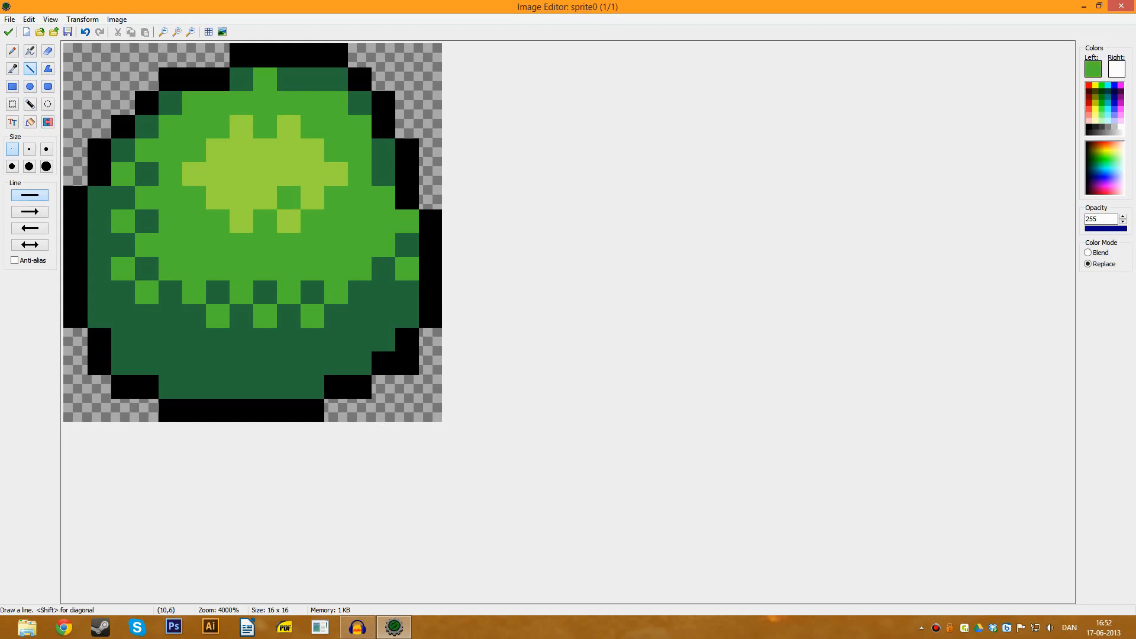
click(311, 174)
click(288, 150)
click(241, 150)
click(217, 174)
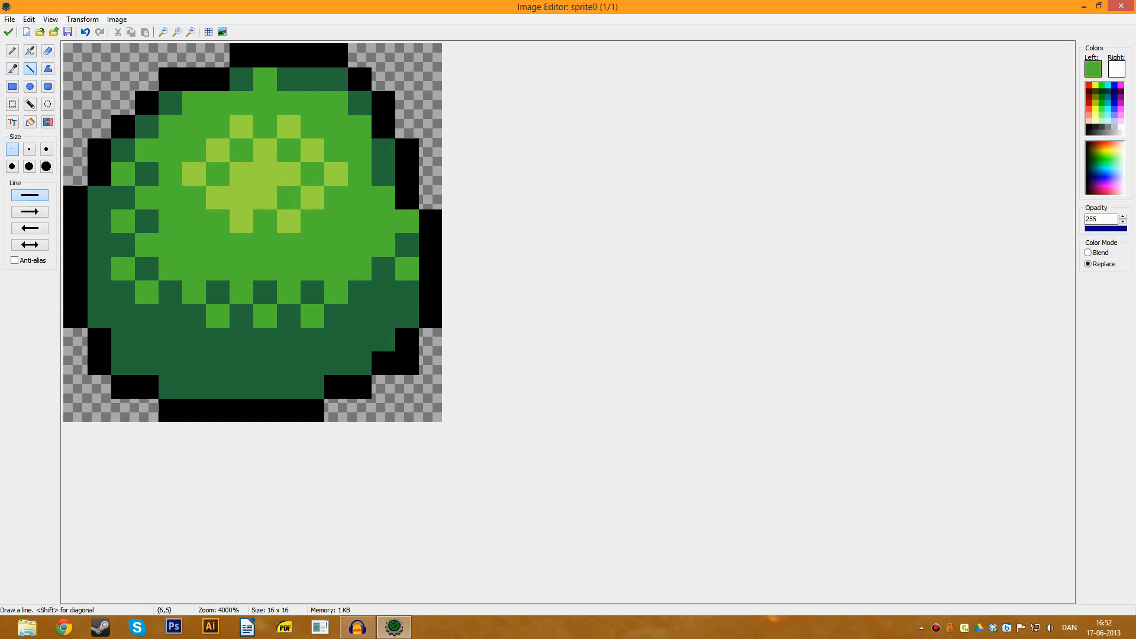
click(241, 197)
click(9, 32)
Reopen the frame and recolor all medium green pixels to a darker green of RGB 53, 145, 40
double_click(482, 158)
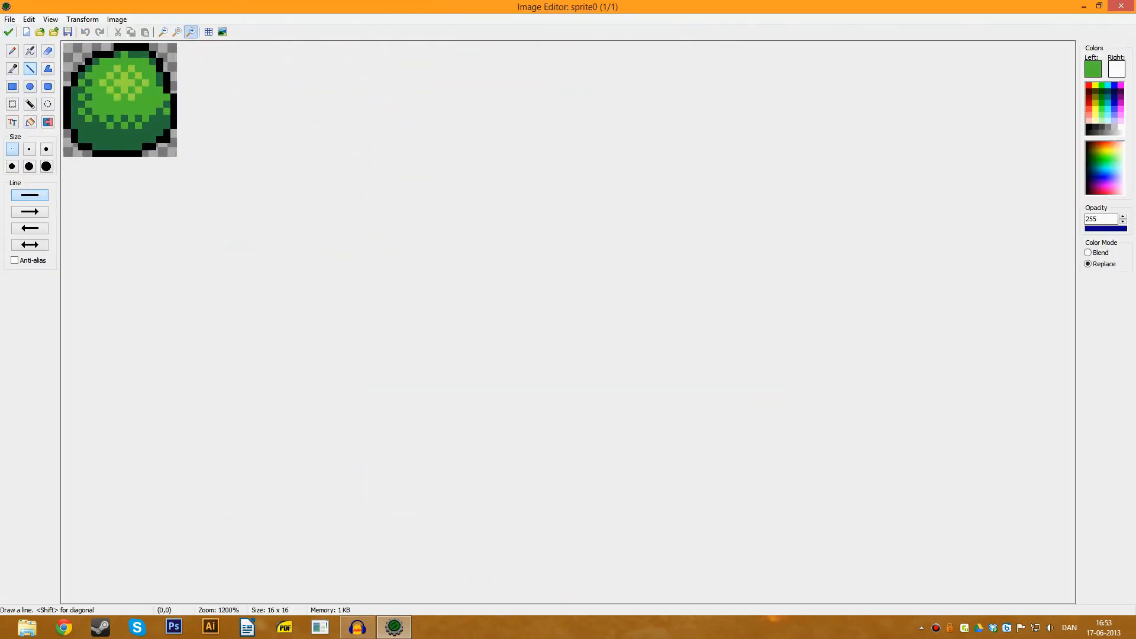
ctrl+click(108, 278)
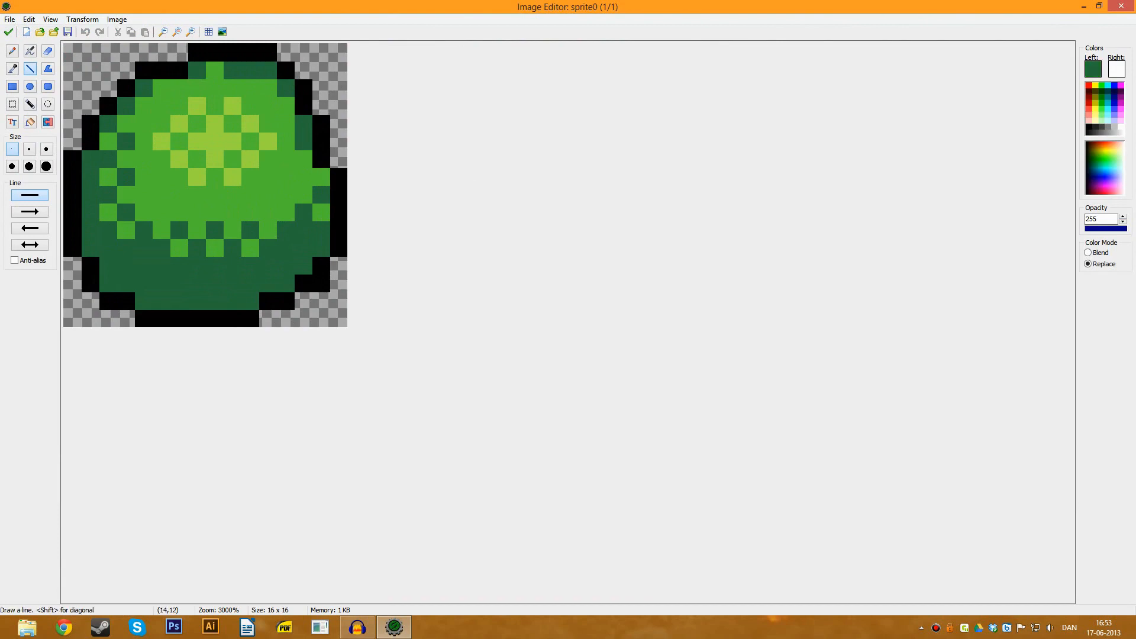
click(1092, 70)
drag(612, 225, 603, 216)
drag(694, 246, 694, 238)
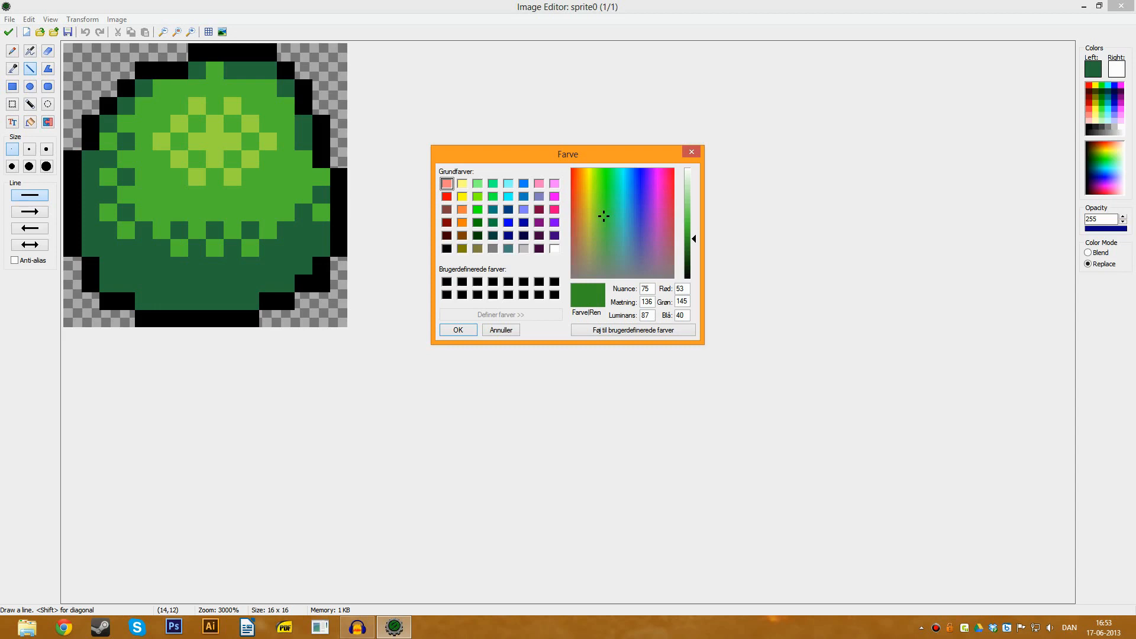
click(458, 330)
click(48, 122)
click(179, 176)
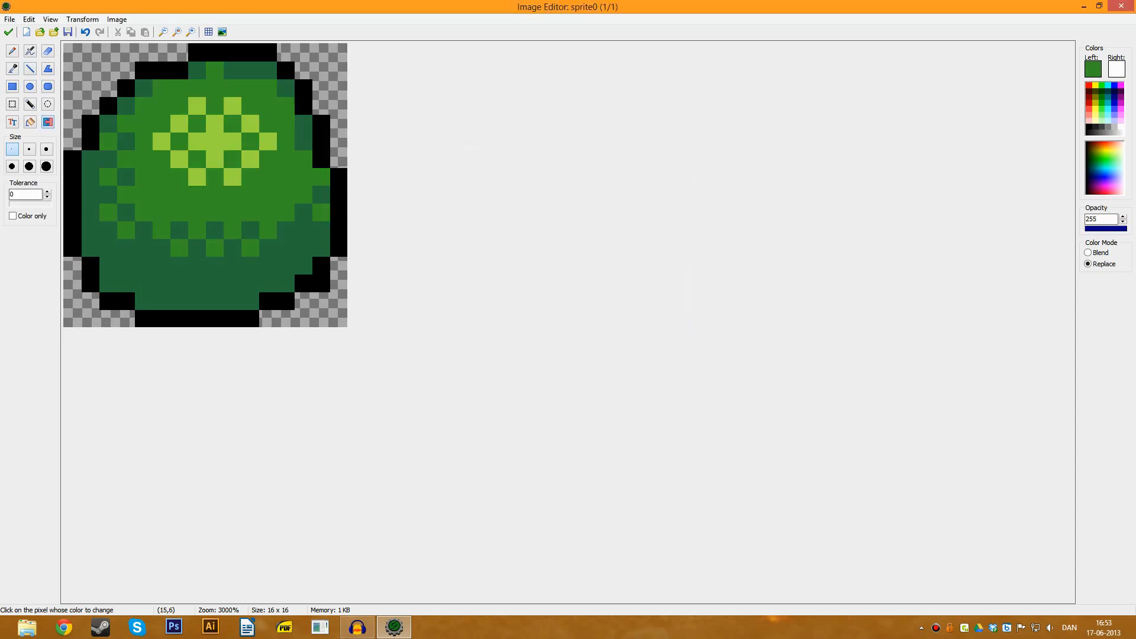
Recolor the light highlight pixels to RGB 112, 182, 41 and apply the image
click(1093, 69)
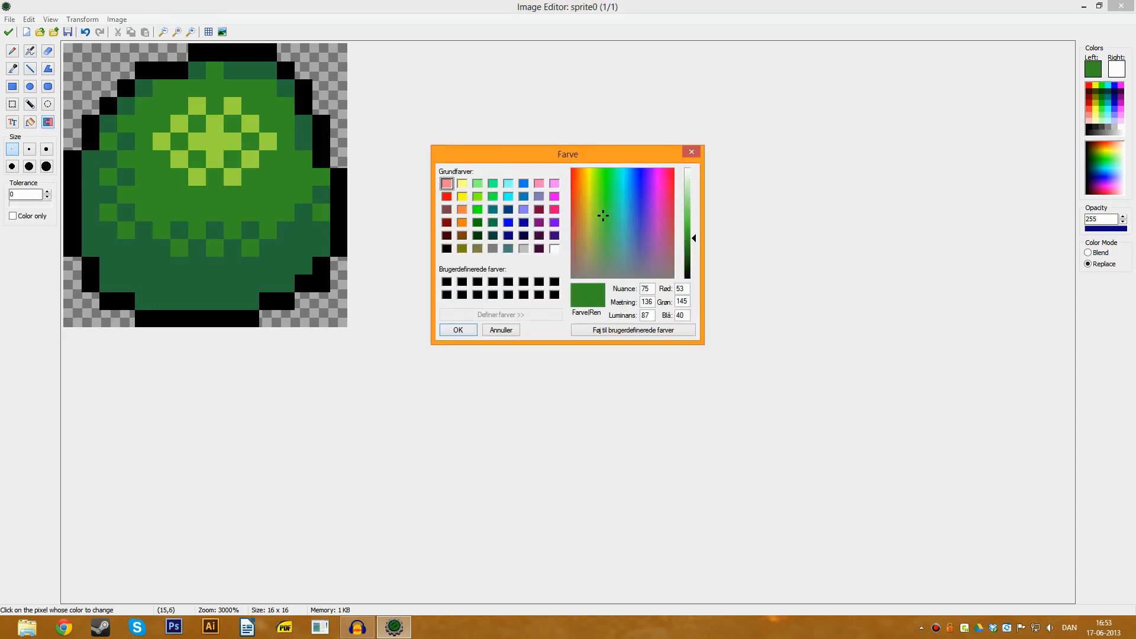
click(597, 209)
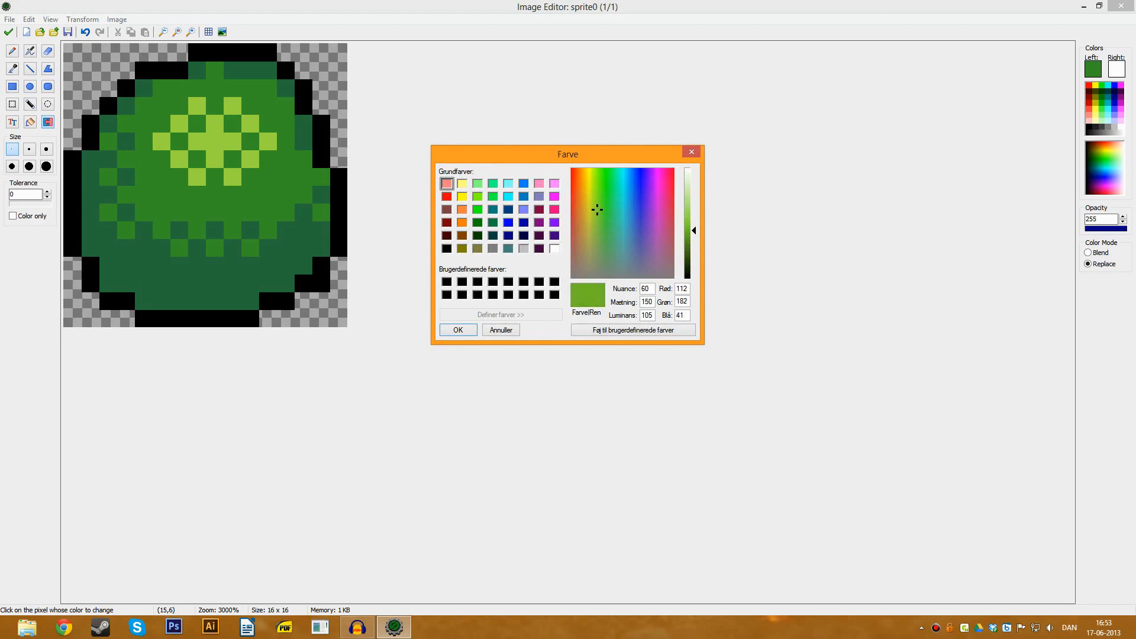
click(458, 330)
click(214, 141)
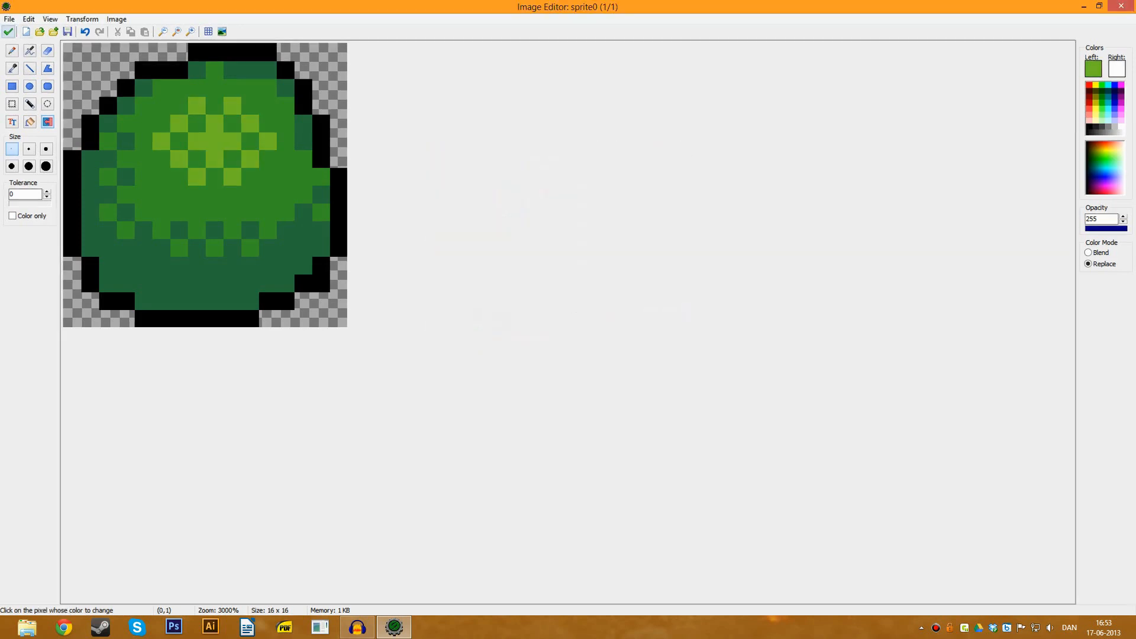
click(8, 32)
Reopen the frame and recolor all medium green pixels to a brighter green of RGB 54, 207, 46
double_click(481, 157)
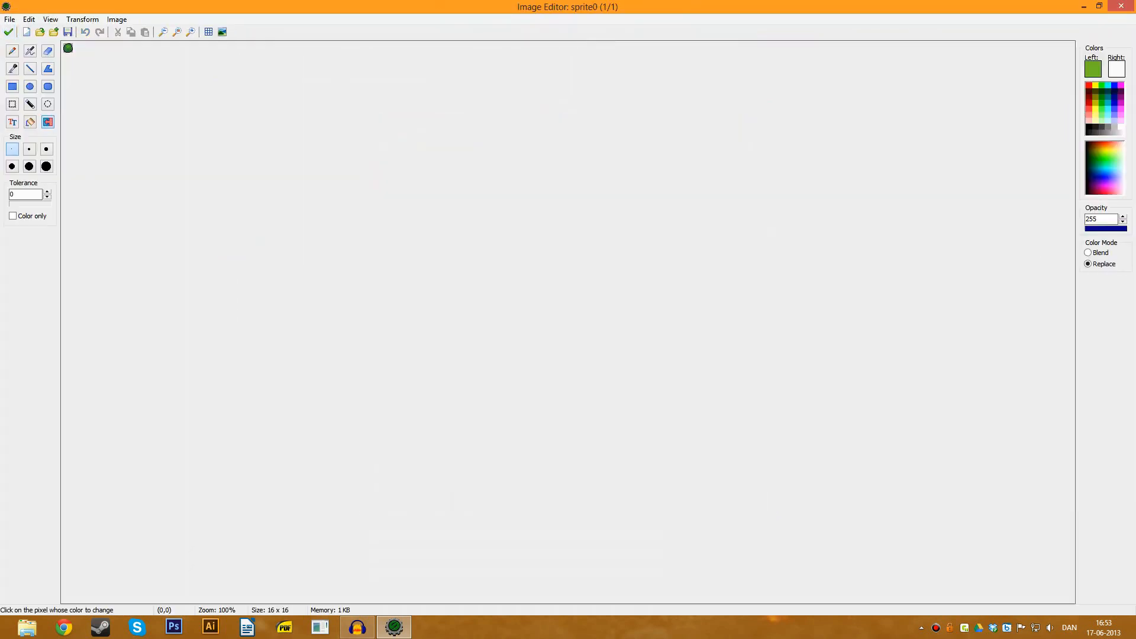
click(191, 32)
click(190, 32)
click(191, 32)
click(191, 31)
click(191, 32)
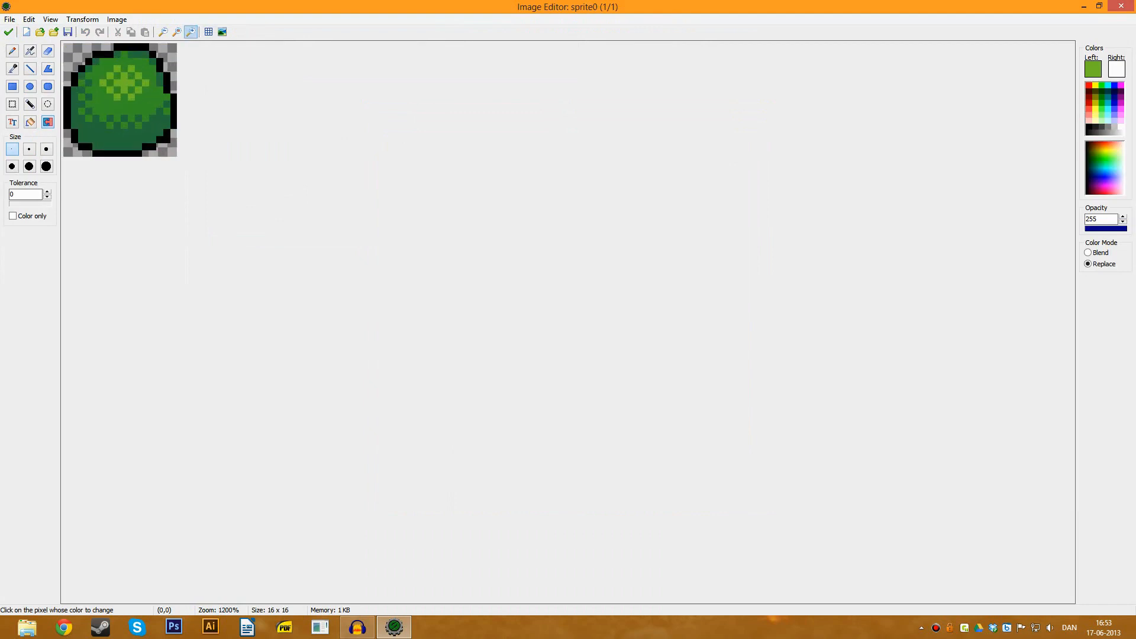
click(191, 31)
double_click(191, 32)
click(191, 32)
click(1093, 69)
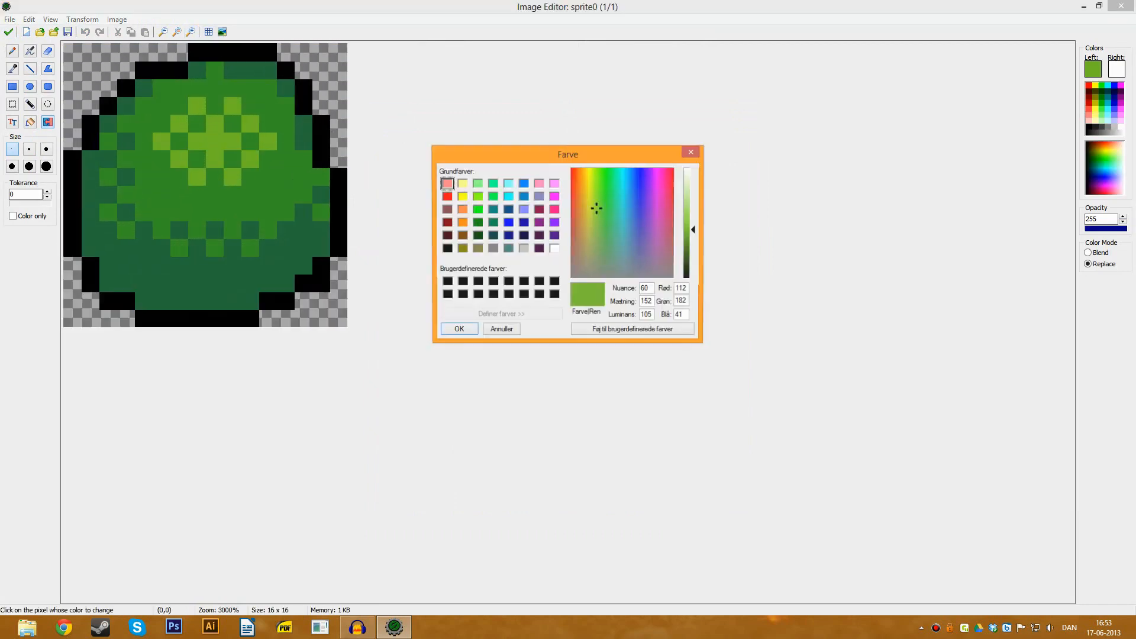
drag(597, 207, 602, 212)
drag(605, 209, 605, 208)
drag(694, 230, 694, 224)
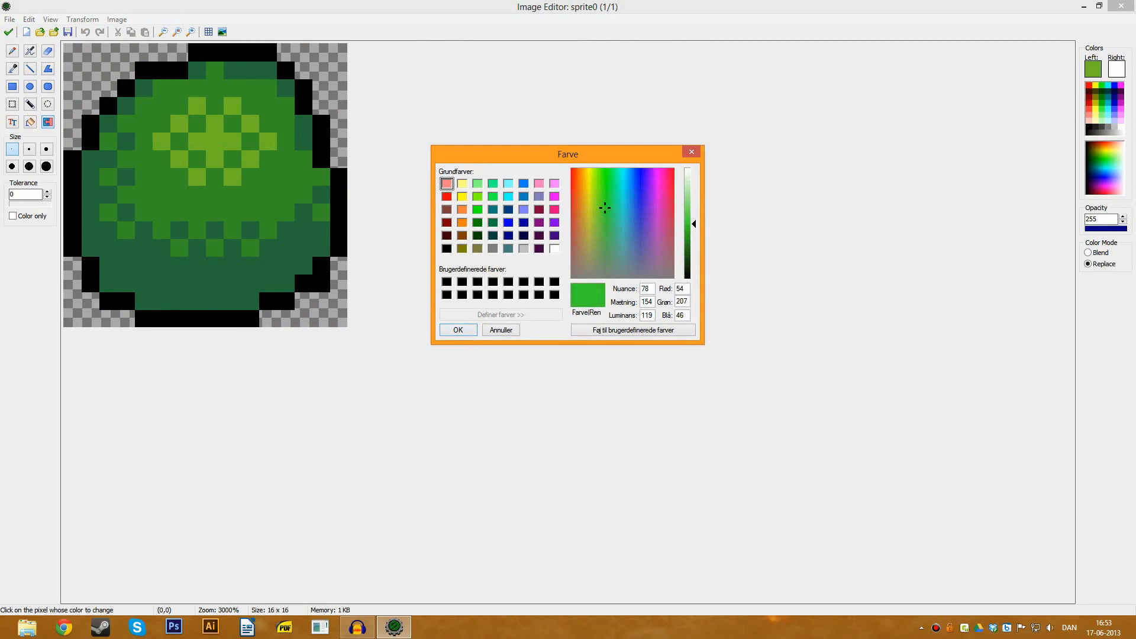
key(Return)
Recolor the highlight pixels to a light green of RGB 132, 223, 64
click(1093, 69)
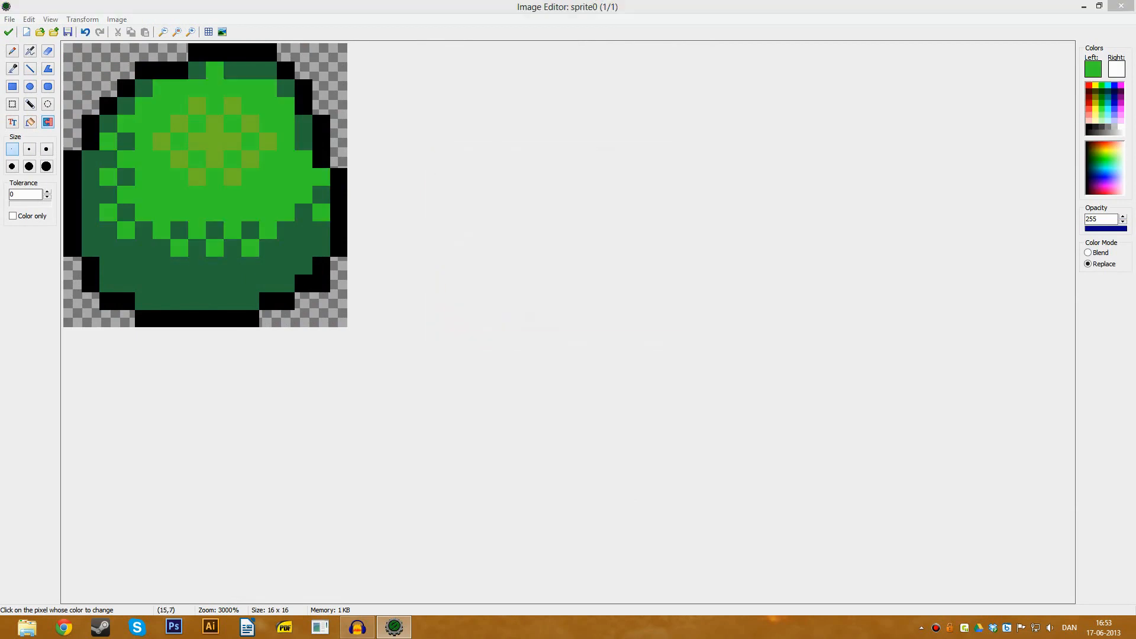
click(598, 200)
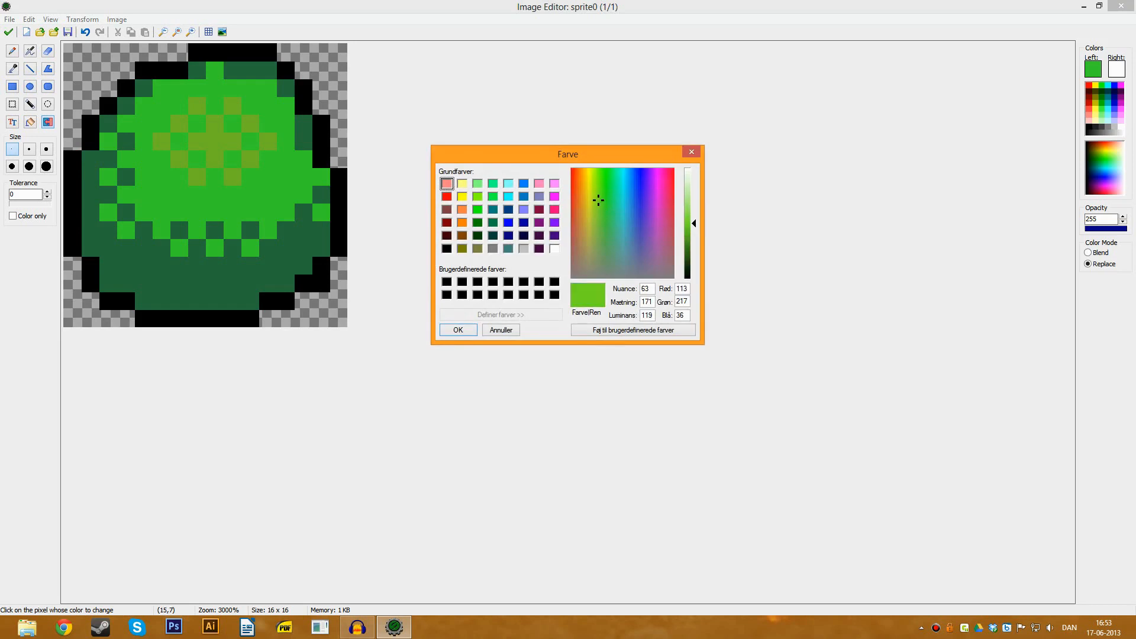
click(687, 216)
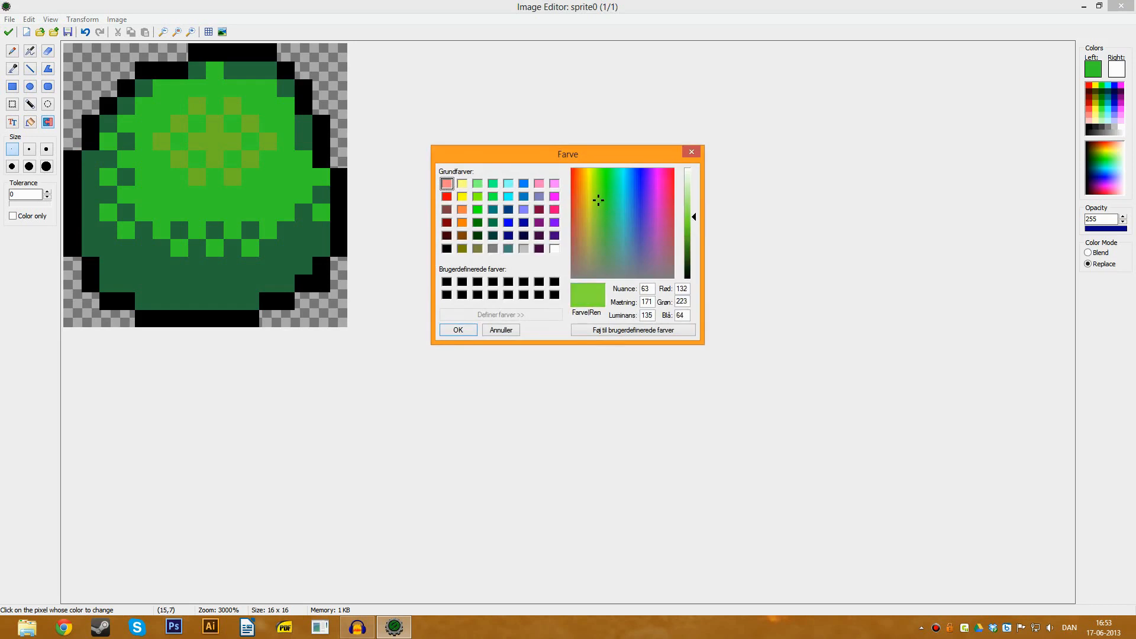
key(Return)
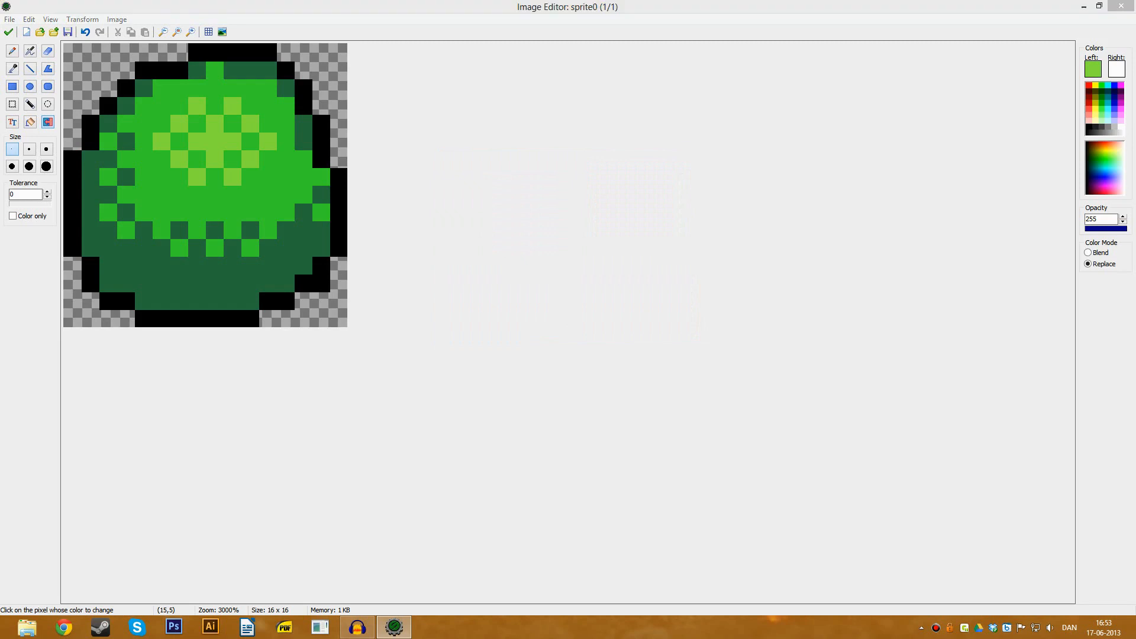
key(Return)
Recolor all dark shading pixels to a slightly bluish green derived from the medium green, undoing the partial flood fill, and apply the image
key(ctrl)
click(196, 212)
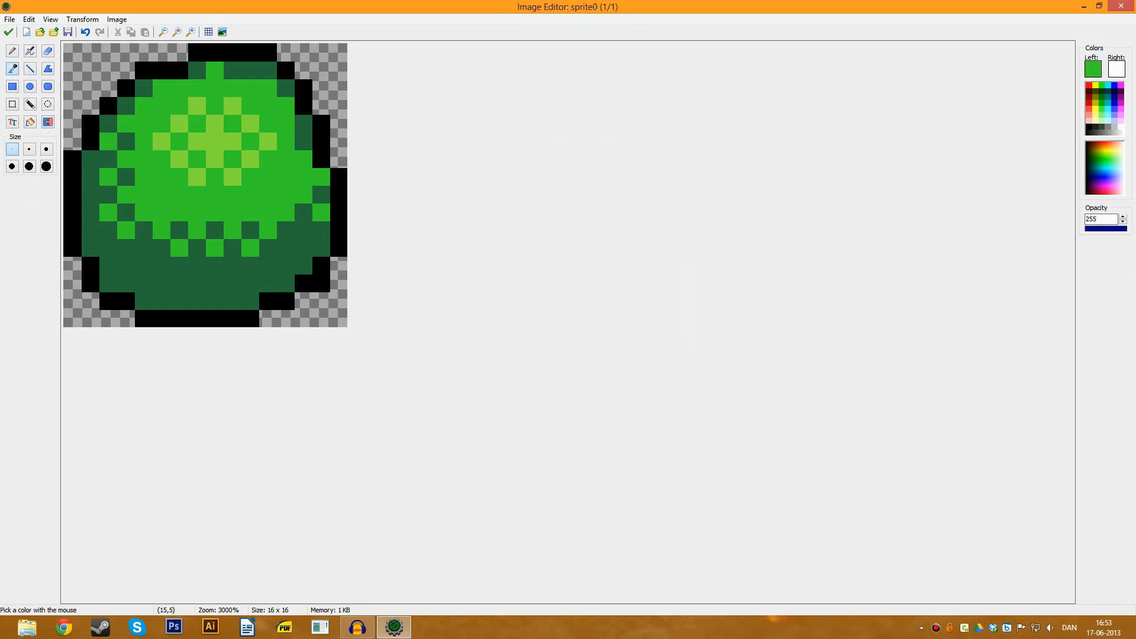
click(1093, 69)
drag(605, 207, 609, 217)
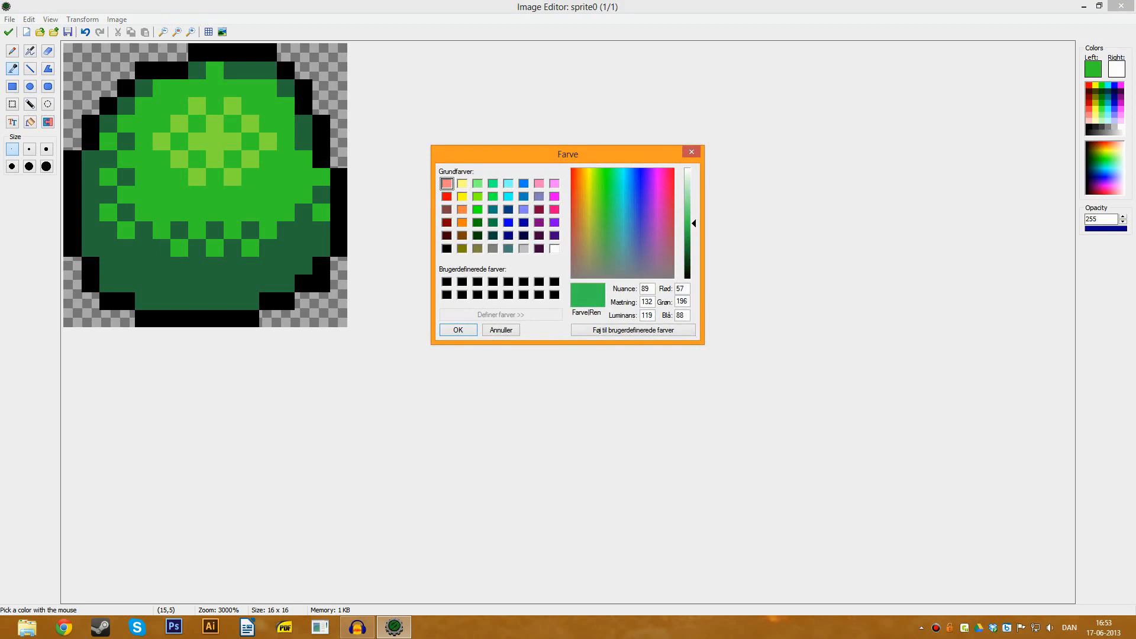
drag(688, 223, 688, 228)
key(Return)
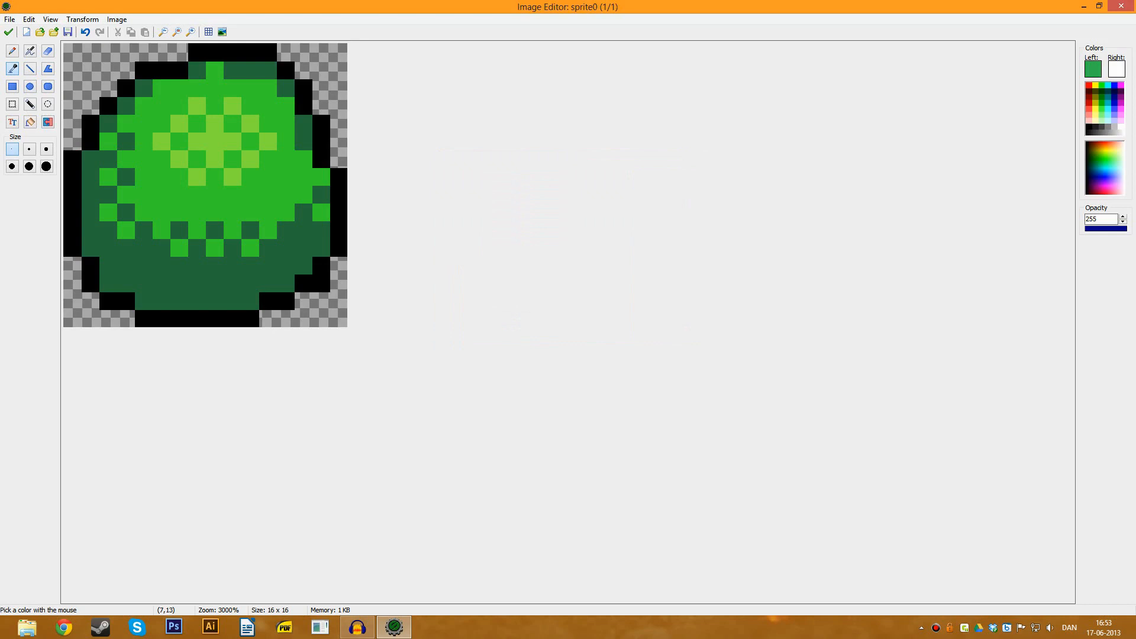
key(f)
click(109, 278)
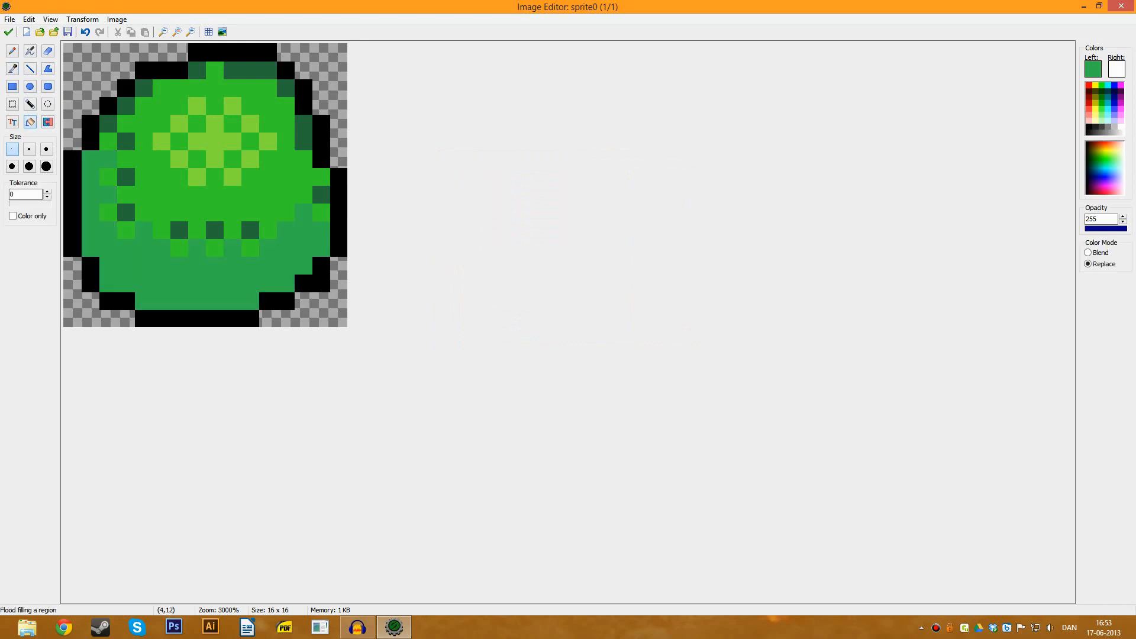
key(ctrl+z)
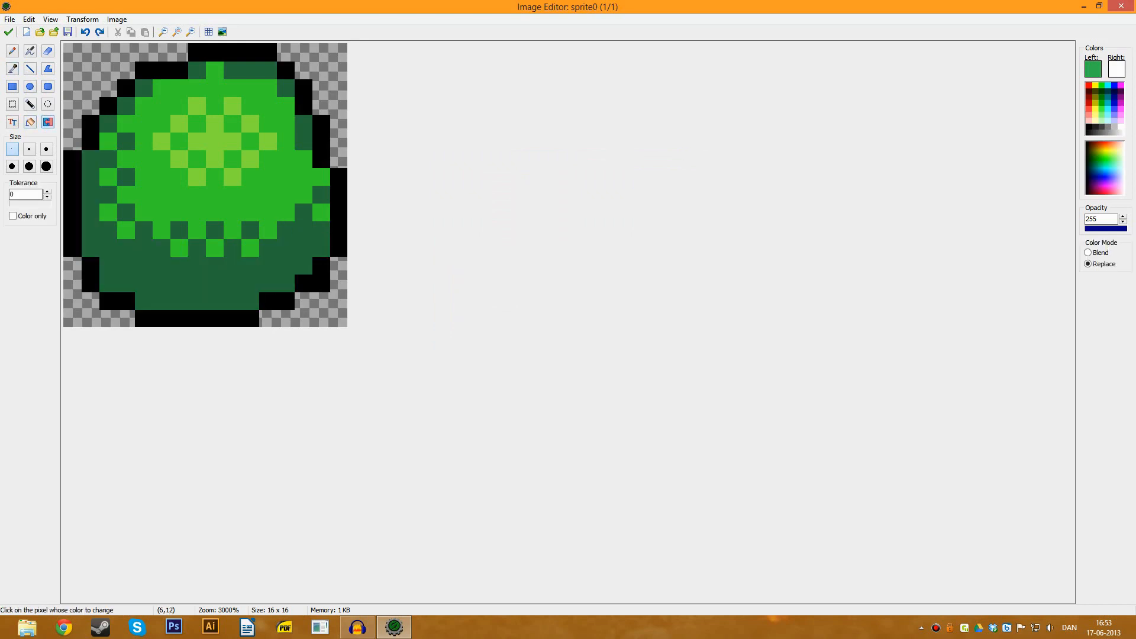
shift+click(108, 278)
click(8, 32)
Reopen the frame and recolor all shading pixels to a dark bluish green of RGB 47, 123, 87
double_click(481, 157)
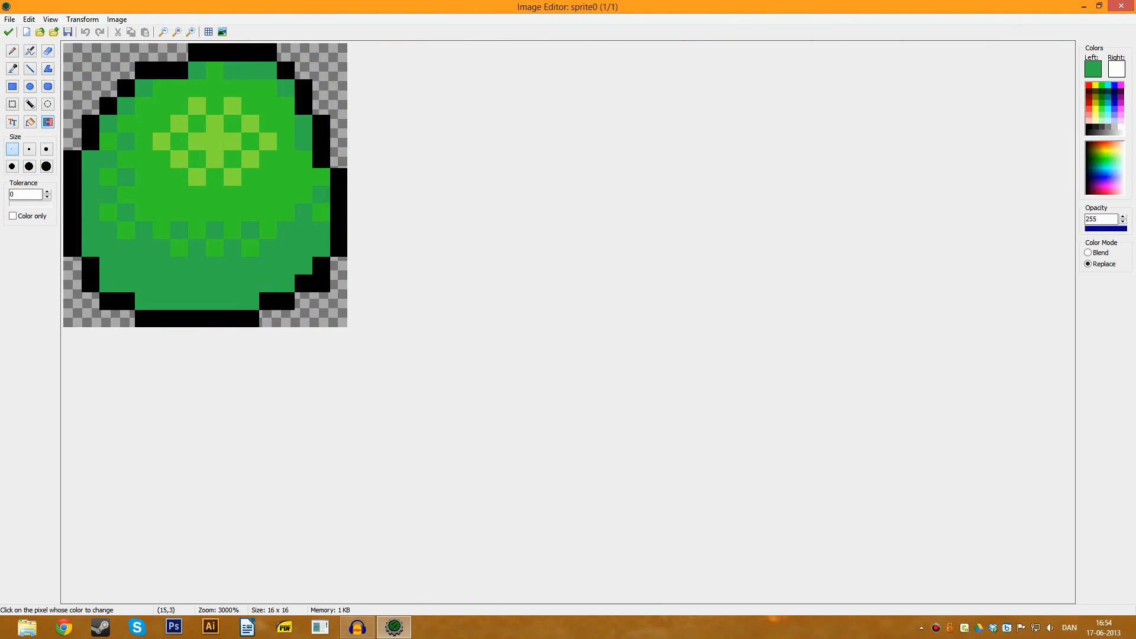
click(30, 69)
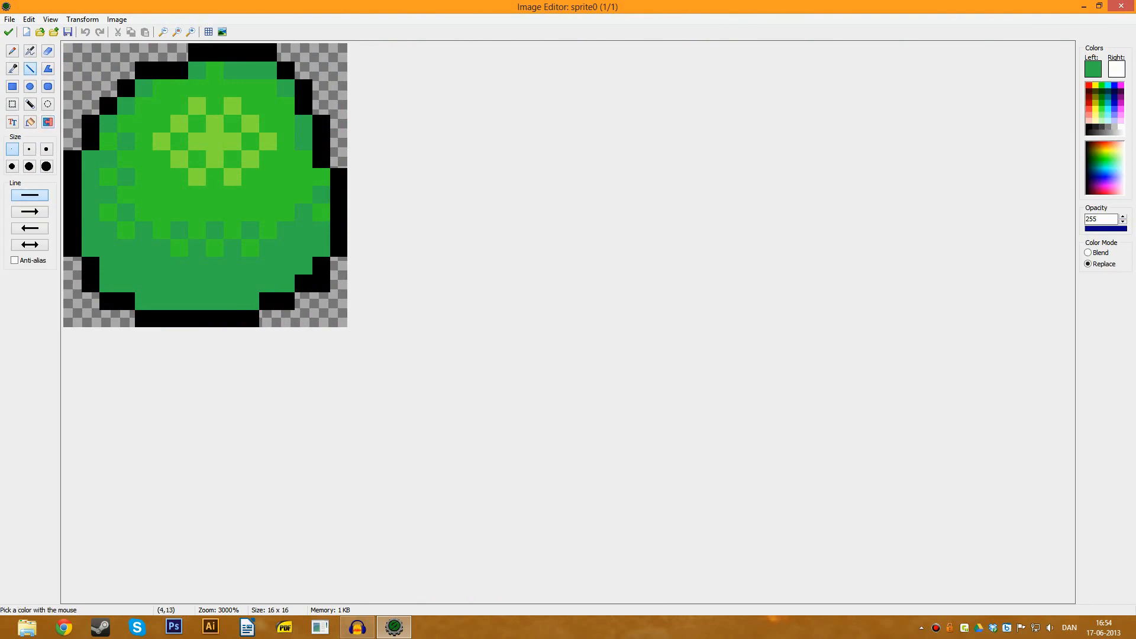
click(1093, 69)
drag(610, 217, 615, 228)
drag(694, 228, 695, 243)
click(458, 330)
click(48, 122)
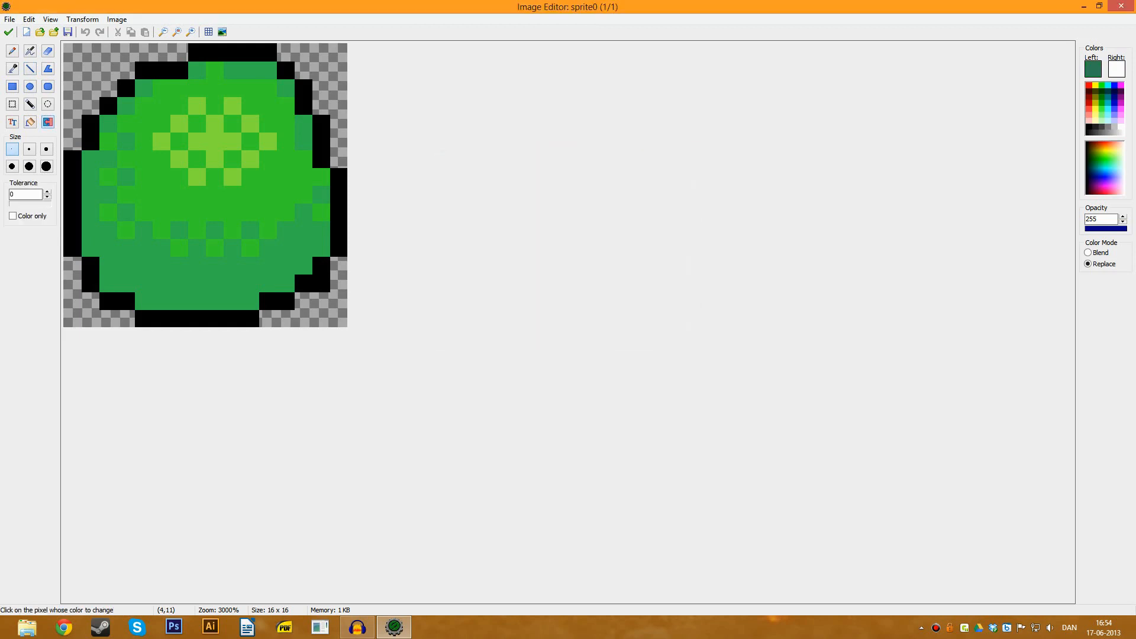
click(108, 278)
Recolor all medium green pixels to a darker green of RGB 61, 168, 49, undoing the partial flood fill
click(29, 68)
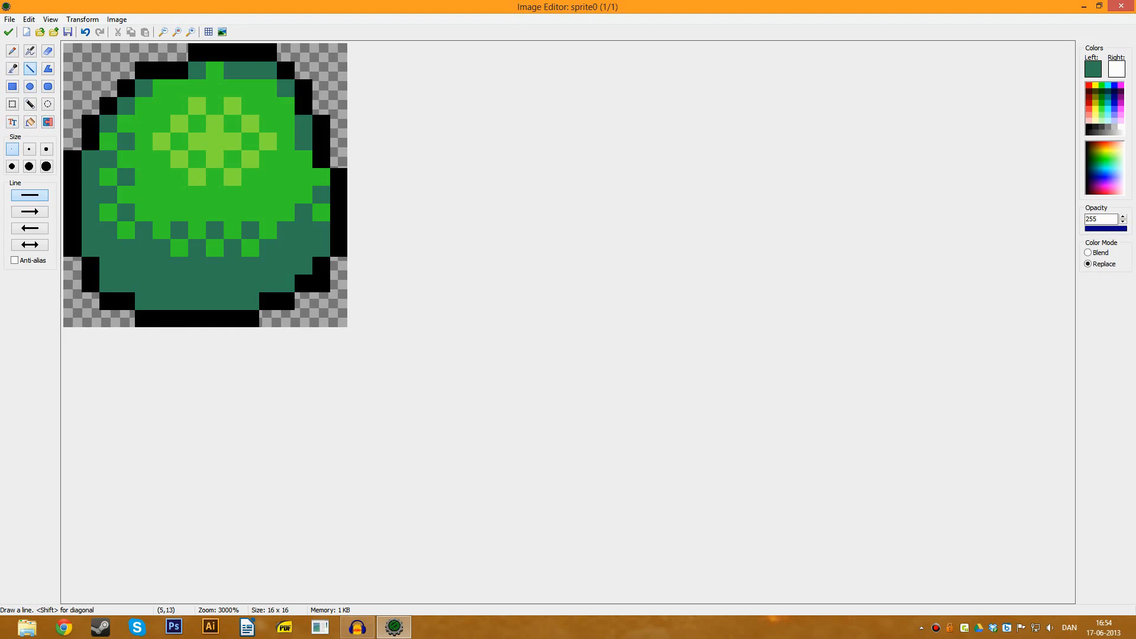
click(1093, 70)
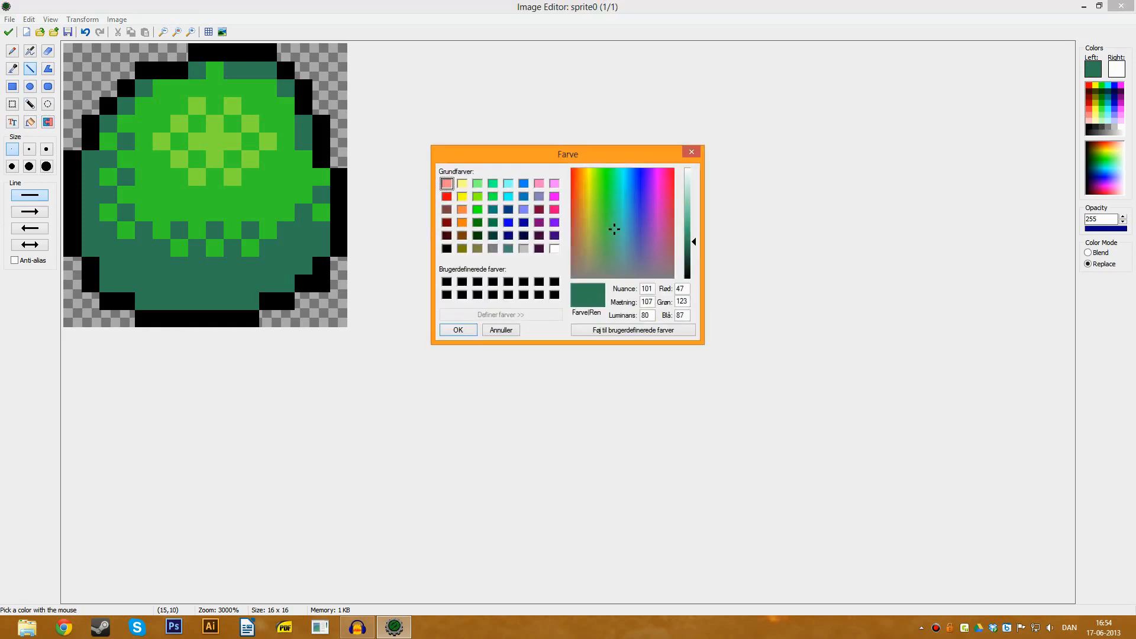
click(603, 218)
click(688, 232)
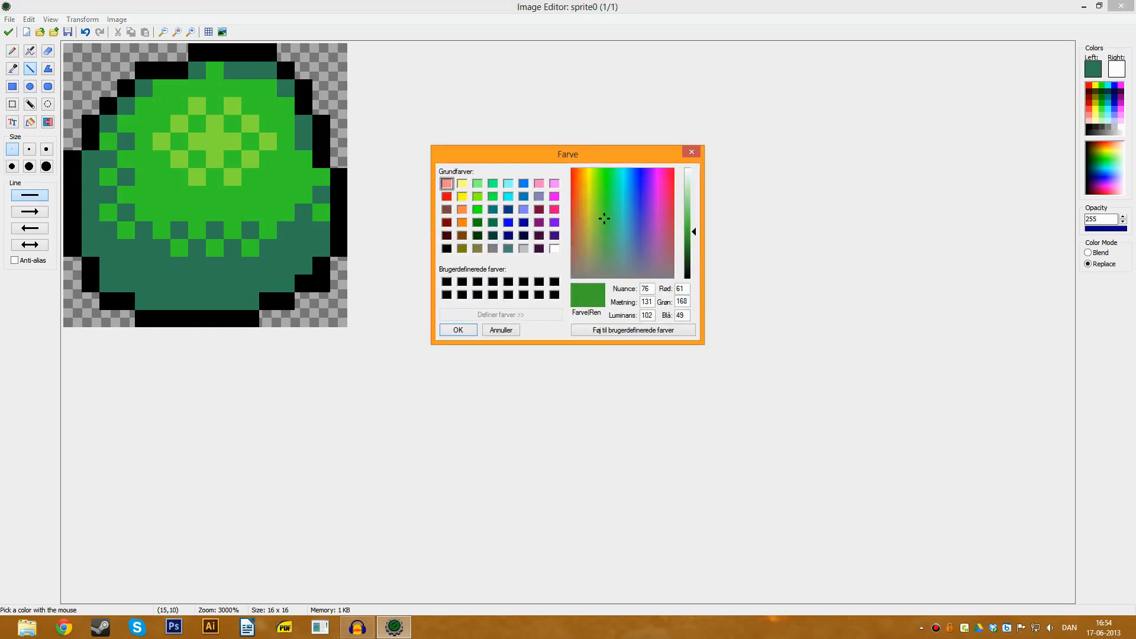
key(Return)
click(31, 122)
click(161, 176)
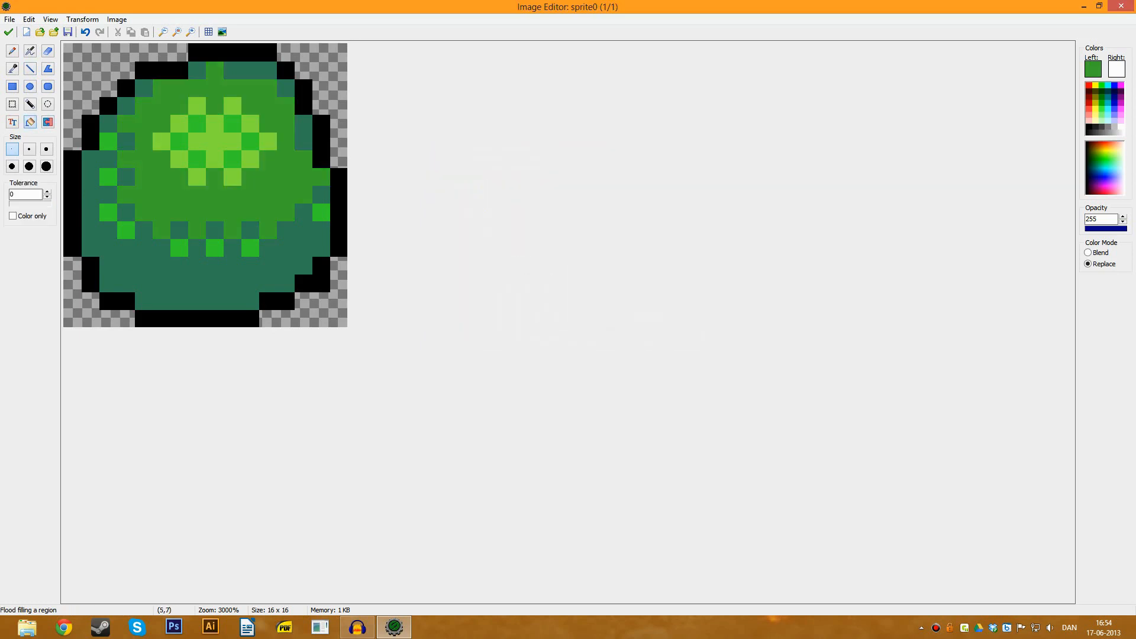
key(ctrl+z)
click(48, 122)
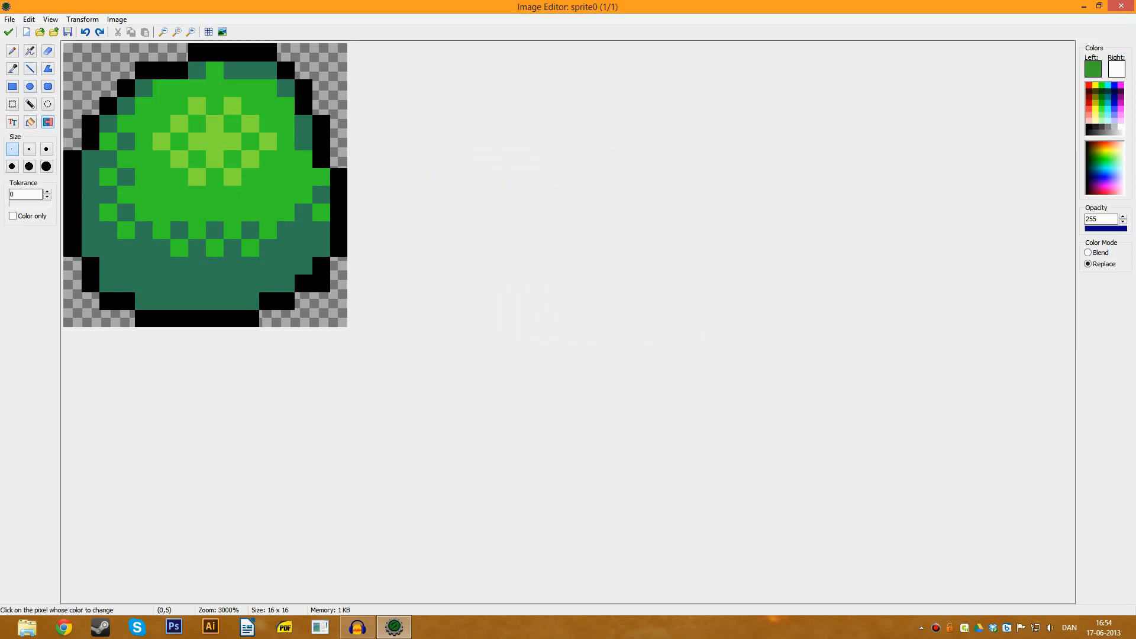
click(161, 176)
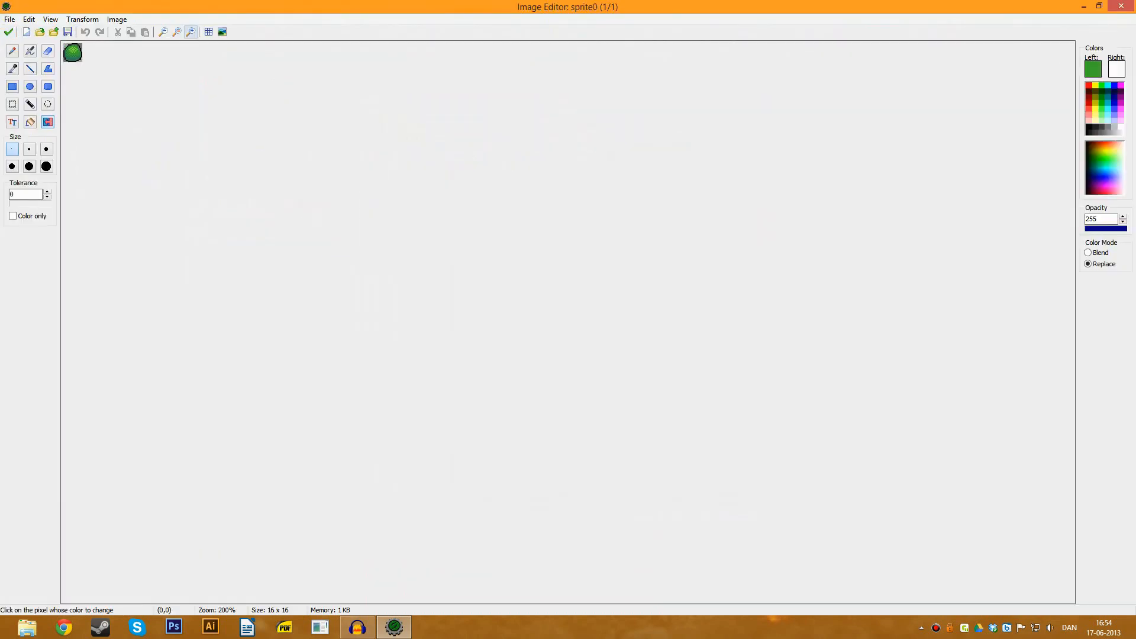
Recolor the highlight pixels to a yellow-green of RGB 158, 210, 49
click(190, 32)
click(191, 32)
click(190, 32)
click(191, 32)
click(190, 32)
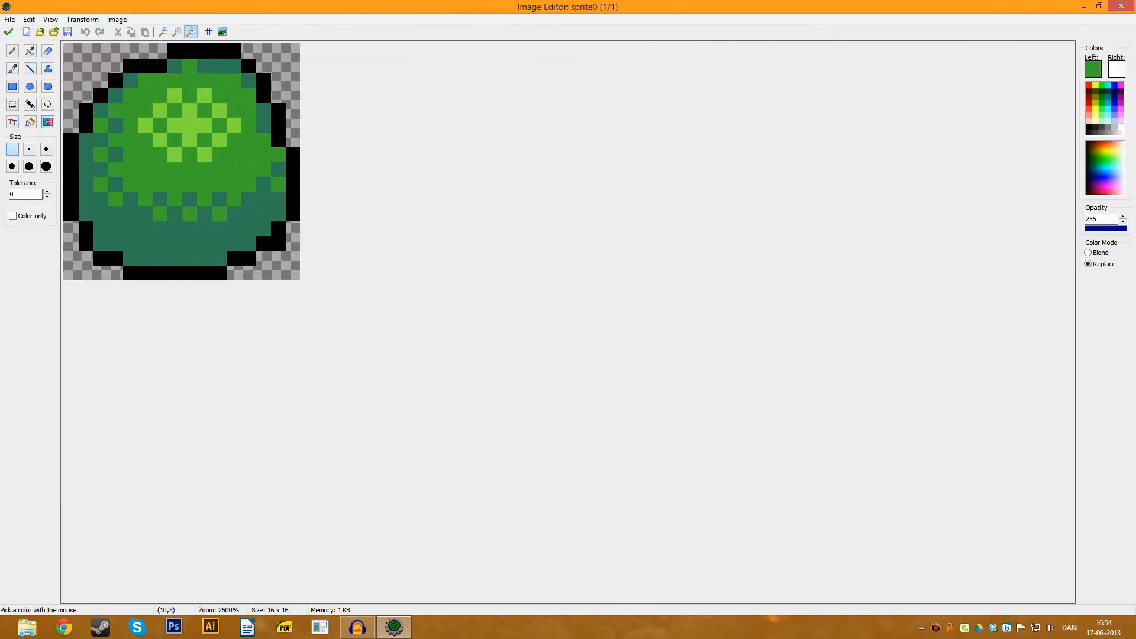
click(1093, 69)
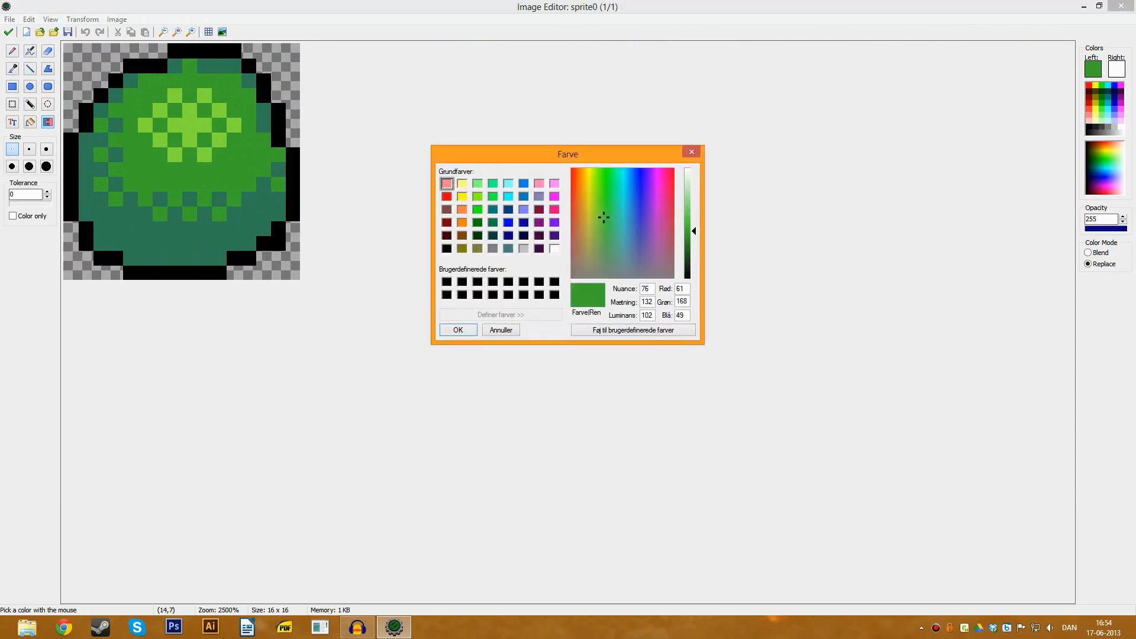
click(594, 207)
drag(694, 231, 694, 223)
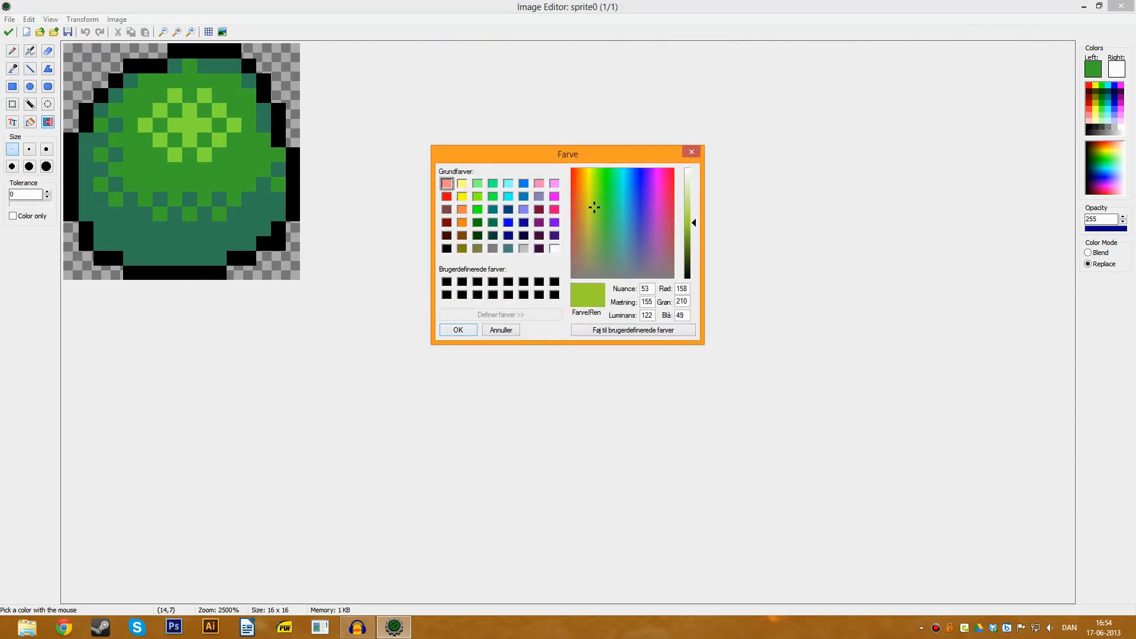
key(Return)
click(203, 123)
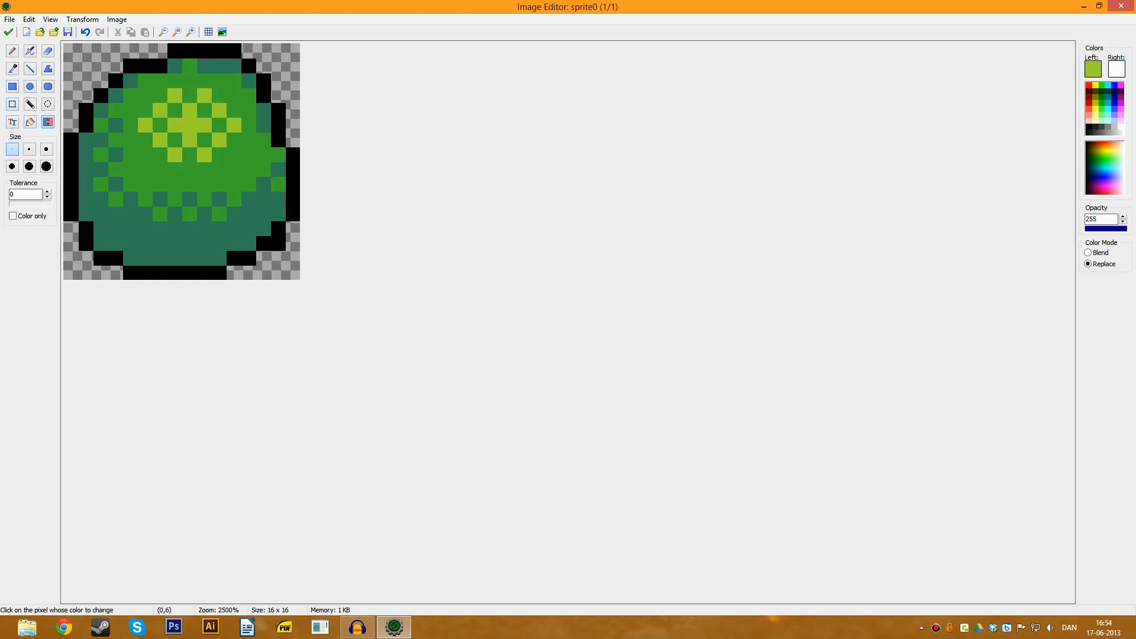
Dither the lower outline by placing alternating black pixels on the blob's bottom row and thickening its lower-left edge
click(30, 69)
ctrl+click(85, 228)
click(85, 214)
click(101, 243)
click(130, 258)
click(159, 257)
click(190, 257)
click(219, 257)
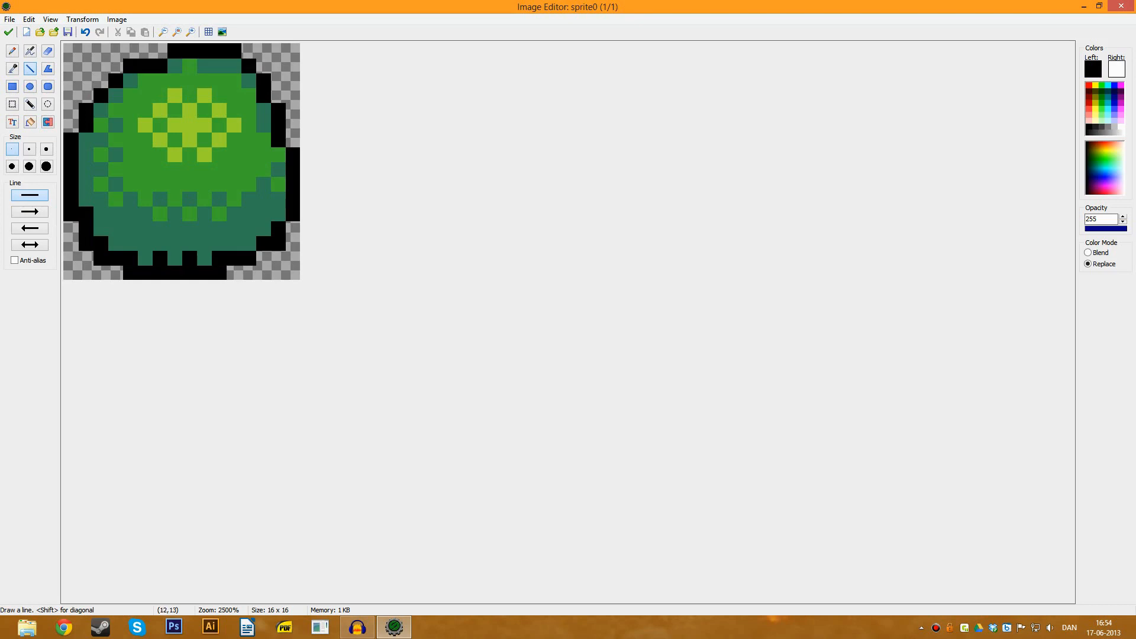
click(233, 243)
click(116, 243)
ctrl+click(116, 229)
ctrl+click(116, 244)
Continue the black dithering diagonally up the blob's lower-right edge, undoing the misplaced pixels
click(263, 228)
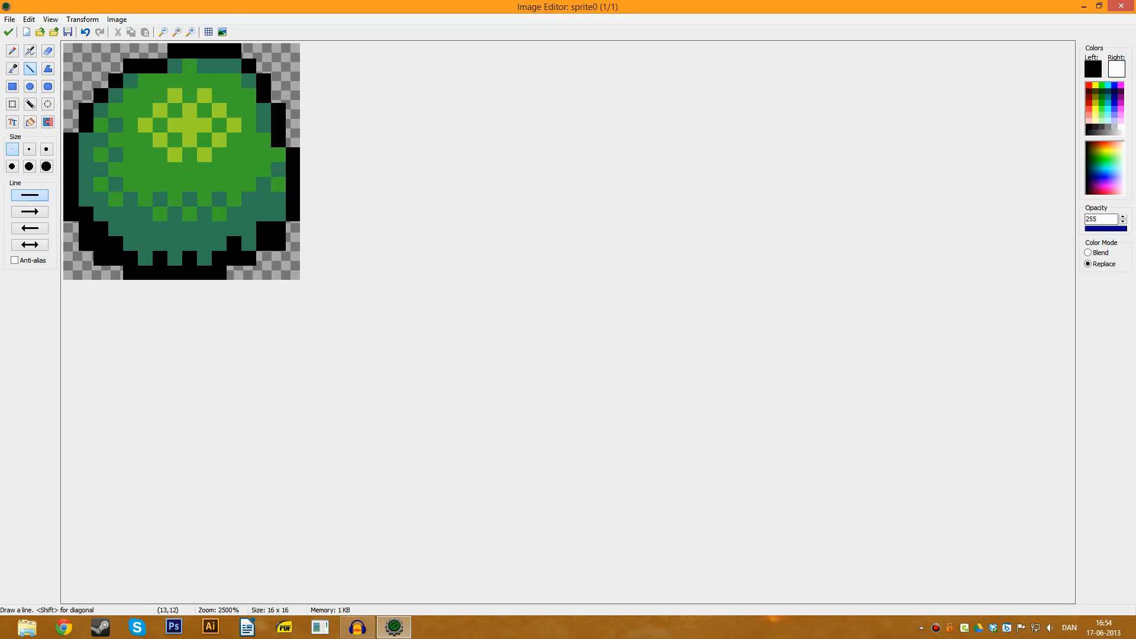
key(ctrl+z)
click(248, 228)
click(278, 213)
key(ctrl+z)
click(263, 227)
key(ctrl+z)
click(263, 213)
click(278, 198)
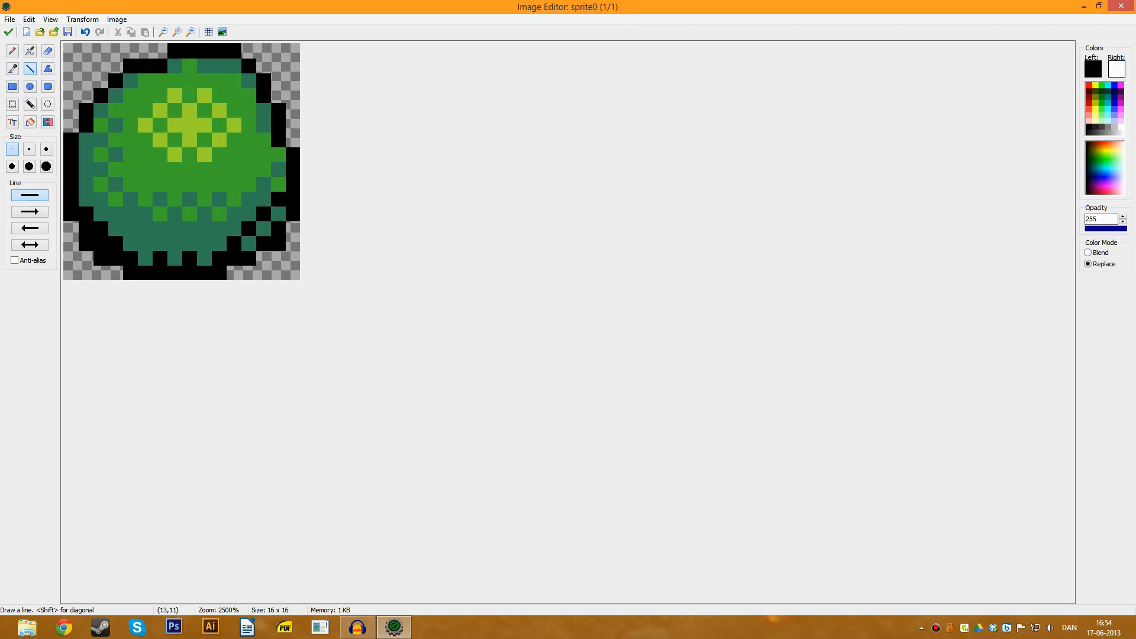
Add a second row of alternating black pixels above the bottom one and repaint lower-left pixels in the dark bluish green
click(205, 244)
click(175, 243)
click(145, 243)
click(131, 228)
ctrl+click(116, 213)
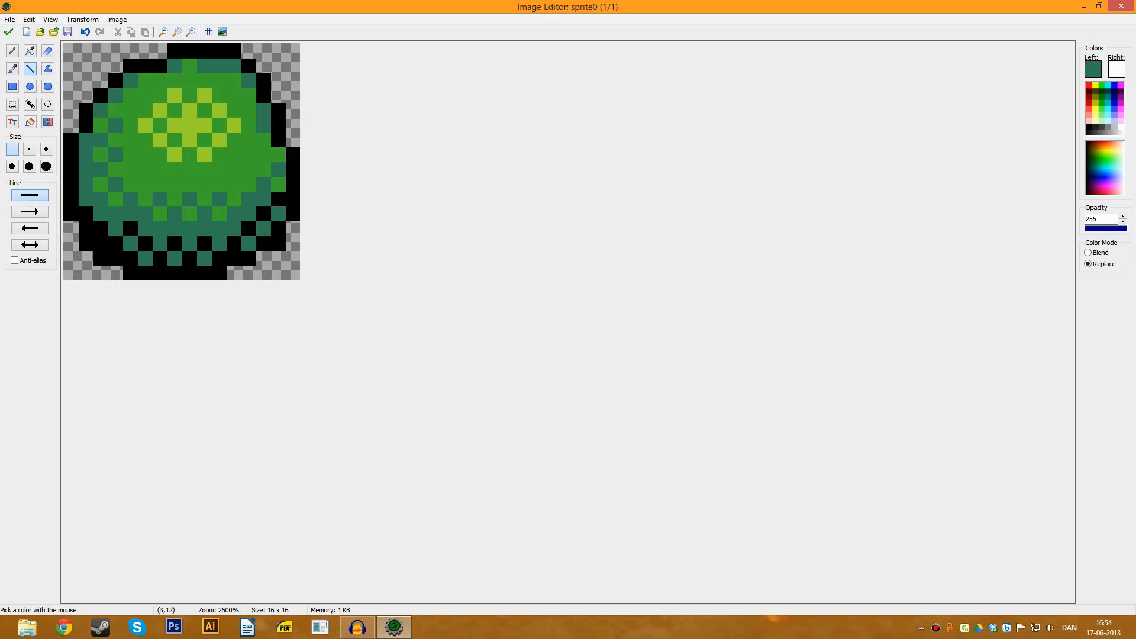
click(130, 228)
click(100, 243)
Dither black pixels diagonally up the blob's lower-left edge and apply the image
ctrl+click(85, 213)
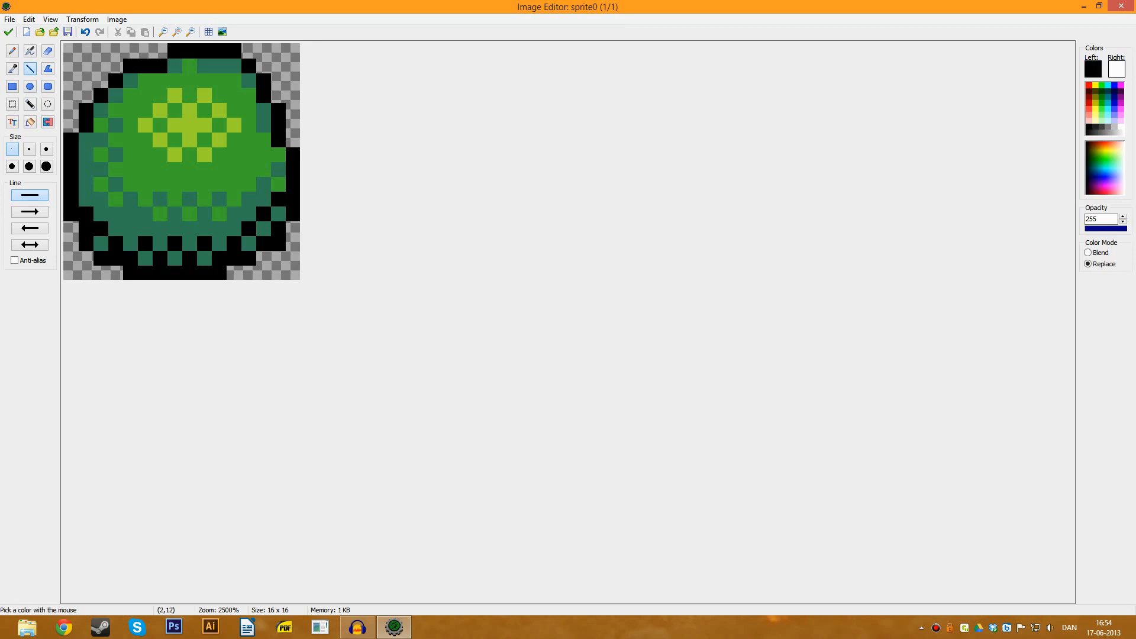
click(130, 228)
click(100, 199)
click(85, 184)
click(115, 213)
click(100, 243)
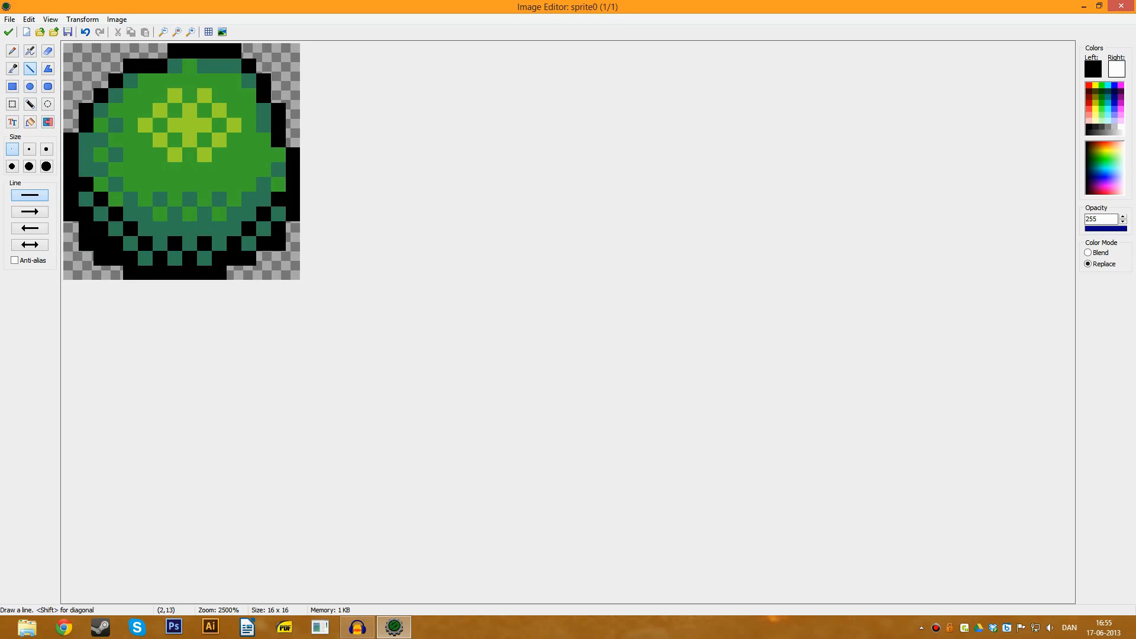
click(8, 32)
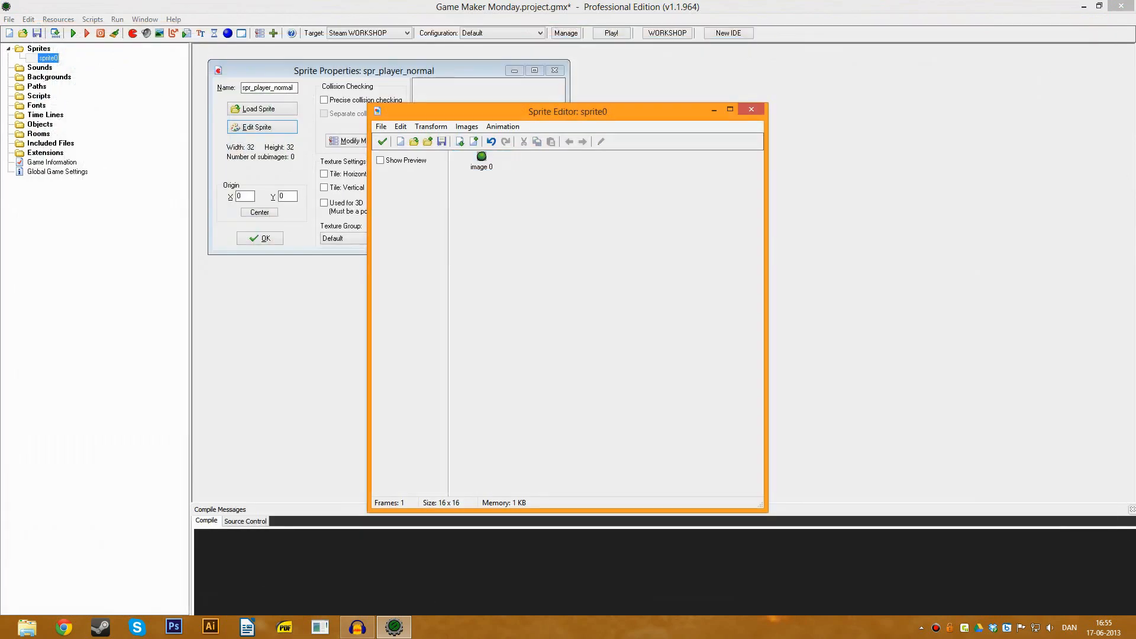
Reopen the frame to examine the dithered outline at larger sizes, and return to the frame list
double_click(481, 157)
click(190, 32)
click(190, 32)
click(191, 32)
click(191, 32)
click(191, 32)
click(190, 32)
click(191, 32)
click(190, 32)
click(191, 32)
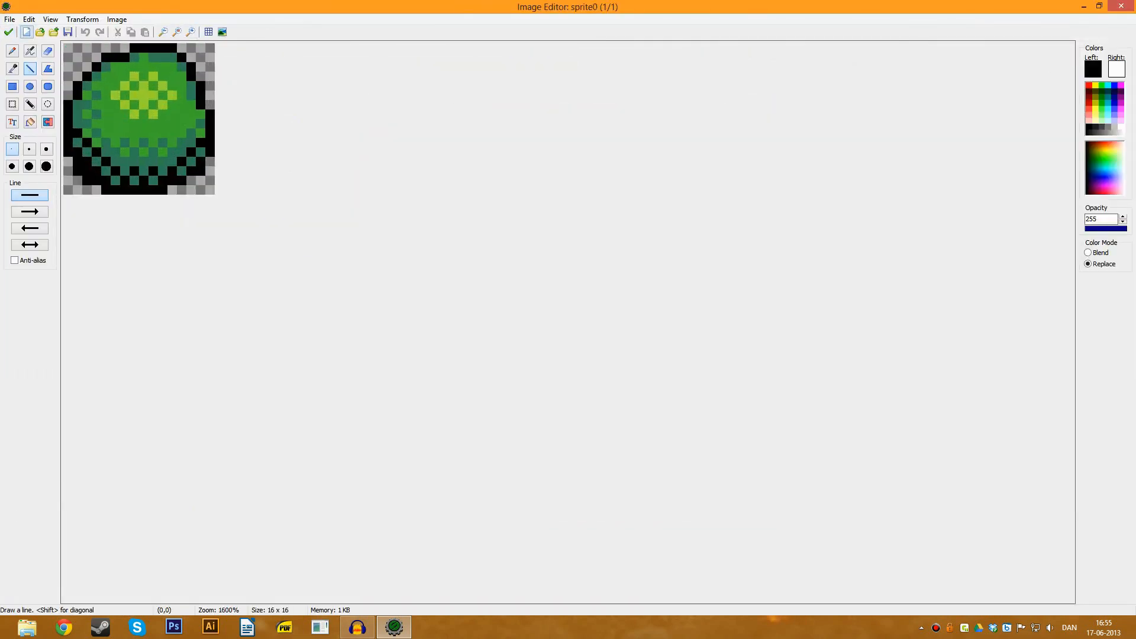
click(8, 32)
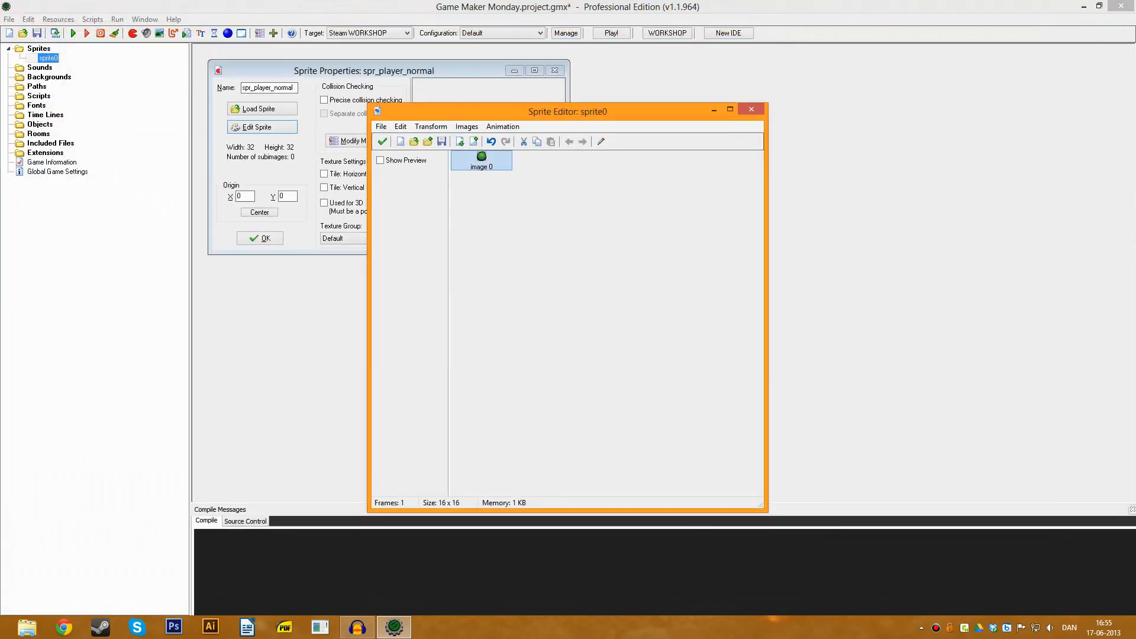
Duplicate image 0 as a second frame and open the copy for editing
key(ctrl+c)
key(ctrl+v)
double_click(542, 158)
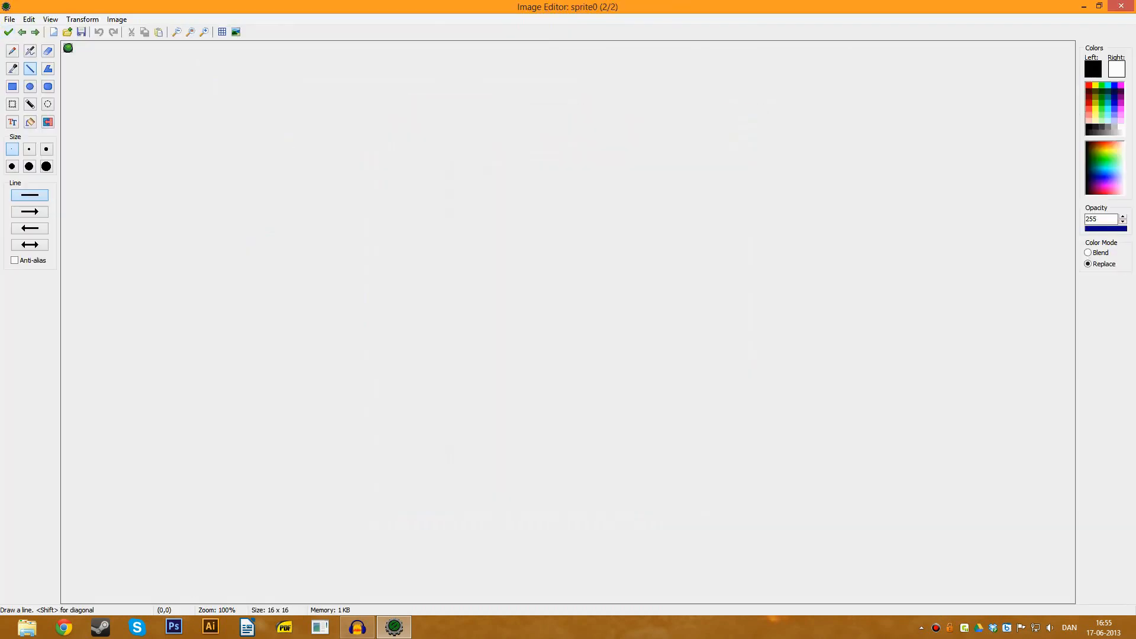
Paint a white eye three pixels wide and six tall on the blob's upper right half, undoing the extra column beside it
click(205, 32)
click(205, 32)
click(205, 32)
click(205, 32)
click(205, 32)
click(205, 32)
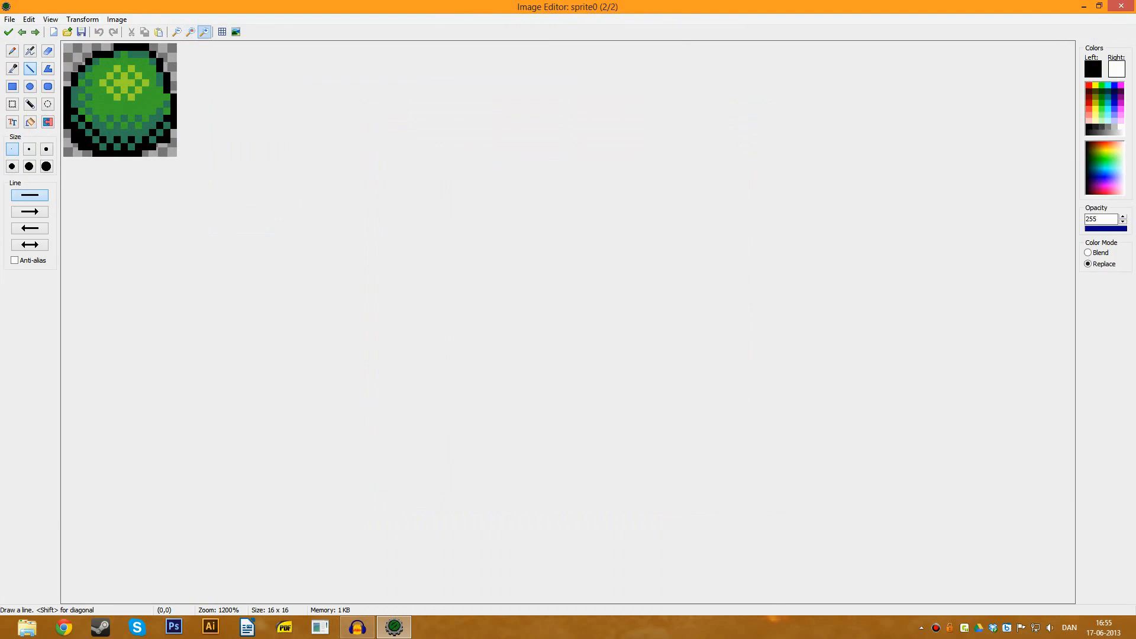
click(205, 32)
click(205, 32)
click(205, 31)
click(1121, 127)
mouse_move(336, 126)
mouse_down()
mouse_move(336, 245)
mouse_move(312, 173)
mouse_move(312, 126)
mouse_move(288, 245)
mouse_up()
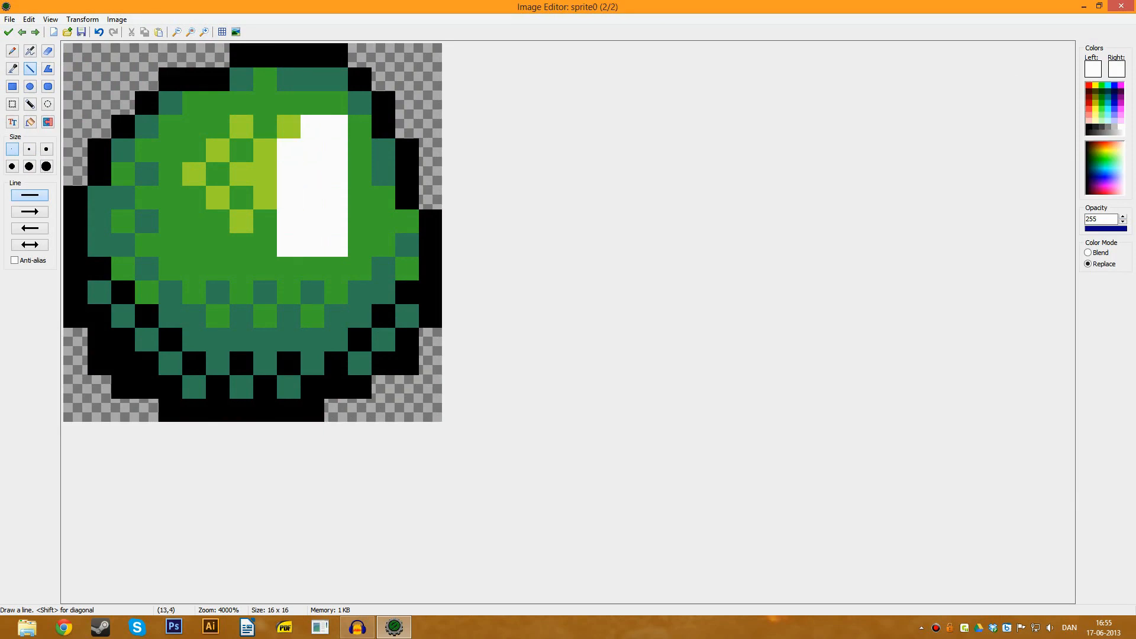
drag(359, 150, 360, 245)
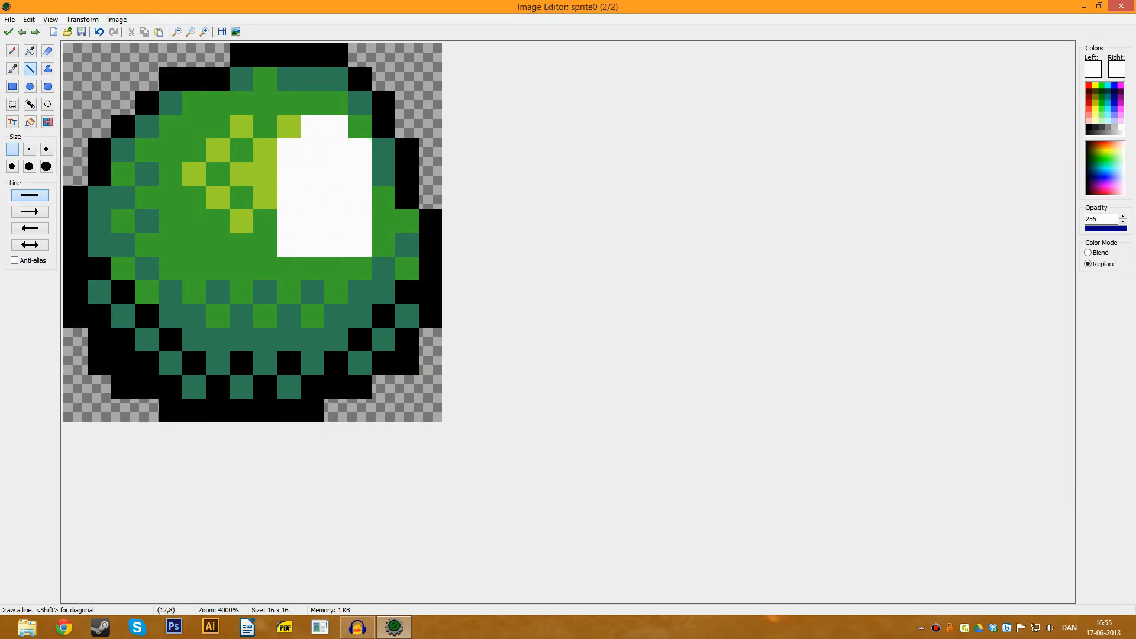
key(ctrl+z)
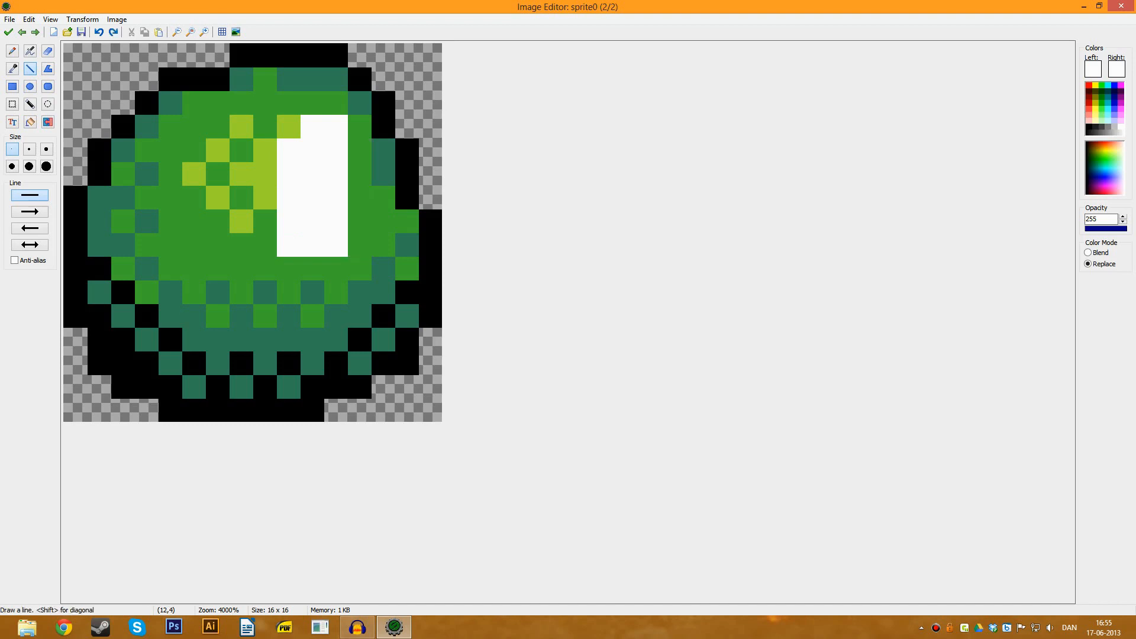
Paint a second white eye to the right of the first and fill the gap joining them
click(359, 171)
drag(383, 150, 383, 244)
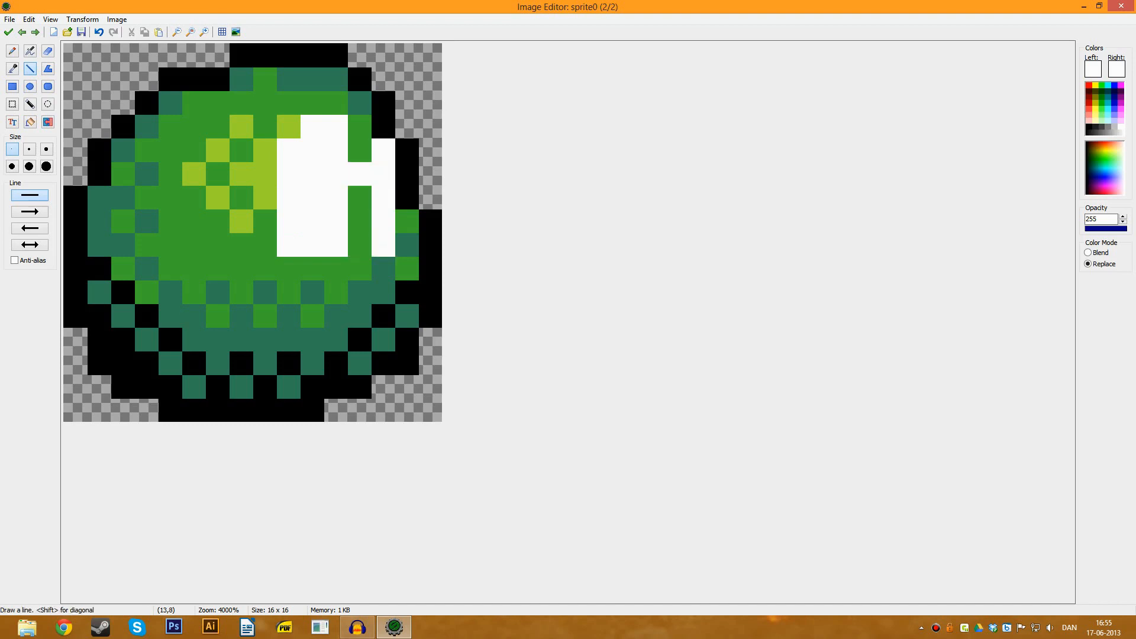
drag(359, 197, 406, 149)
Draw black pupils in both eyes joined by a black row at their base, undoing stray pixels, and apply the image
click(1088, 127)
drag(335, 197, 335, 220)
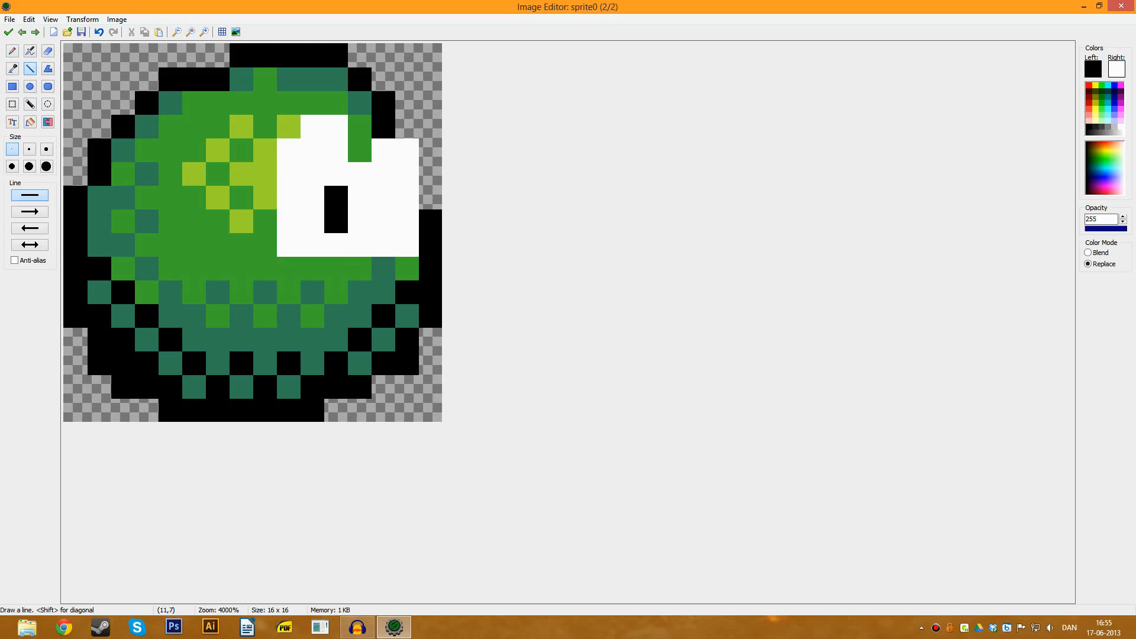
click(312, 220)
mouse_move(406, 197)
mouse_down()
mouse_move(406, 221)
mouse_move(383, 209)
mouse_move(383, 221)
mouse_up()
click(383, 221)
click(99, 31)
click(99, 32)
click(359, 221)
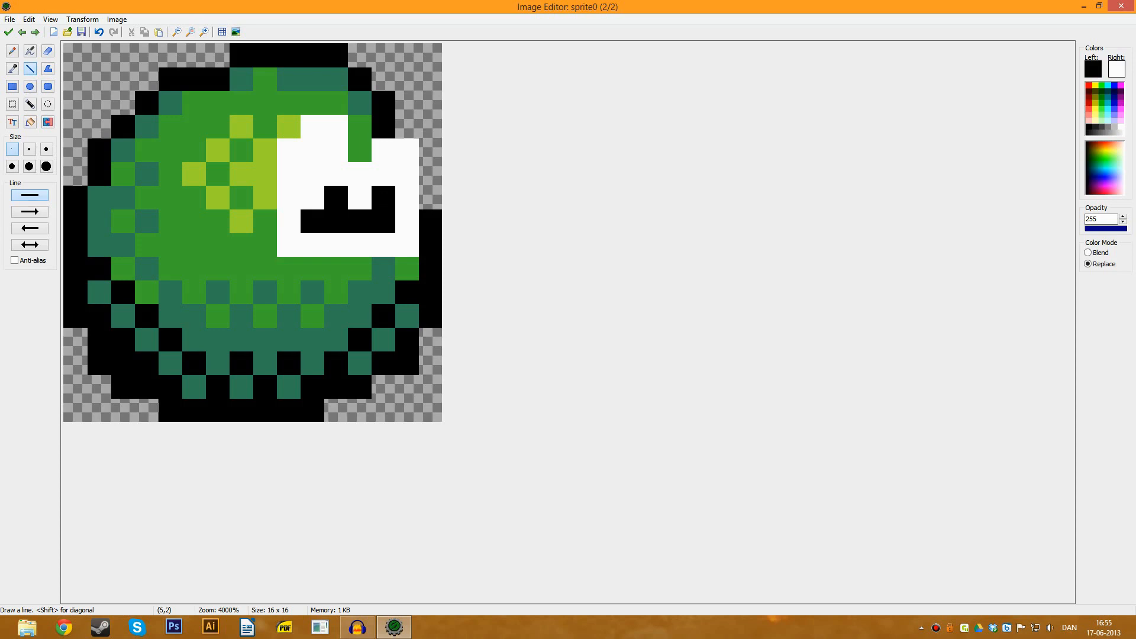
click(8, 31)
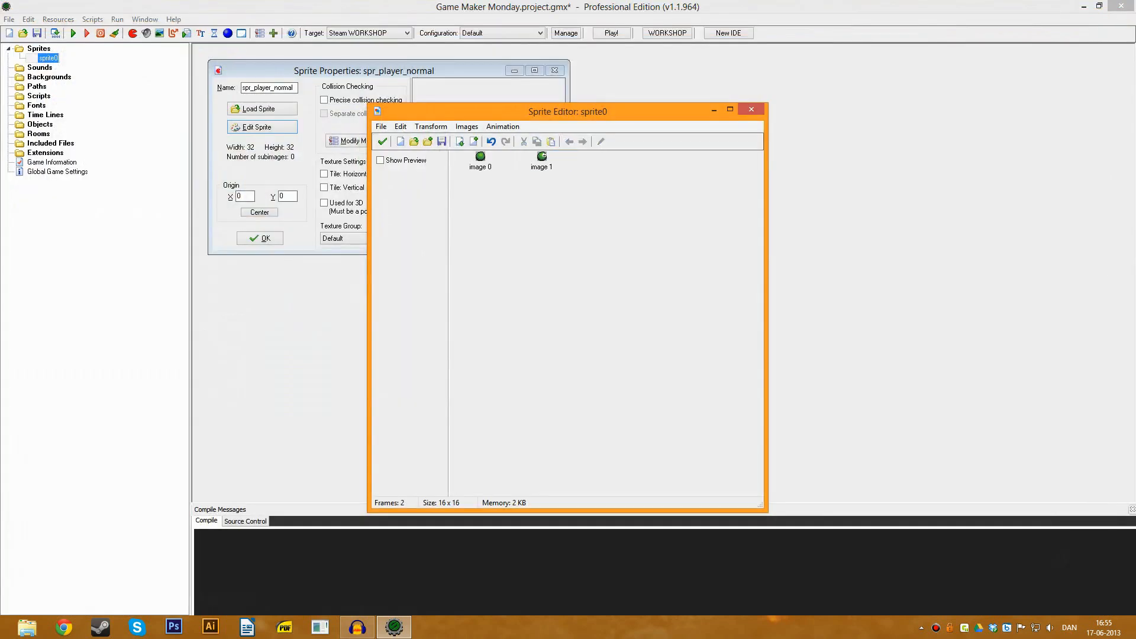
Reopen the second frame and add one white pixel below each eye
double_click(541, 159)
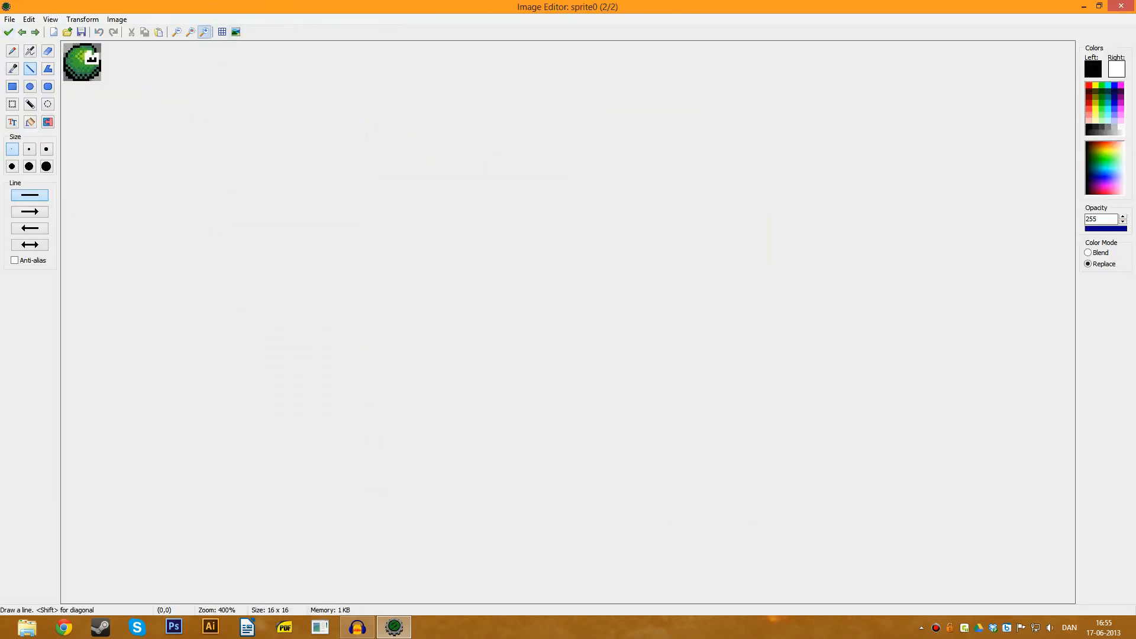
click(204, 32)
ctrl+click(219, 169)
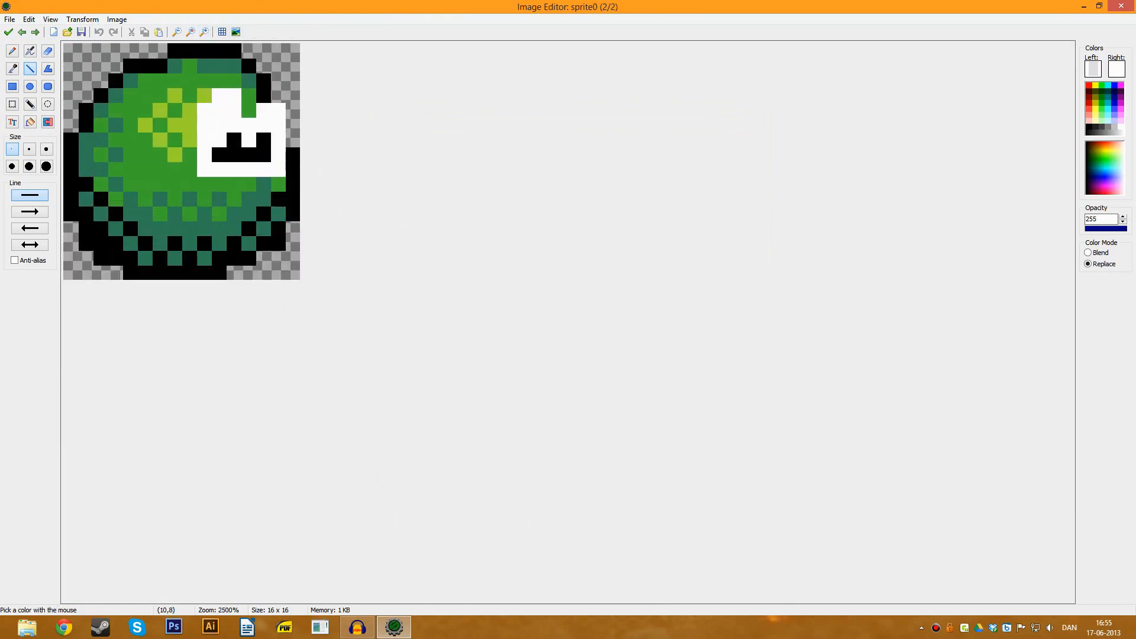
click(219, 183)
click(264, 184)
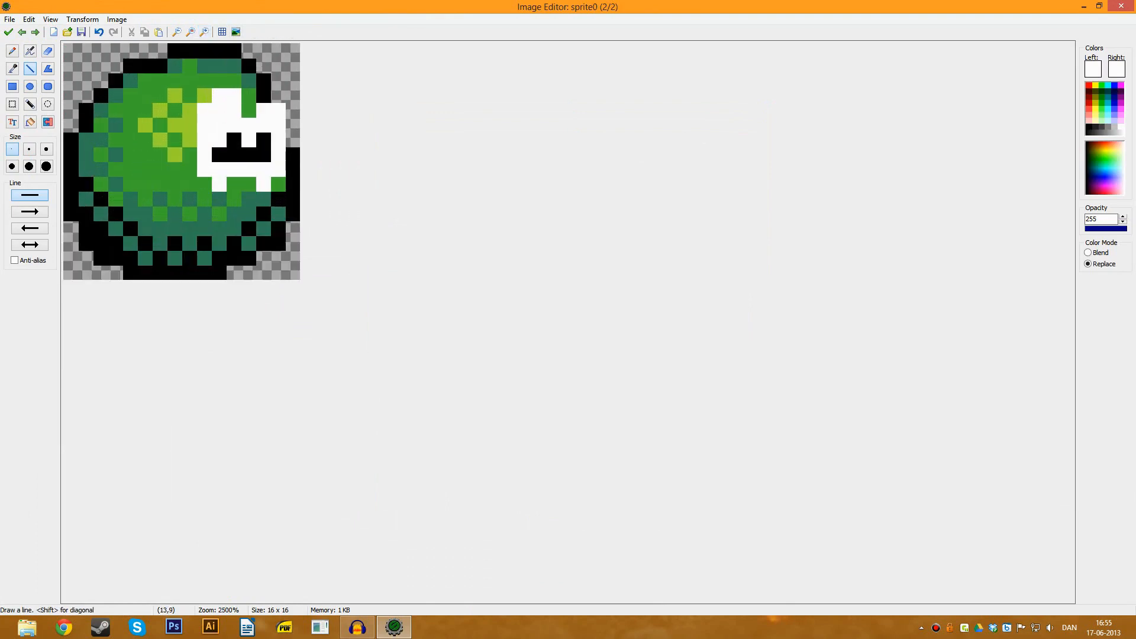
Fill the row below the eyes around the two white pixels with the yellow-green highlight color and apply the image
ctrl+click(204, 183)
click(203, 182)
click(233, 183)
click(247, 182)
click(278, 183)
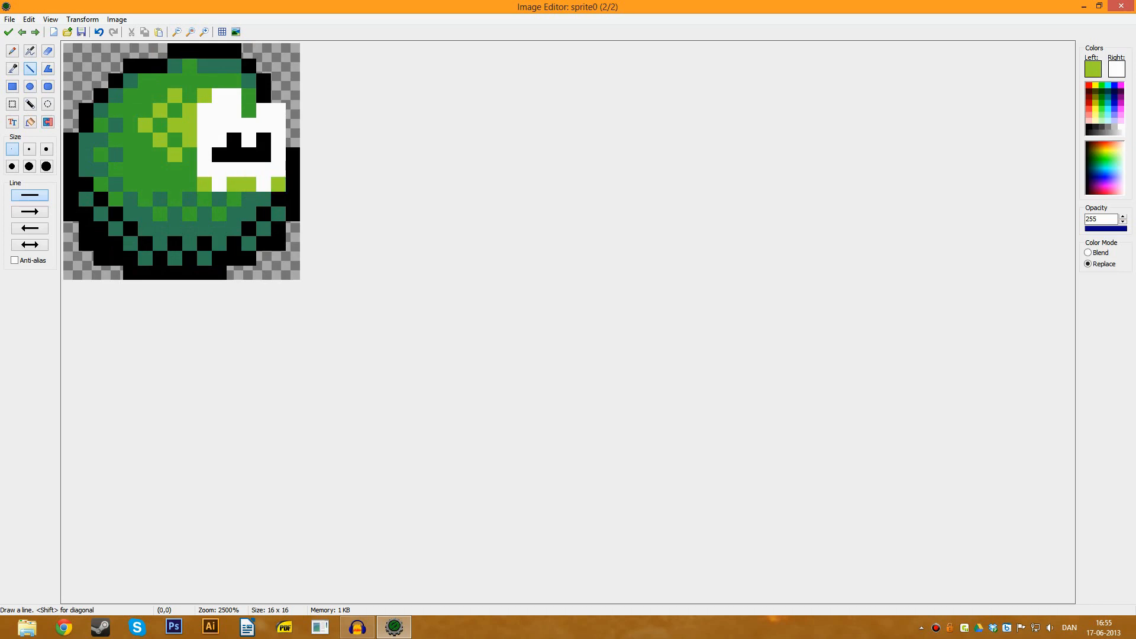
click(8, 32)
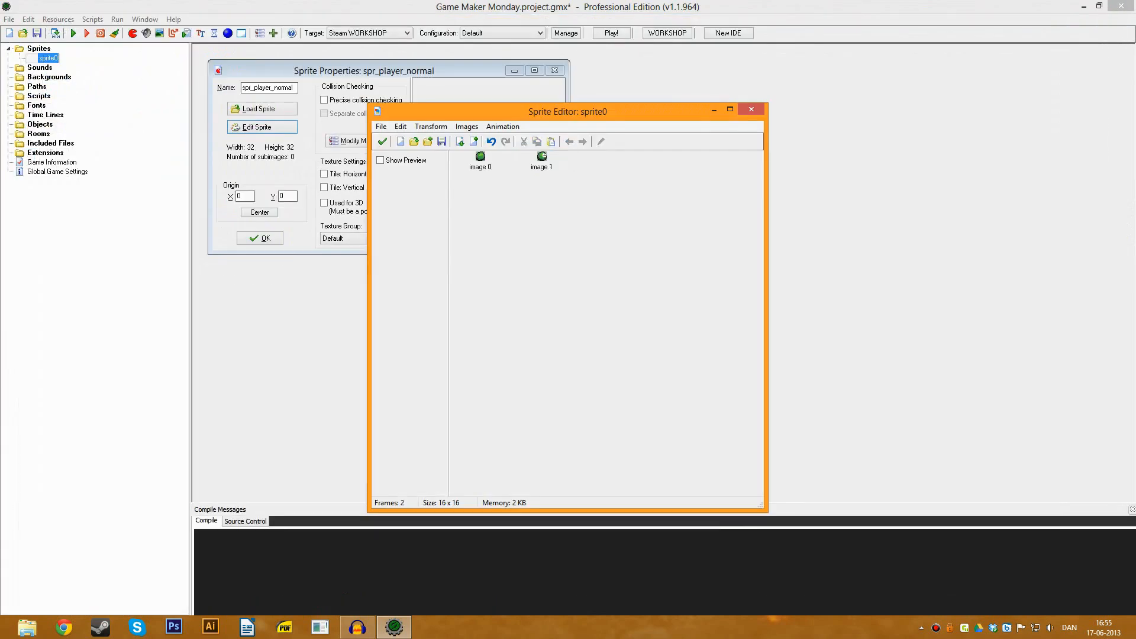
Delete the second frame after a closer check of its eyes and paste a fresh copy of the eyeless blob in its place
double_click(542, 158)
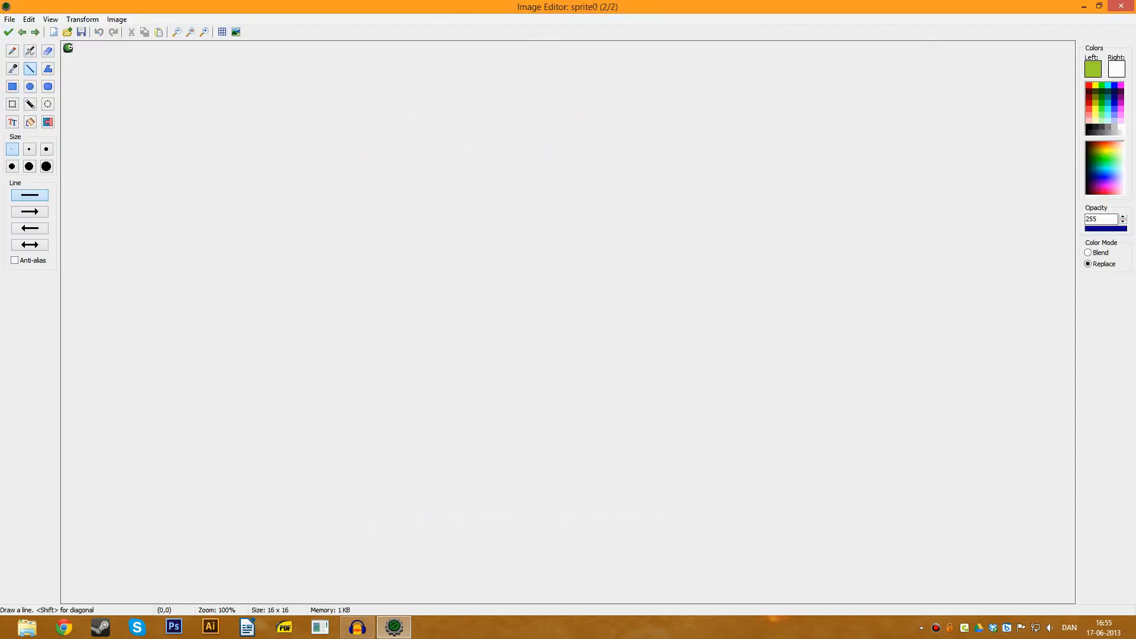
click(204, 32)
click(205, 32)
click(204, 32)
click(204, 32)
click(204, 32)
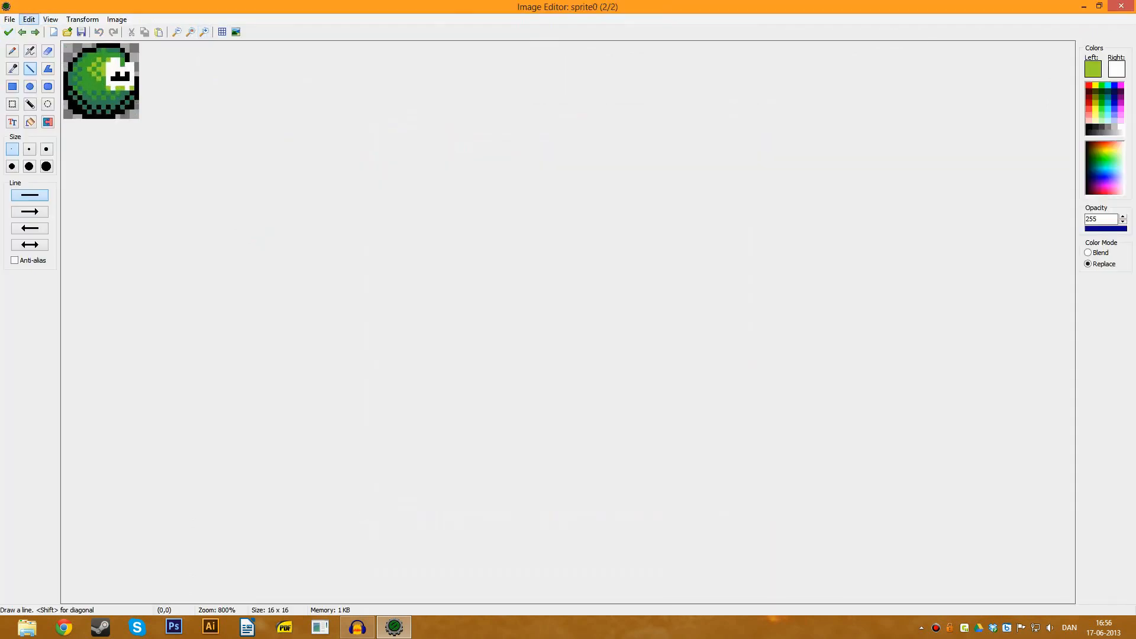
click(8, 32)
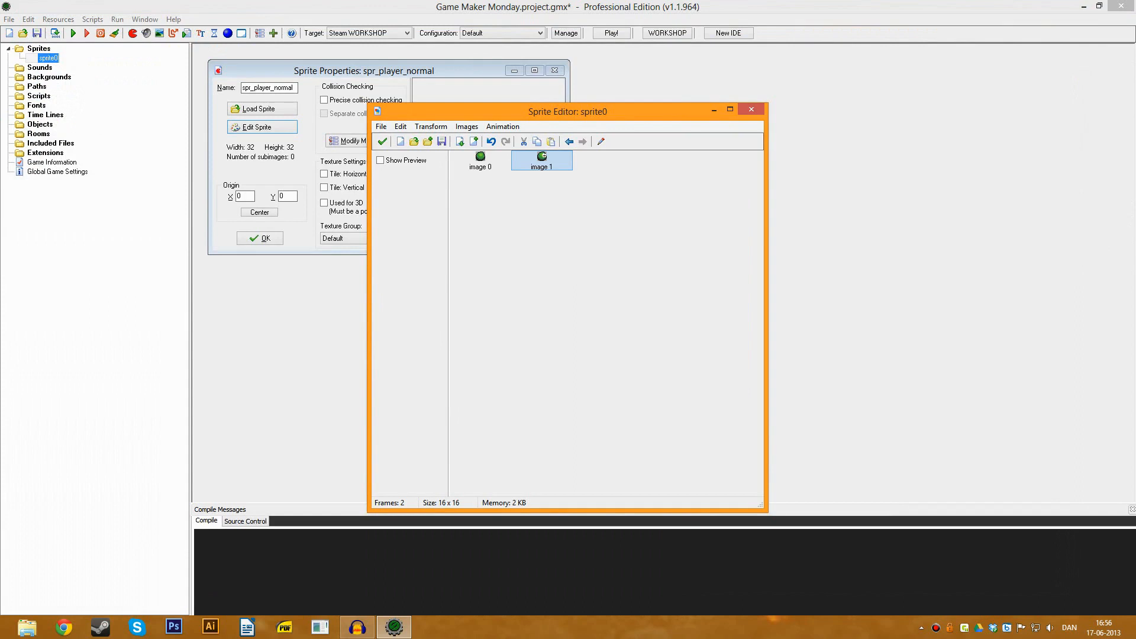
key(Delete)
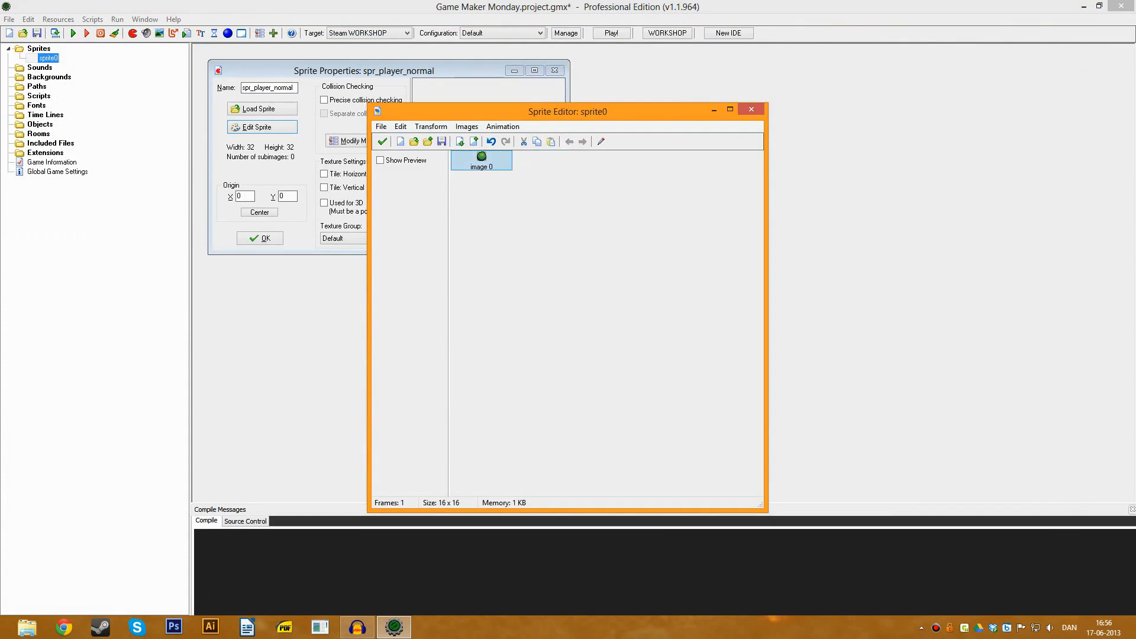
key(ctrl+v)
Open the new second frame and paint a tall white eye about 4 pixels wide and 7 pixels high in the middle of the blob
double_click(543, 160)
click(204, 32)
click(204, 32)
click(204, 32)
click(204, 32)
click(204, 32)
click(204, 32)
click(204, 32)
click(205, 32)
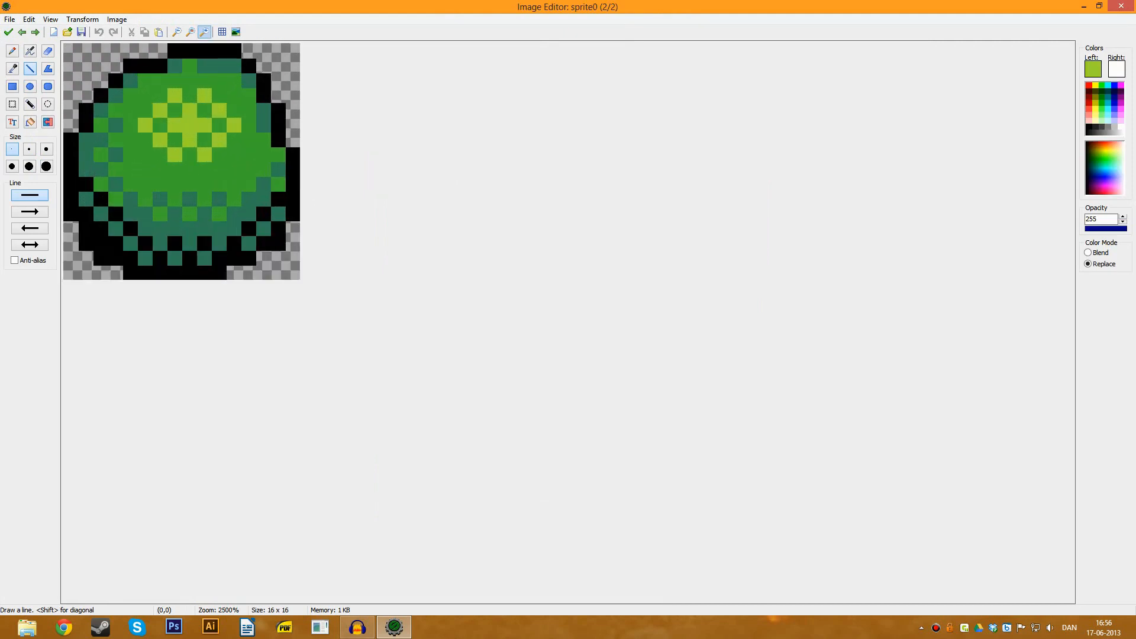
click(204, 32)
click(204, 32)
click(1121, 126)
click(289, 174)
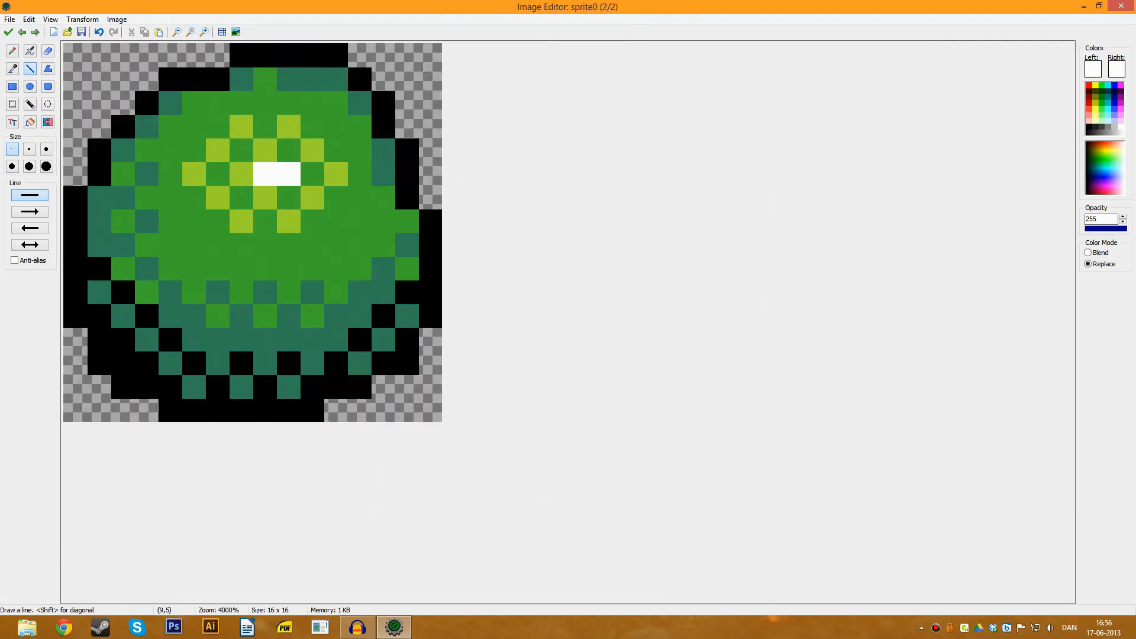
mouse_move(240, 185)
mouse_down()
mouse_move(240, 268)
mouse_move(288, 292)
mouse_move(312, 197)
mouse_move(264, 197)
mouse_move(288, 268)
mouse_up()
drag(288, 220, 264, 268)
click(240, 173)
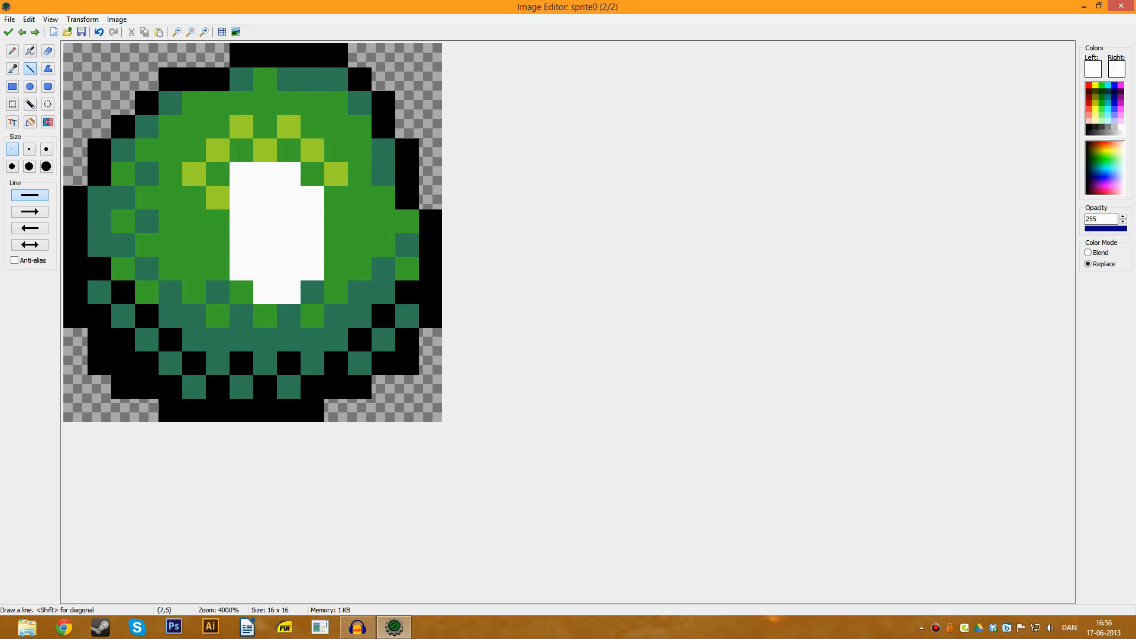
drag(264, 149, 288, 150)
click(311, 174)
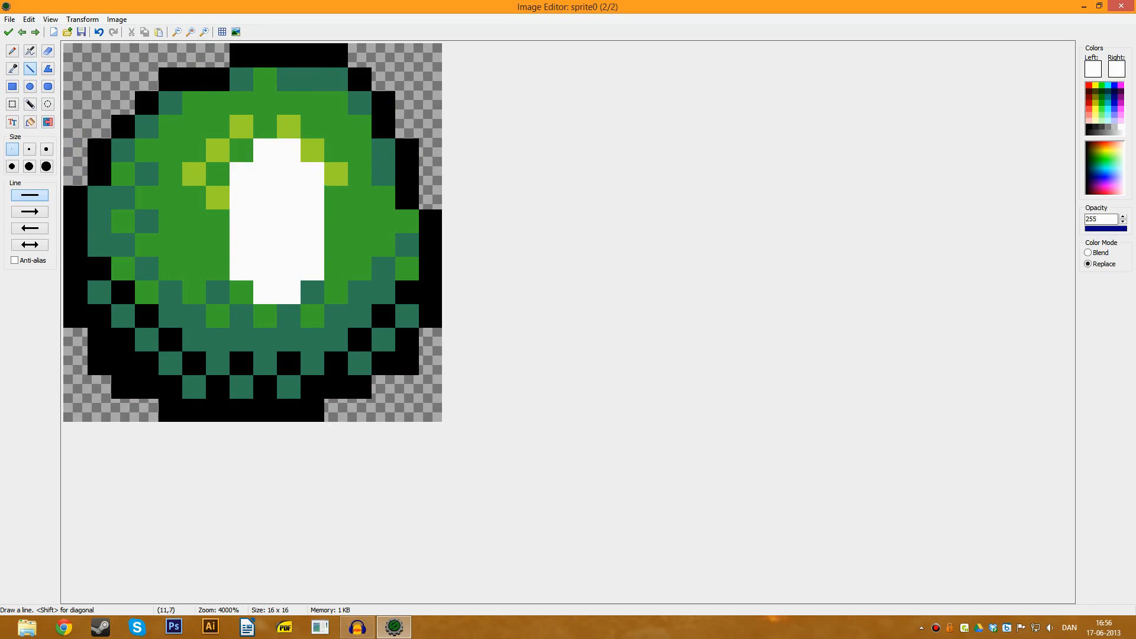
Paint a second, narrower white eye directly to the right of the first one, undoing the misplaced stroke
mouse_move(335, 291)
mouse_down()
mouse_move(359, 292)
mouse_move(335, 198)
mouse_move(383, 268)
mouse_move(359, 221)
mouse_up()
key(ctrl+z)
click(359, 291)
click(359, 173)
click(382, 197)
click(359, 197)
Pick the yellow-green highlight color and paint single pixels beside the lower ends of both white eyes
ctrl+click(336, 173)
click(336, 291)
click(383, 292)
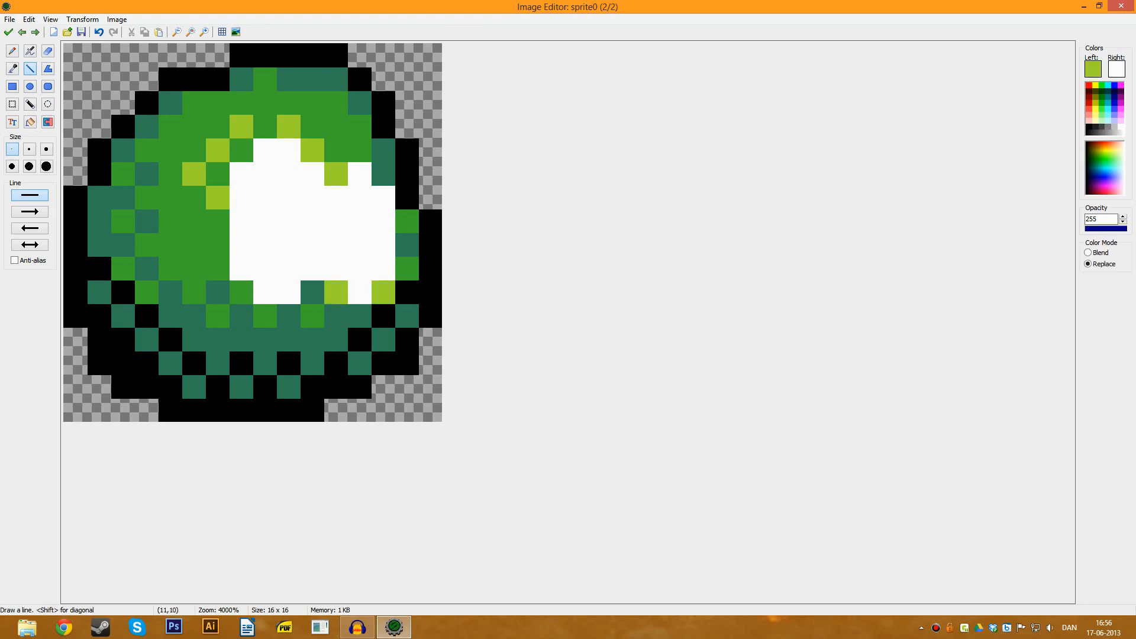
click(312, 292)
click(241, 291)
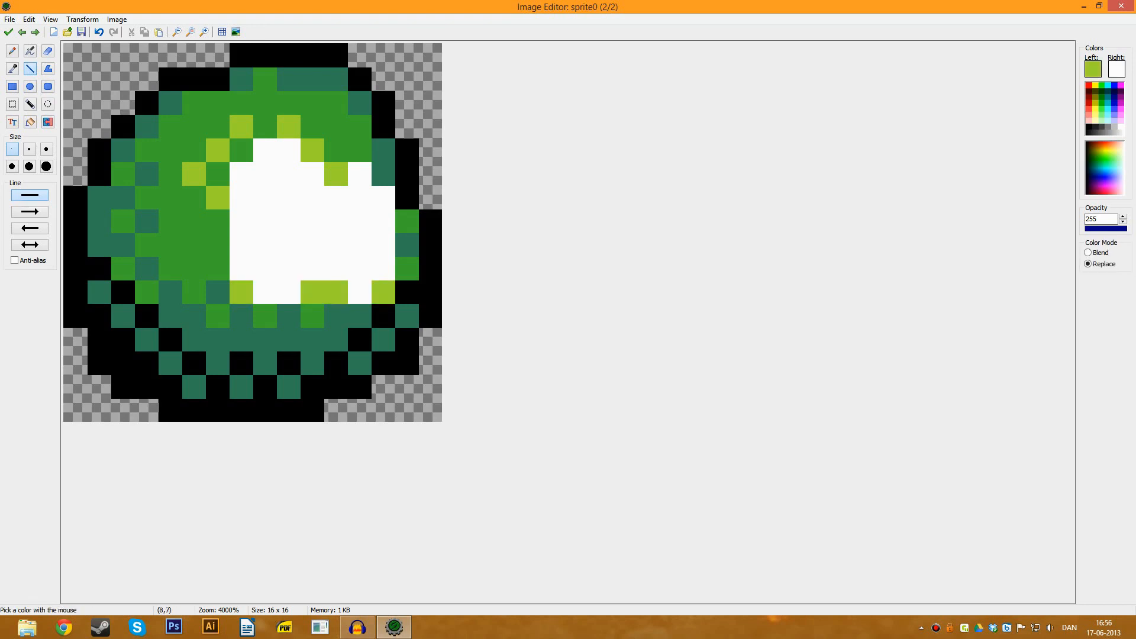
Paint black pupils in both eyes joined by a black row at their base, undoing stray strokes, and apply the image
ctrl+click(430, 235)
mouse_move(359, 221)
mouse_down()
mouse_move(359, 268)
mouse_move(312, 268)
mouse_move(312, 221)
mouse_up()
click(336, 244)
key(ctrl+z)
key(ctrl+z)
click(335, 268)
click(288, 268)
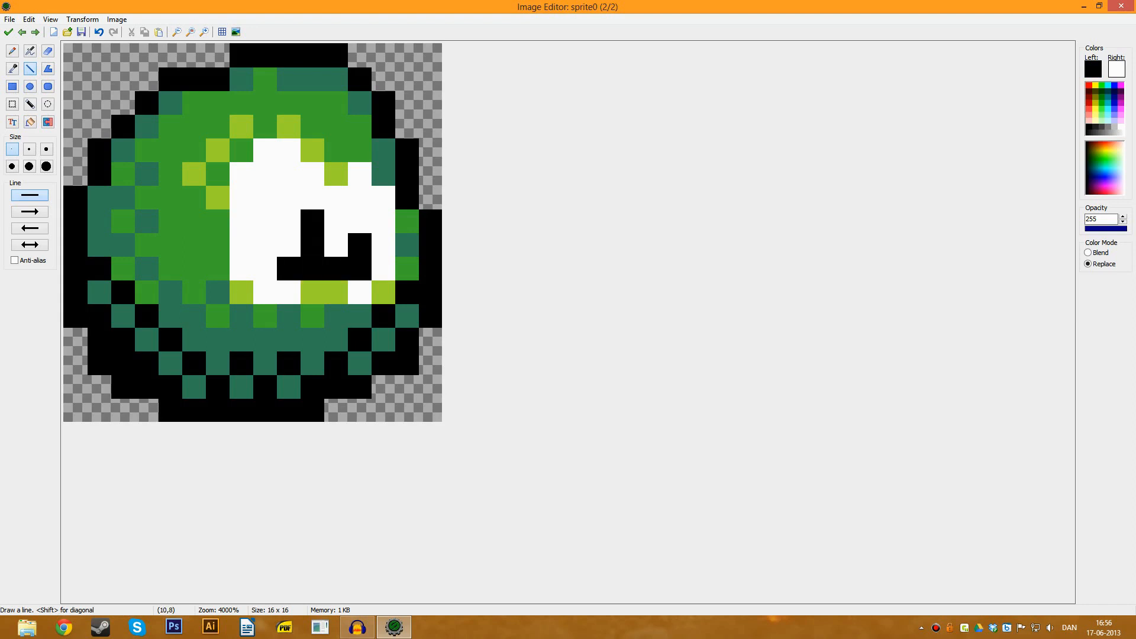
click(288, 245)
click(8, 32)
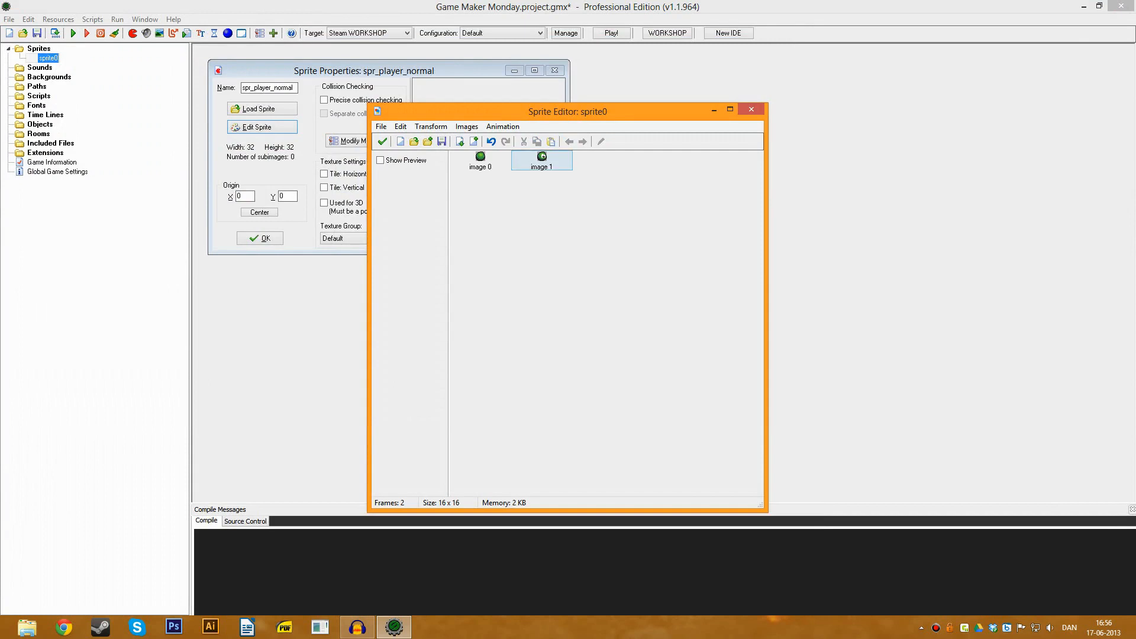
Reopen the second frame and try recoloring the upper half of the blob's black outline with the dark teal shade
double_click(541, 160)
click(204, 32)
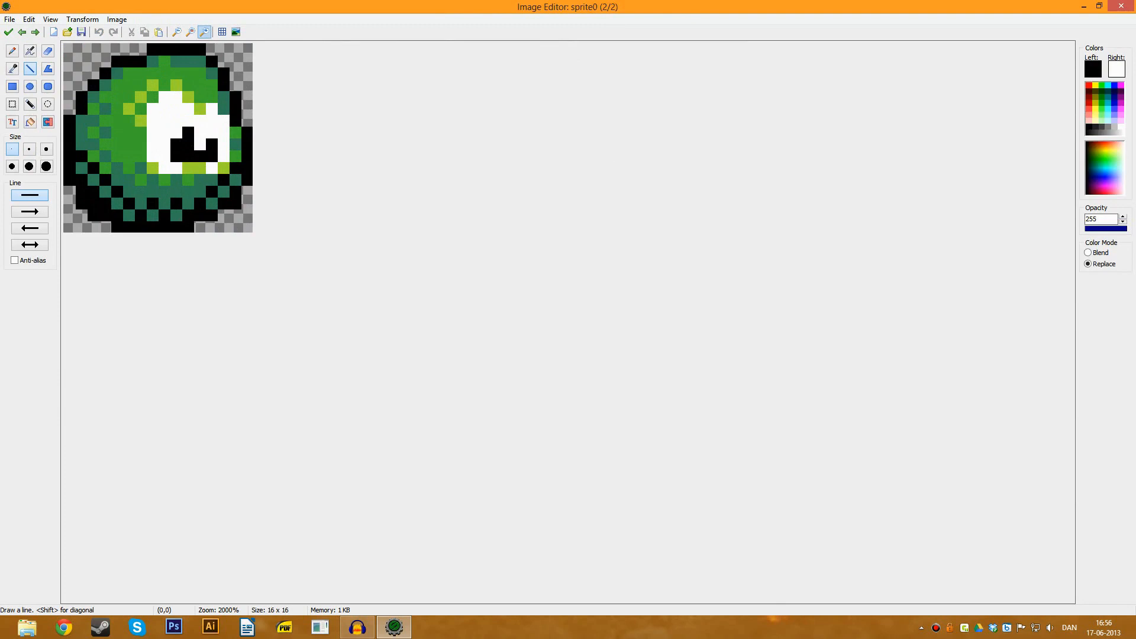
click(204, 32)
click(204, 32)
ctrl+click(90, 140)
drag(90, 141, 73, 177)
click(108, 105)
click(125, 88)
drag(143, 70, 268, 51)
click(285, 69)
click(303, 87)
click(320, 105)
drag(303, 87, 303, 123)
Try filling the old teal shading inside the upper edge with mid green, restore one teal pixel, and apply the image
ctrl+click(285, 123)
click(285, 87)
drag(268, 70, 197, 70)
click(143, 87)
click(126, 105)
click(108, 123)
click(125, 141)
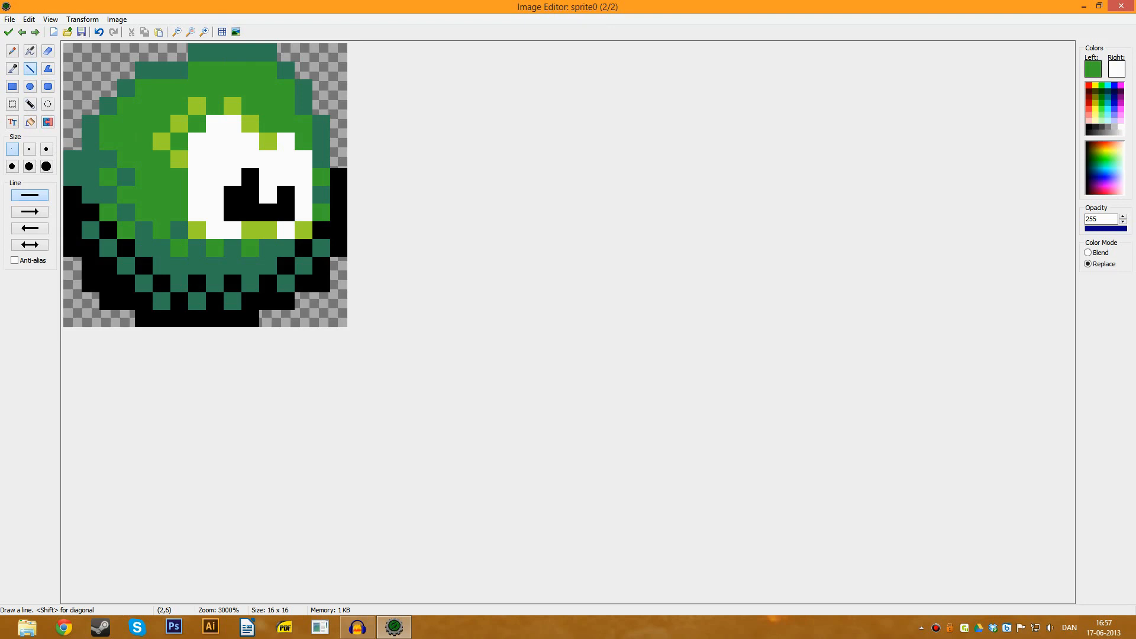
ctrl+click(108, 106)
click(108, 123)
click(9, 31)
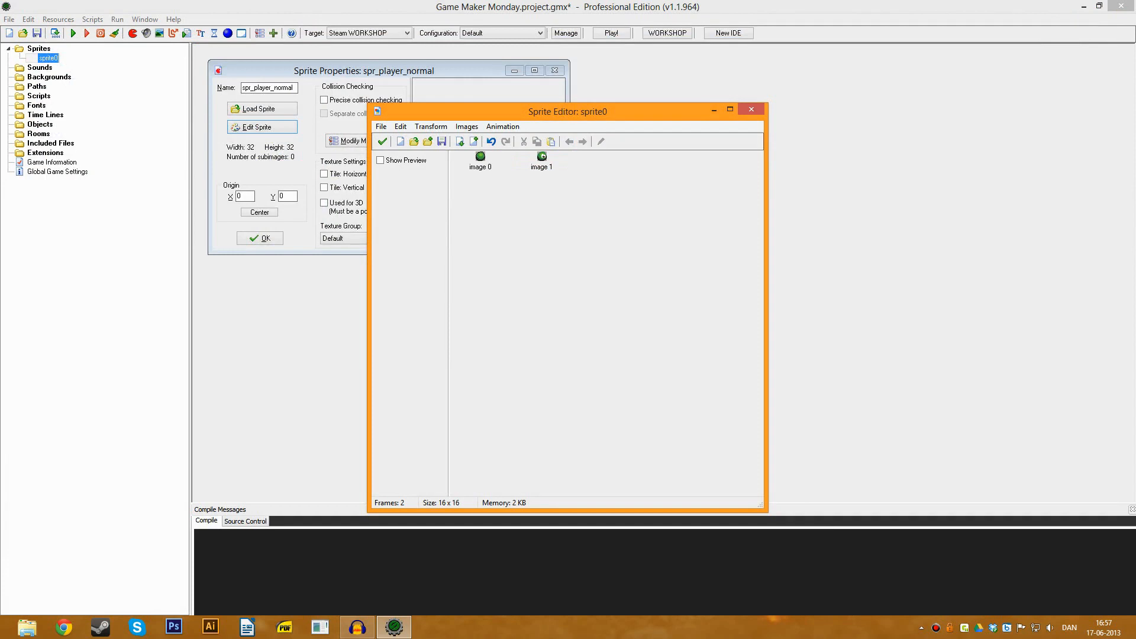
Try a two-pixel black line beneath the eyes on the second frame, undo it, and apply the image
double_click(542, 159)
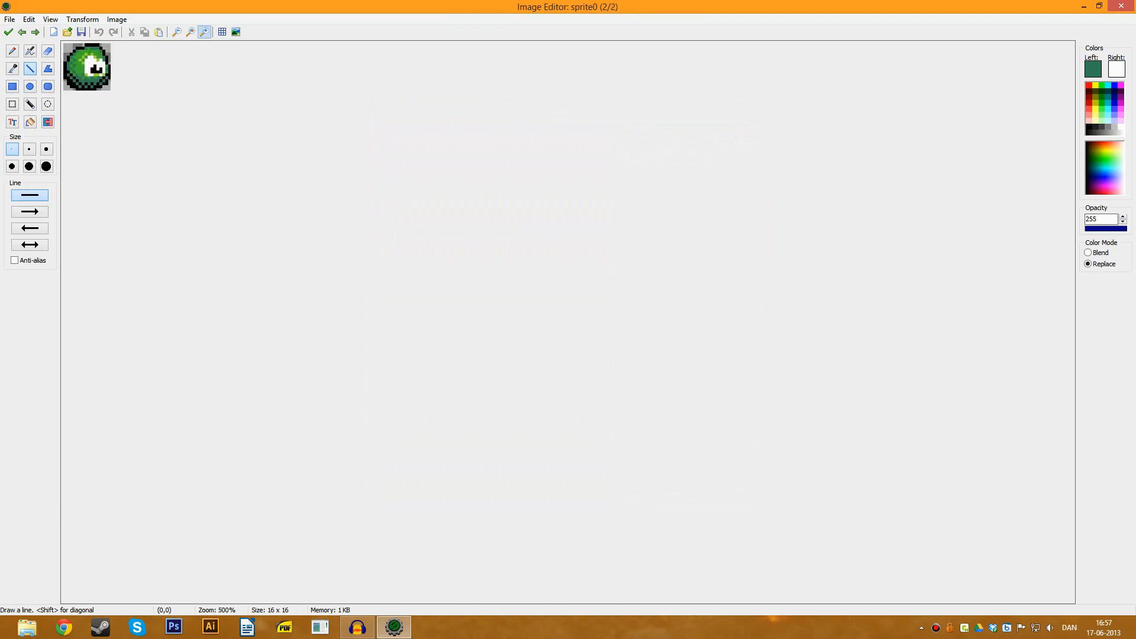
click(204, 32)
ctrl+click(359, 339)
drag(312, 315, 336, 315)
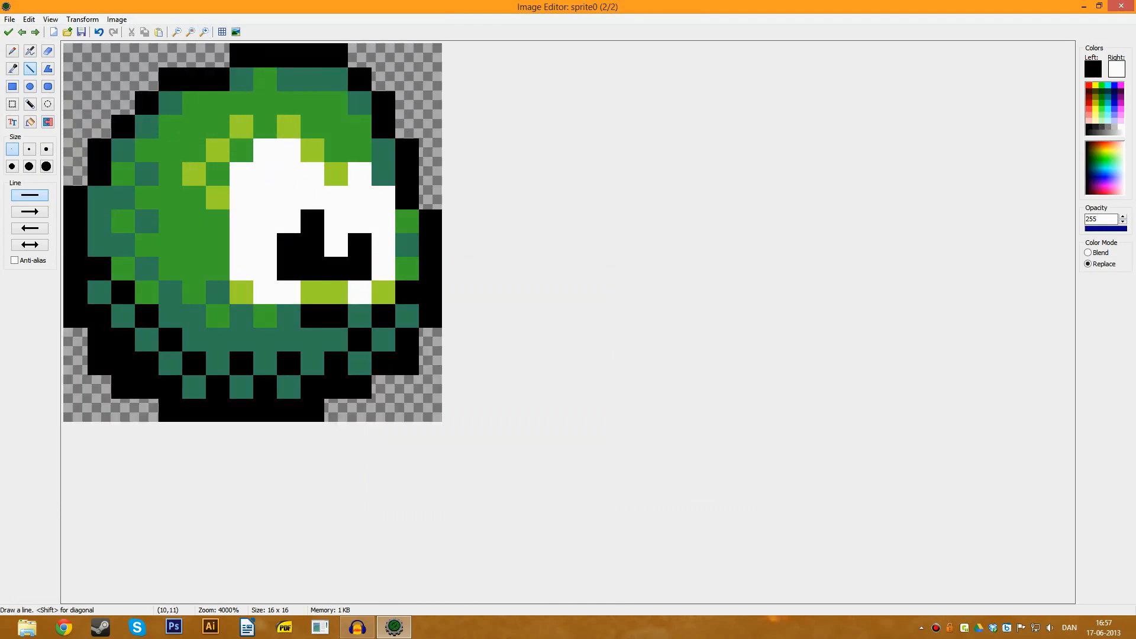
key(ctrl+z)
click(9, 31)
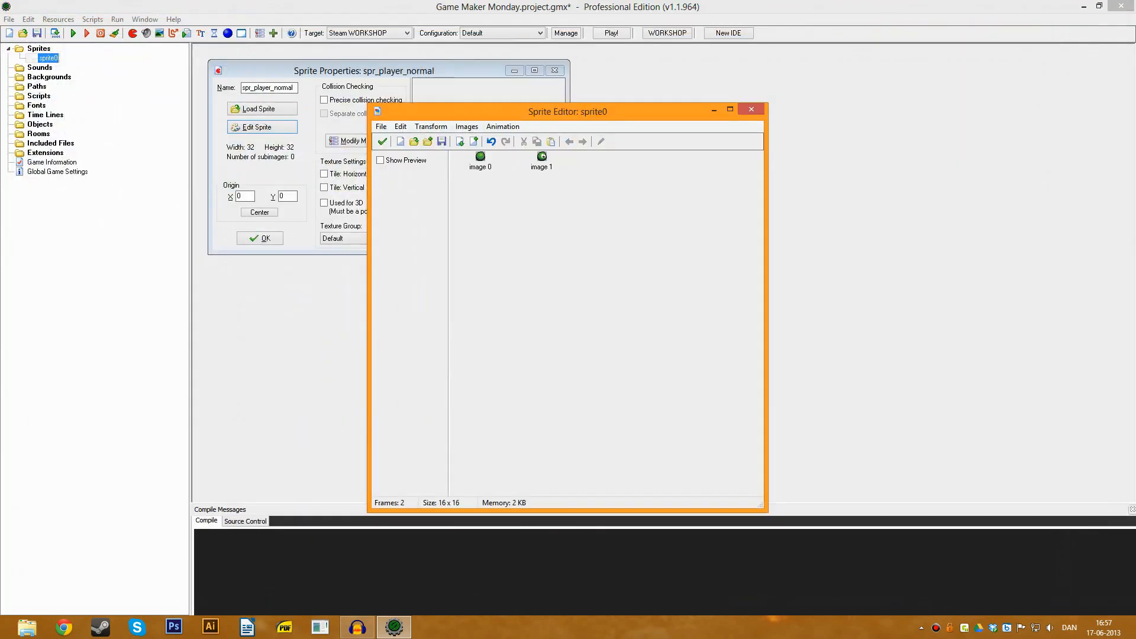
Duplicate the frame with eyes, inspect the copy enlarged in the image editor, and delete that copy
click(541, 158)
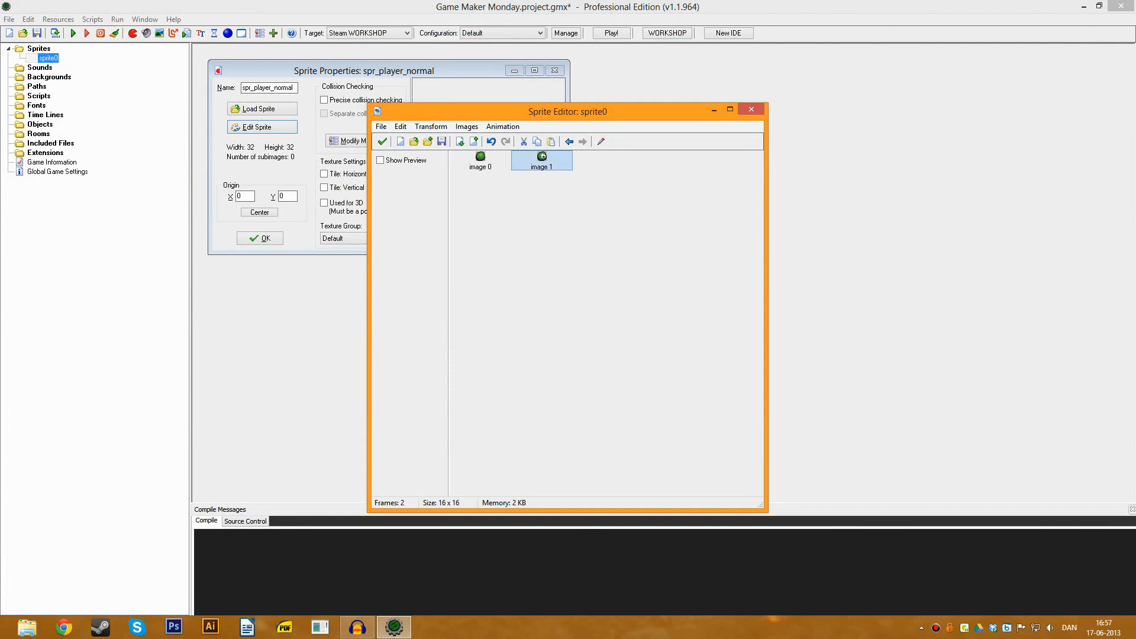
key(ctrl+v)
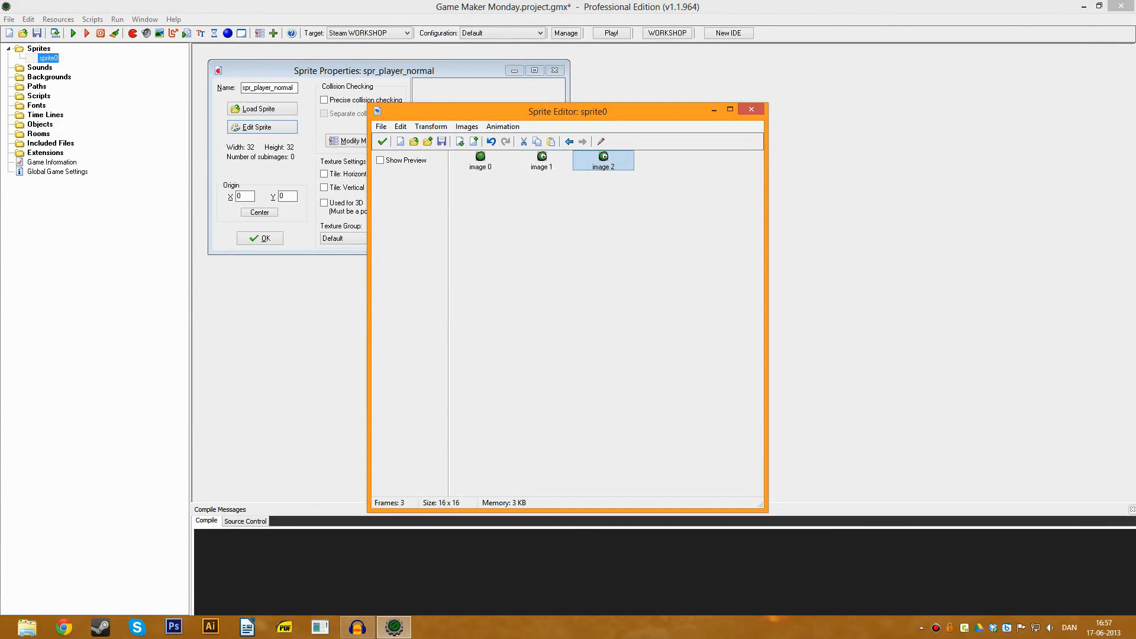
double_click(604, 159)
click(204, 32)
click(204, 31)
click(204, 32)
click(204, 32)
click(204, 32)
click(204, 32)
click(205, 32)
click(205, 32)
click(8, 32)
key(Delete)
Move the eyeless blob frame after the frame with eyes and paste two more copies of it
click(480, 160)
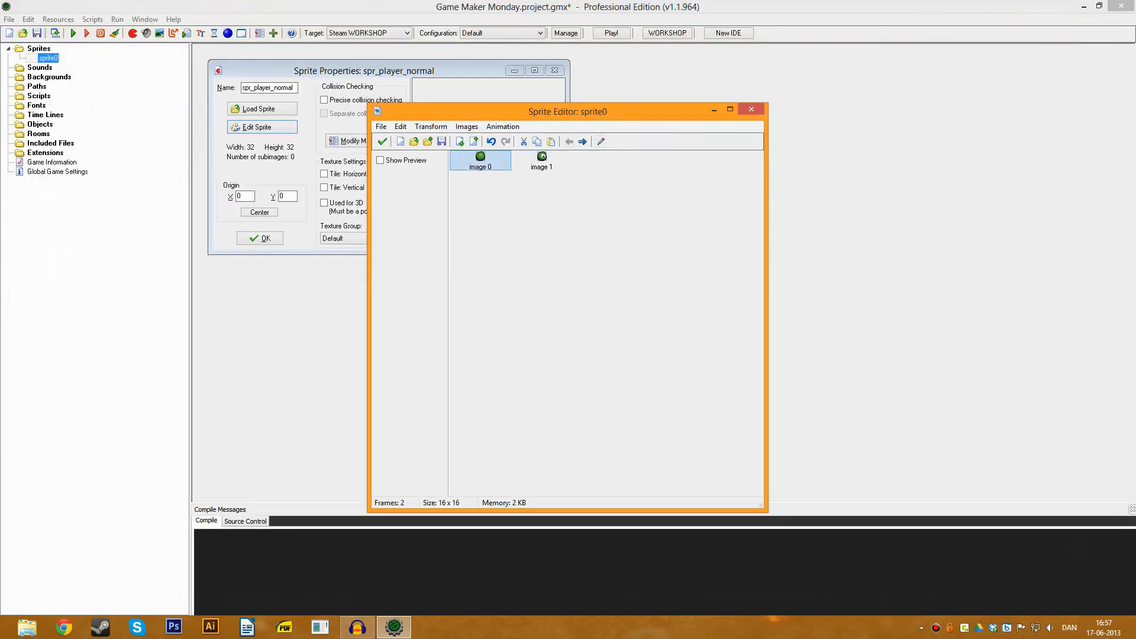
click(583, 142)
key(ctrl+v)
key(ctrl+v)
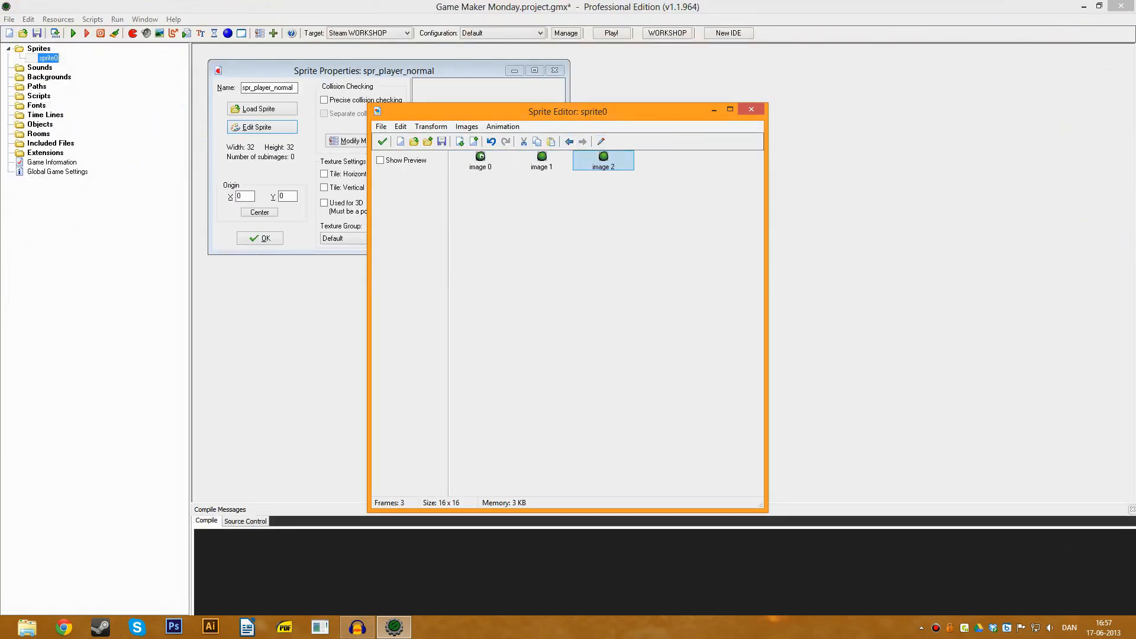
Open the second frame for editing and pick the white eye color from the first frame for the Line tool
double_click(542, 160)
click(204, 32)
click(205, 32)
click(204, 32)
click(204, 32)
click(204, 32)
click(204, 32)
click(204, 32)
click(205, 32)
click(205, 32)
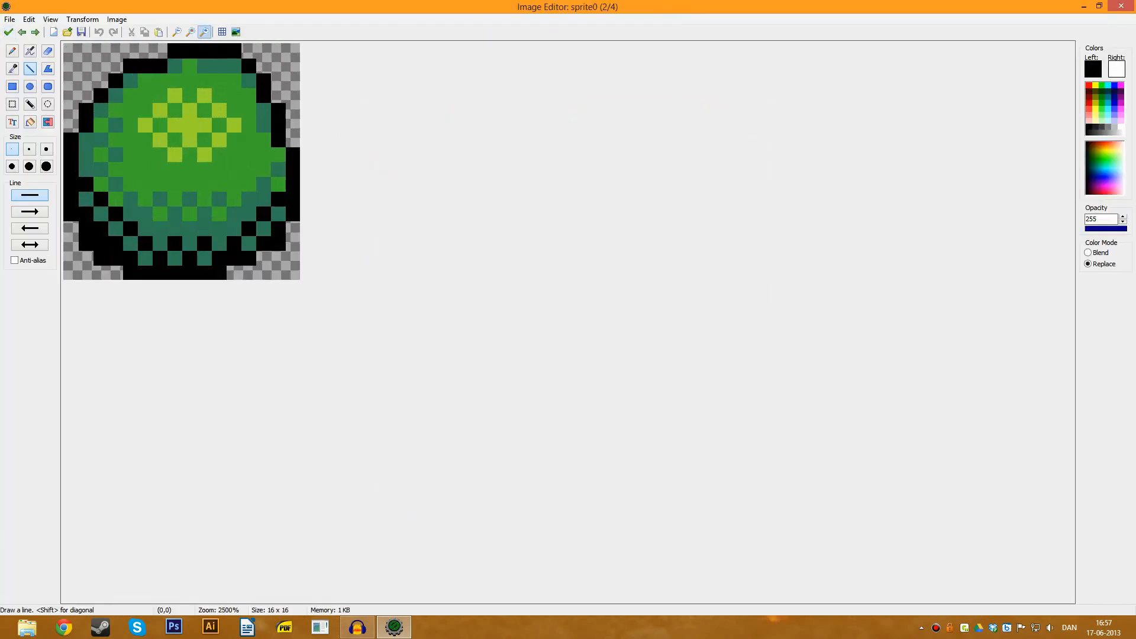
click(205, 32)
click(22, 32)
click(29, 86)
click(232, 141)
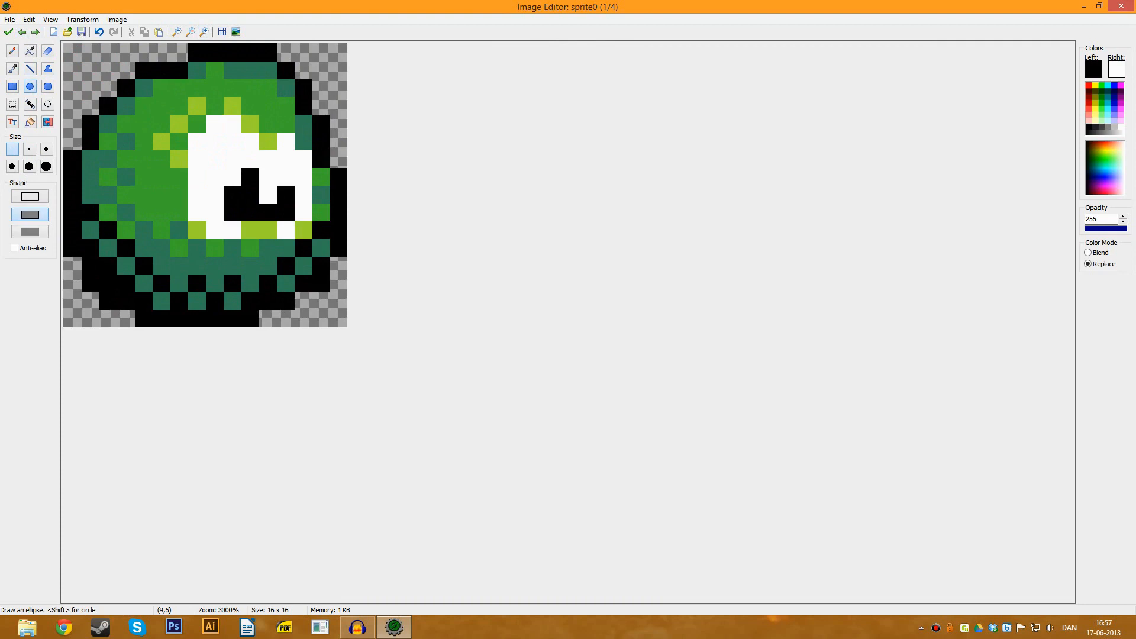
click(30, 69)
ctrl+click(201, 146)
click(35, 32)
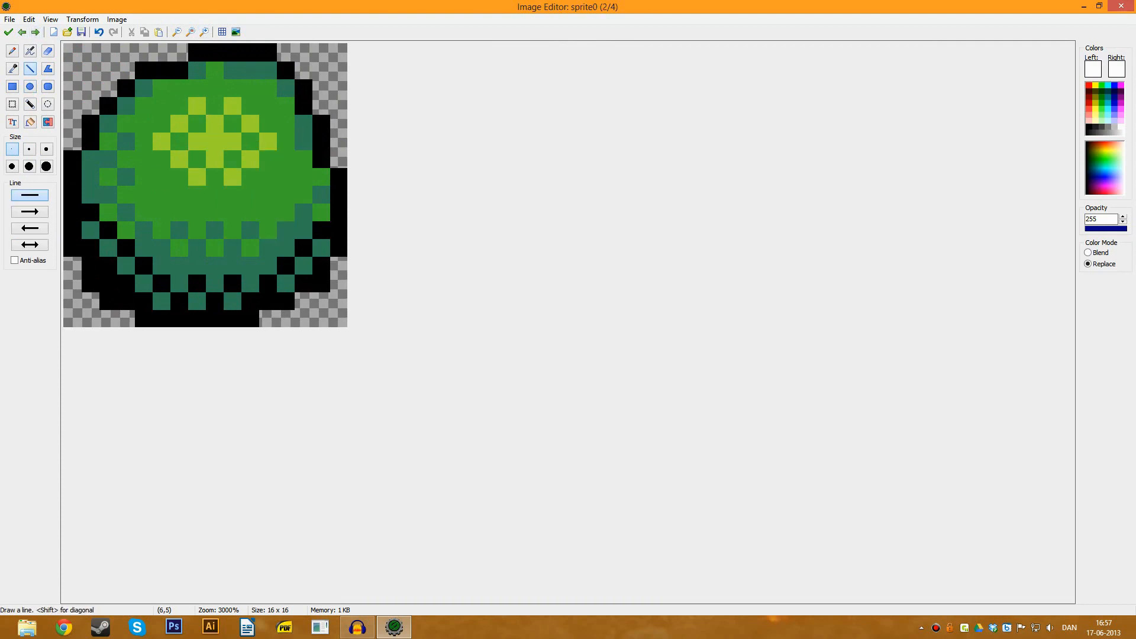
Outline the first white eye on the second frame, comparing with the first frame and placing it one pixel lower
click(232, 141)
click(21, 32)
click(36, 32)
click(215, 141)
click(197, 159)
click(251, 159)
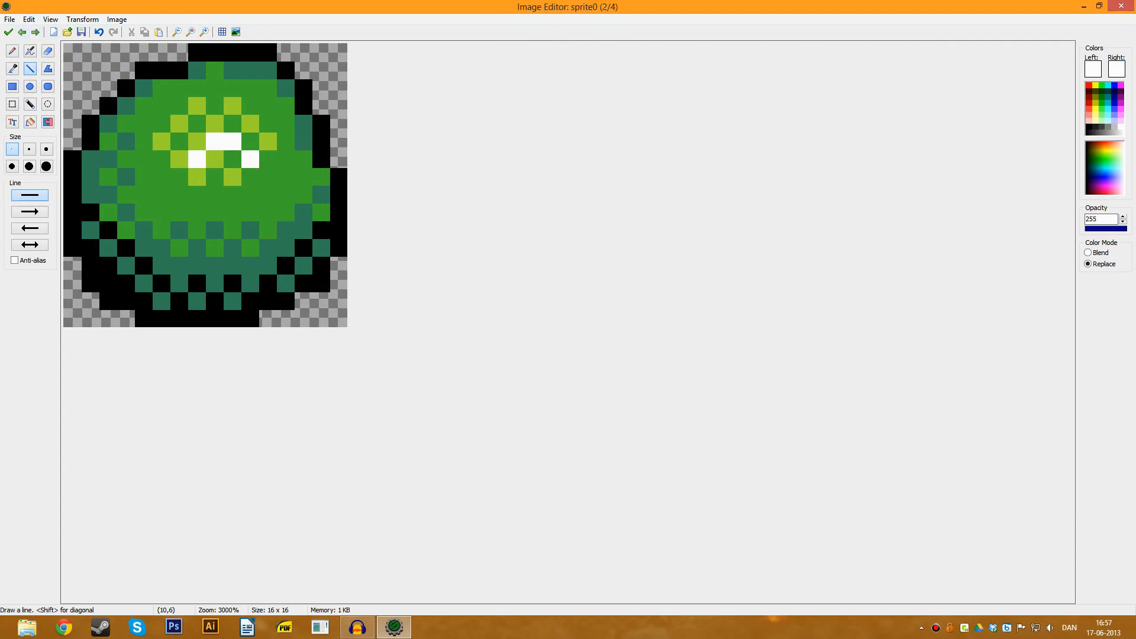
click(22, 32)
click(35, 32)
click(197, 194)
mouse_move(214, 211)
mouse_down()
mouse_move(250, 212)
mouse_move(217, 212)
mouse_move(250, 194)
mouse_up()
key(ctrl+z)
click(233, 194)
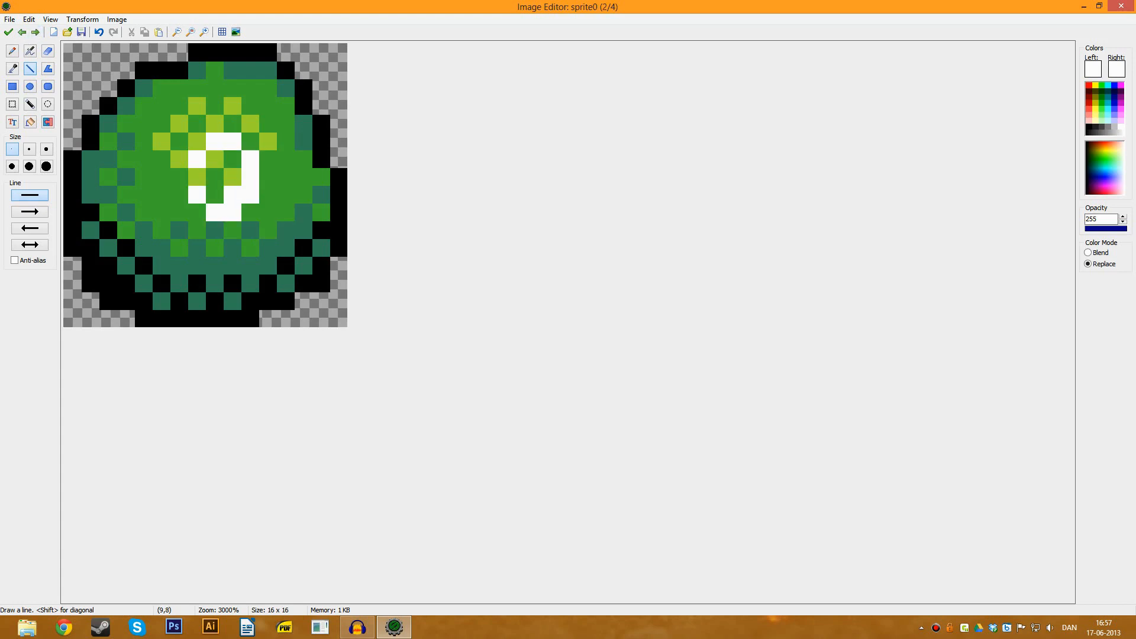
Fill the inside of the outlined eye with white and compare its position against the first frame
click(215, 194)
click(215, 177)
click(197, 176)
click(232, 158)
click(233, 177)
click(215, 159)
click(22, 32)
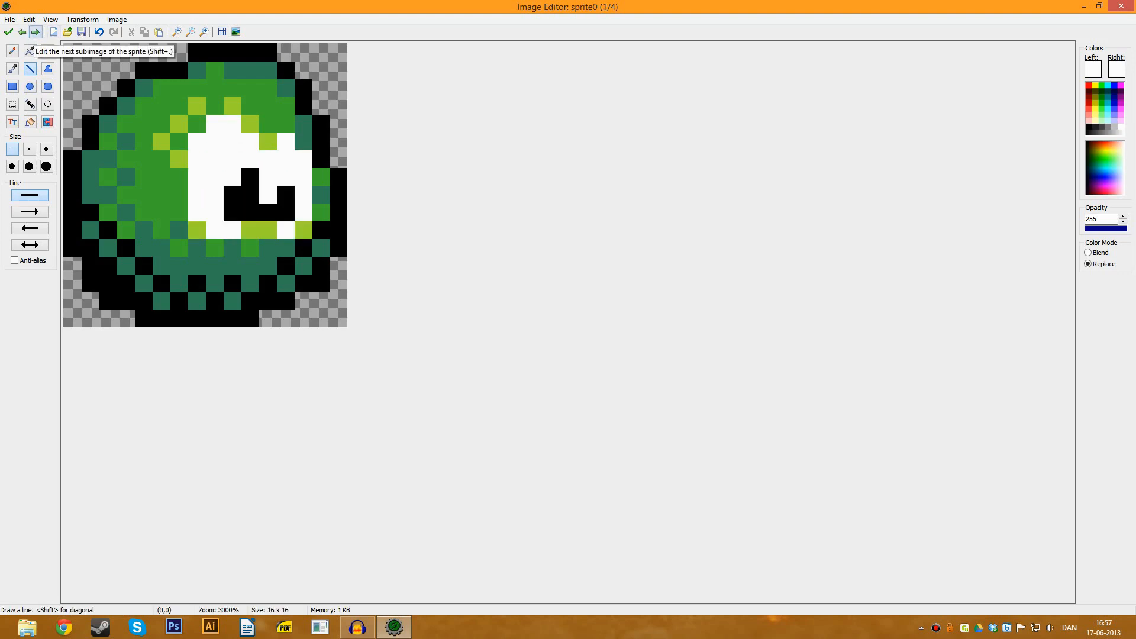
click(36, 32)
click(23, 32)
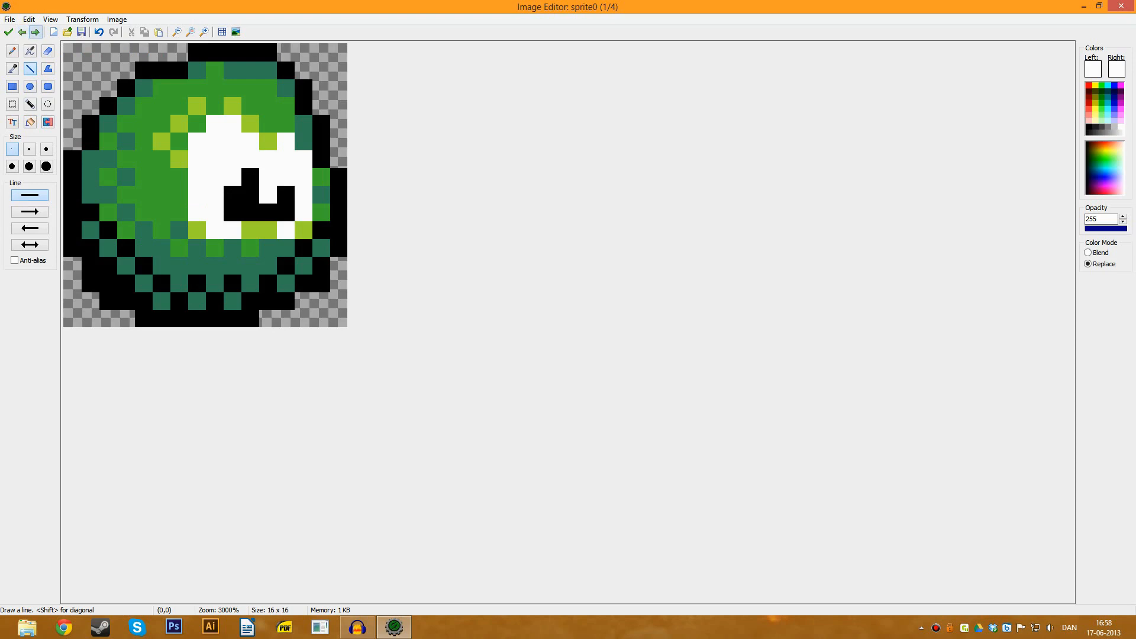
click(35, 32)
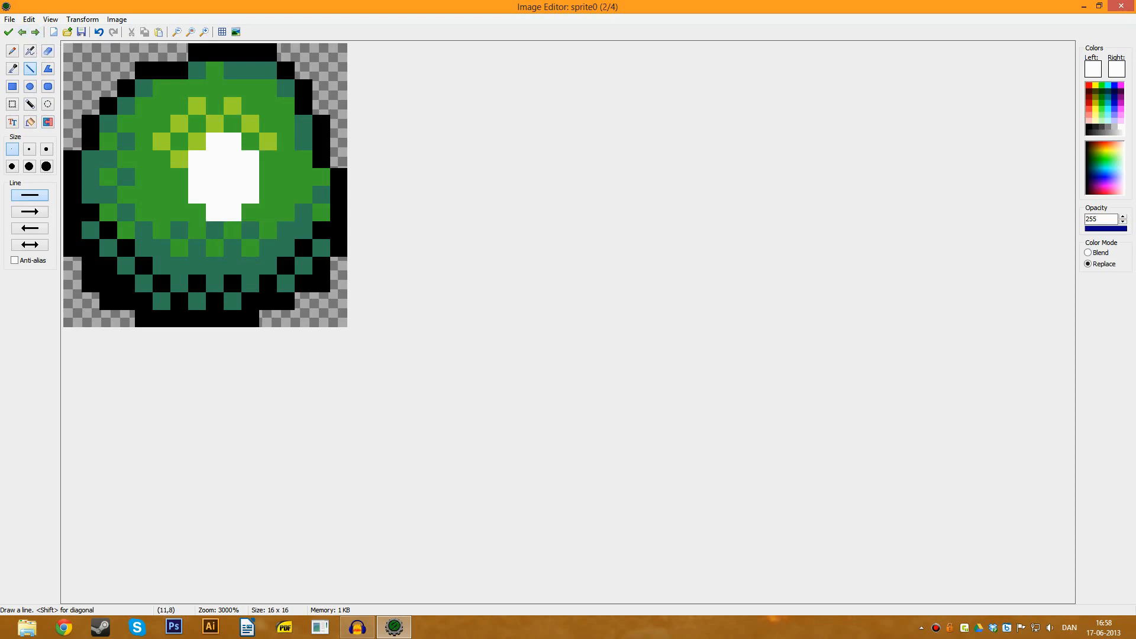
Paint the second white eye to the right of the first on the second frame and compare it with the first frame
click(268, 194)
click(285, 211)
click(303, 194)
click(303, 176)
click(285, 159)
click(267, 176)
click(286, 176)
click(285, 194)
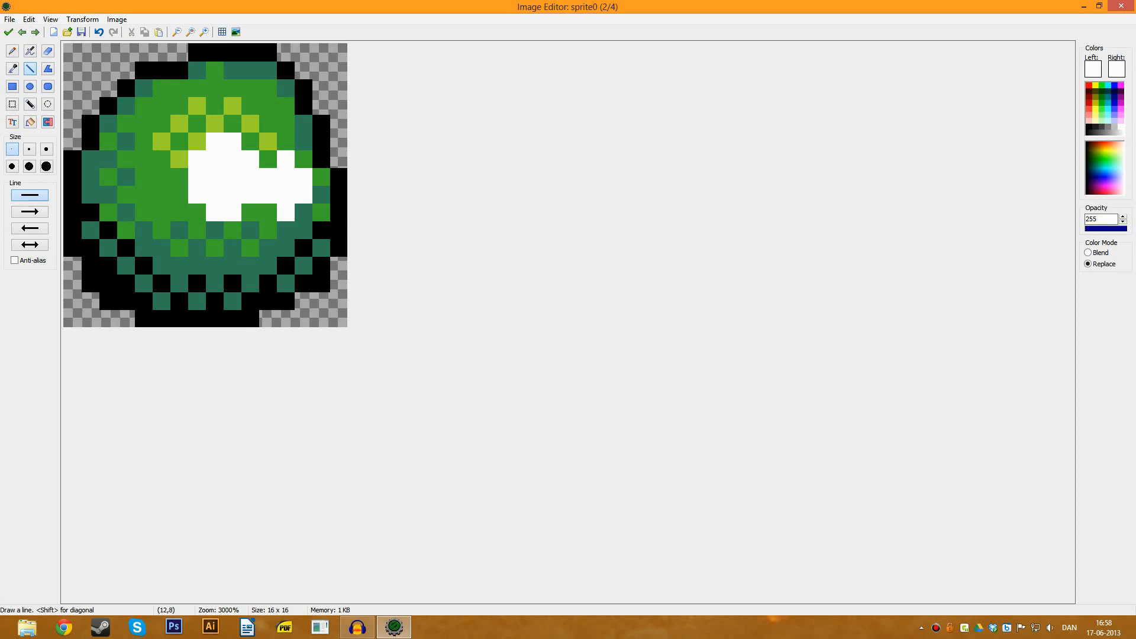
click(22, 32)
click(35, 32)
Paint a four-pixel black pupil in the left eye and a two-pixel one in the right eye, matching against the first frame
ctrl+click(251, 301)
click(23, 32)
click(36, 32)
click(249, 176)
click(250, 195)
click(232, 194)
click(233, 213)
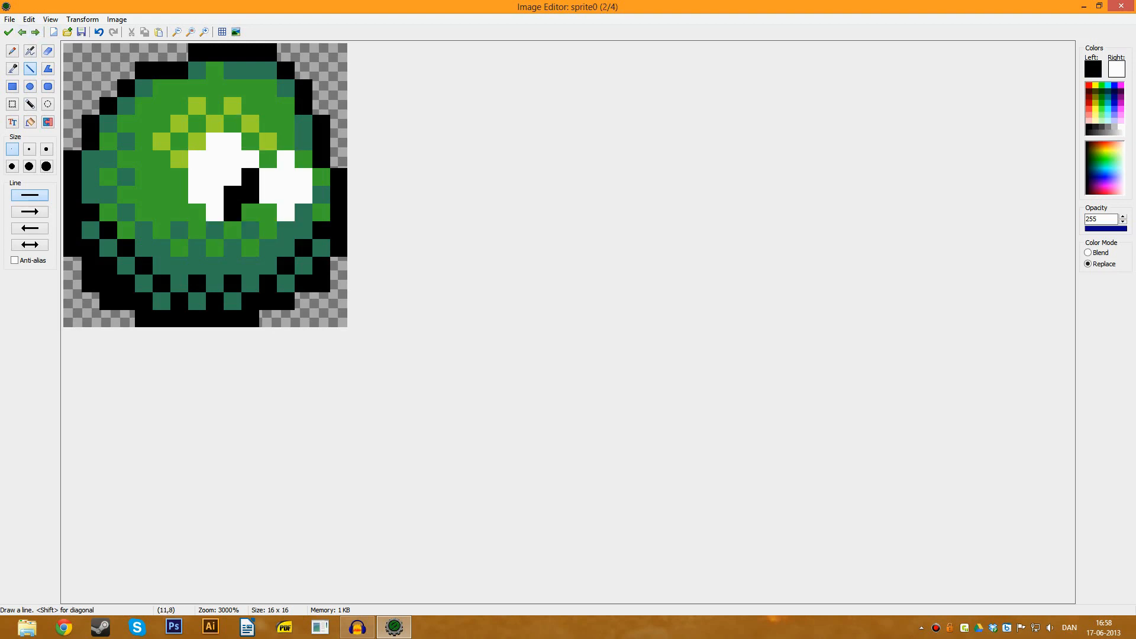
click(286, 194)
click(286, 212)
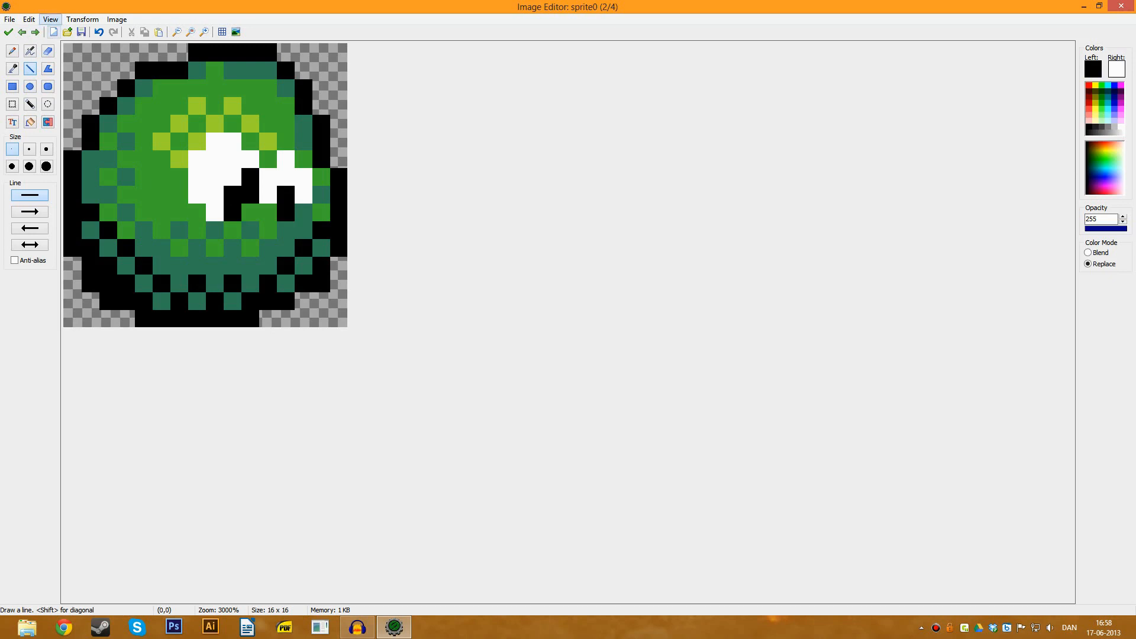
click(22, 32)
click(36, 32)
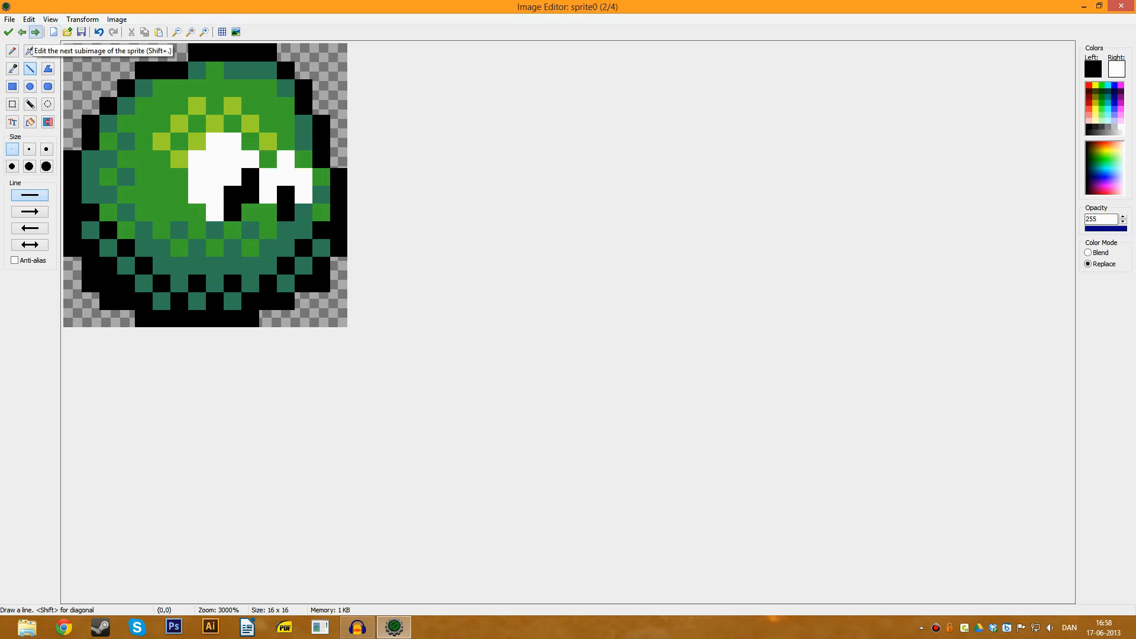
Add light-green pixels around the lower edges of both eyes on the second frame and compare with the first frame
ctrl+click(179, 158)
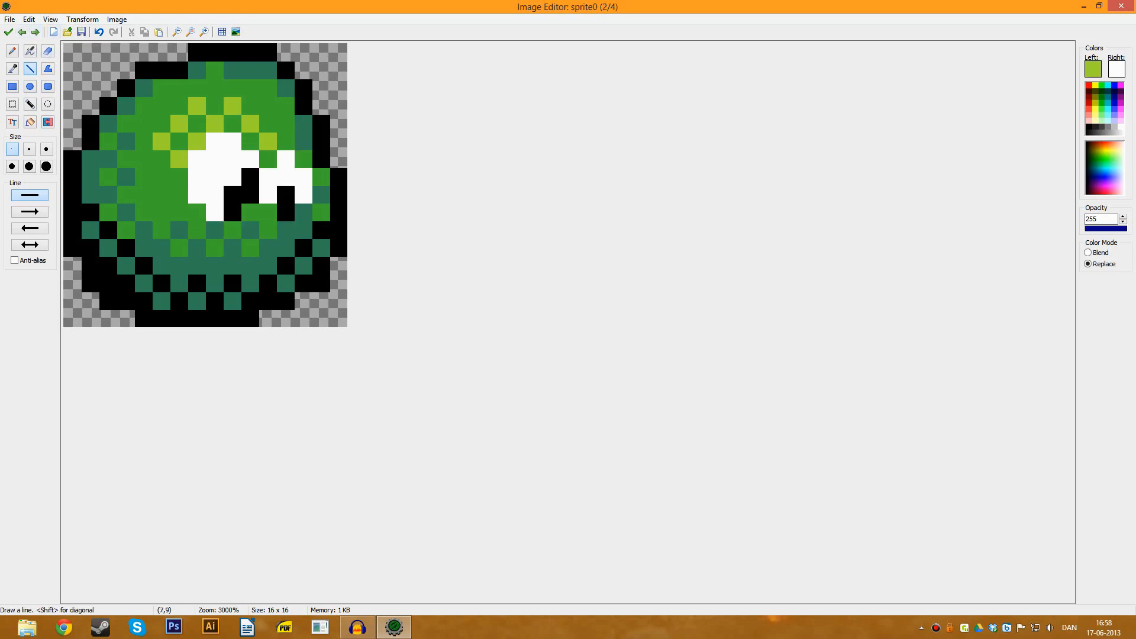
click(197, 212)
click(250, 211)
click(267, 212)
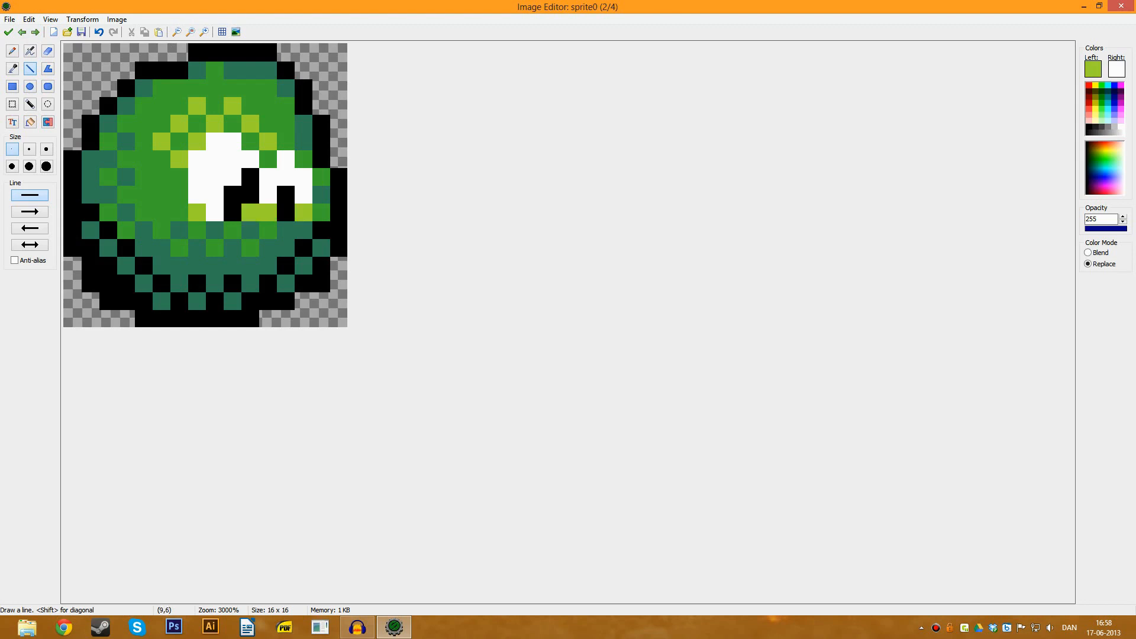
click(22, 32)
click(35, 32)
Paint a half-closed left eye in white on the third frame, three rows high, checking it against the second frame
ctrl+click(215, 177)
click(35, 32)
drag(197, 177, 233, 176)
click(22, 32)
click(36, 32)
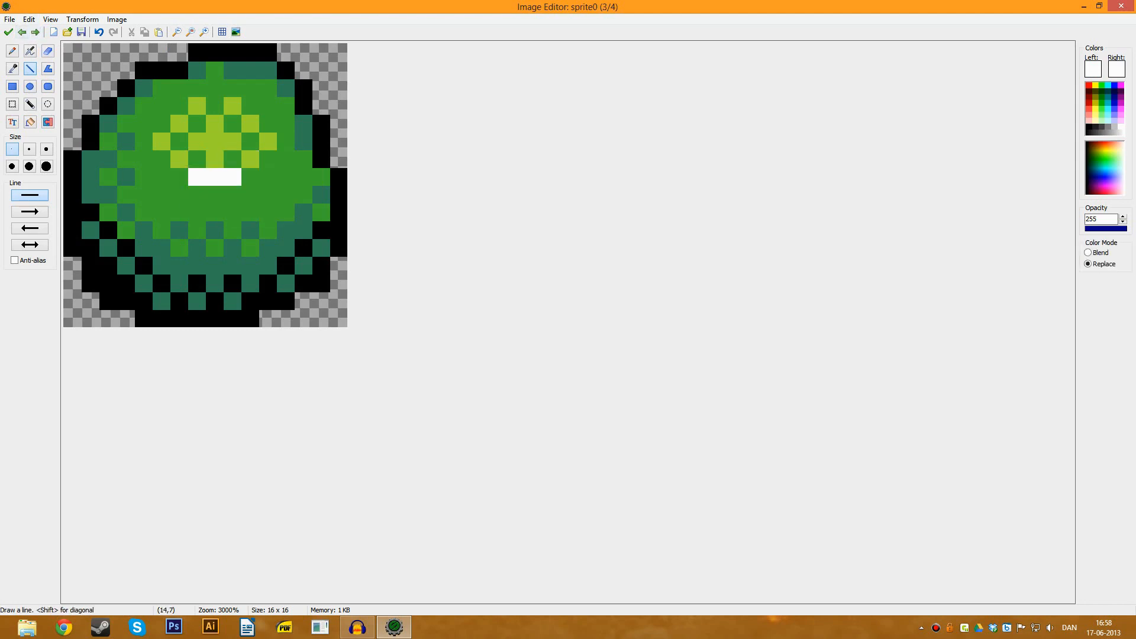
click(251, 177)
drag(215, 158, 232, 159)
click(22, 32)
click(36, 32)
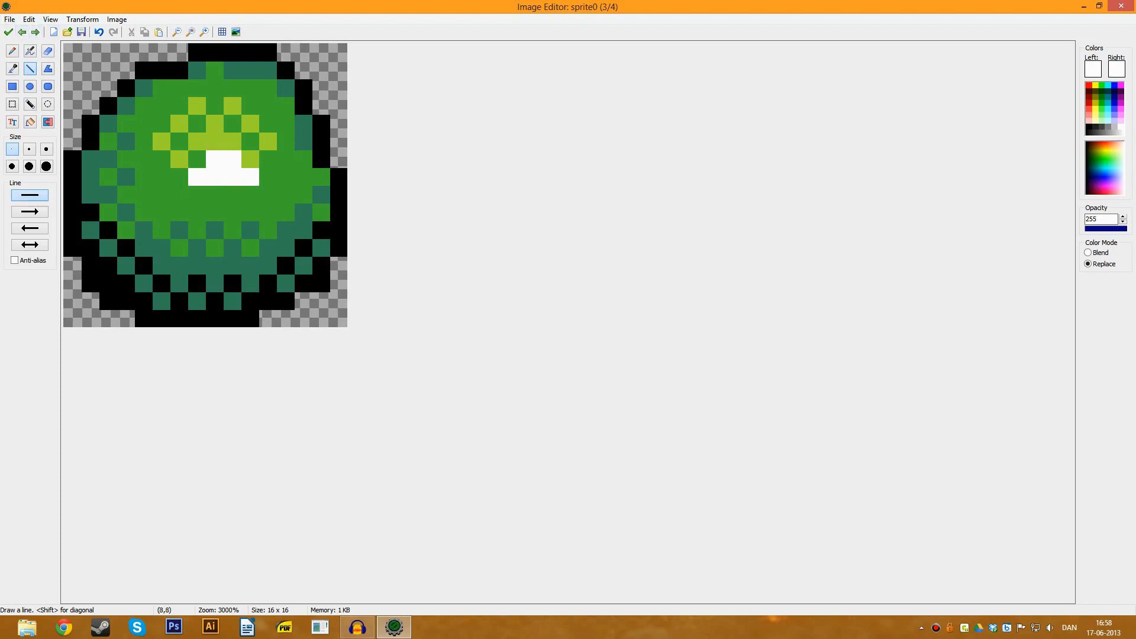
drag(215, 194, 232, 195)
Paint the right eye in white on the third frame, matching the squashed shape of the left one
click(267, 176)
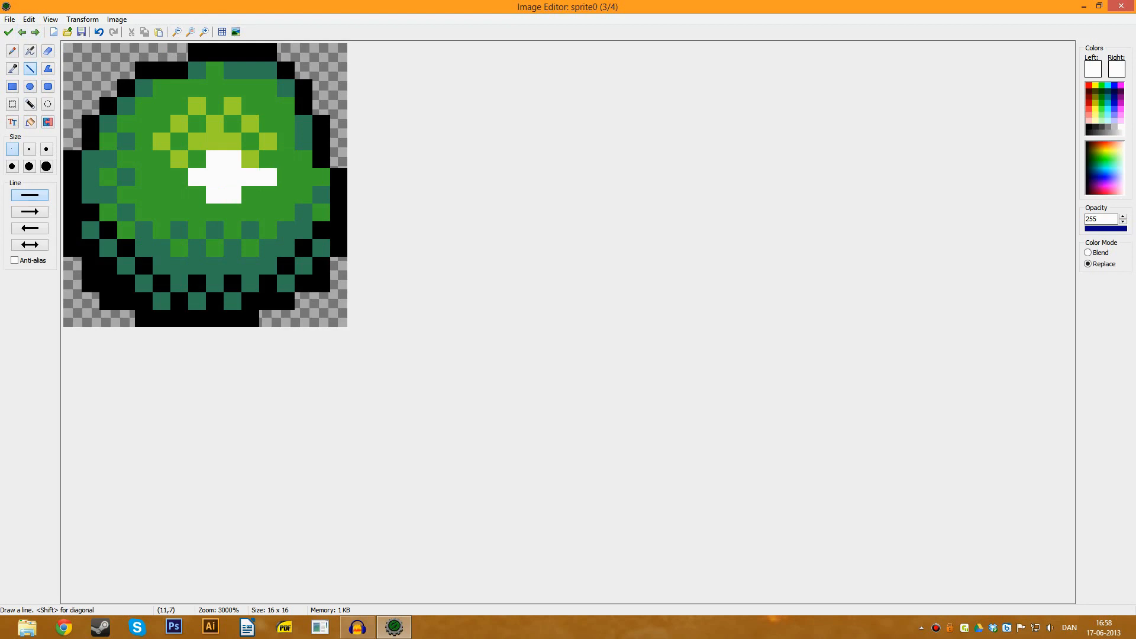
click(285, 194)
click(303, 176)
click(285, 159)
click(285, 176)
Paint a two-pixel black pupil in the left eye and a one-pixel pupil in the right on the third frame, and apply it
ctrl+click(286, 266)
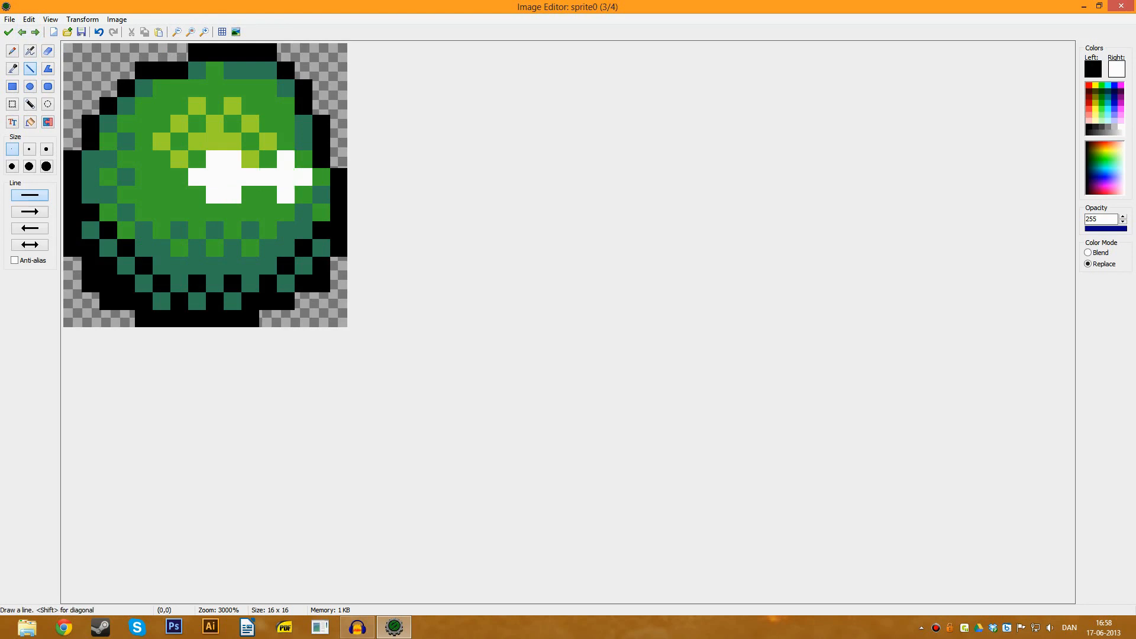
click(22, 32)
click(36, 33)
click(35, 32)
click(232, 194)
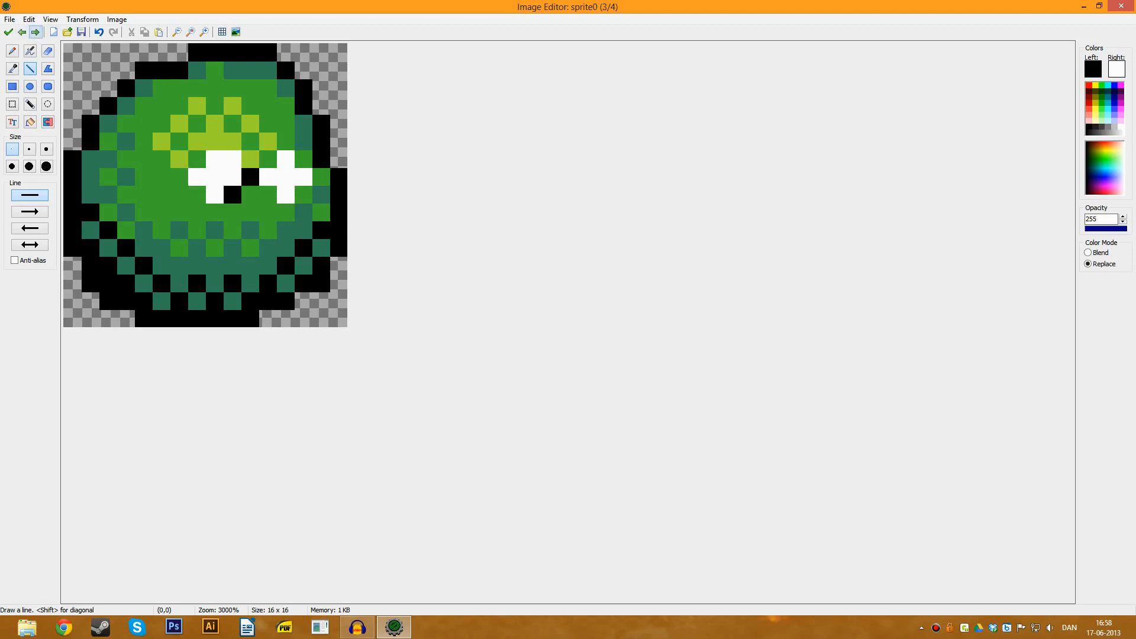
click(22, 33)
click(36, 33)
click(286, 194)
click(22, 33)
click(21, 32)
click(21, 33)
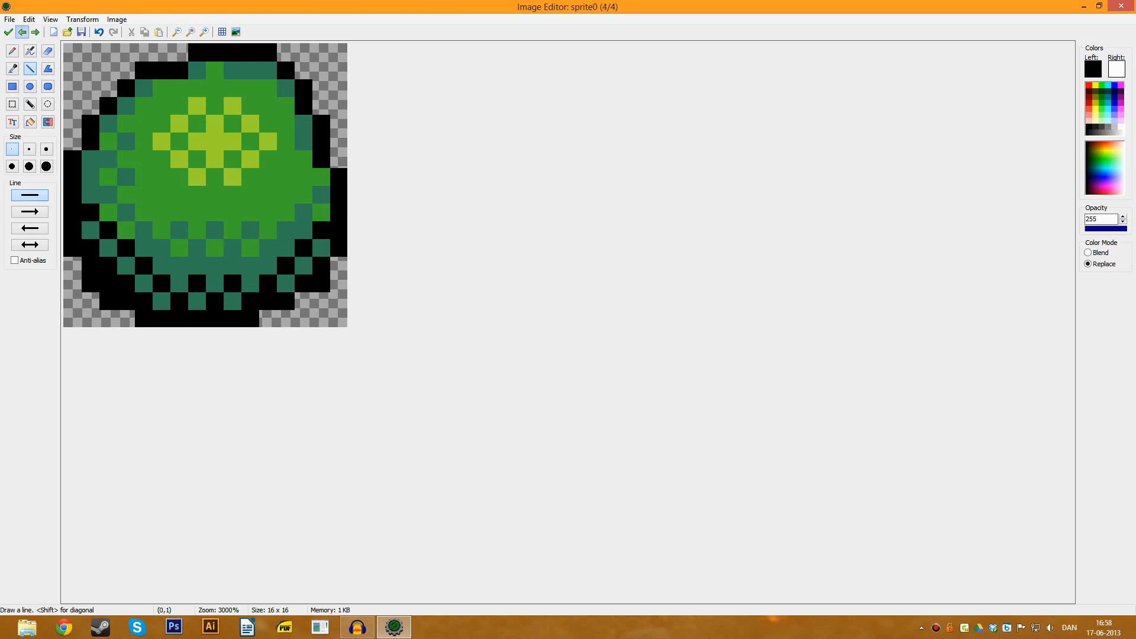
click(8, 33)
Add light-green pixels along the lower edges of both eyes on the third frame, step through the frames, and apply the edit
double_click(603, 158)
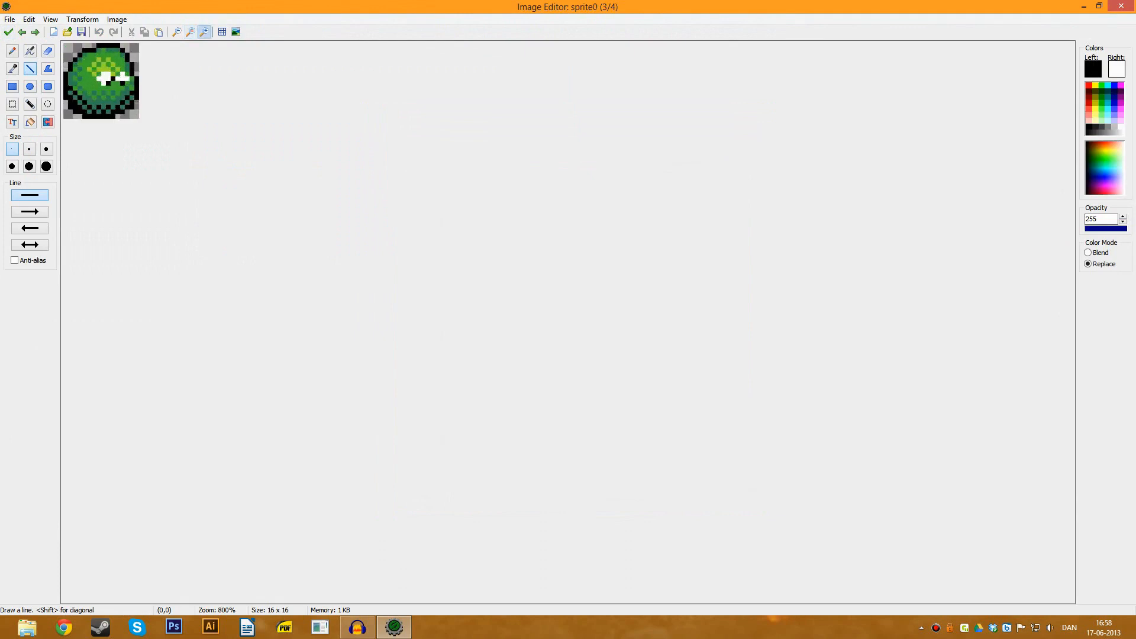
ctrl+click(189, 110)
click(174, 169)
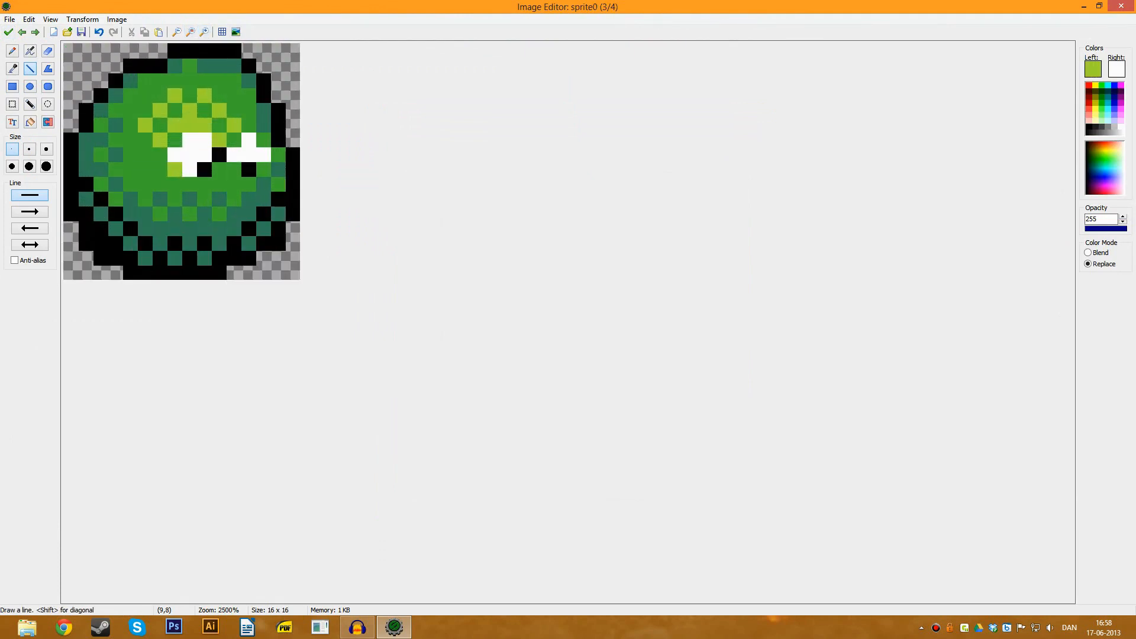
drag(219, 169, 234, 169)
click(264, 170)
click(35, 33)
click(36, 32)
click(35, 33)
click(35, 33)
click(36, 32)
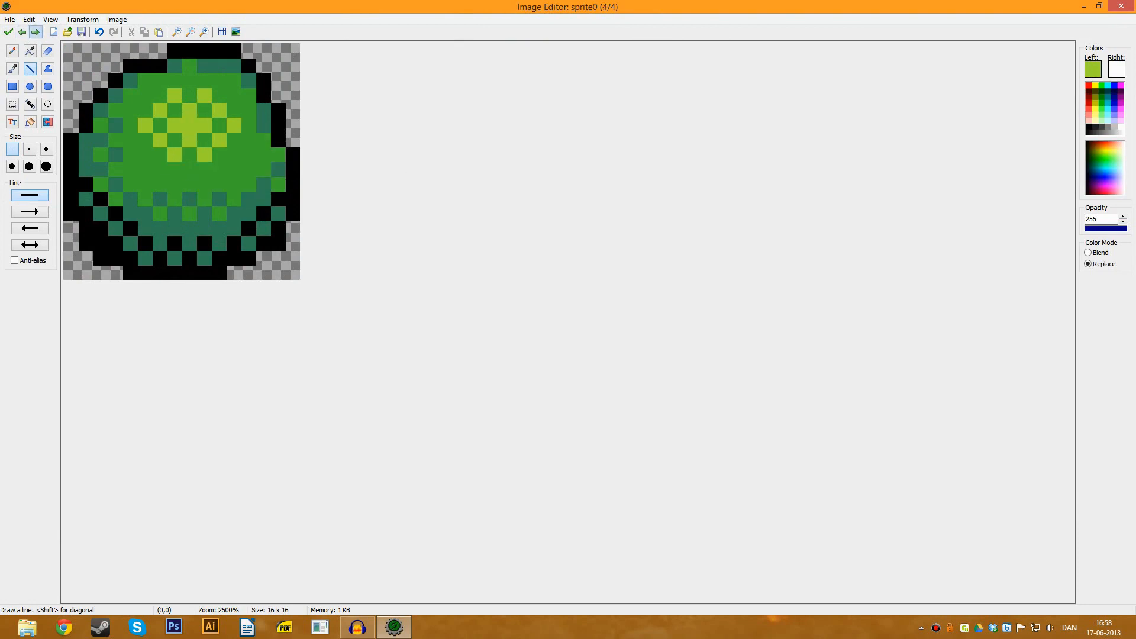
click(9, 32)
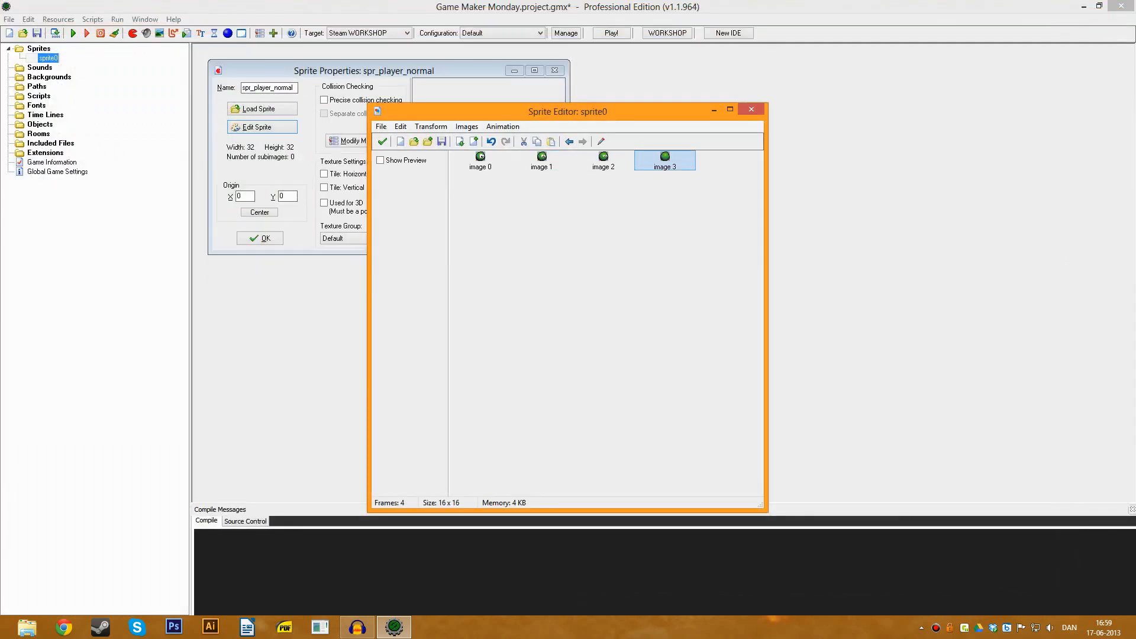
Paste another copy of the eyeless frame and open the fourth frame for editing
key(ctrl+v)
double_click(665, 160)
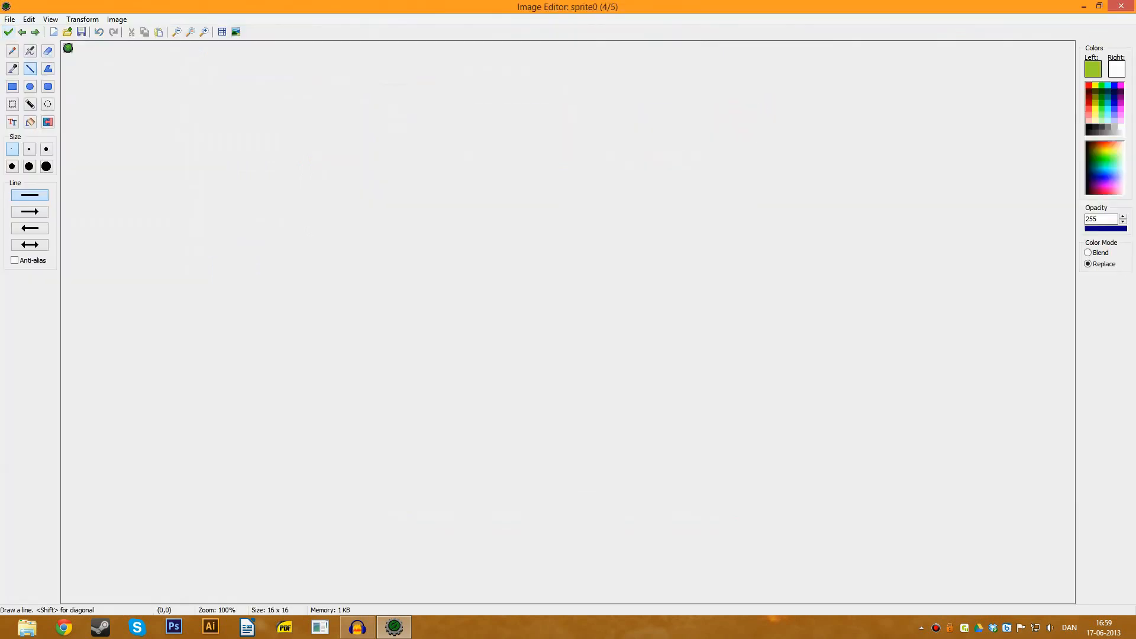
click(223, 32)
click(205, 32)
click(205, 31)
click(204, 31)
click(204, 32)
click(205, 32)
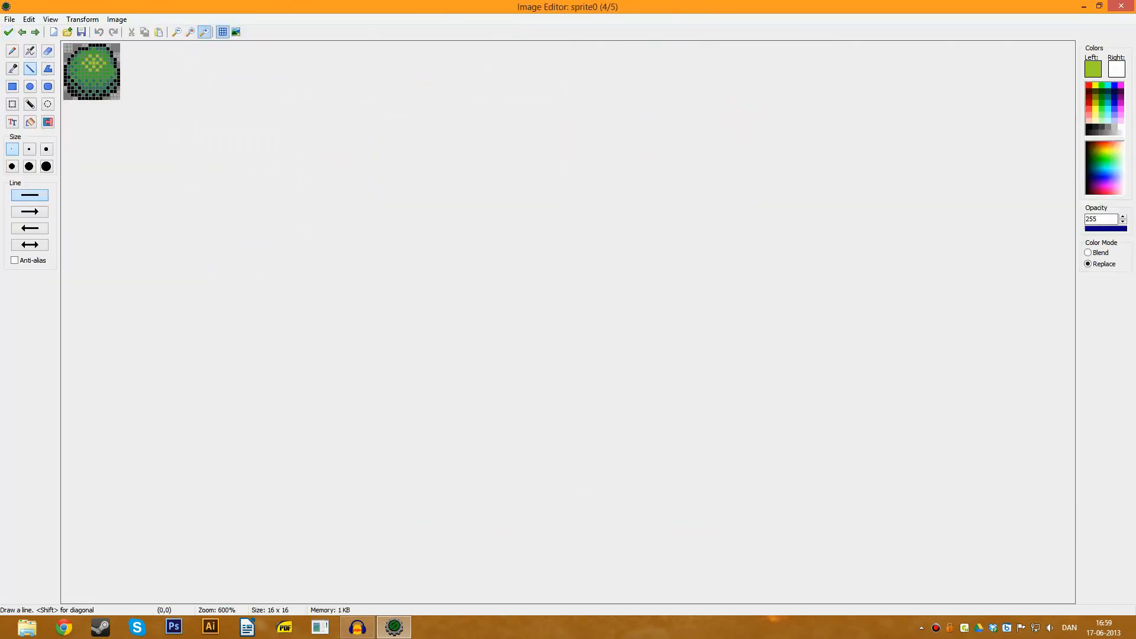
double_click(205, 32)
click(205, 32)
click(205, 32)
click(205, 32)
click(204, 32)
click(223, 31)
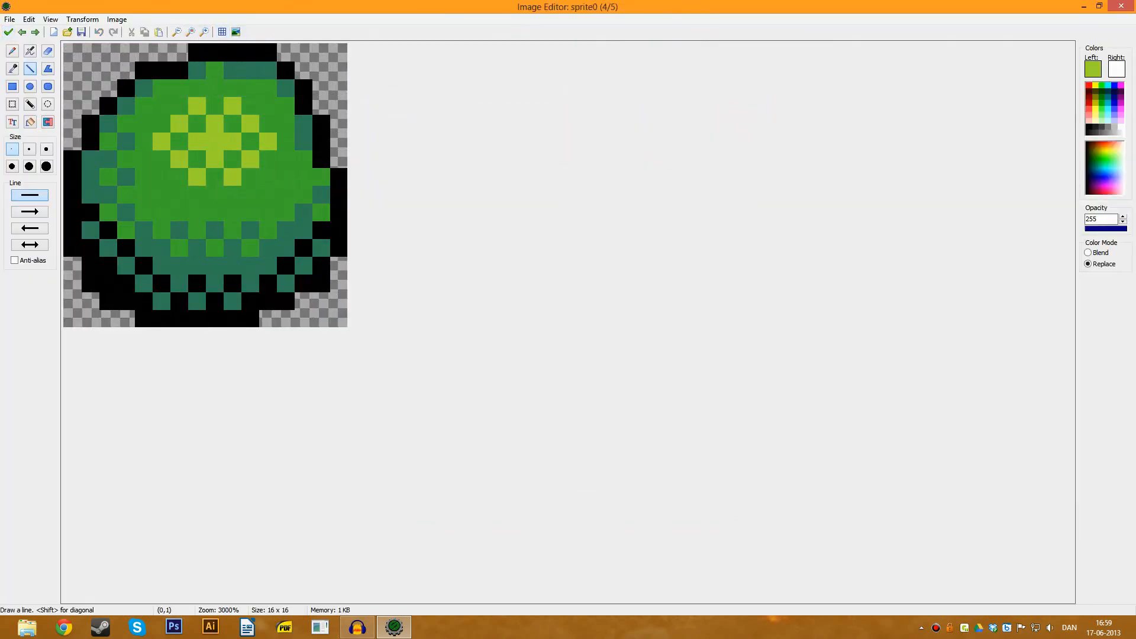
Draw a seven-pixel black horizontal line across the eye area of the fourth frame, comparing with the third frame
click(1088, 127)
click(22, 32)
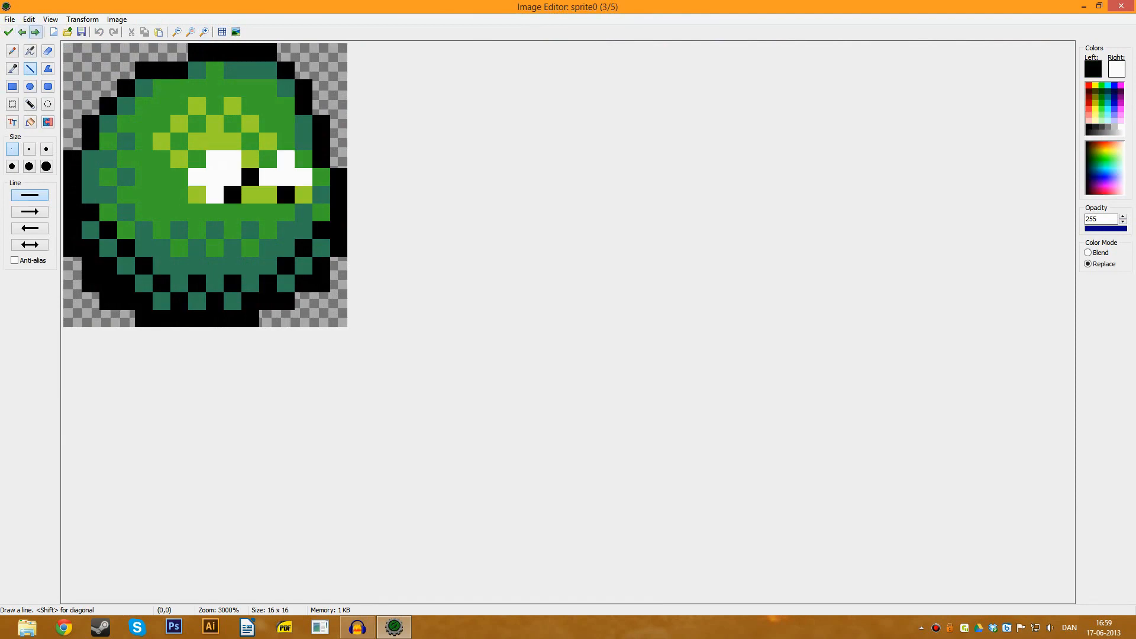
click(36, 32)
drag(197, 176, 303, 177)
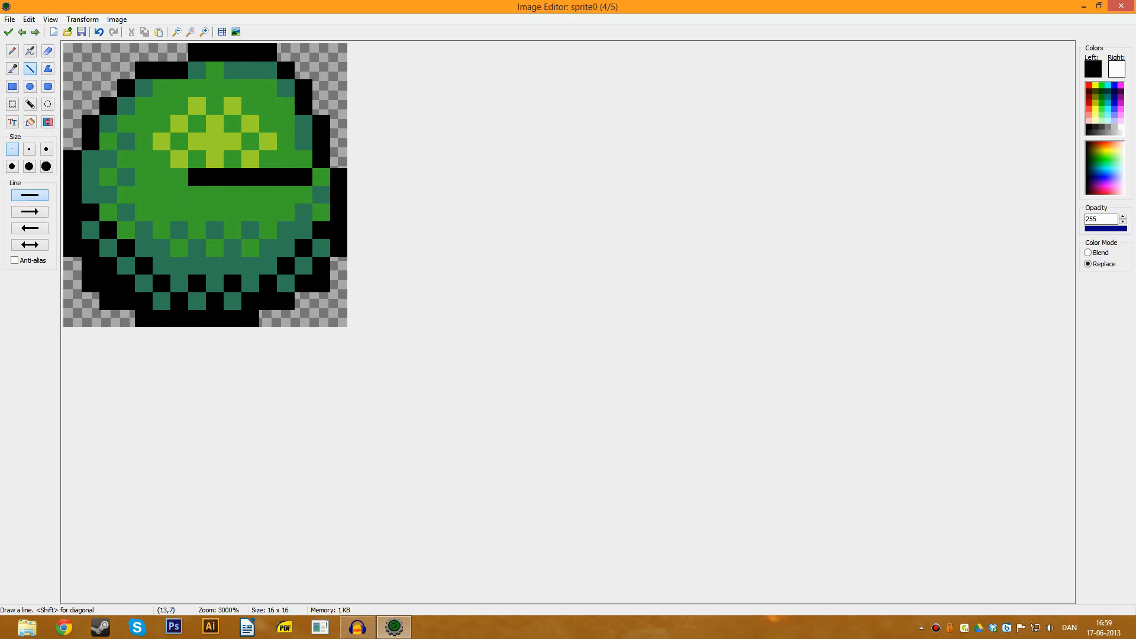
click(22, 32)
click(36, 32)
Split the black line into two closed eyes with two body-green pixels, apply the frame, and preview the animation
ctrl+click(268, 194)
click(268, 176)
click(251, 177)
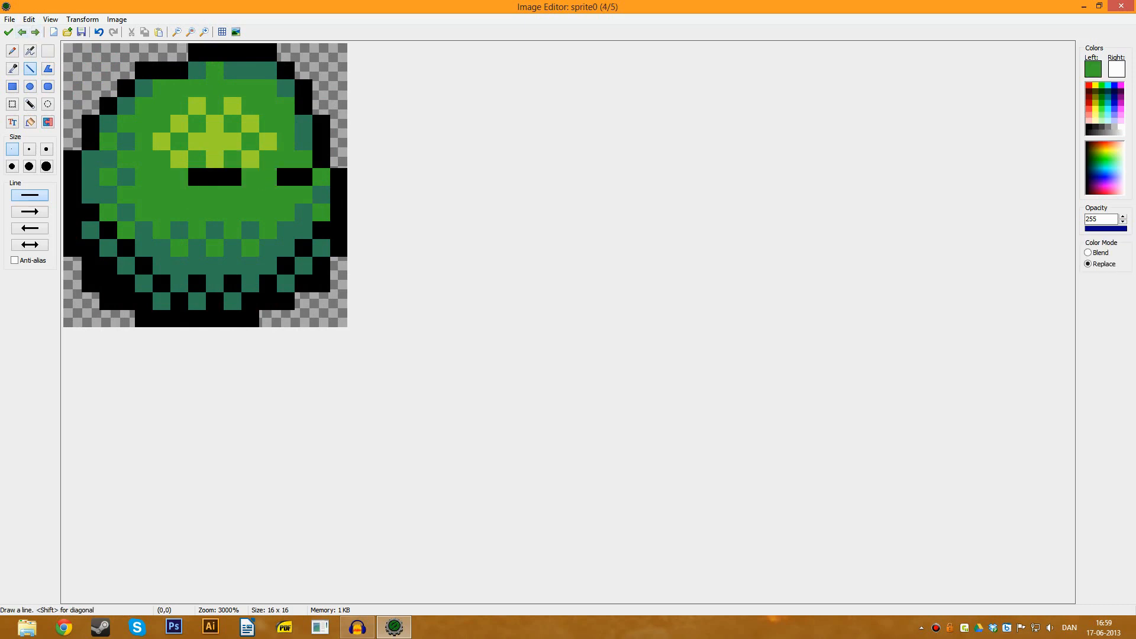
click(22, 32)
click(35, 32)
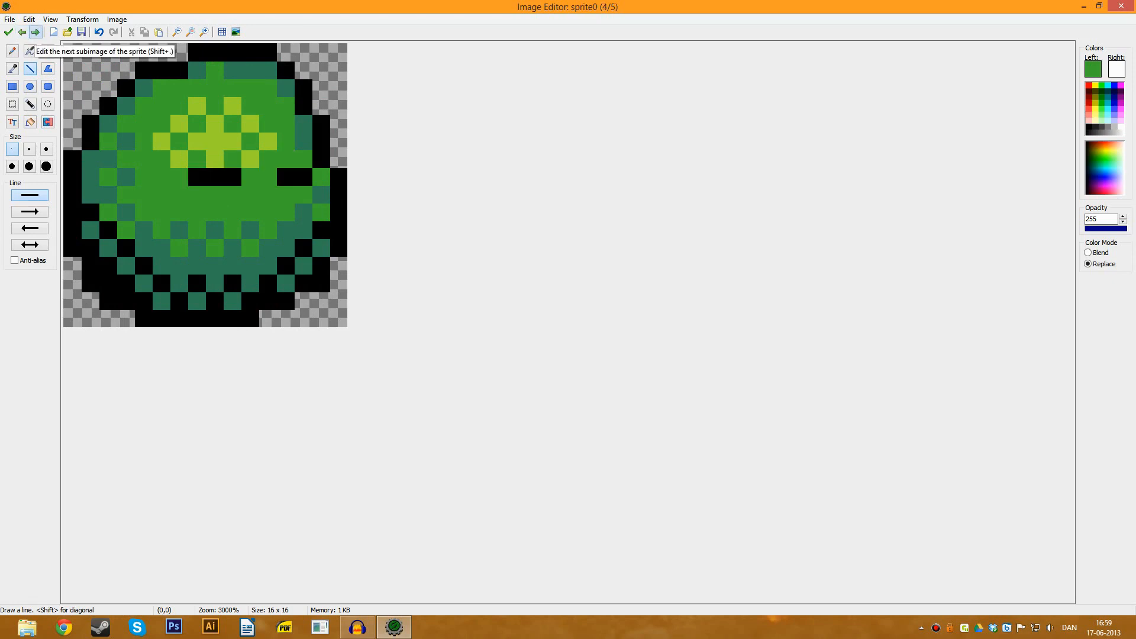
click(9, 32)
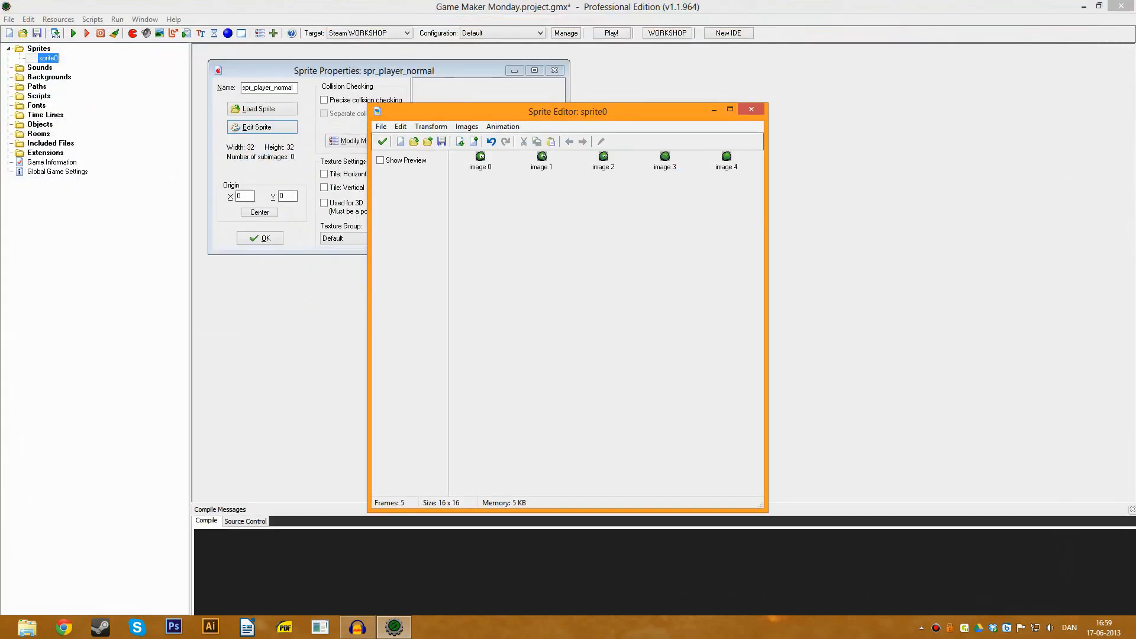
click(380, 160)
click(380, 159)
Paste three more copies of the eyeless frame after image 4
click(727, 160)
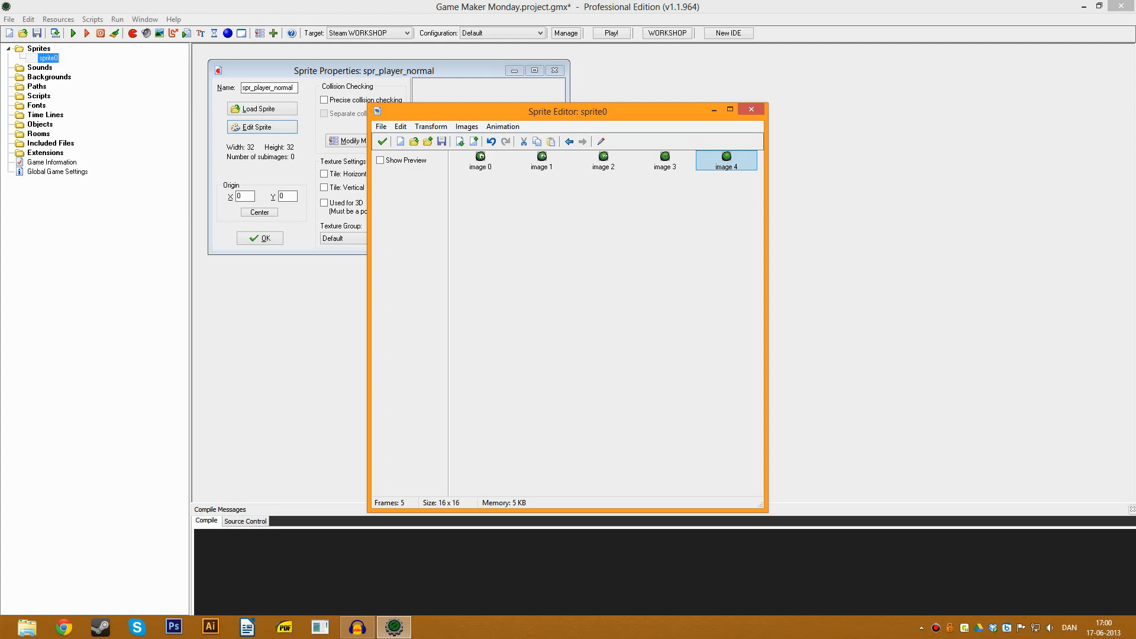
key(ctrl+v)
key(ctrl+v)
key(ctrl+v)
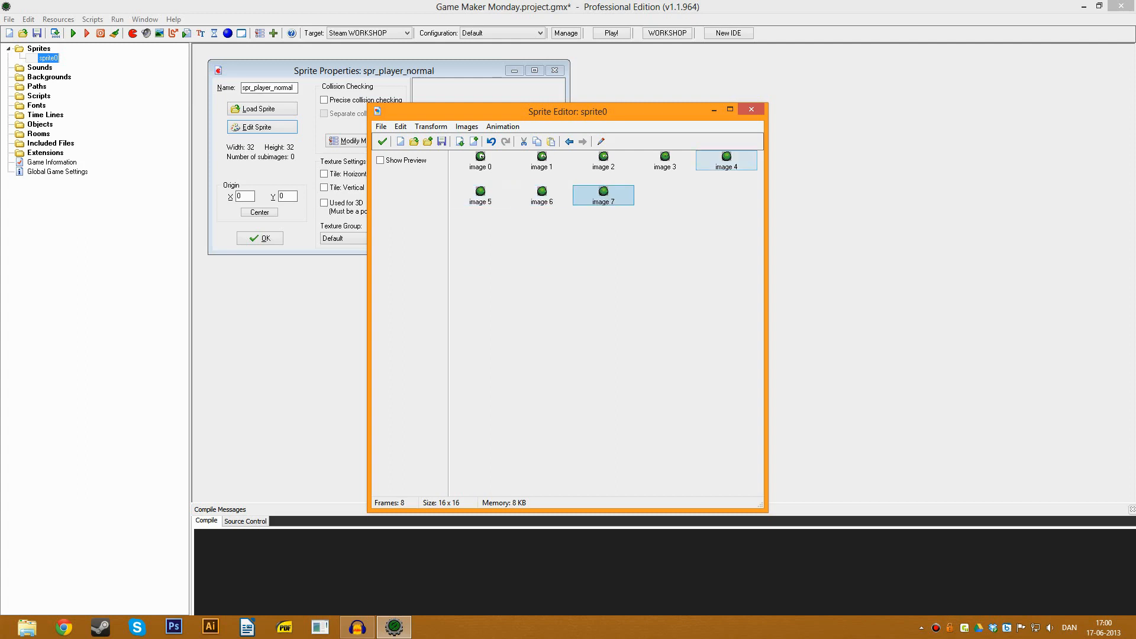
click(512, 179)
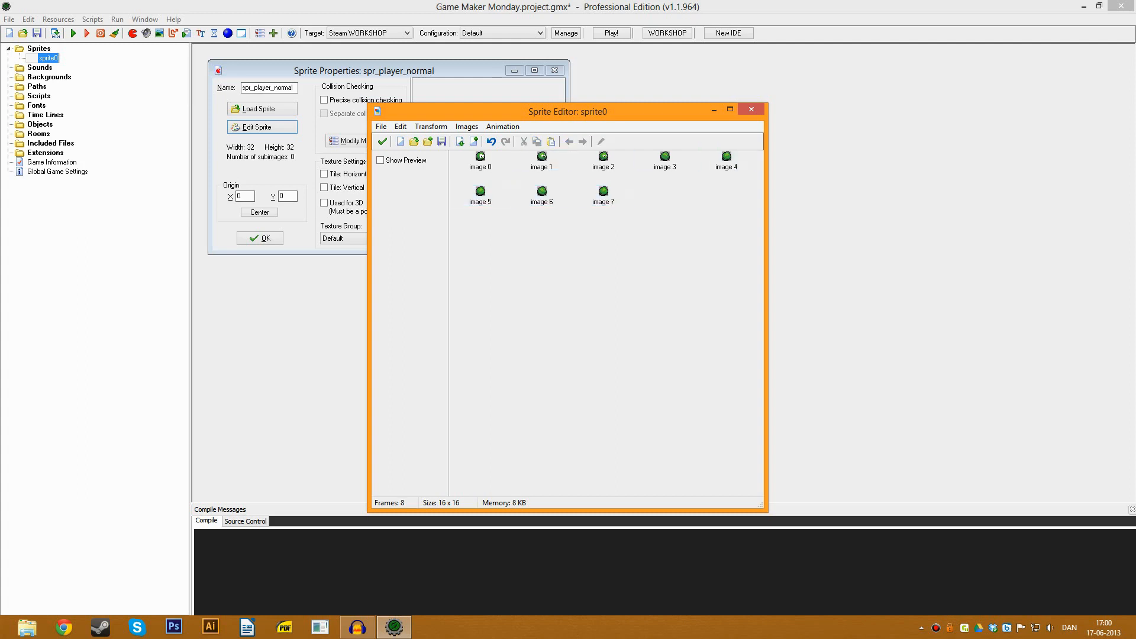
Duplicate the first frame and move the copy to just after the closed-eye frame
click(481, 160)
key(ctrl+c)
key(ctrl+v)
click(583, 141)
click(582, 141)
click(582, 142)
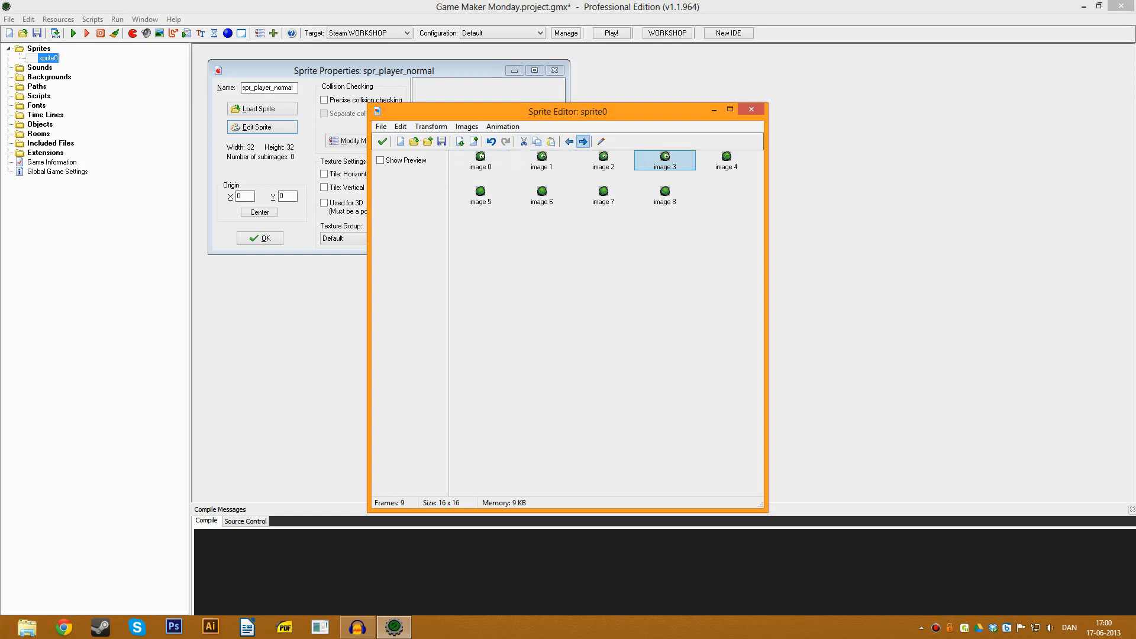
Delete three of the eyeless frames at the end of the sprite
click(480, 195)
key(Delete)
key(Delete)
key(Delete)
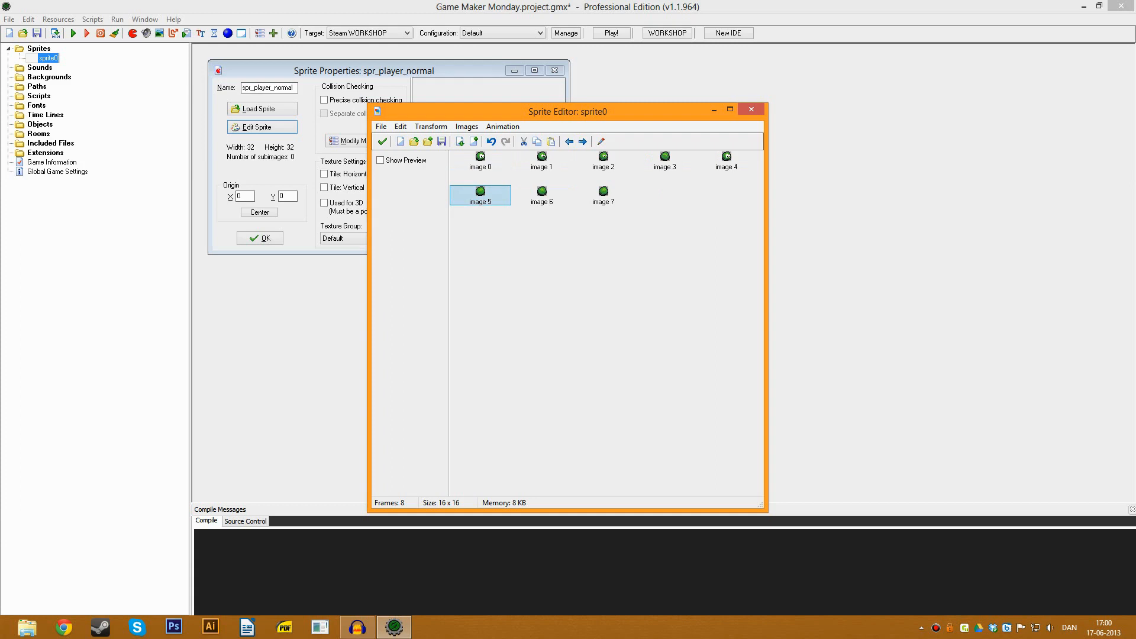
Copy the open-eyed frame image 4 and paste three duplicates after it
click(727, 161)
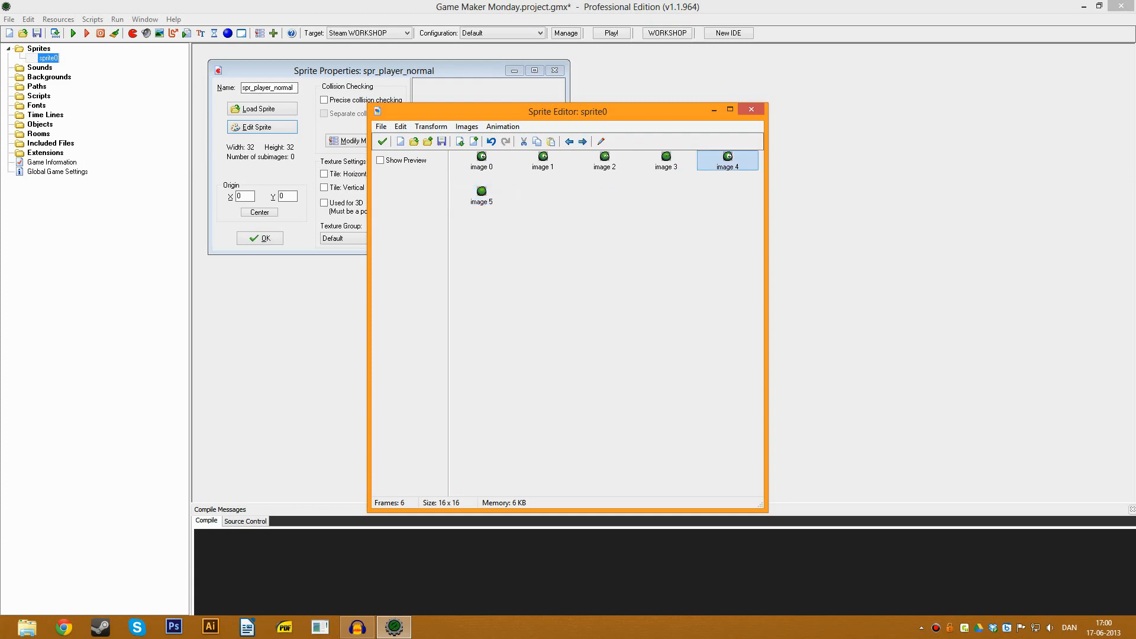
key(ctrl+c)
key(ctrl+v)
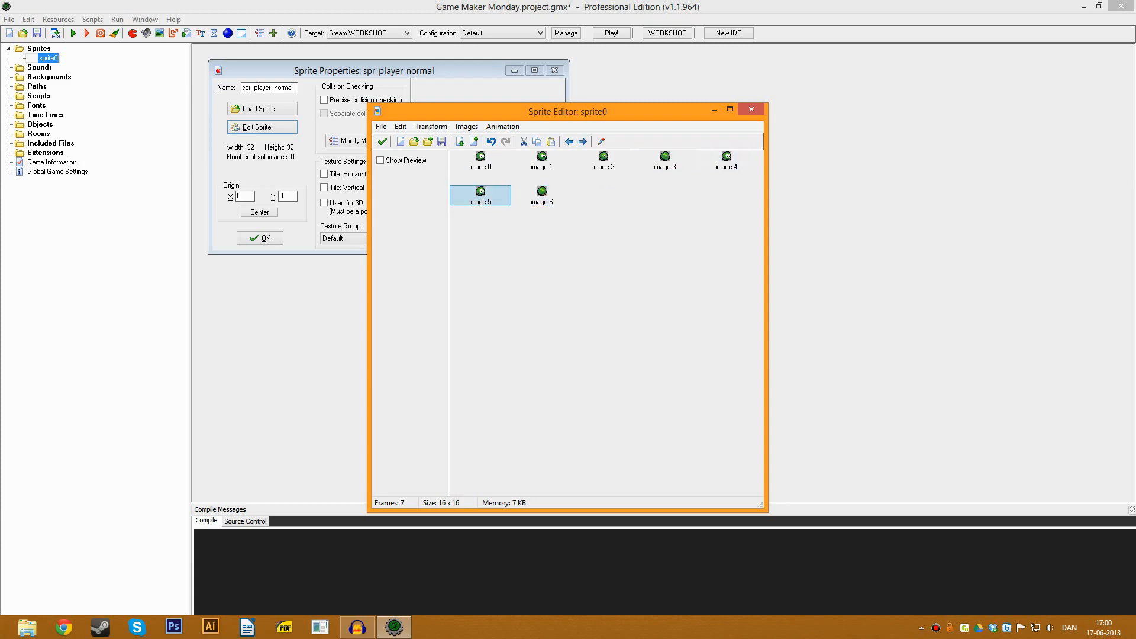
key(ctrl+v)
key(ctrl+v)
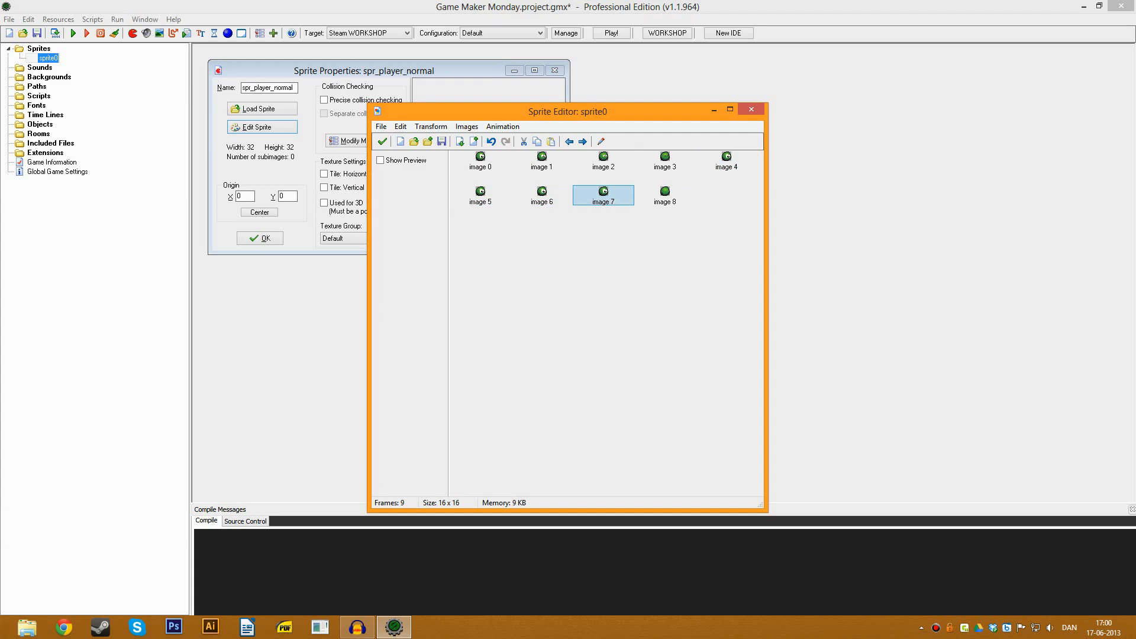
Shift the right eye's pupil one pixel up and right on the fifth frame, painting the vacated pixels white
double_click(726, 160)
click(205, 32)
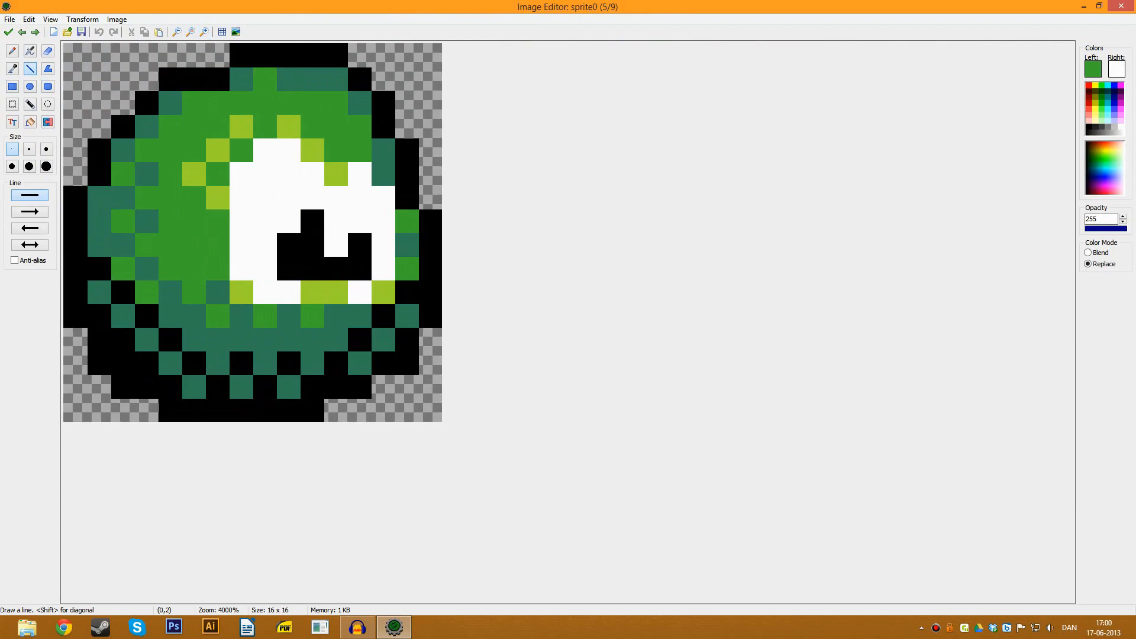
ctrl+click(359, 245)
drag(383, 221, 384, 244)
ctrl+click(383, 269)
click(360, 269)
click(336, 267)
Shift the left eye's pupil one pixel up on the fifth frame, whiten its old bottom row, and apply the frame
ctrl+click(312, 267)
click(312, 196)
click(289, 222)
ctrl+click(265, 269)
drag(289, 269, 313, 269)
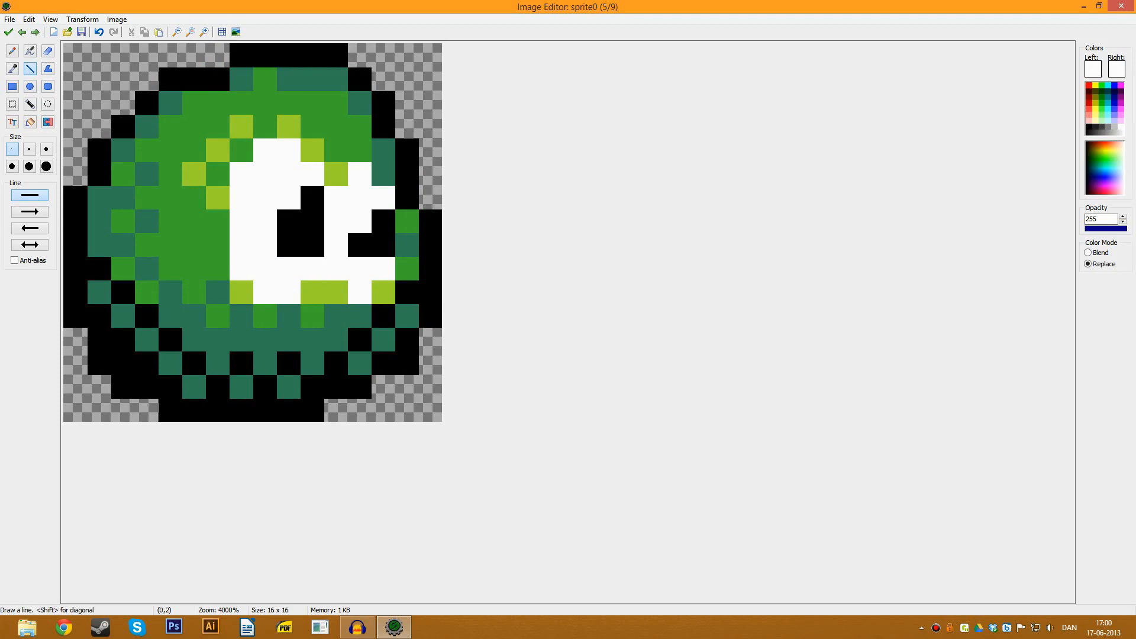
click(8, 32)
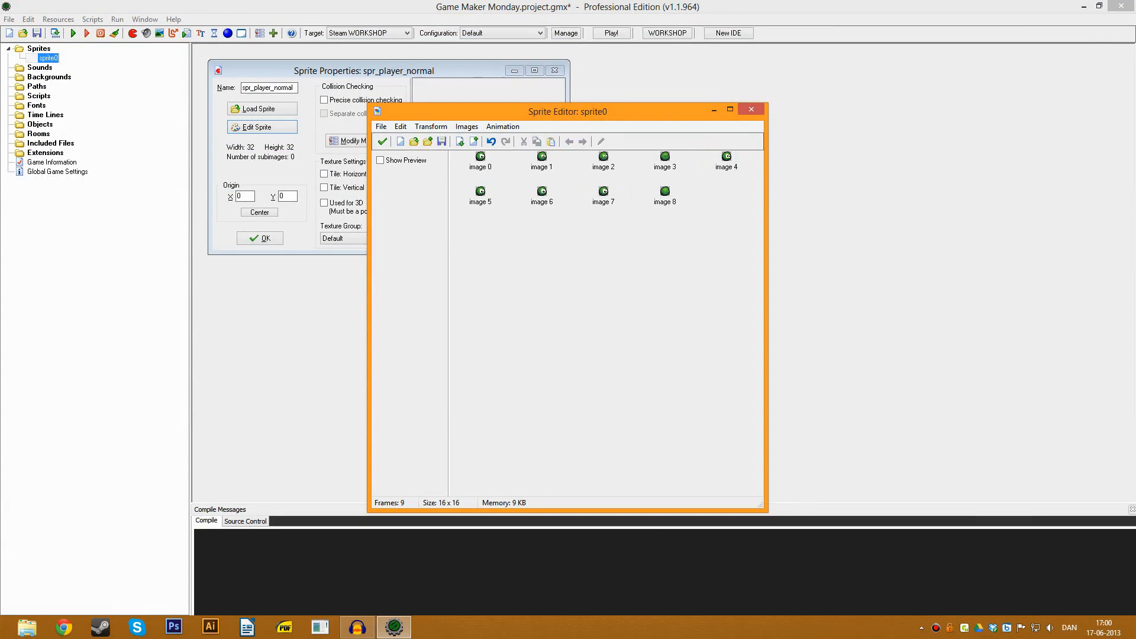
On the sixth frame, paint a black 2 × 2 pupil at the left eye's top and a one-pixel pupil at the right eye's top
double_click(480, 193)
click(205, 32)
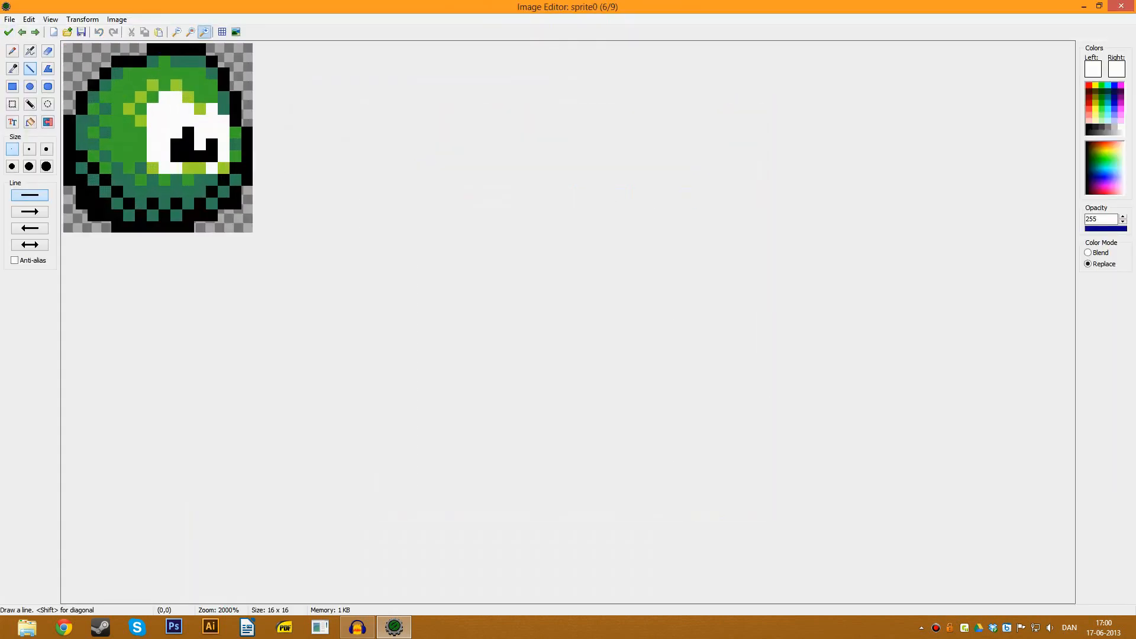
ctrl+click(337, 318)
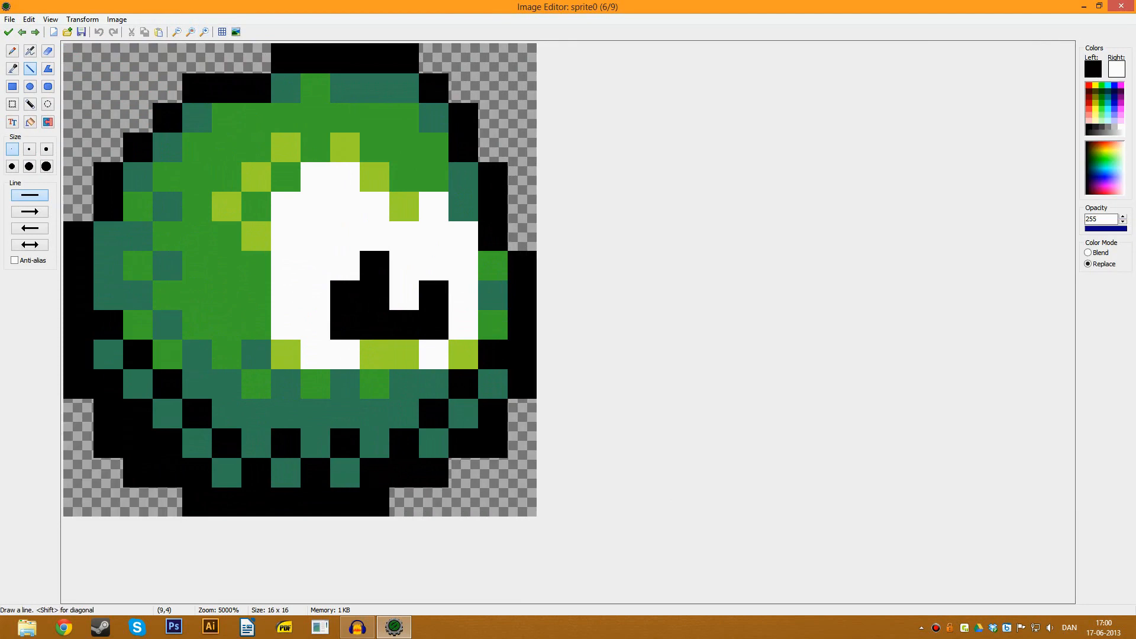
click(344, 177)
click(345, 207)
click(315, 206)
click(315, 176)
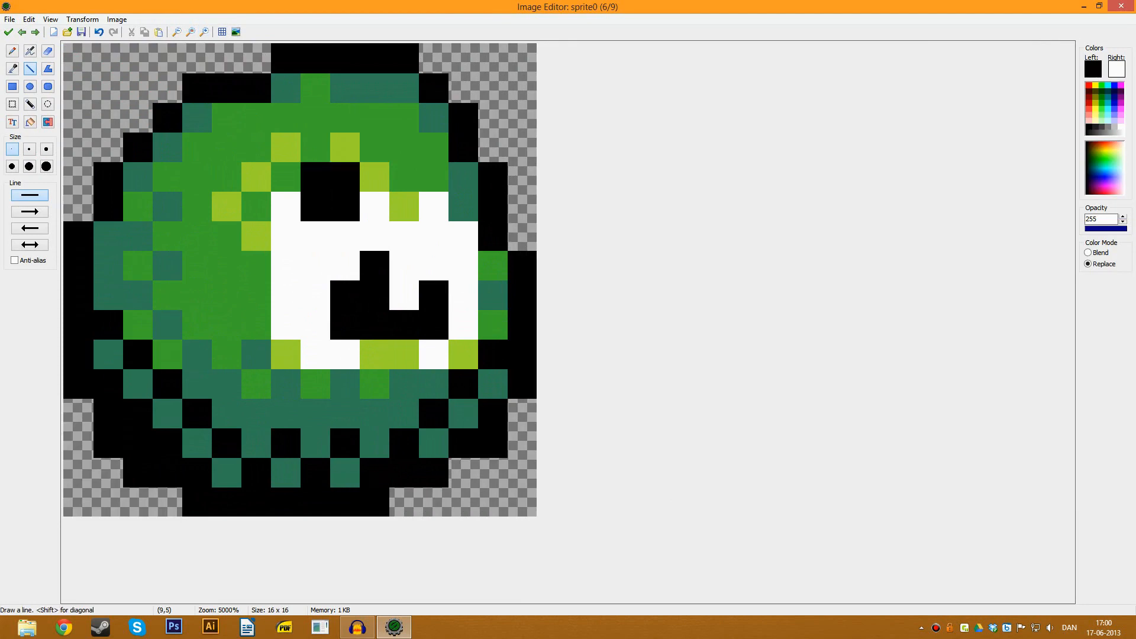
click(434, 207)
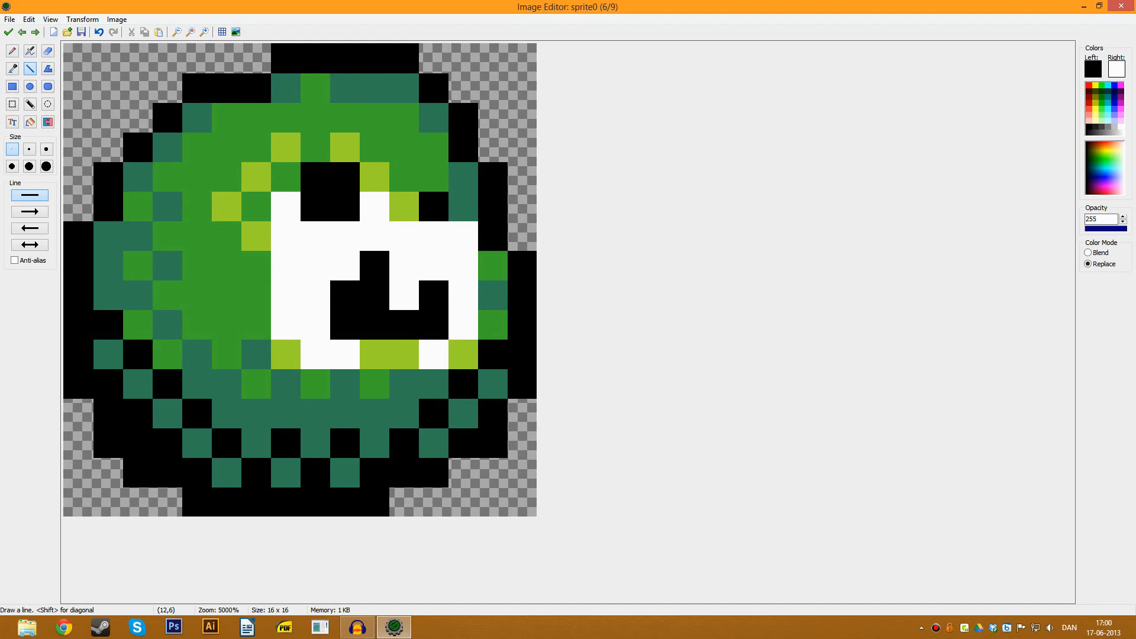
Paint the old pupil pixels in the lower part of both eyes white on the sixth frame
ctrl+click(433, 235)
click(374, 265)
click(344, 294)
click(374, 295)
click(434, 295)
drag(435, 323, 345, 324)
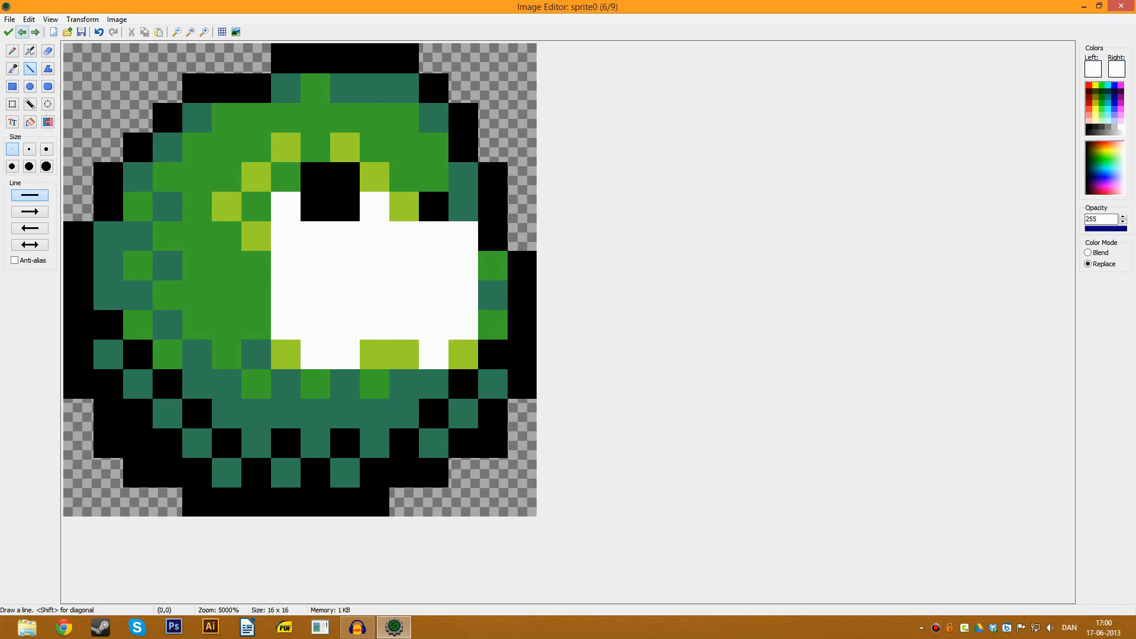
On the seventh frame, paint black pupil pixels higher up and further left in both eyes
click(36, 32)
ctrl+click(374, 287)
drag(345, 207, 315, 265)
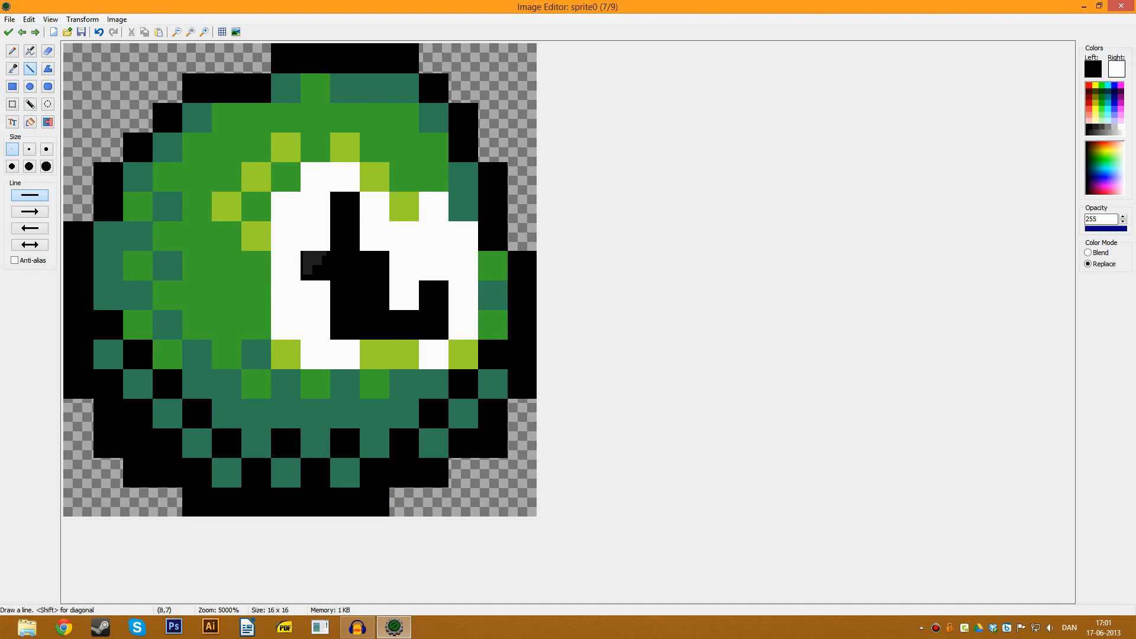
click(315, 235)
drag(434, 235, 433, 265)
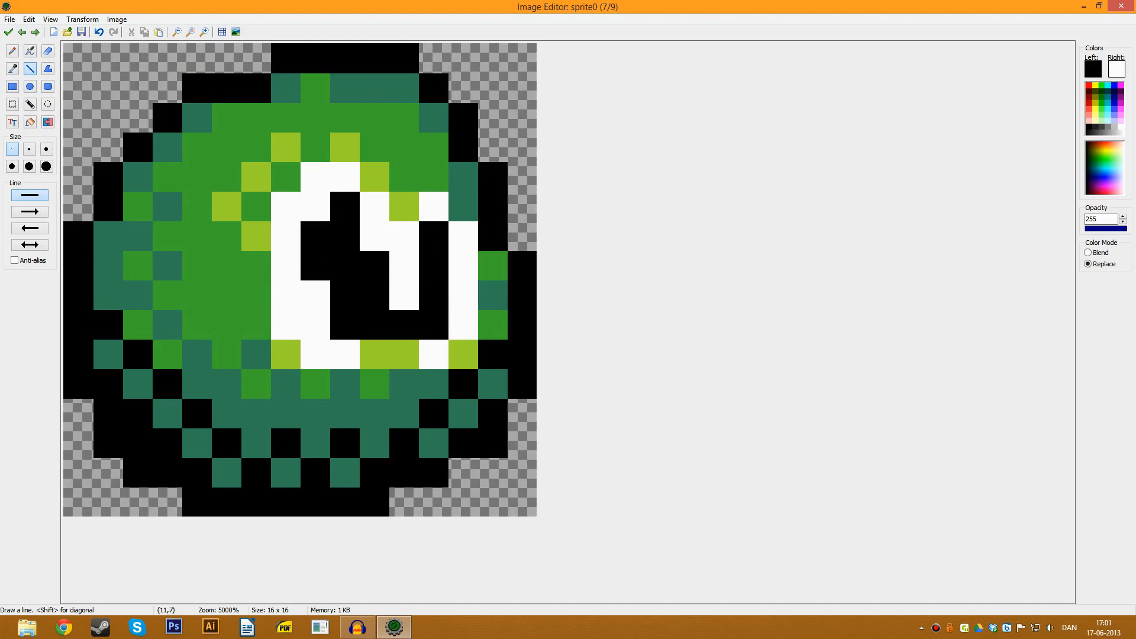
click(404, 295)
Whiten the surplus pupil pixels on the seventh frame, leaving a five-pixel left pupil and a three-pixel right pupil at mid-height
ctrl+click(405, 265)
click(434, 235)
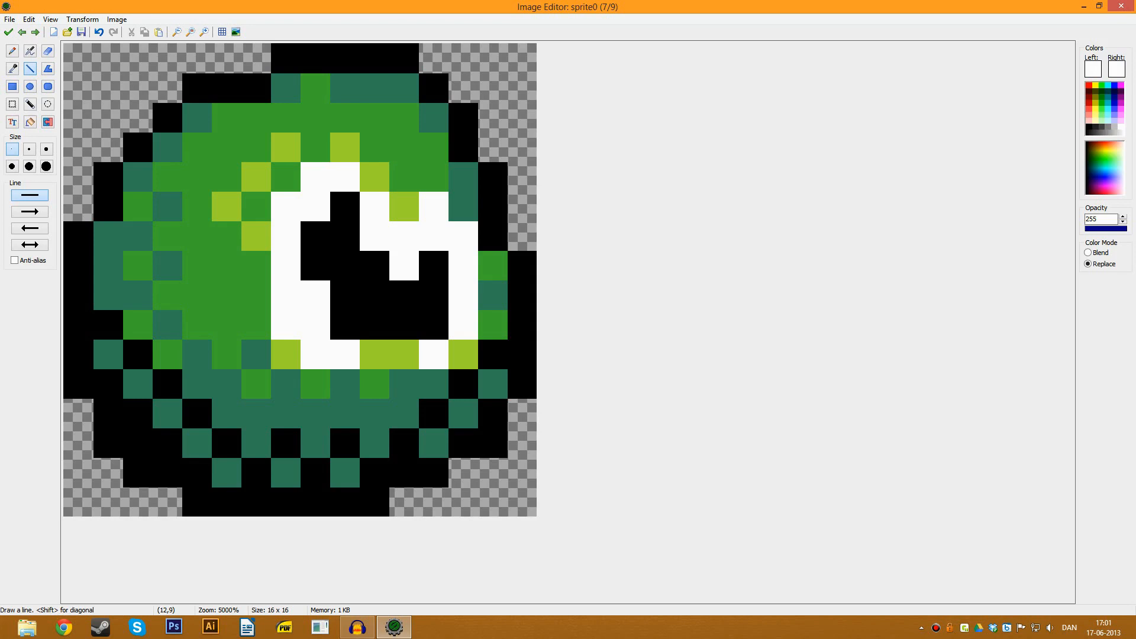
click(433, 324)
click(404, 324)
mouse_move(375, 325)
mouse_down()
mouse_move(374, 265)
mouse_move(345, 325)
mouse_move(315, 294)
mouse_up()
ctrl+click(345, 265)
ctrl+click(314, 206)
drag(315, 236, 345, 206)
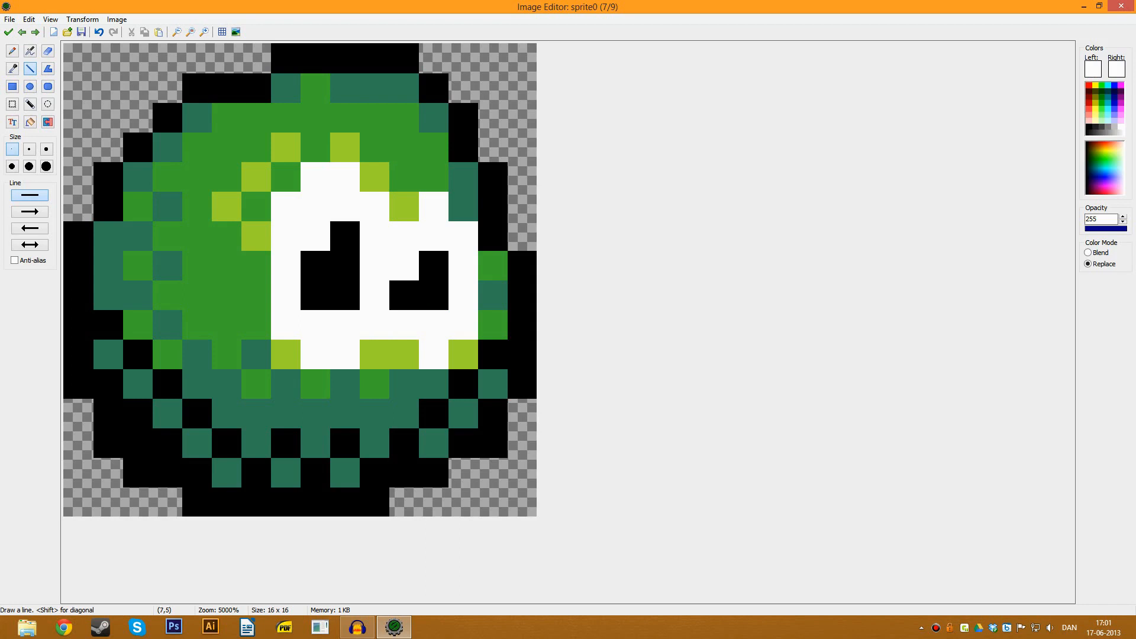
Shift the left eye's pupil one pixel down and left on the eighth frame, painting the vacated pixels white
click(35, 32)
ctrl+click(345, 324)
drag(344, 354, 315, 354)
click(315, 325)
ctrl+click(344, 265)
drag(374, 266, 374, 295)
click(374, 324)
Reduce the right eye's pupil to the two lowest pixels of its column on the eighth frame and apply the frame edits
ctrl+click(433, 325)
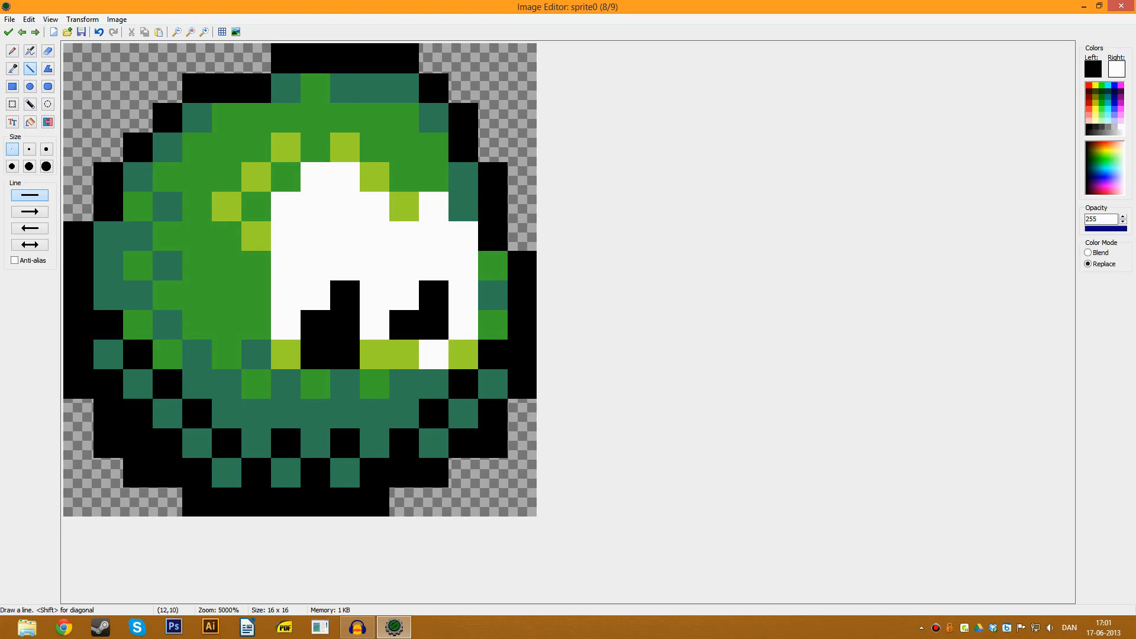
click(433, 354)
ctrl+click(404, 295)
click(403, 325)
ctrl+click(433, 295)
ctrl+click(404, 324)
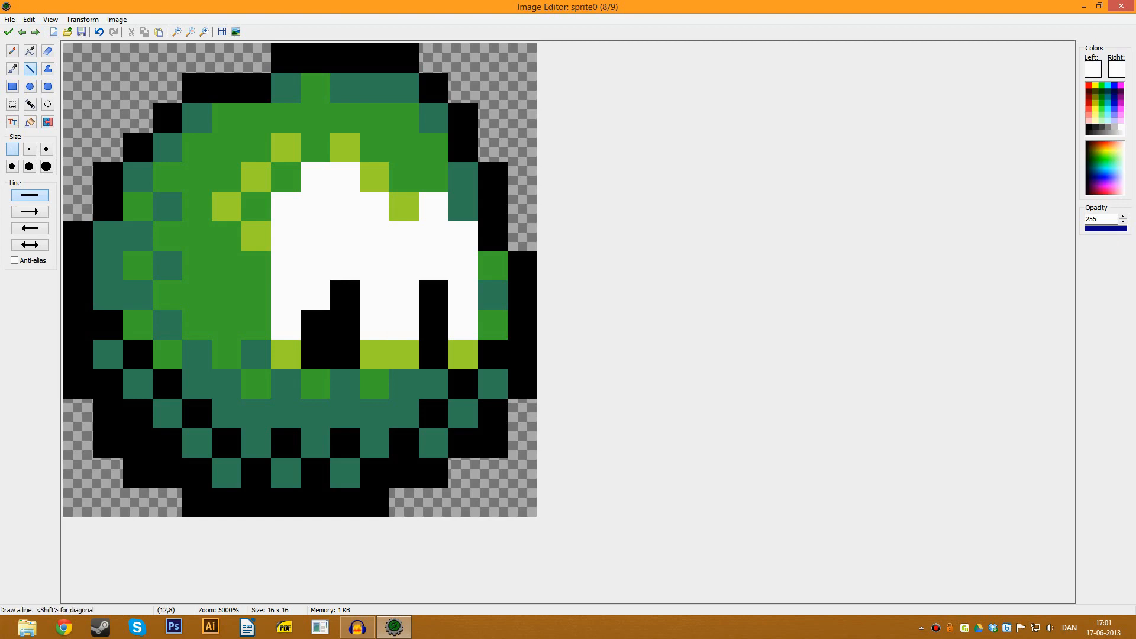
click(434, 294)
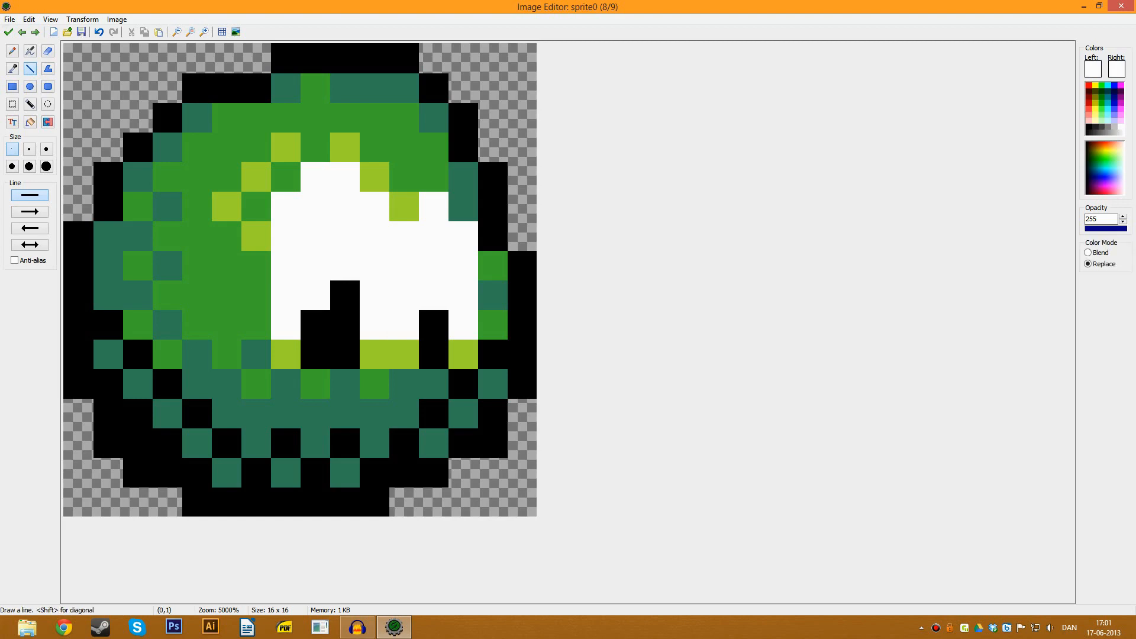
click(8, 32)
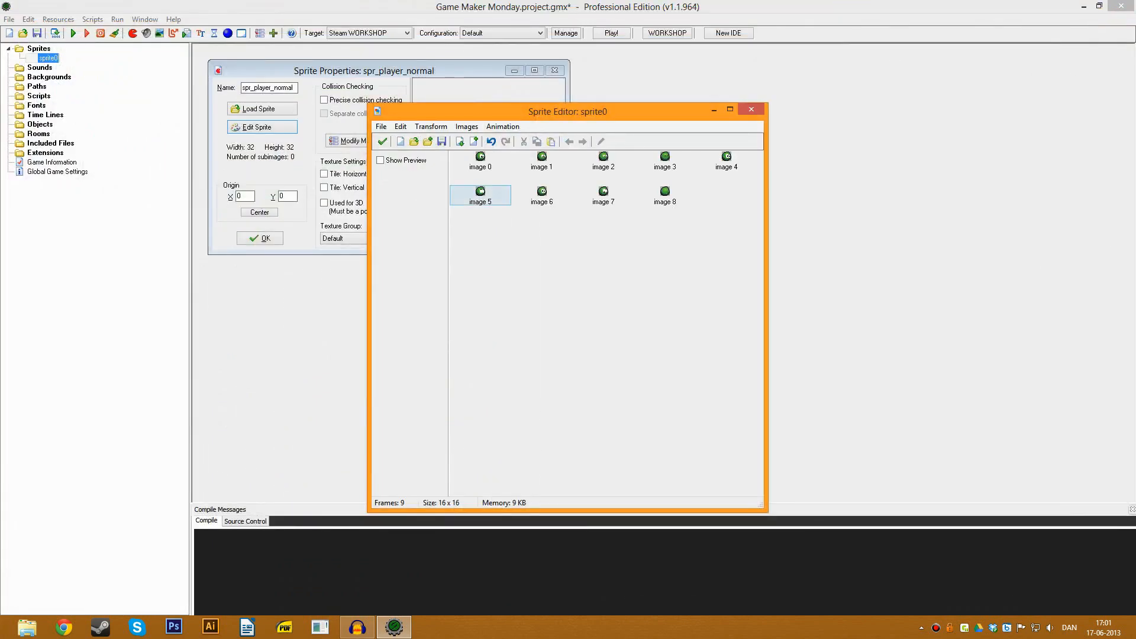
Preview the blob's animation briefly and apply the edited frames to the sprite
click(380, 161)
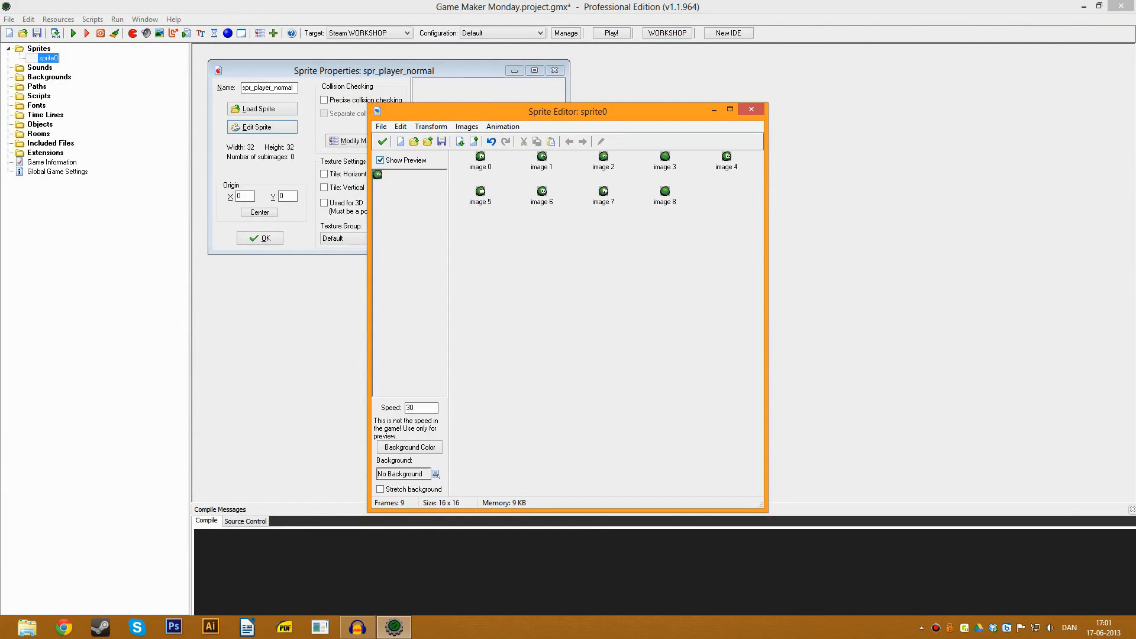
click(380, 160)
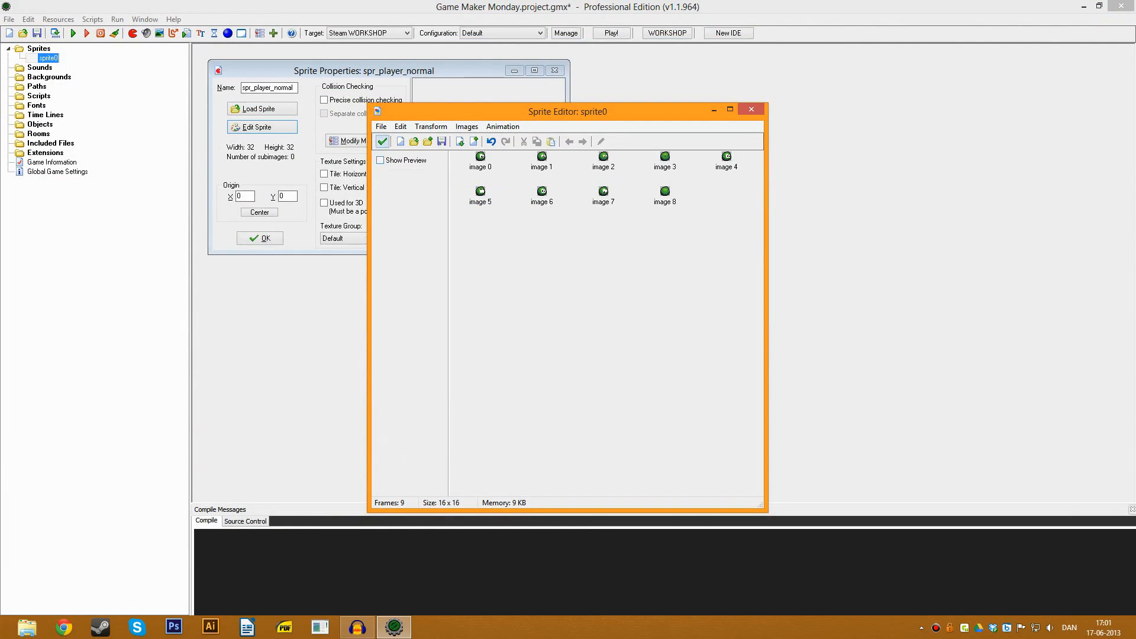
click(383, 141)
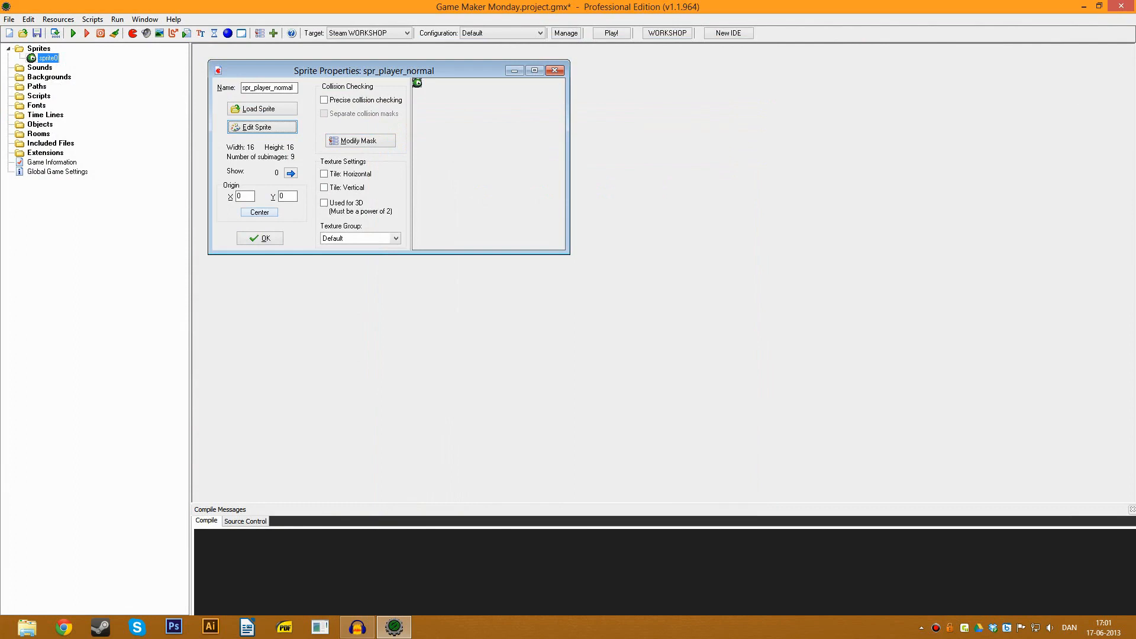
Center the sprite's origin and confirm its automatic rectangular collision mask, saving the sprite properties
click(259, 212)
click(360, 140)
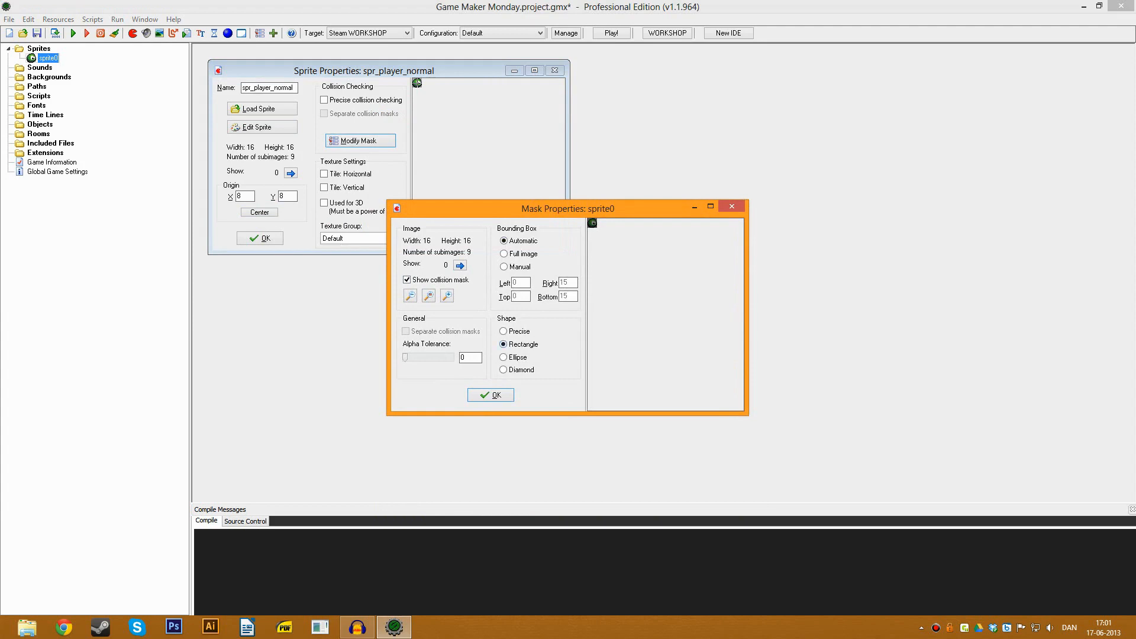
key(Return)
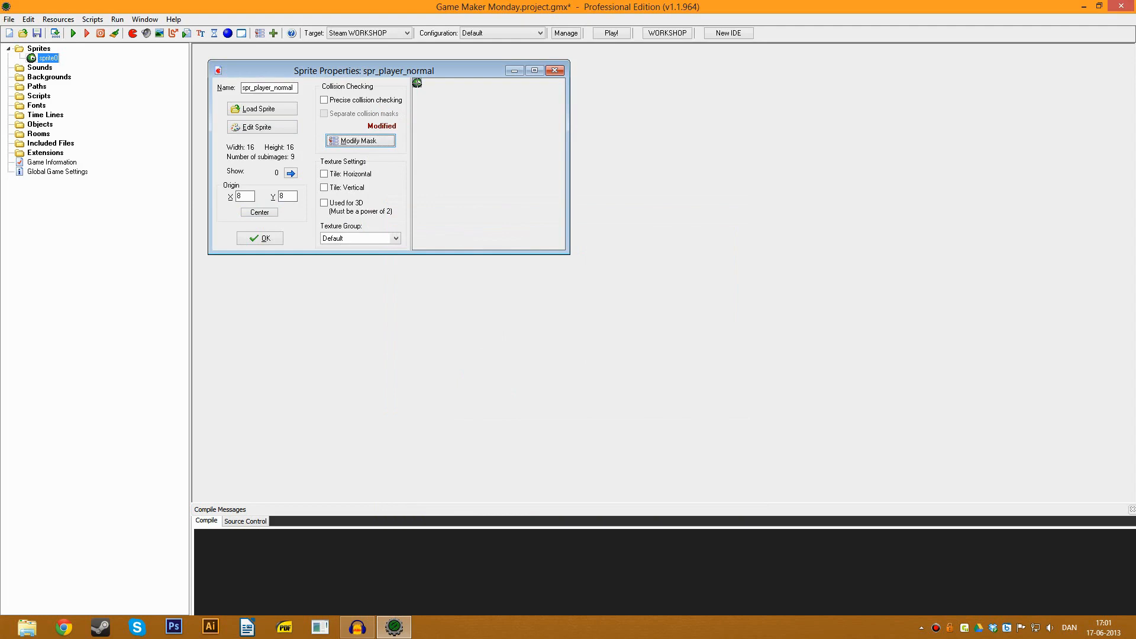
click(260, 239)
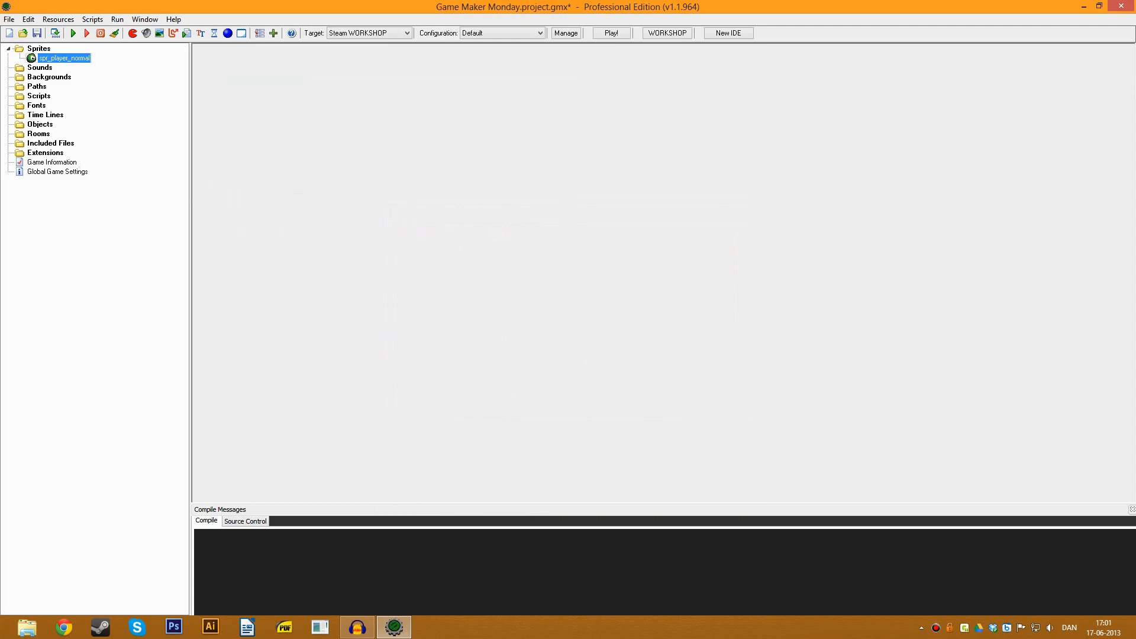
Create a group named In-Game under Sprites
right_click(39, 47)
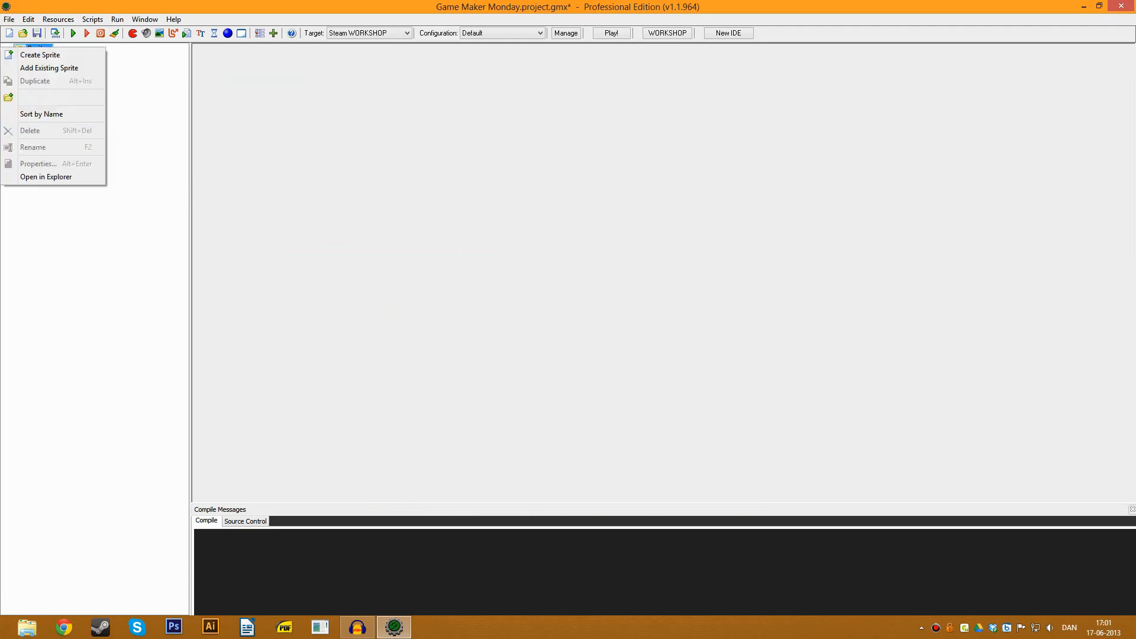
click(55, 97)
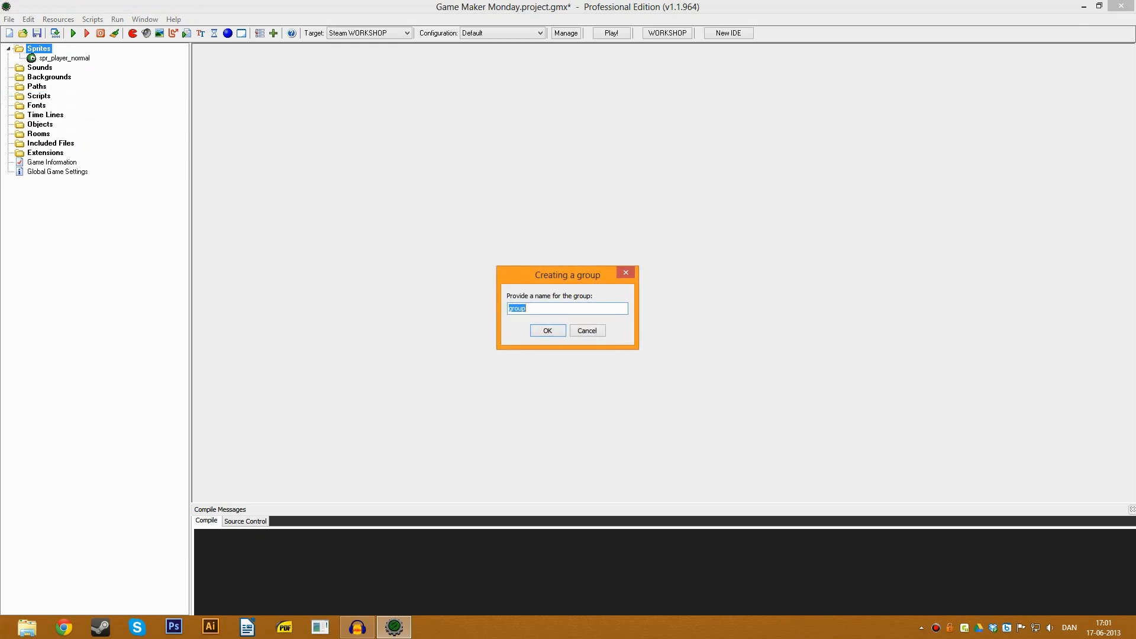
text(In-Game)
key(Return)
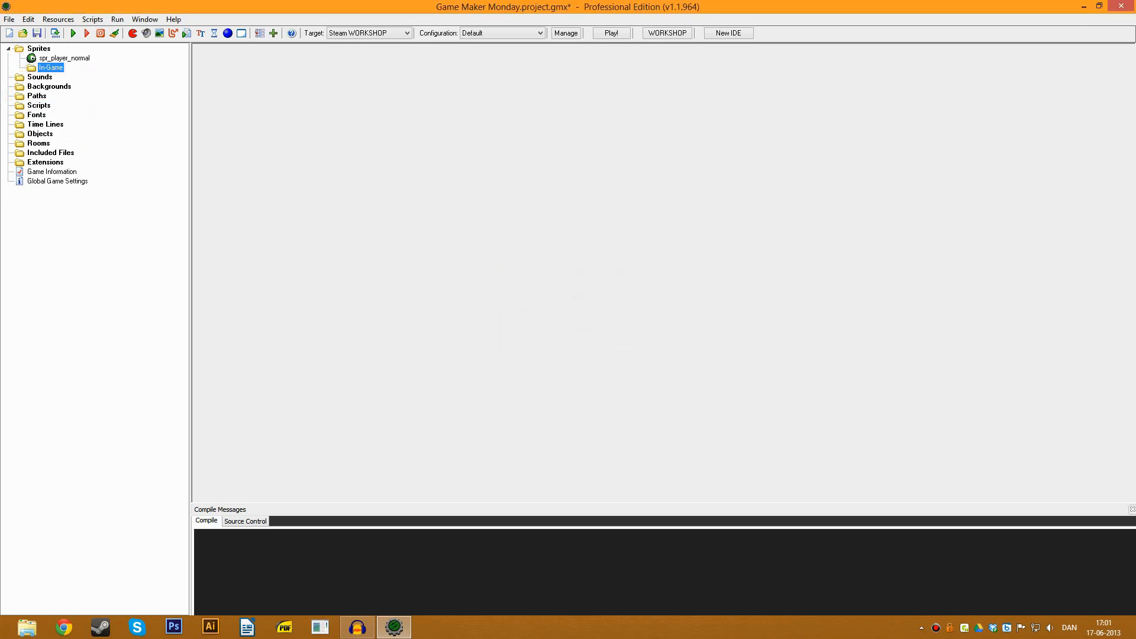
Create a Player subgroup inside the Sprites In-Game group and move spr_player_normal into it
right_click(51, 68)
key(Return)
text(Player)
key(Return)
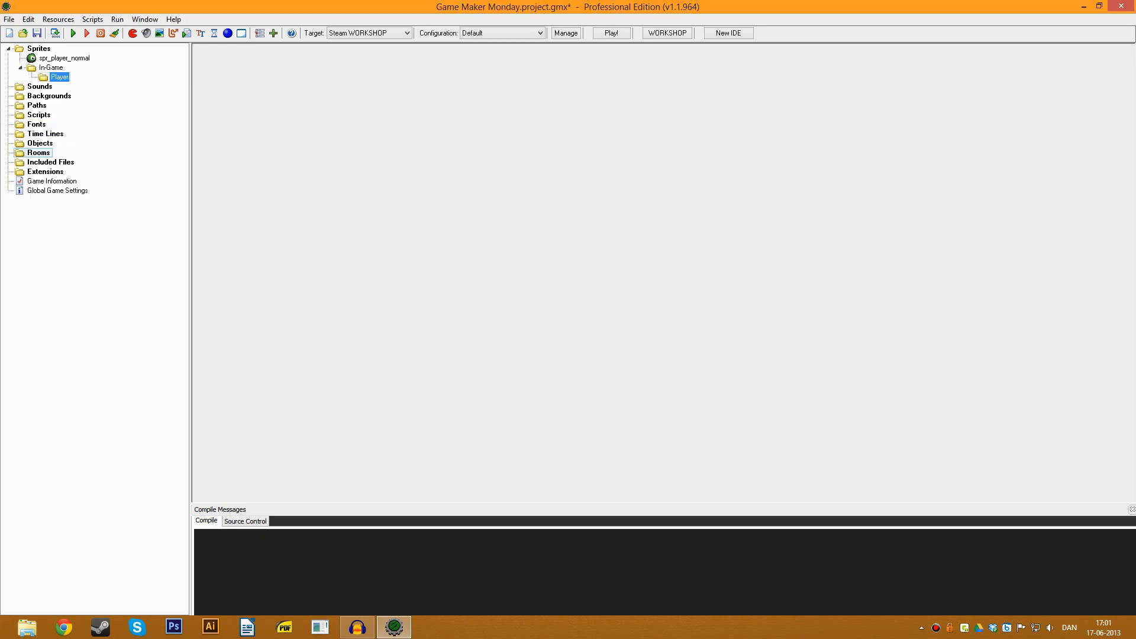
drag(62, 58, 62, 77)
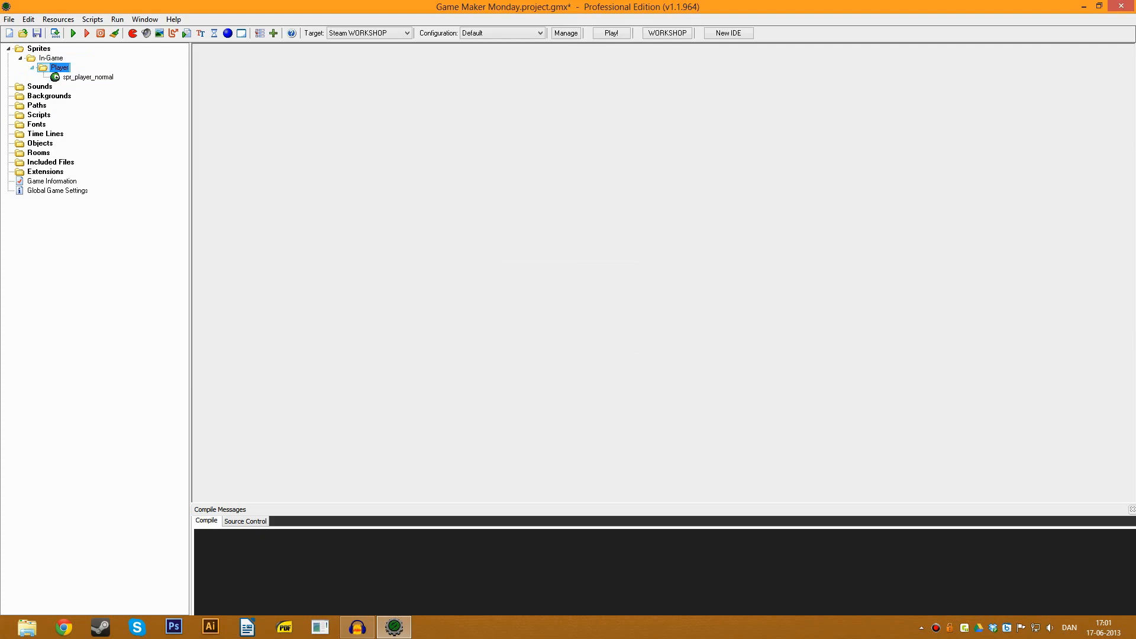
Create a group named In-Game under Objects
click(39, 152)
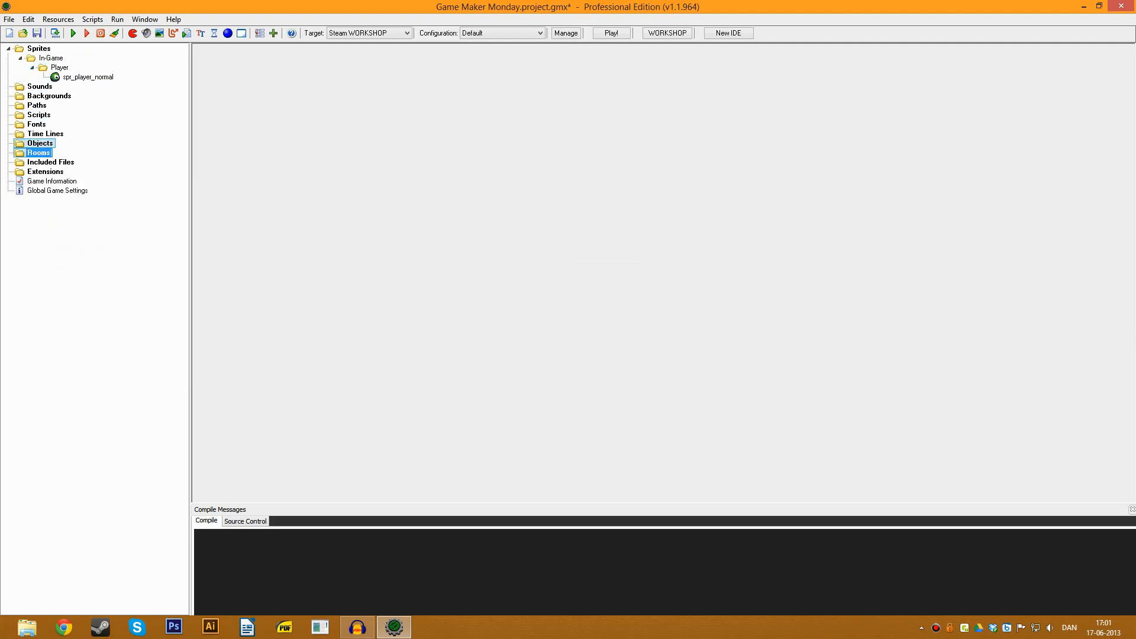
right_click(40, 144)
click(35, 197)
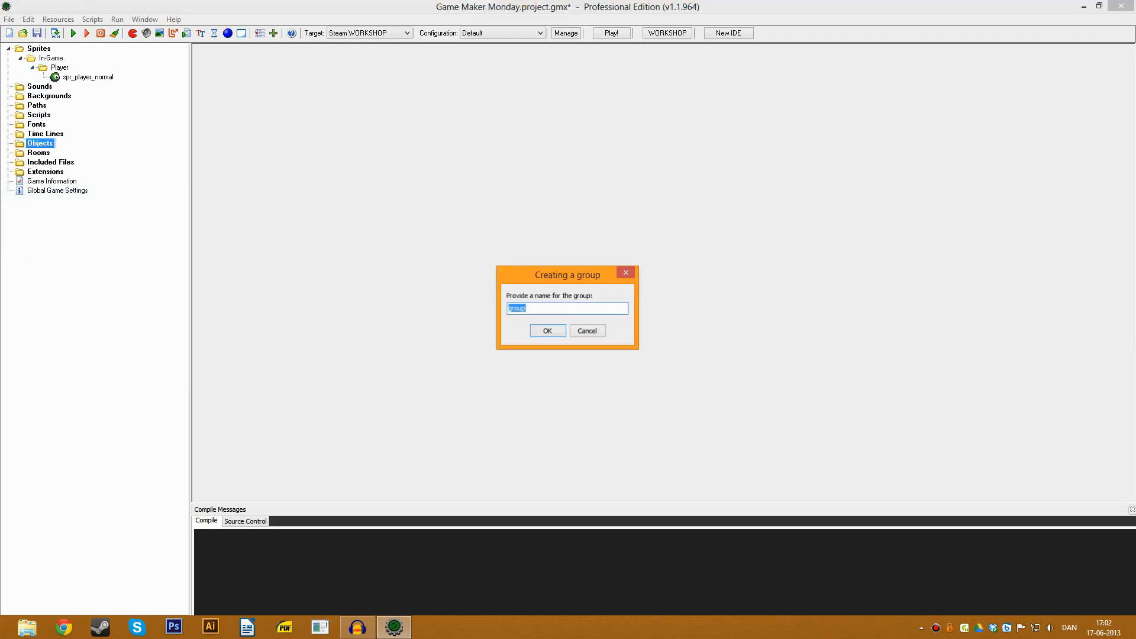
text(In-Game)
key(Return)
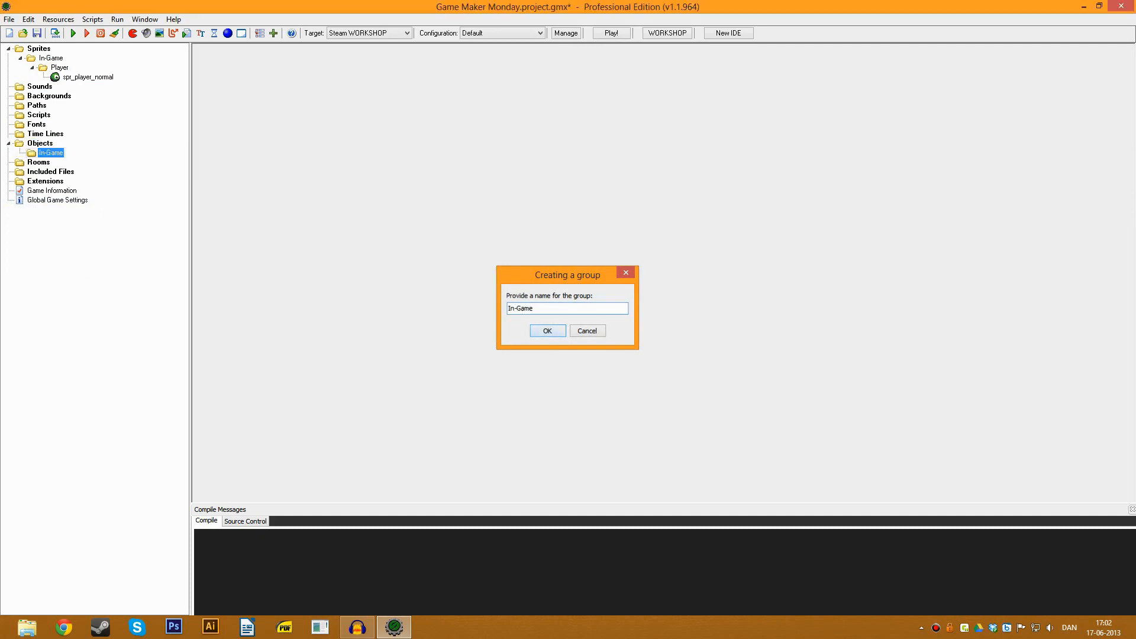
Create a Player subgroup inside the Objects In-Game group
right_click(51, 153)
click(56, 204)
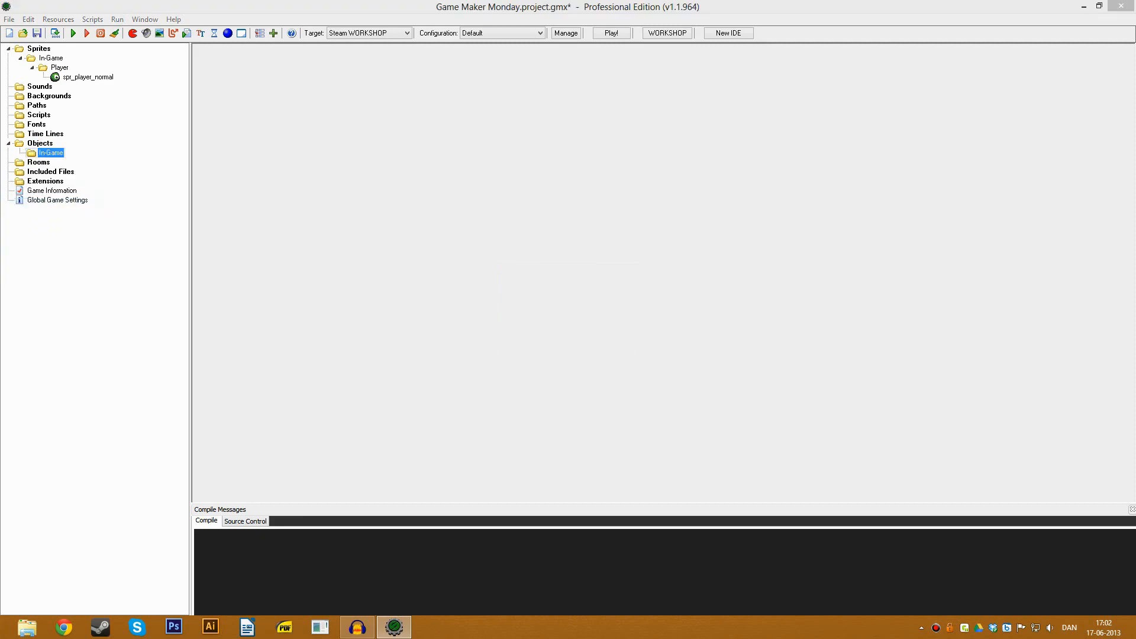
text(Player)
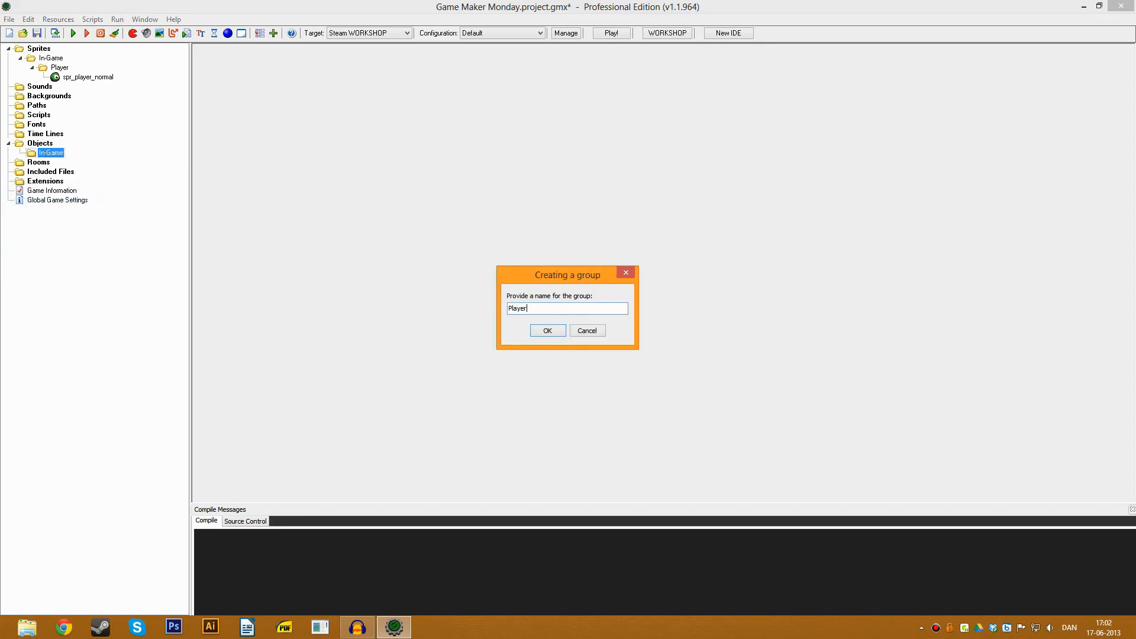
key(Return)
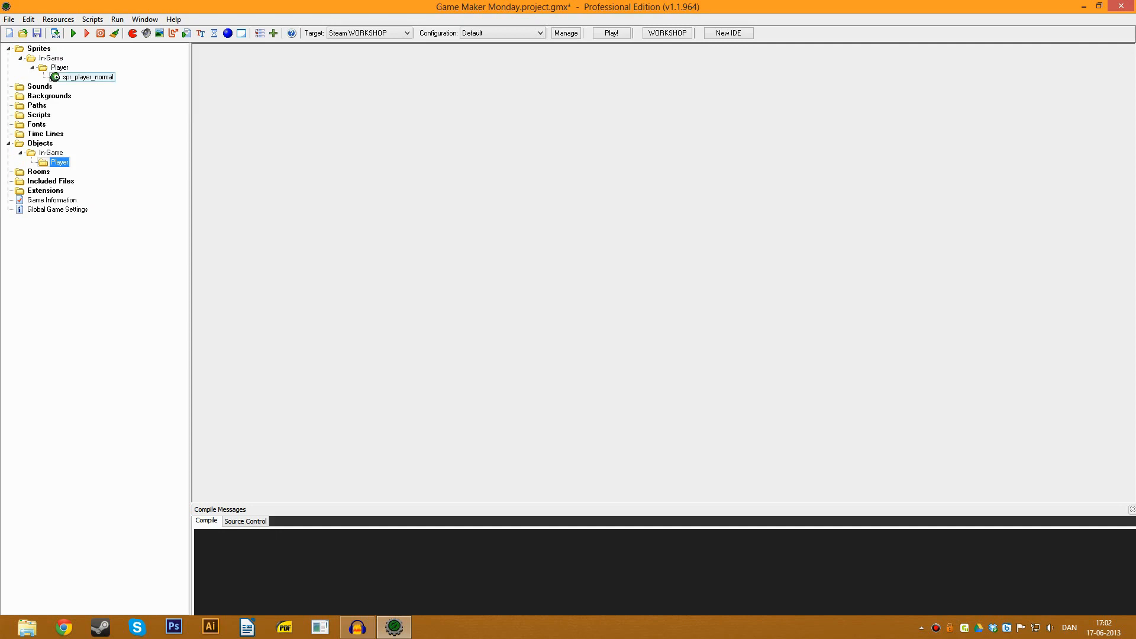
Examine the pixels of the first frame of spr_player_normal in the image editor, and close the sprite with its editors
double_click(88, 77)
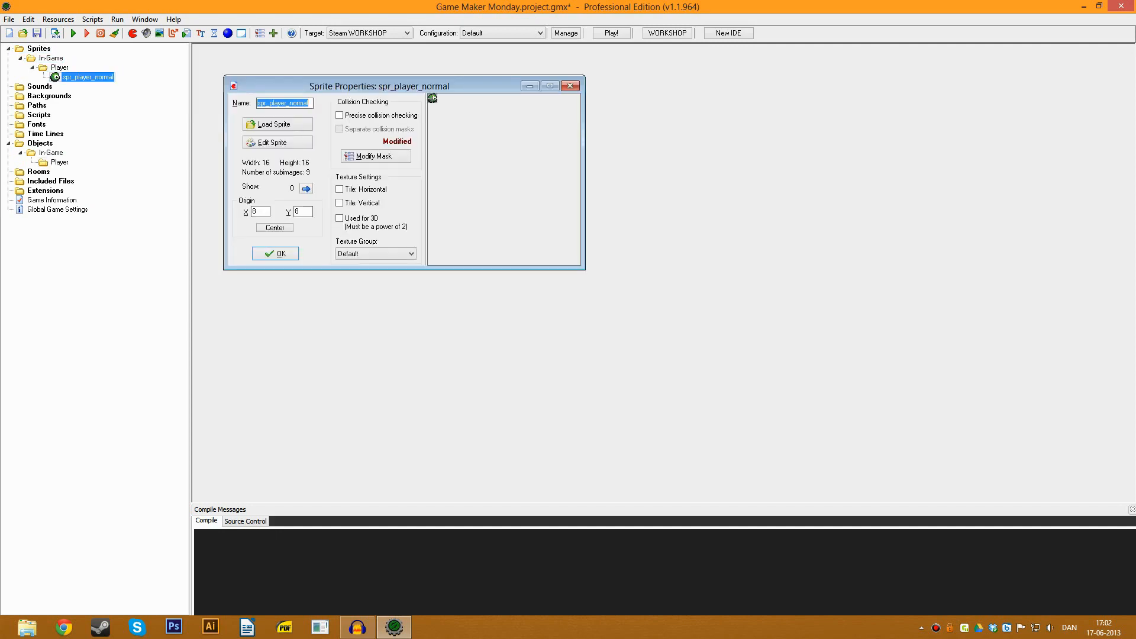
click(276, 254)
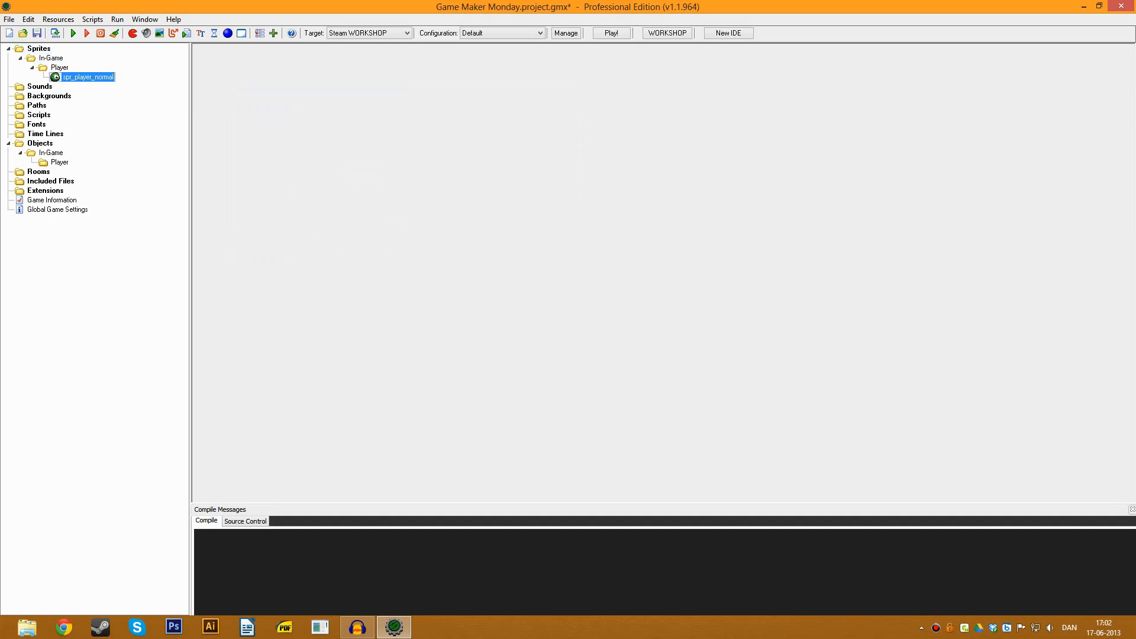
double_click(87, 77)
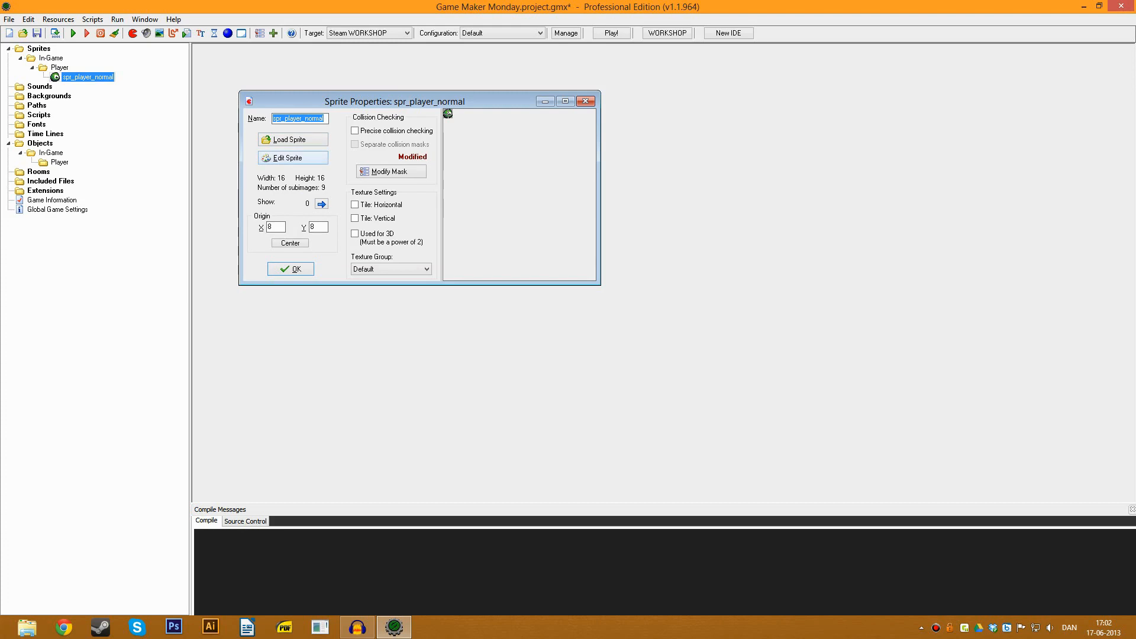
click(293, 157)
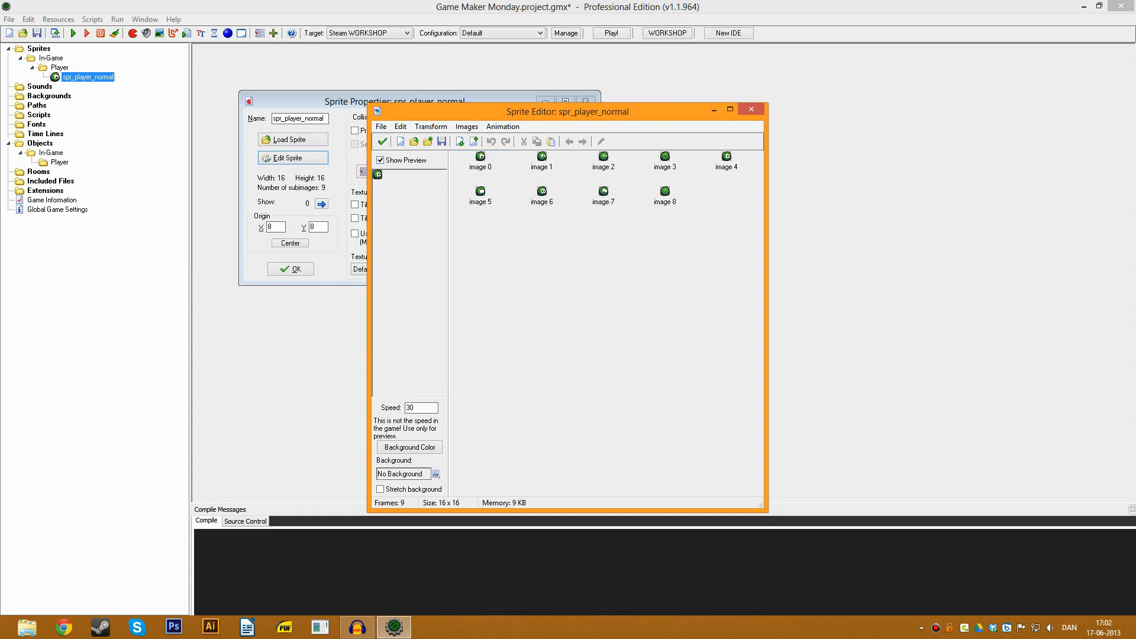
double_click(480, 158)
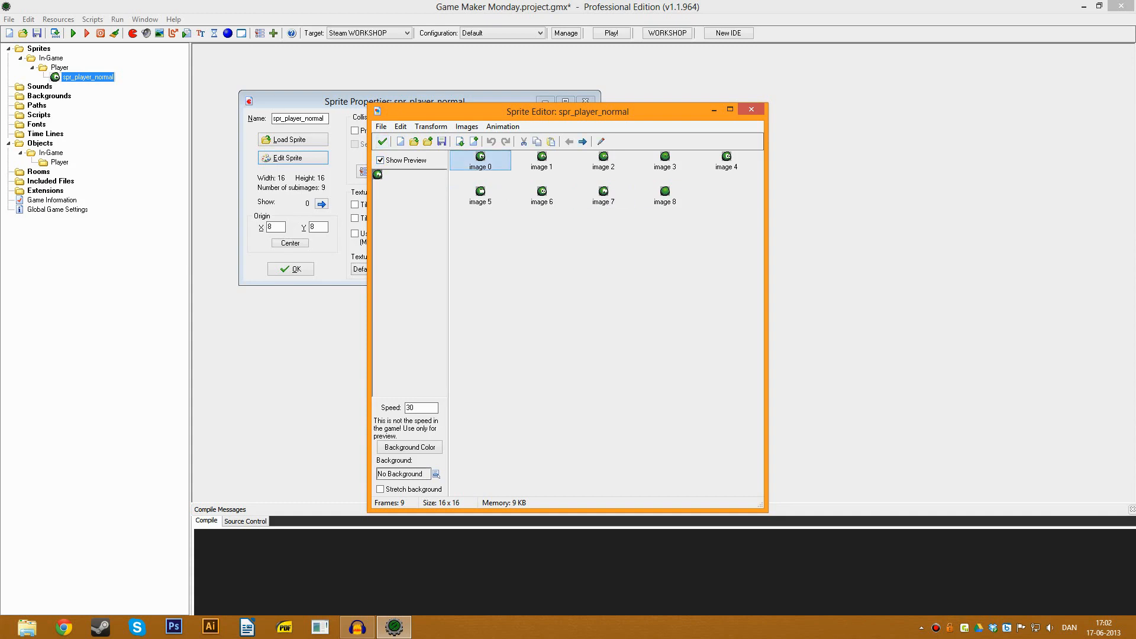
click(204, 31)
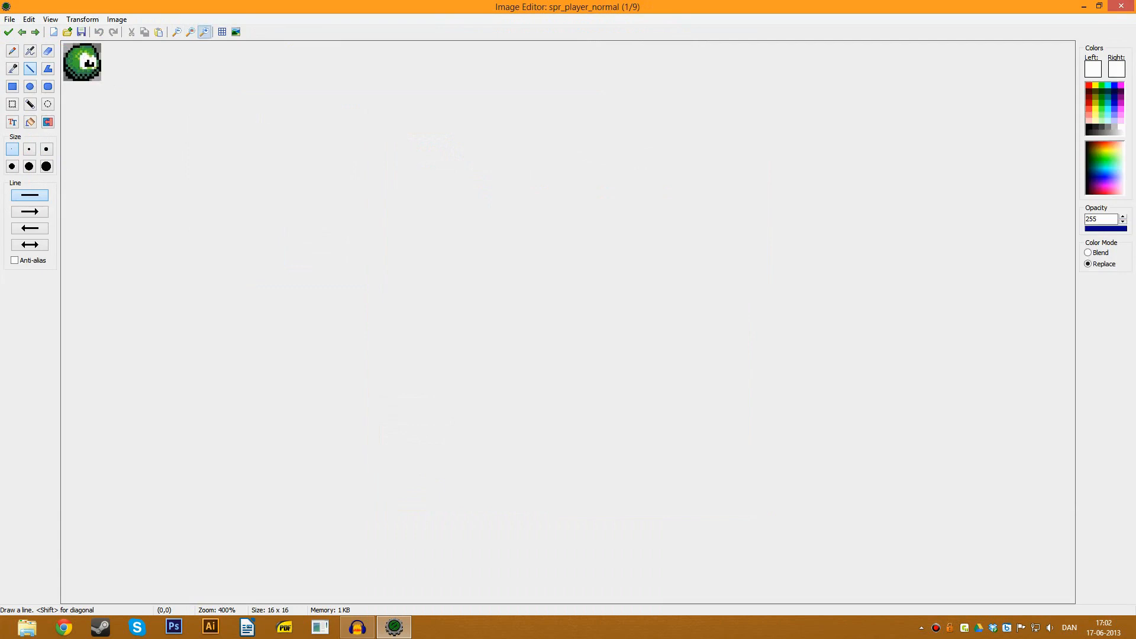
click(204, 32)
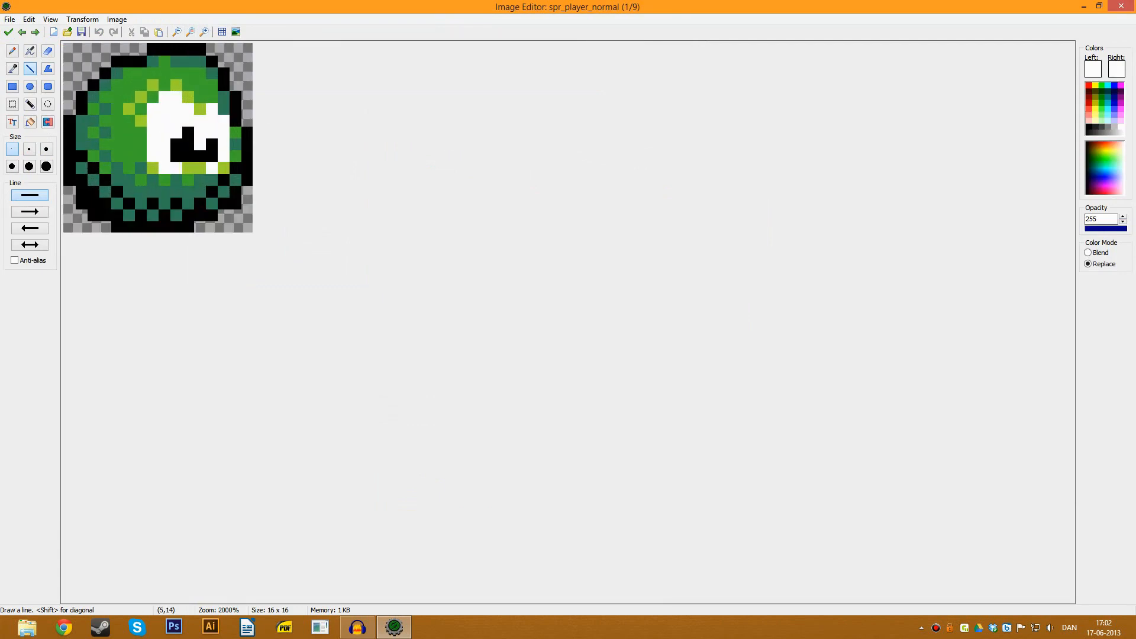
click(204, 32)
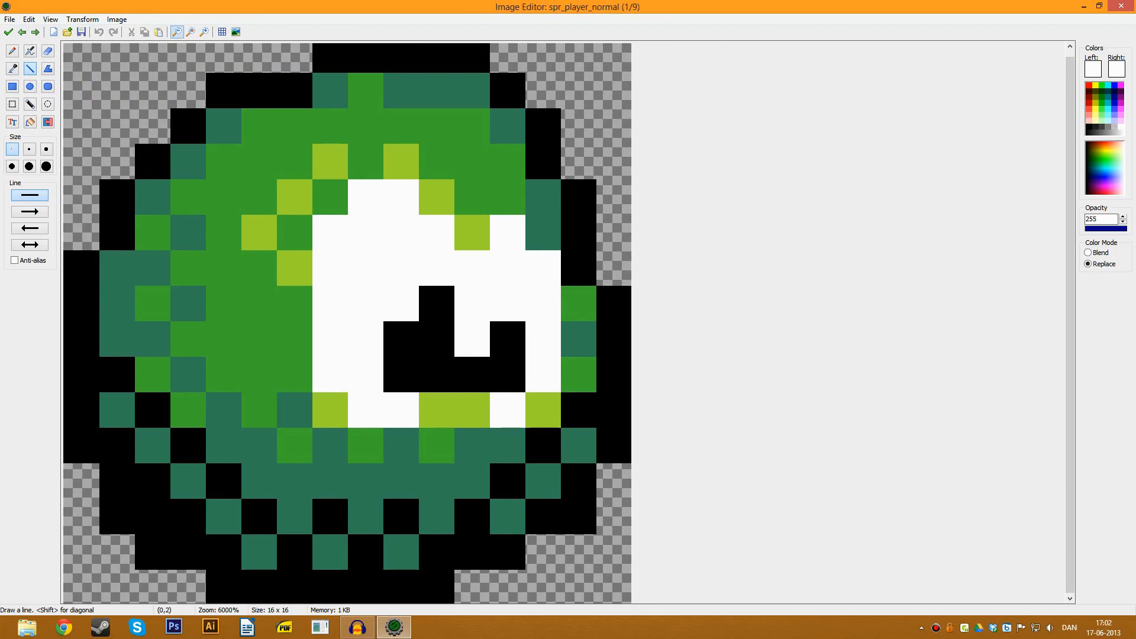
click(176, 32)
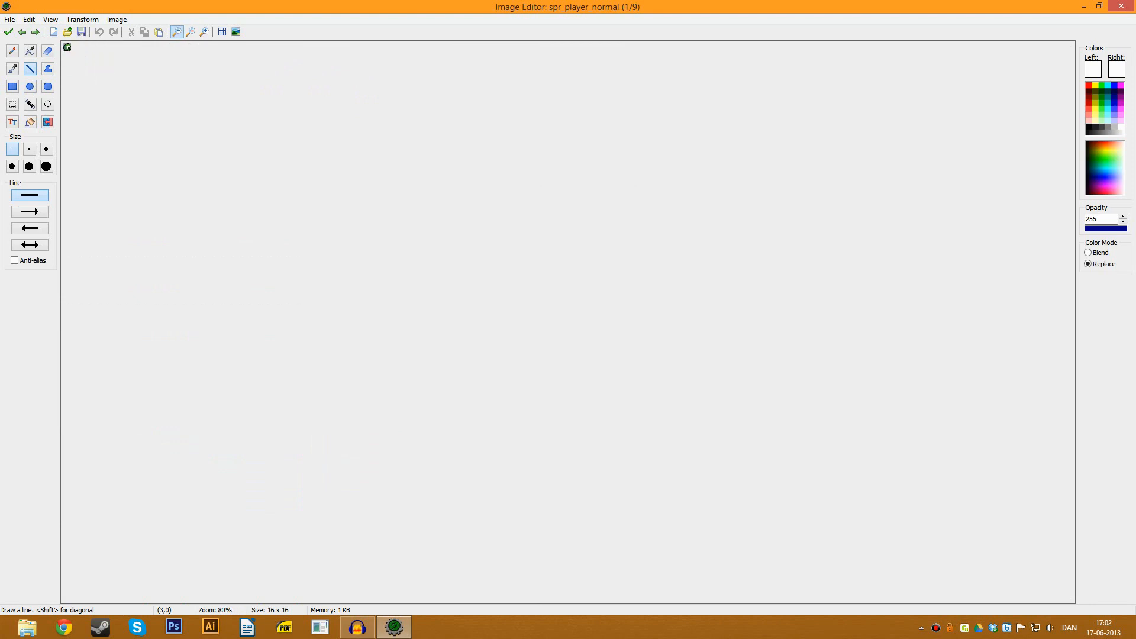
click(204, 32)
click(205, 32)
click(8, 32)
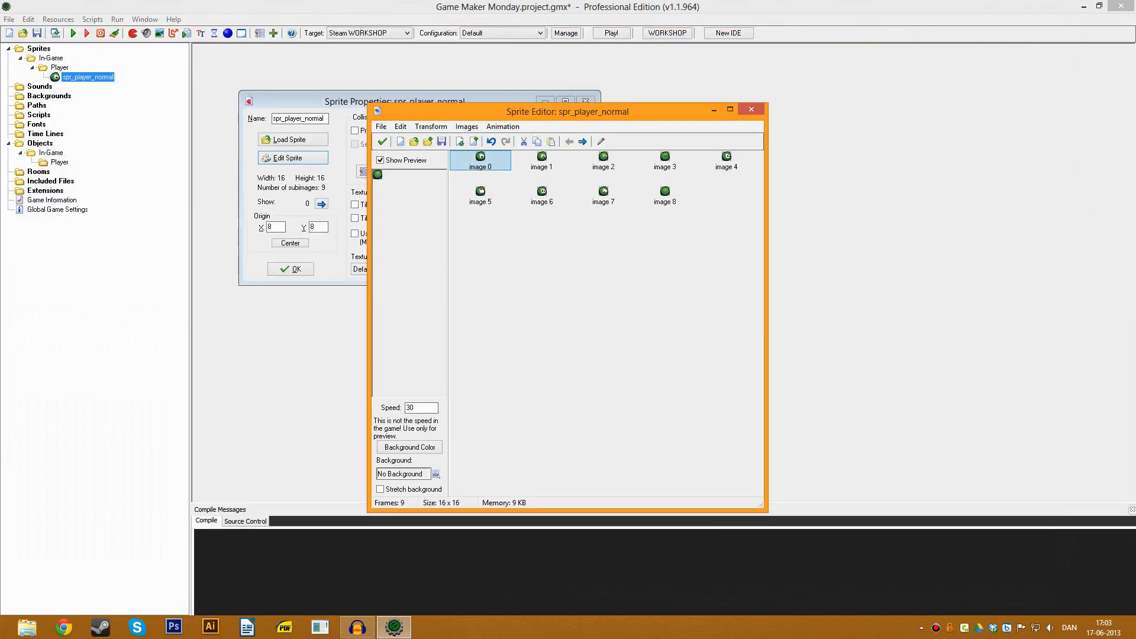
click(381, 141)
click(290, 269)
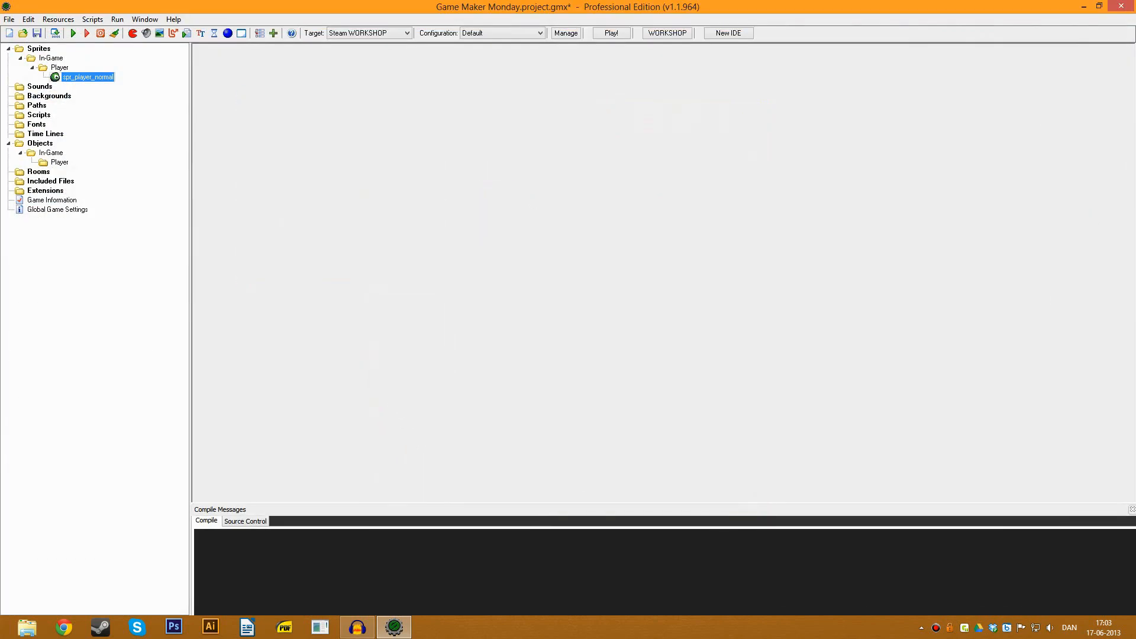
Collapse the Sprites folder and go through the Sounds, Backgrounds, Paths, Scripts, Fonts and Time Lines resource categories
click(20, 58)
click(8, 49)
click(38, 58)
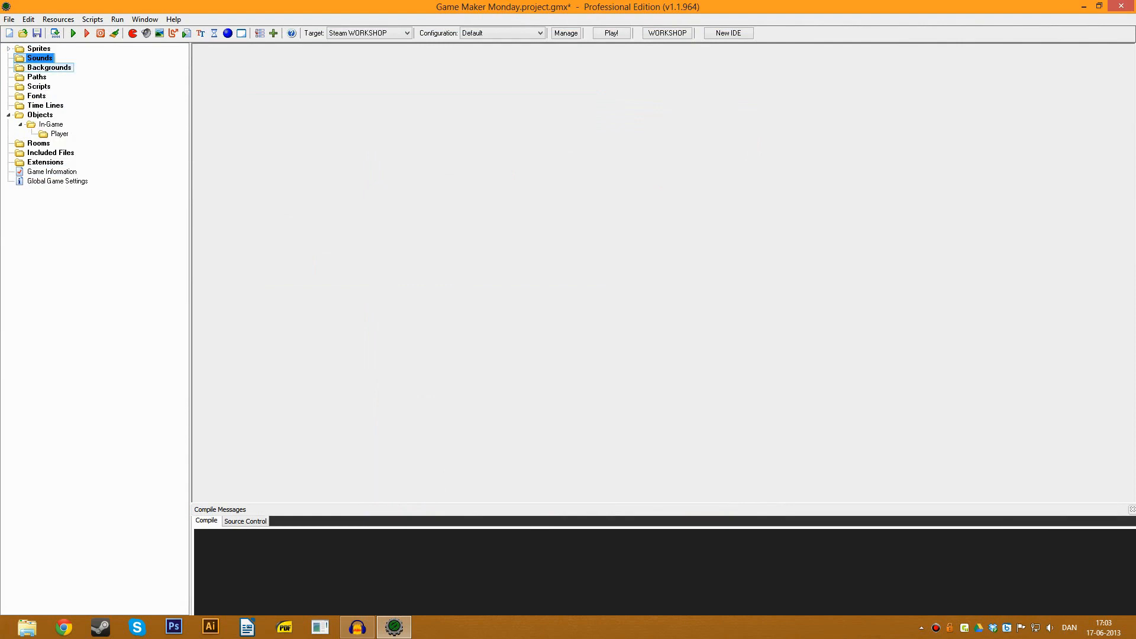
click(49, 67)
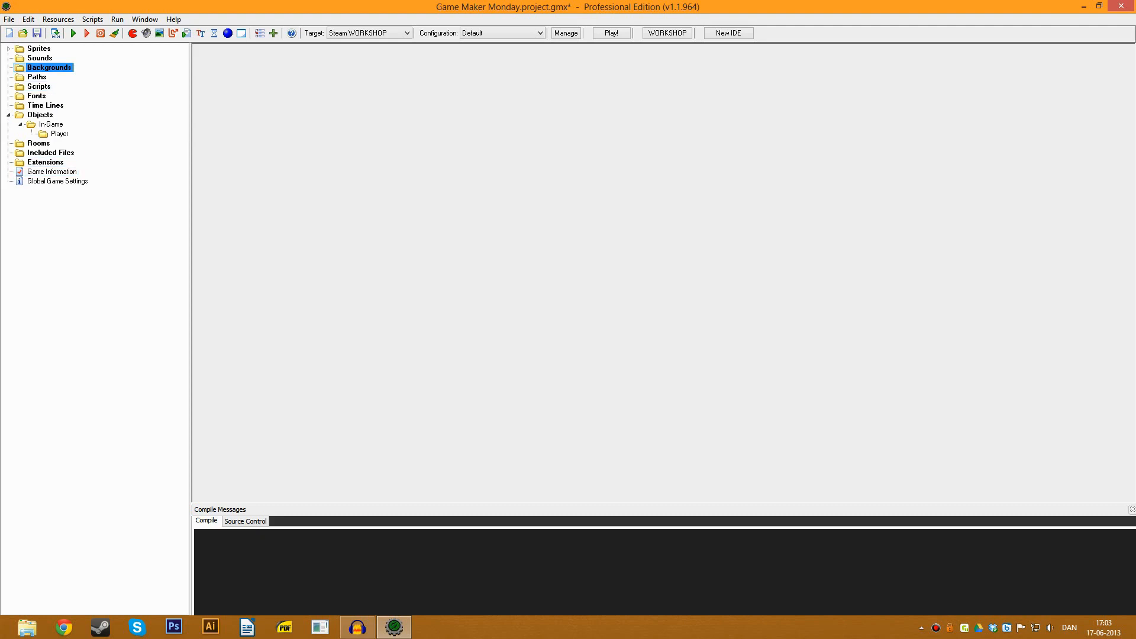
click(36, 77)
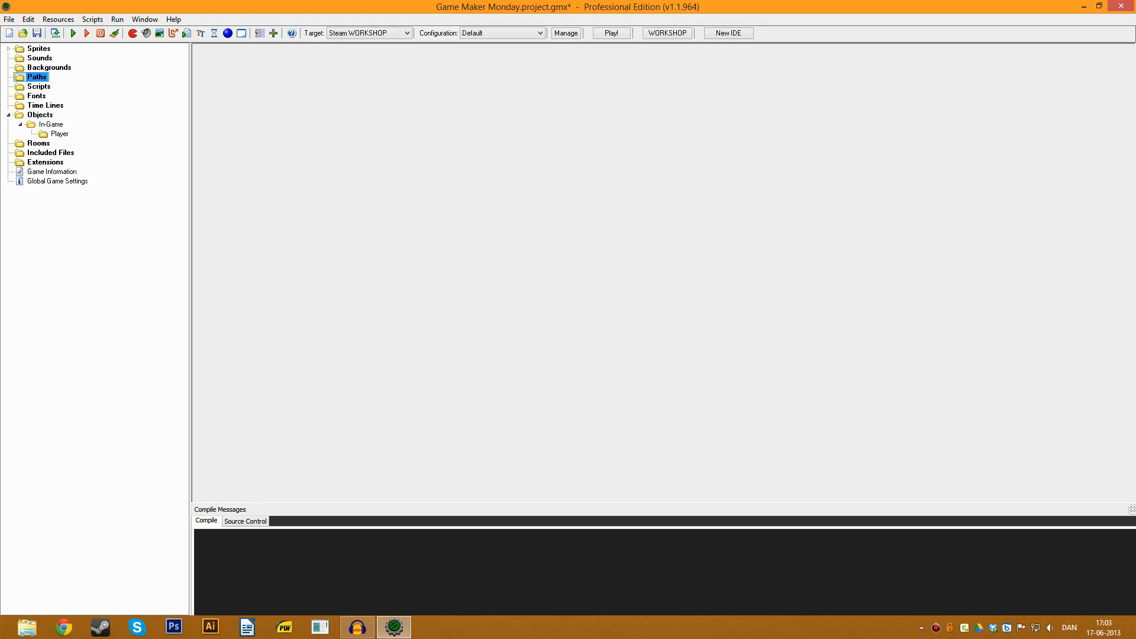
click(39, 87)
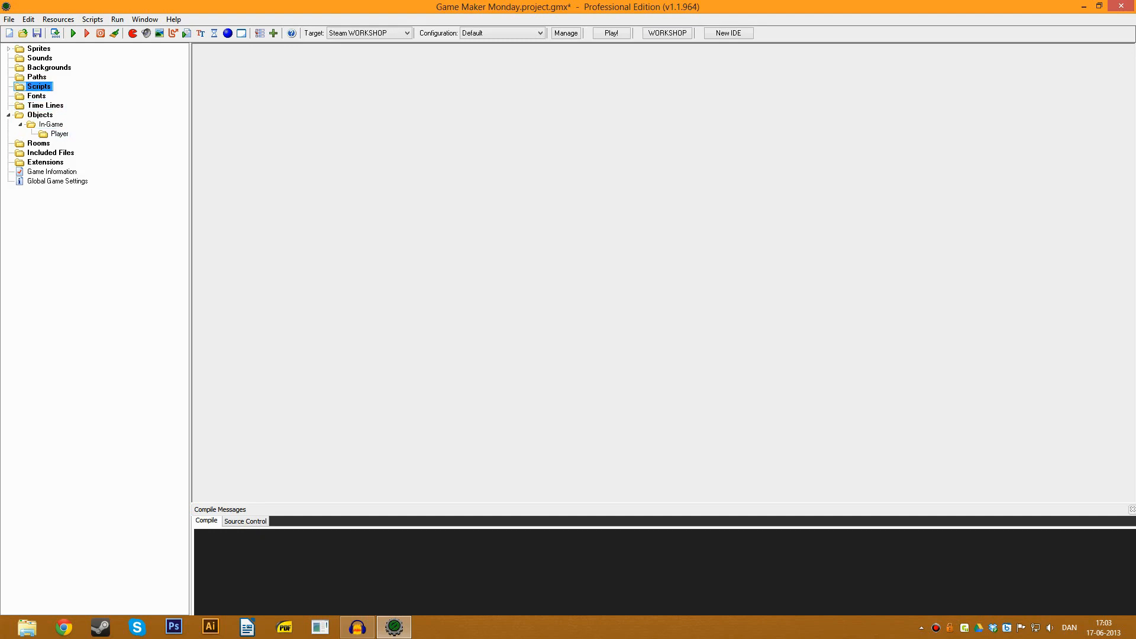
click(36, 96)
click(46, 105)
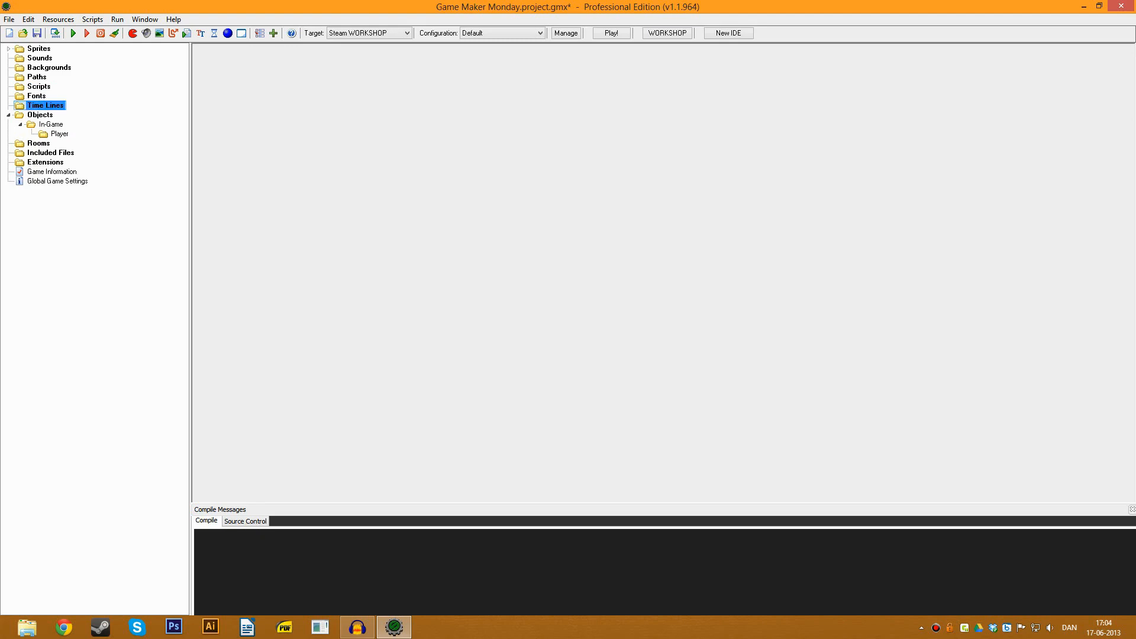
Create a time line with the default name and close its properties
right_click(46, 105)
click(53, 111)
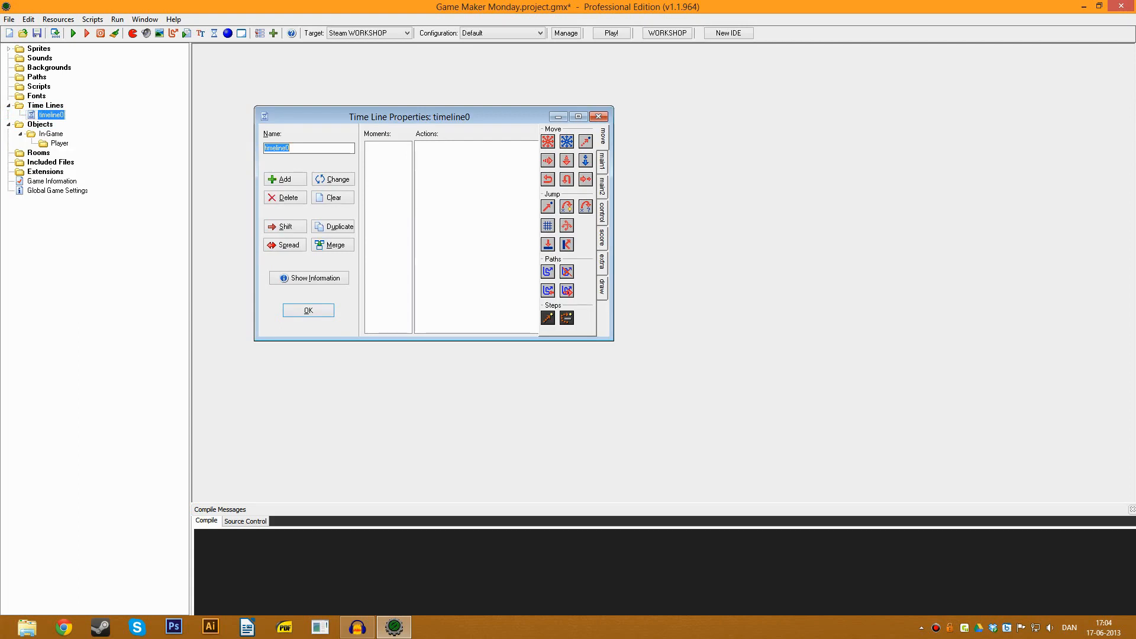
key(Return)
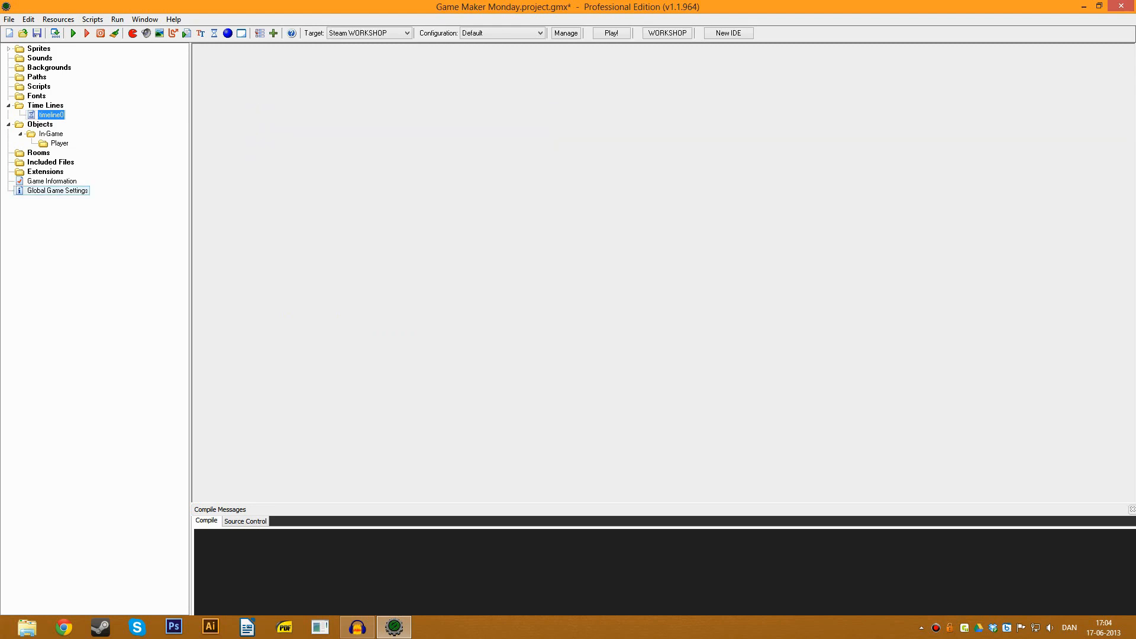
Delete the time line from the Time Lines folder
right_click(42, 123)
right_click(48, 116)
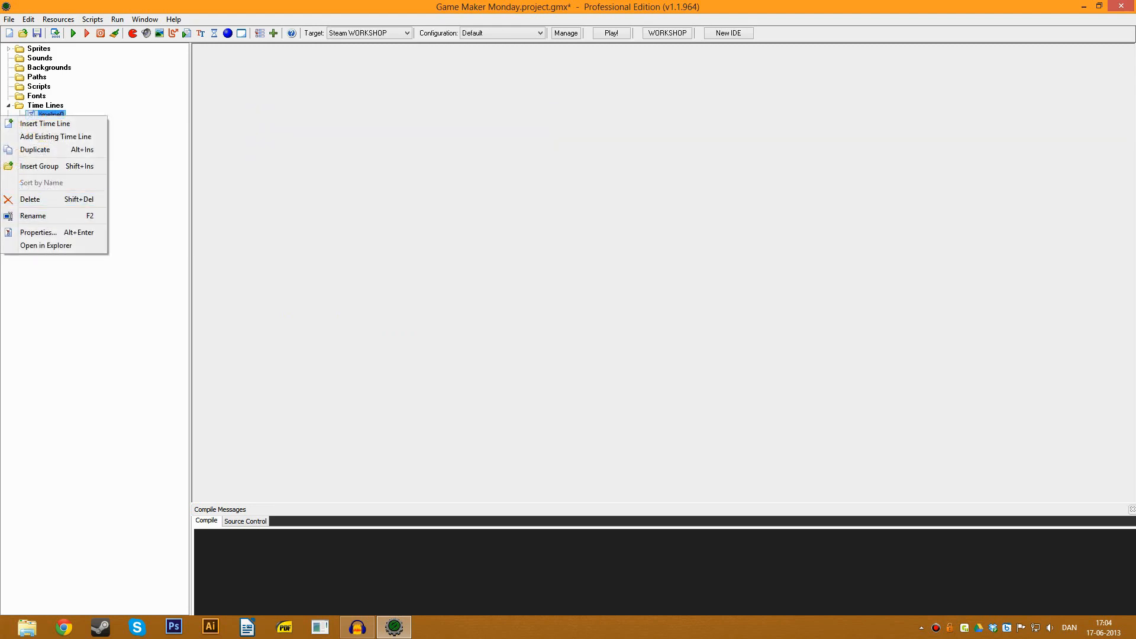
click(30, 199)
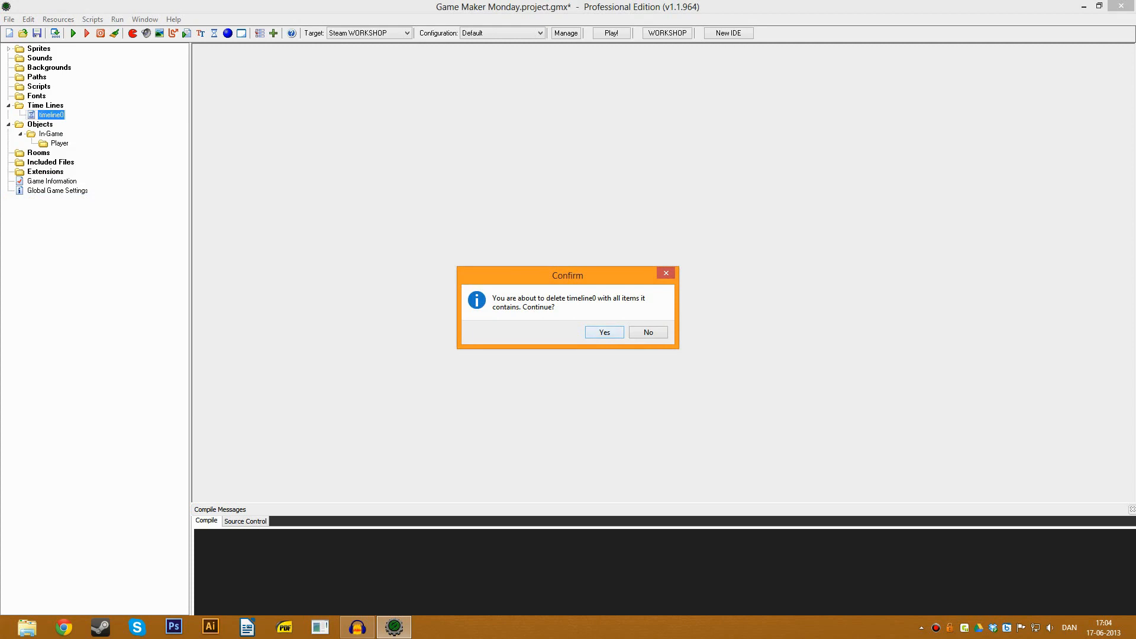
key(Return)
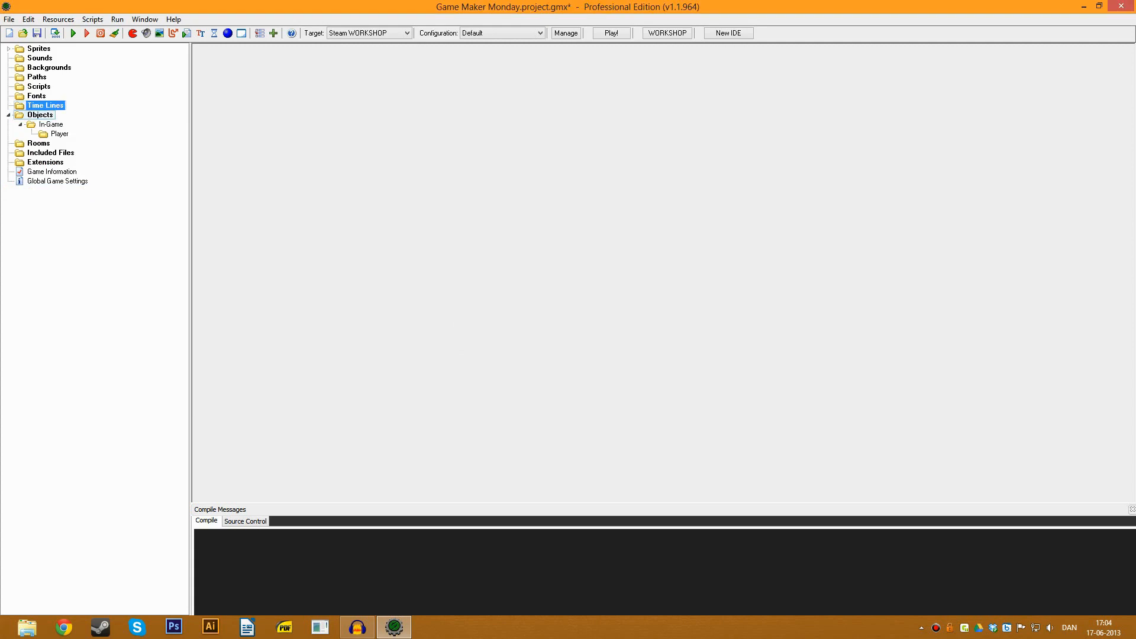
Create an object named obj_player_normal in the Objects Player group and assign it the sprite spr_player_normal
click(40, 115)
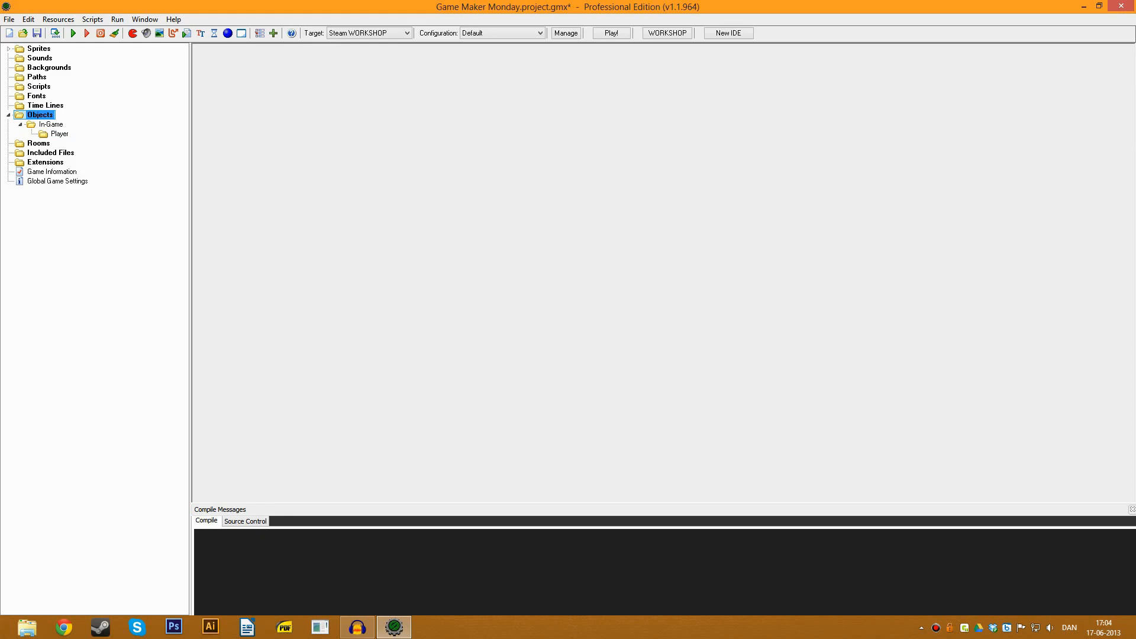
right_click(60, 133)
click(36, 140)
drag(326, 149, 311, 149)
text(_player_normal)
click(358, 174)
mouse_move(393, 196)
mouse_move(459, 195)
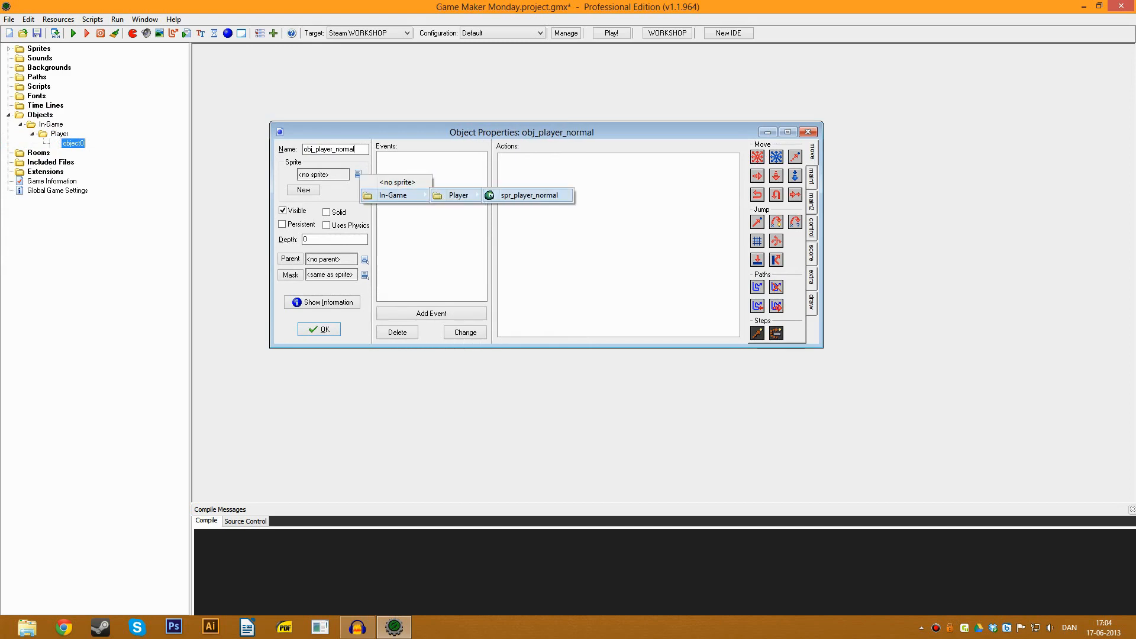
click(529, 195)
Try to add an Execute Code action to obj_player_normal without choosing an event
click(431, 313)
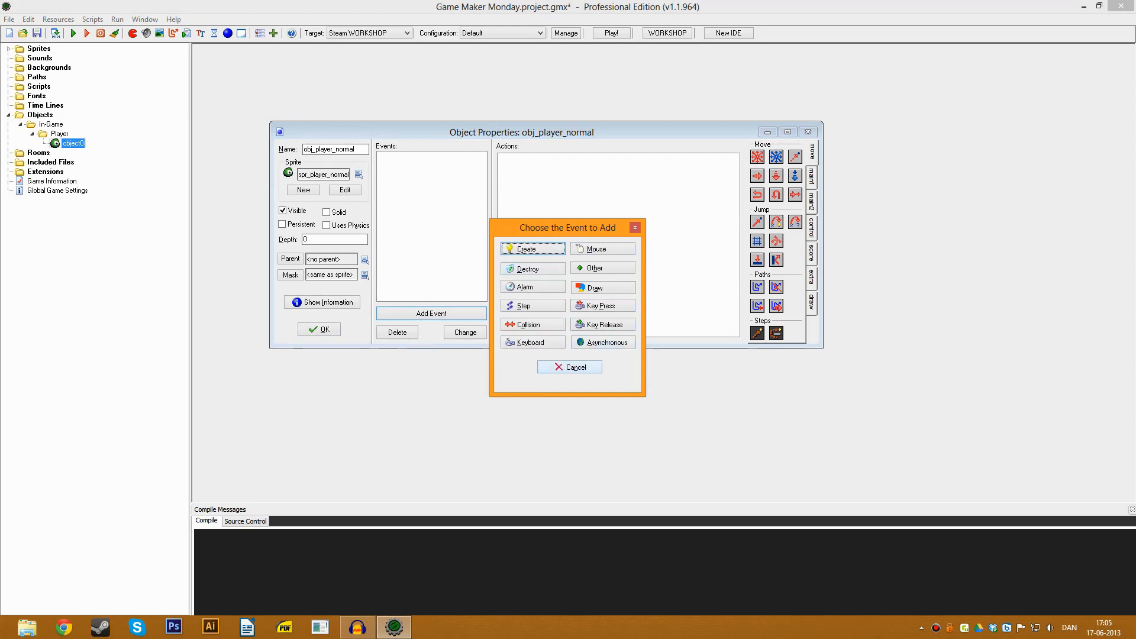
click(569, 367)
click(812, 227)
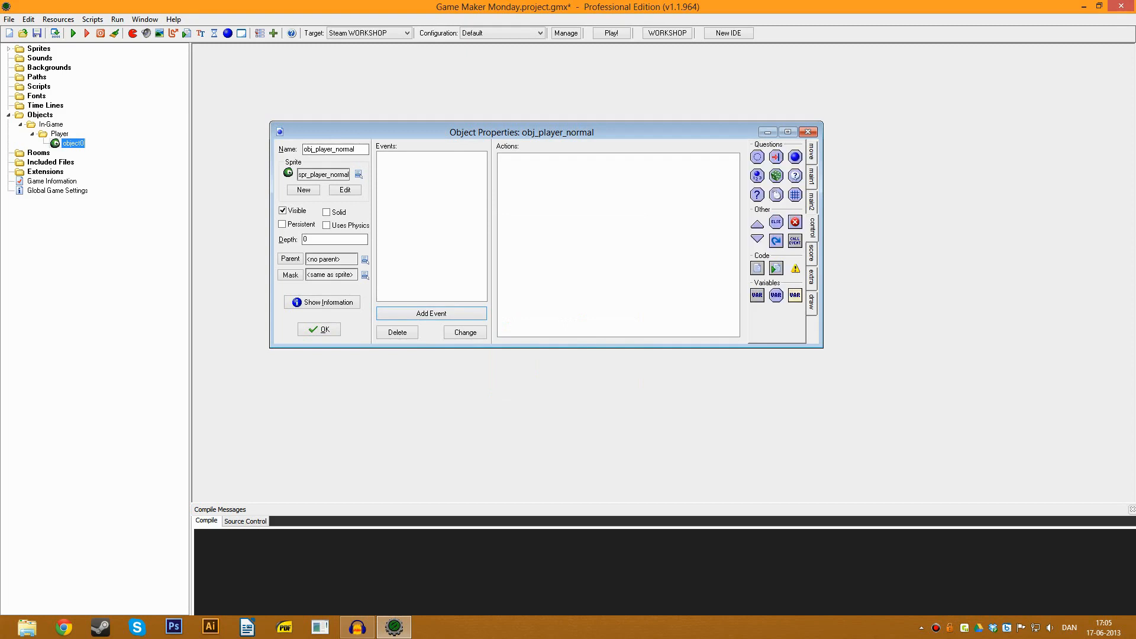
drag(758, 268, 618, 245)
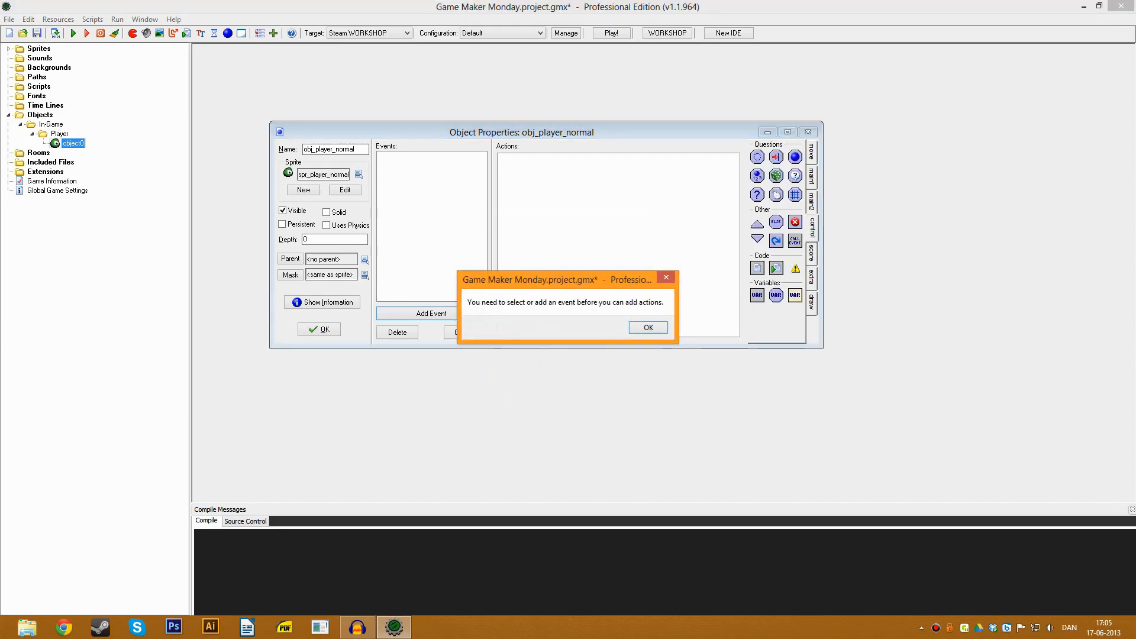
click(649, 327)
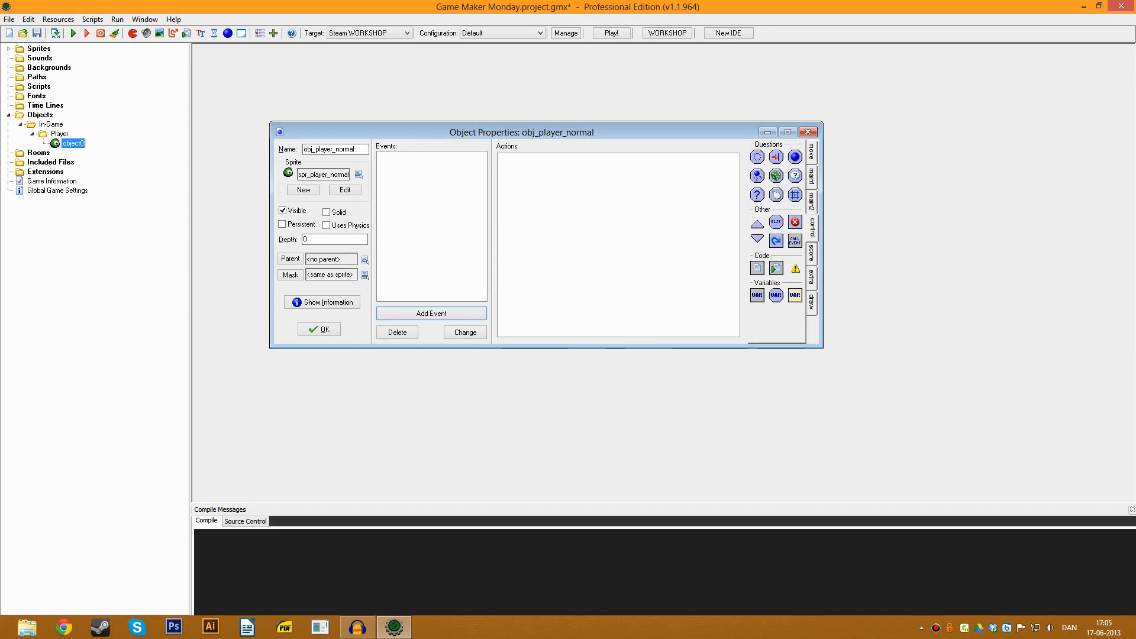
Add a Create event with an empty Execute Code action to obj_player_normal and confirm the object
click(432, 313)
click(533, 249)
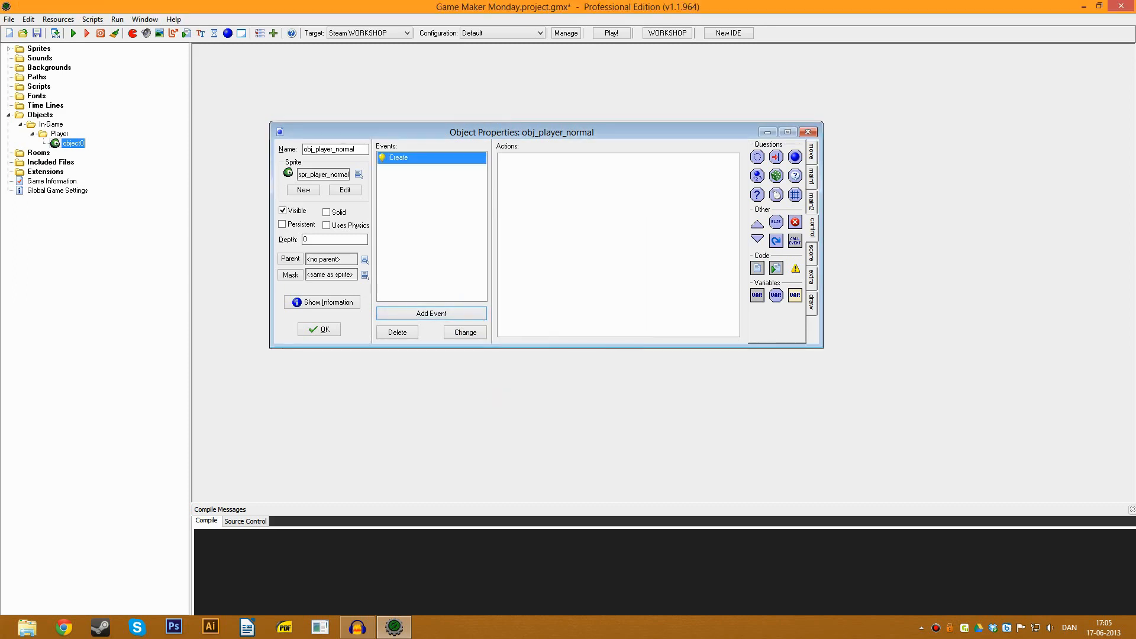
drag(757, 268, 618, 245)
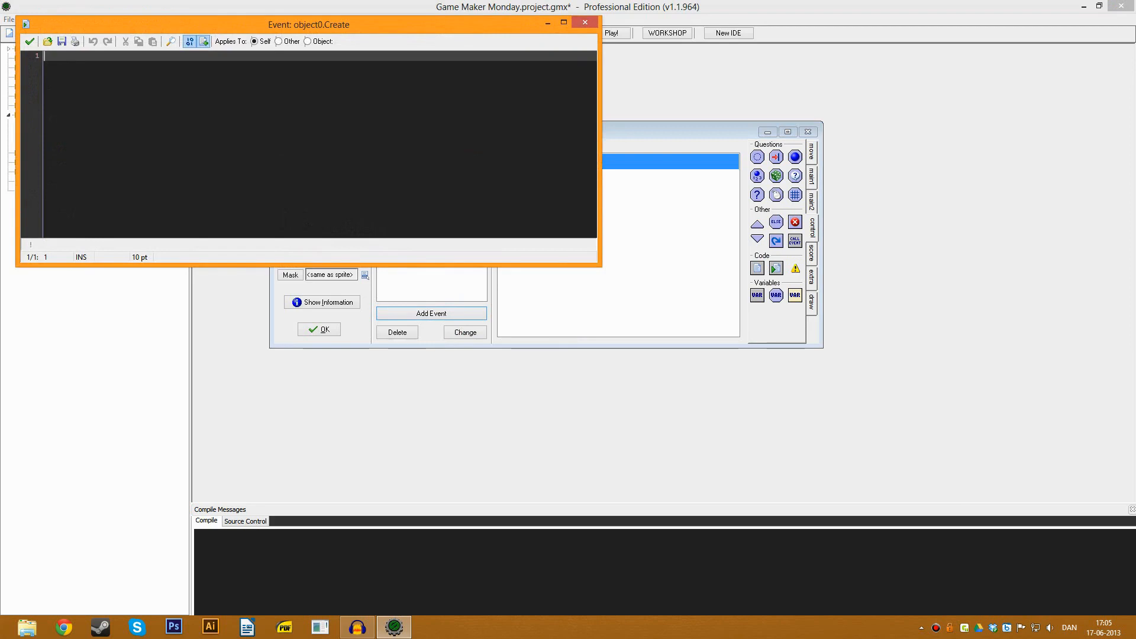
key(Escape)
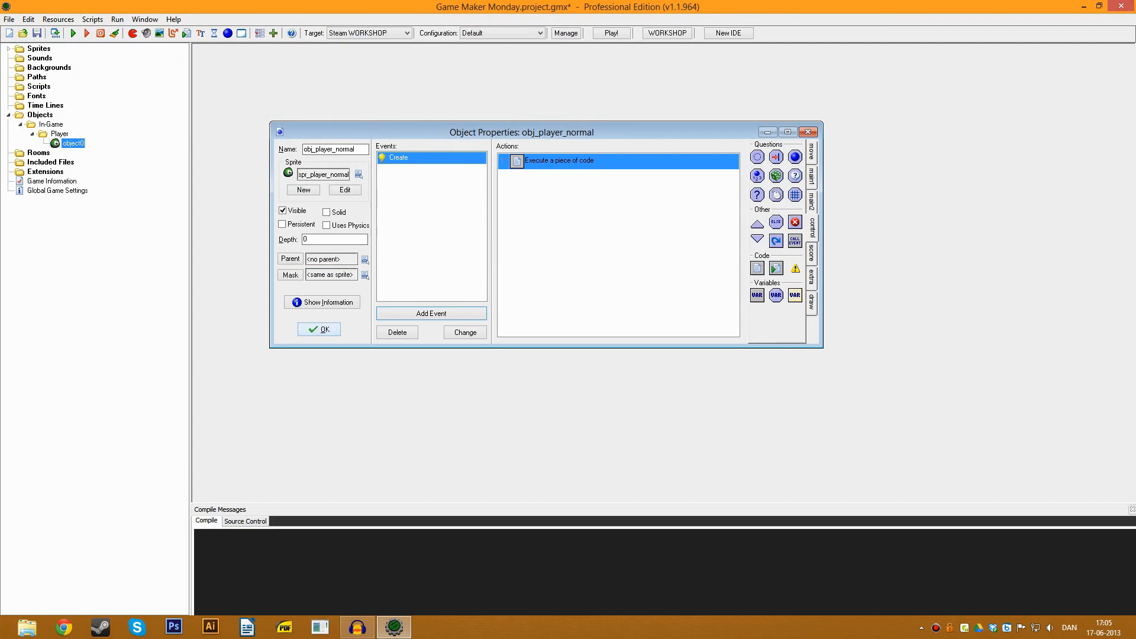
click(319, 329)
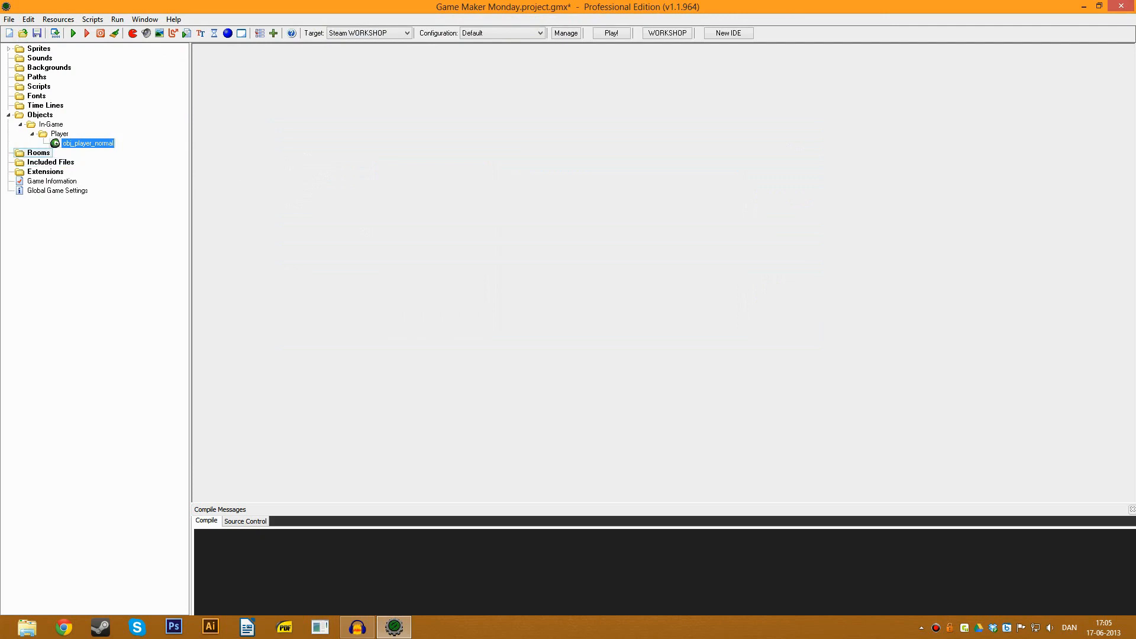
Create a room with X and Y snap set to 16, place one obj_player_normal instance in its left part, and confirm the room
right_click(3, 154)
click(40, 162)
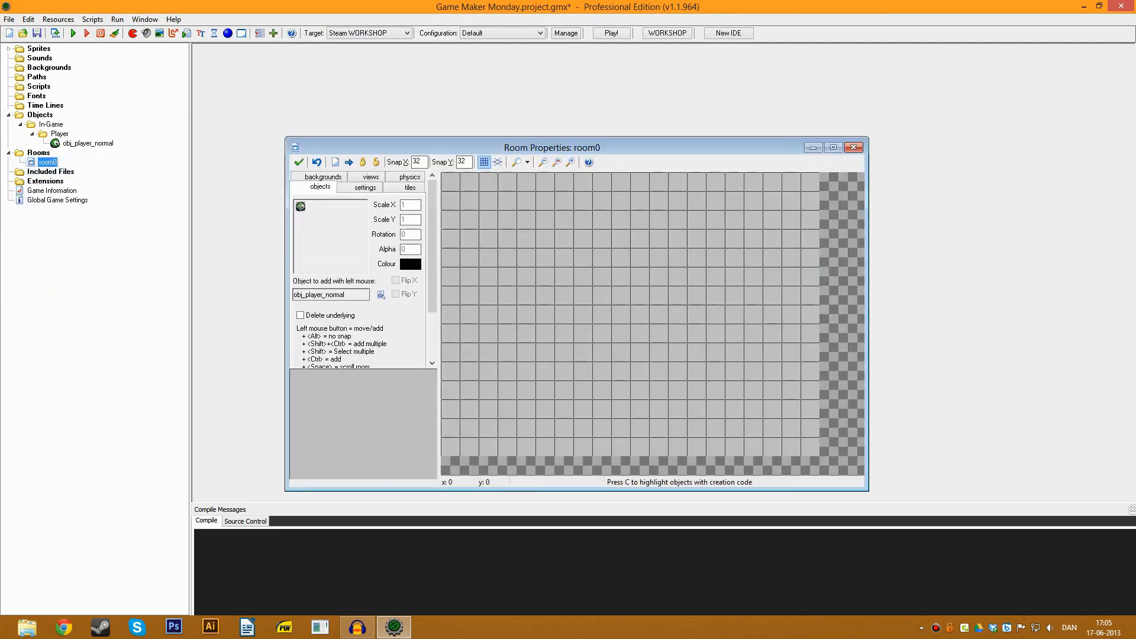
text(16)
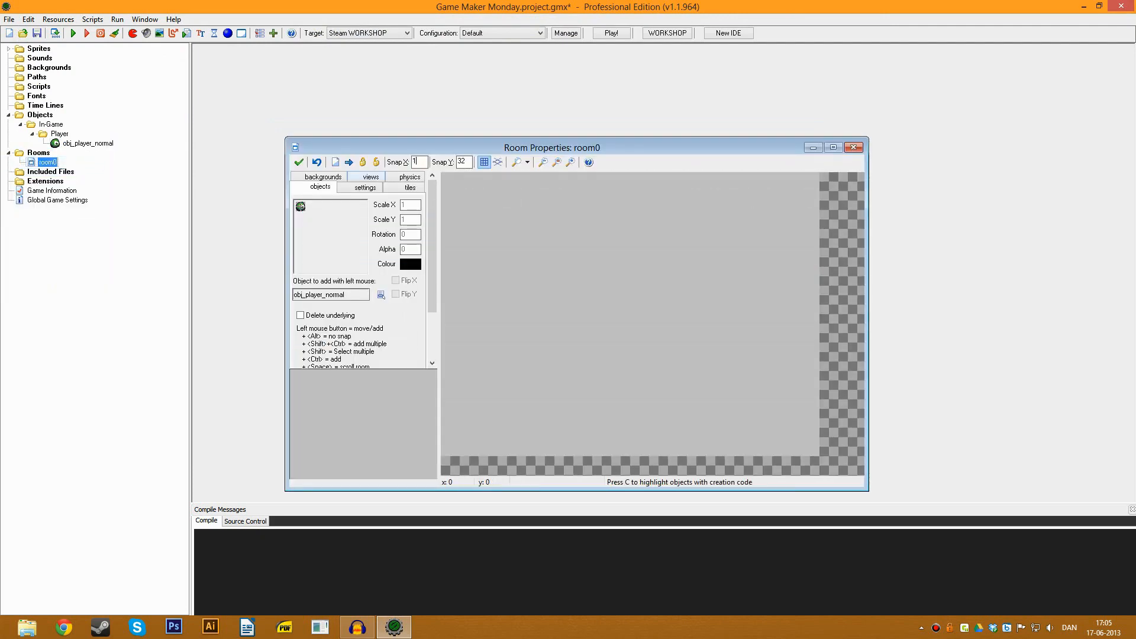
key(Tab)
text(16)
drag(517, 296, 498, 314)
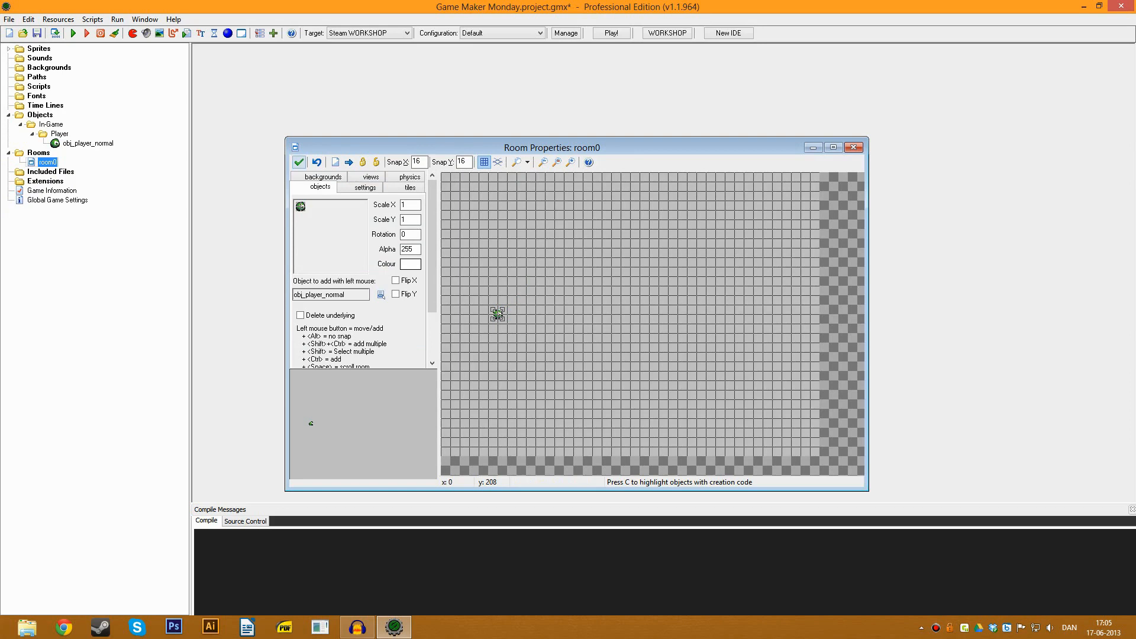
click(298, 162)
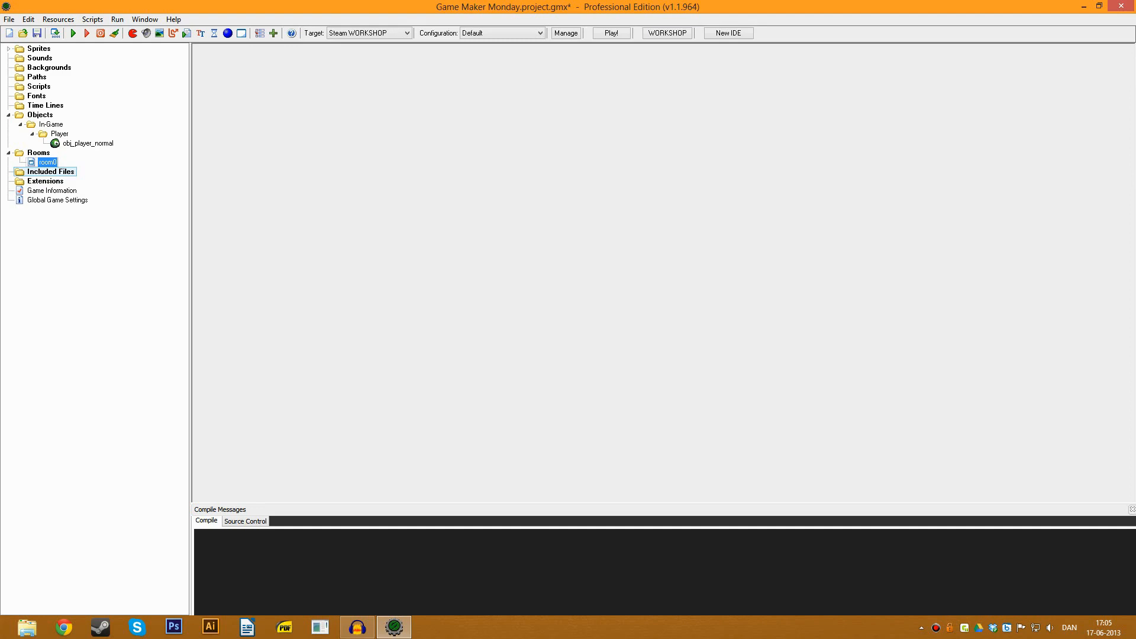
Save the project, test-run the game and close the game window
click(37, 33)
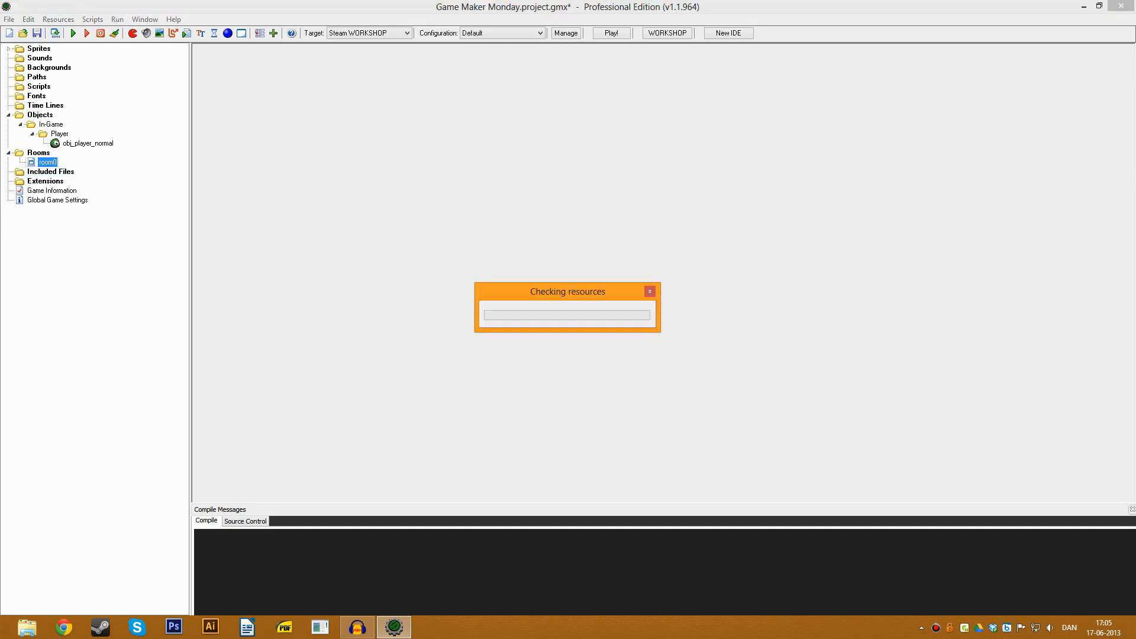
click(73, 33)
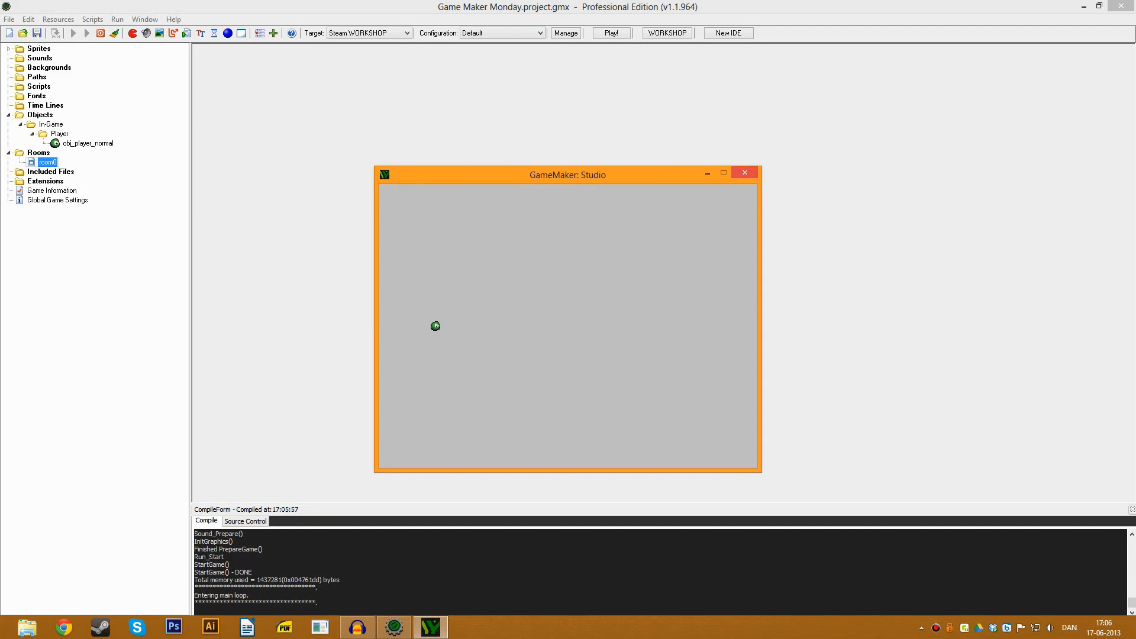
key(Escape)
Open the code in obj_player_normal's Create event and write a //Setup comment followed by image_speed = 0
double_click(88, 143)
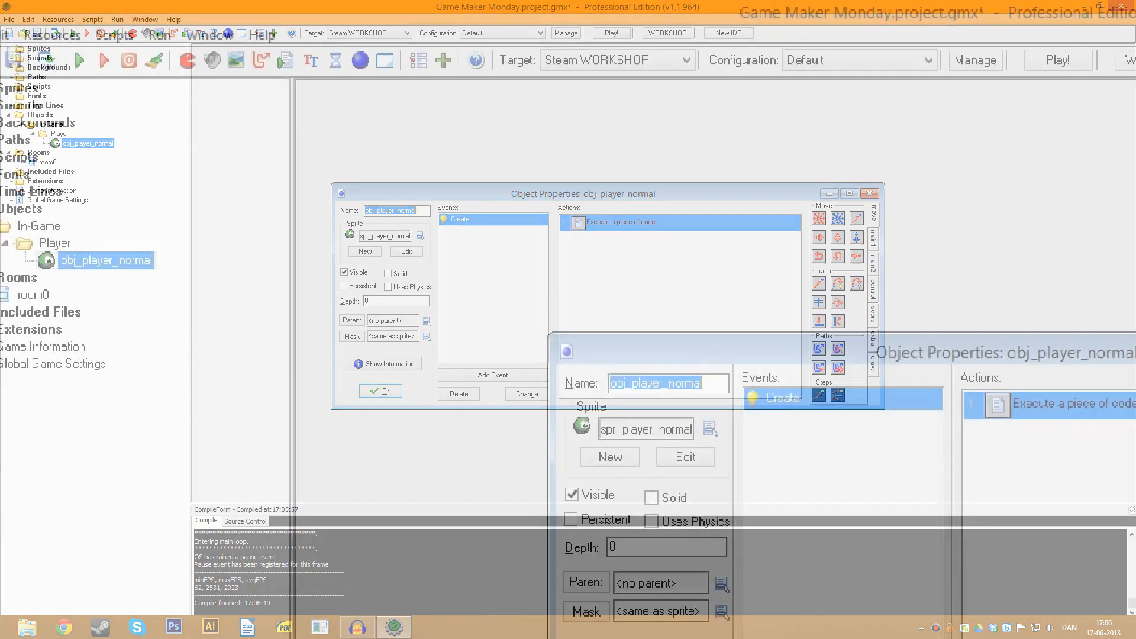
double_click(621, 222)
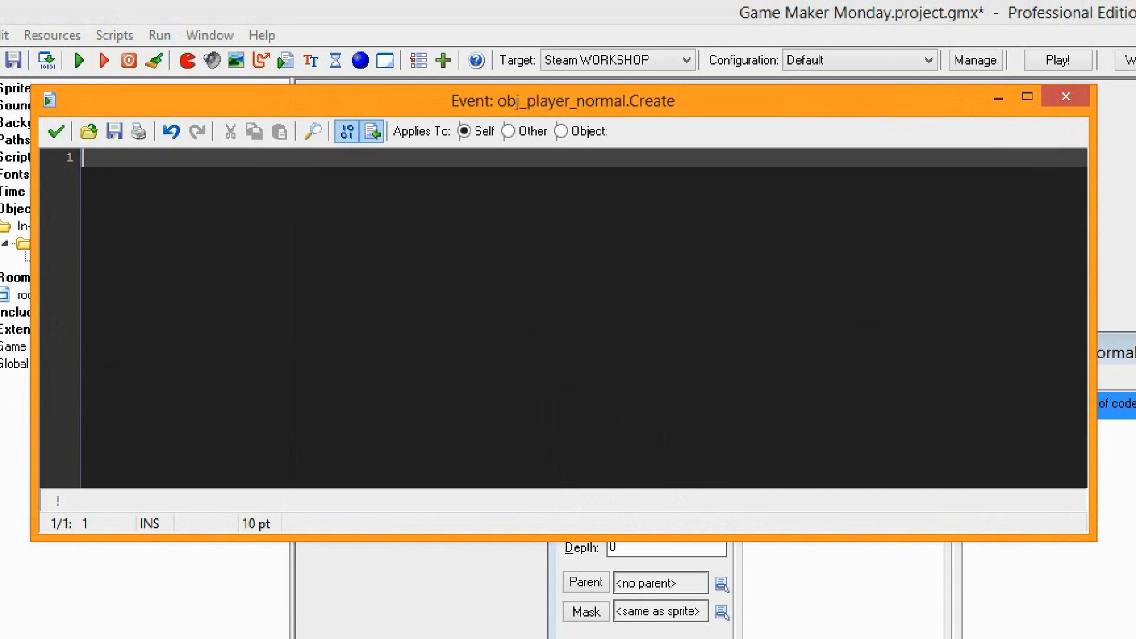
text(//)
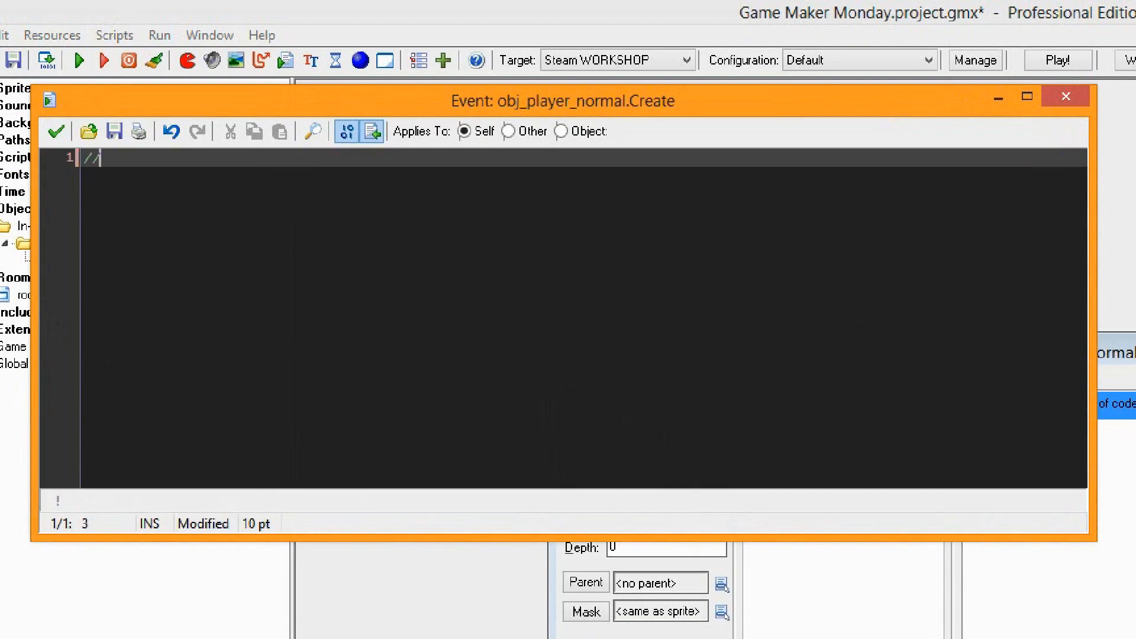
text(setup)
key(Return)
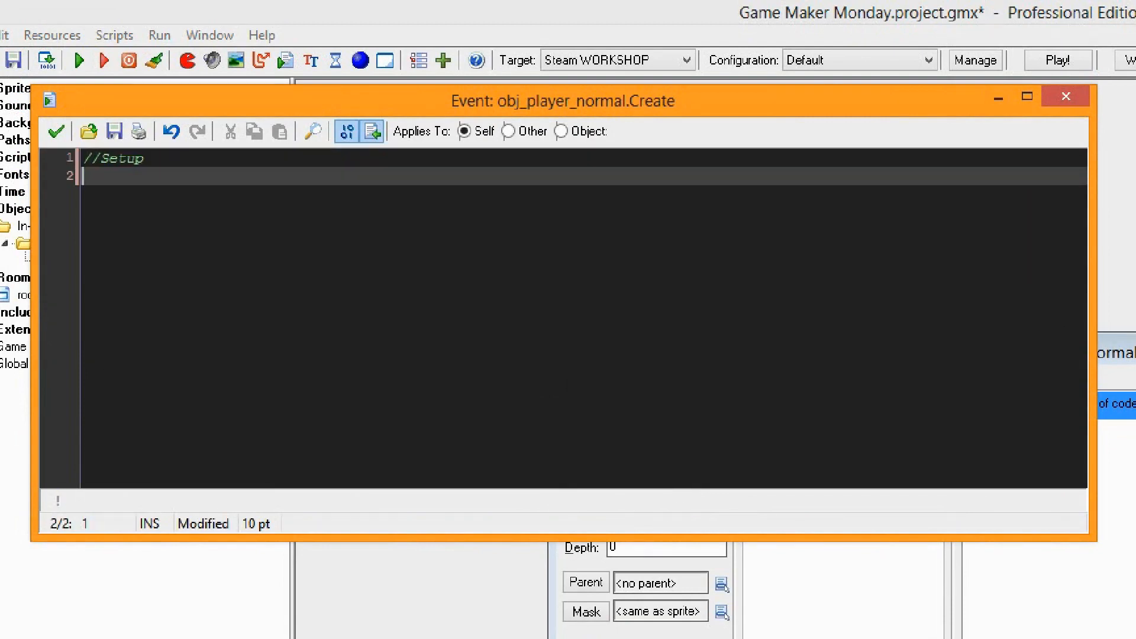
mouse_move(101, 159)
mouse_down()
mouse_move(83, 159)
mouse_move(144, 159)
mouse_move(92, 159)
mouse_up()
click(144, 158)
click(83, 177)
text(image_spe)
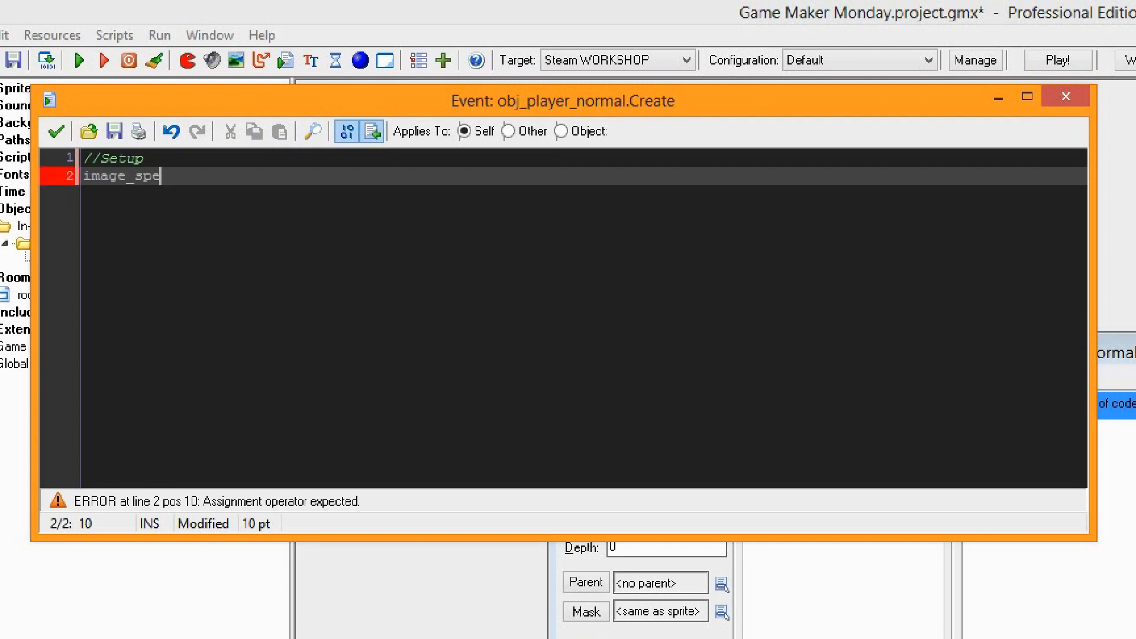
text(ed = )
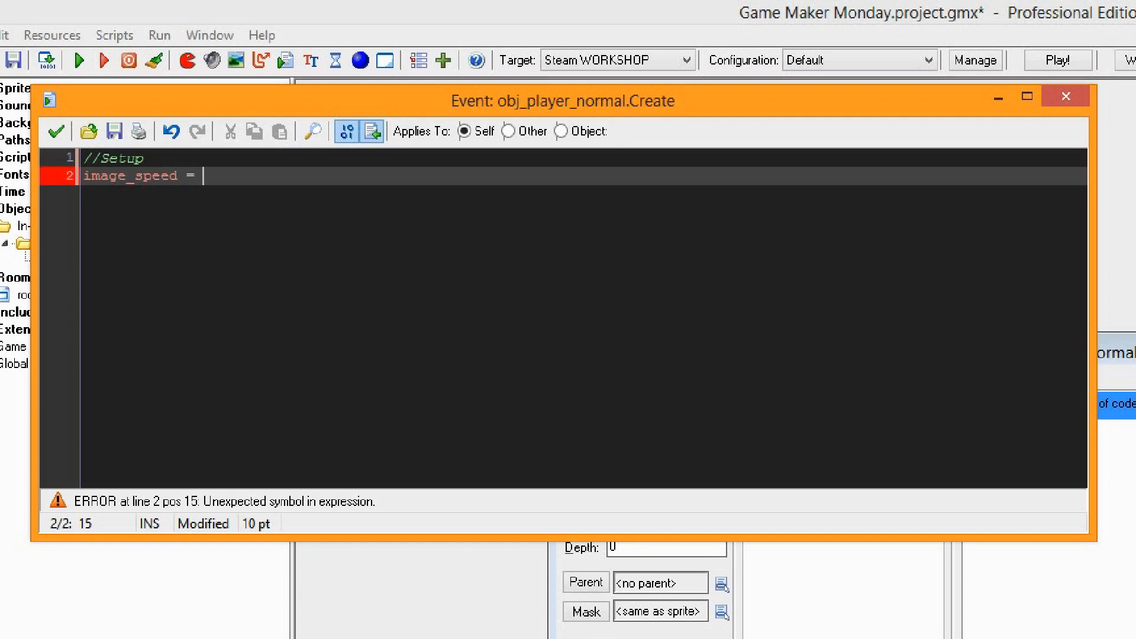
text(0)
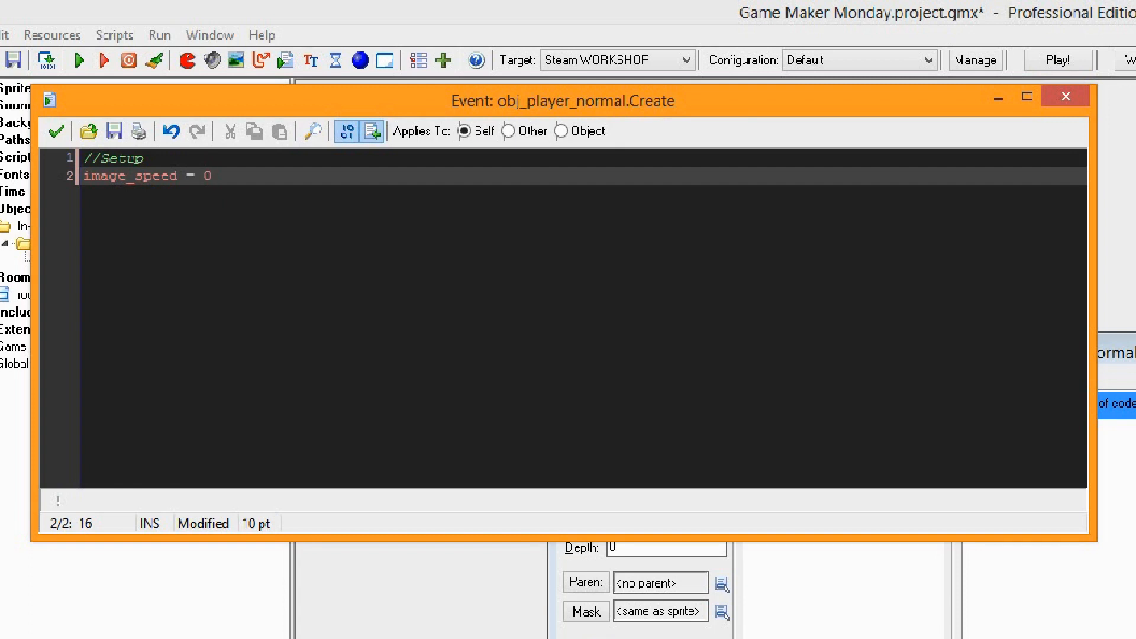
key(Return)
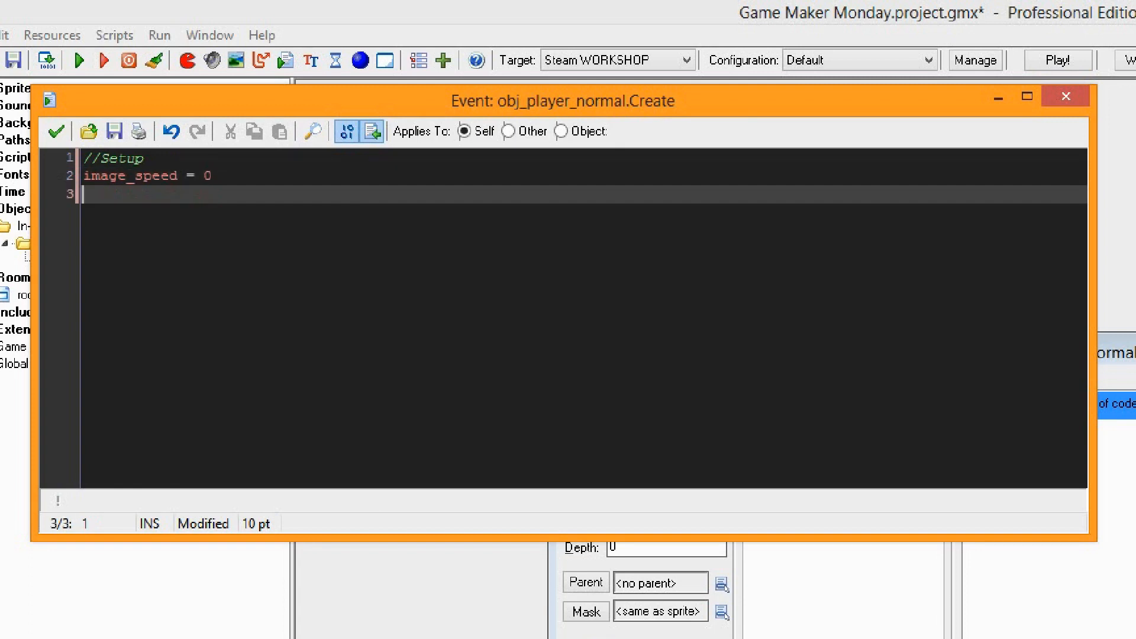
Add a //Variable section below the setup code, initializing blink = false and inair = false on separate lines
key(Return)
text(//Va)
text(riable)
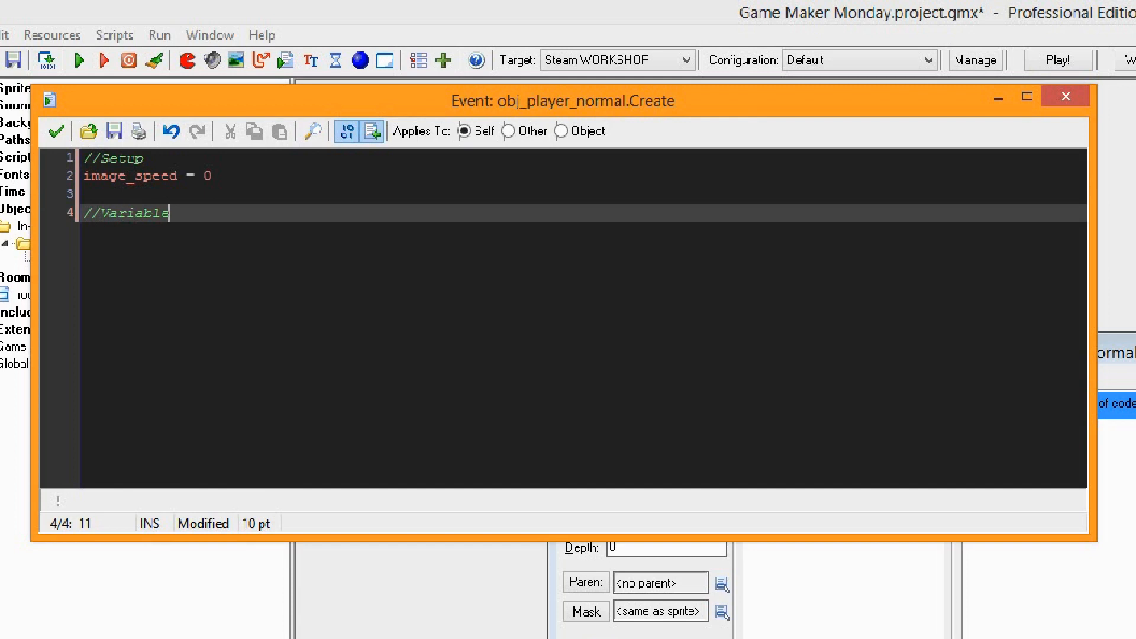
key(Return)
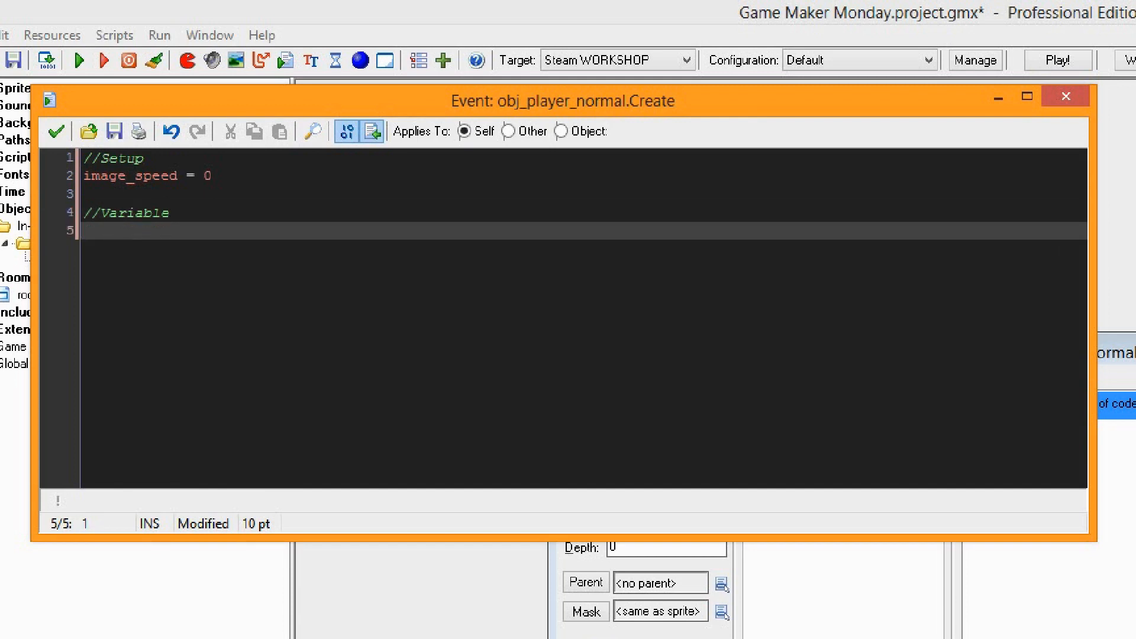
text(blink)
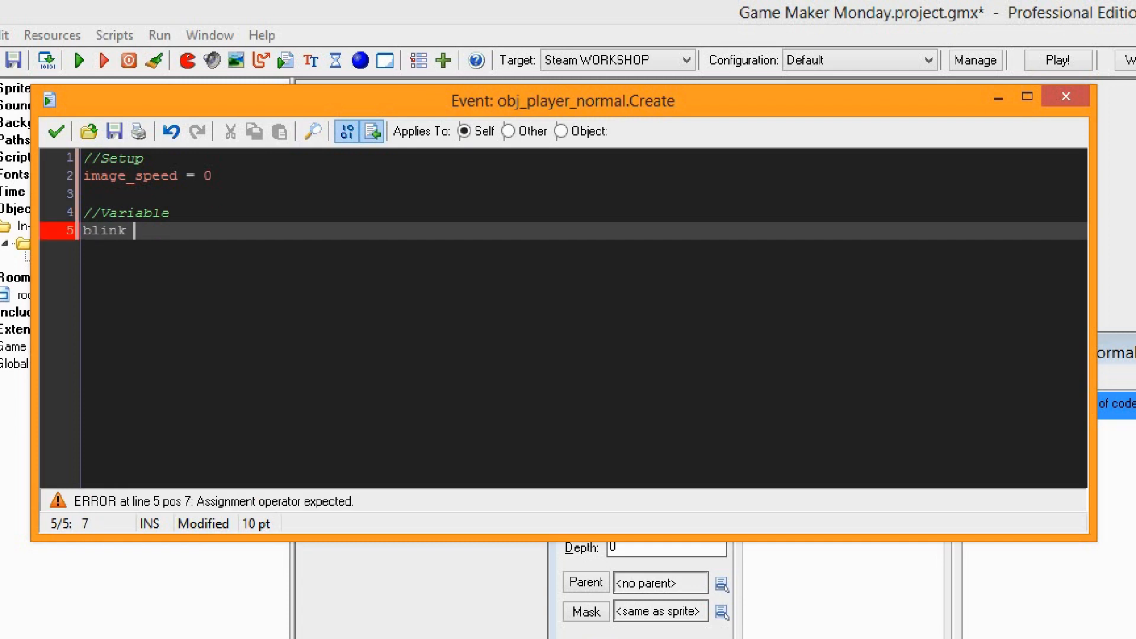
text( = false)
key(Return)
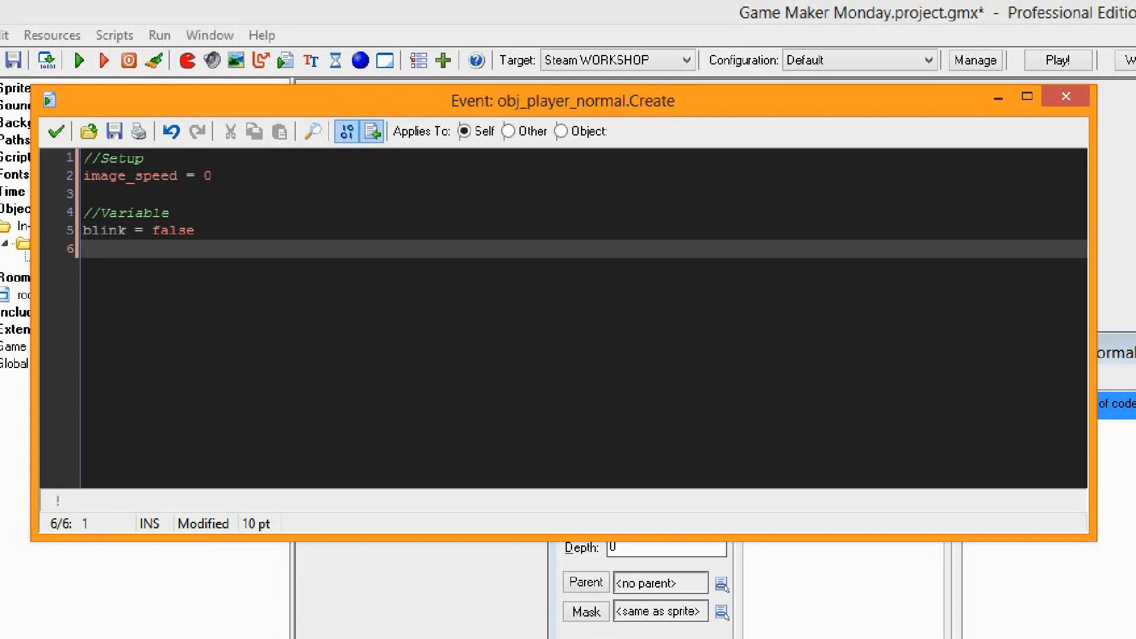
text(in)
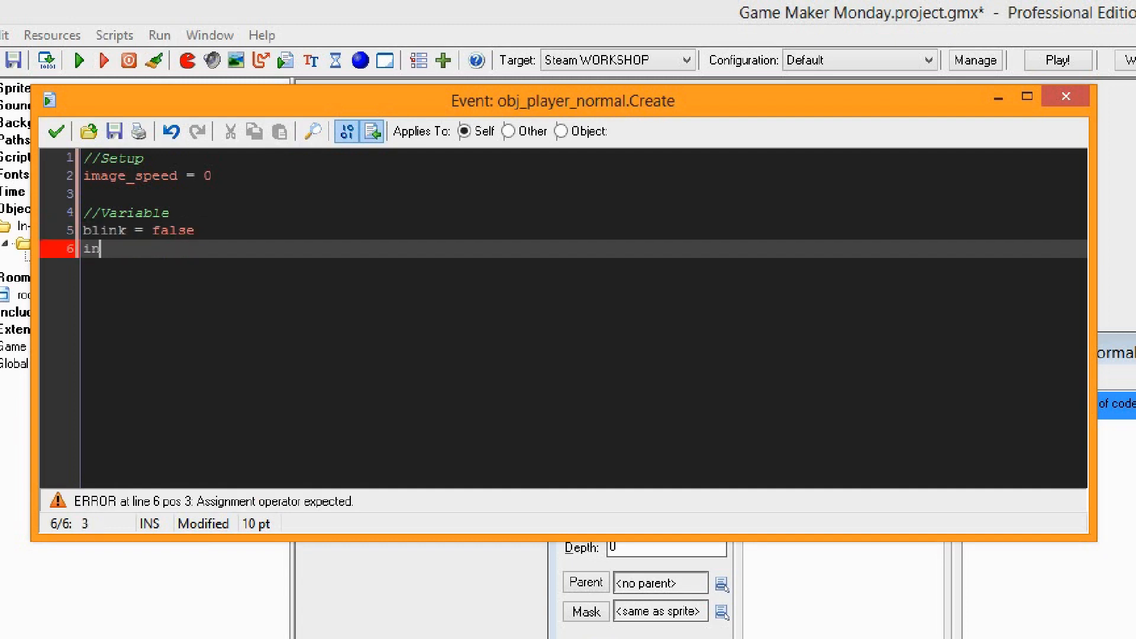
text(air = )
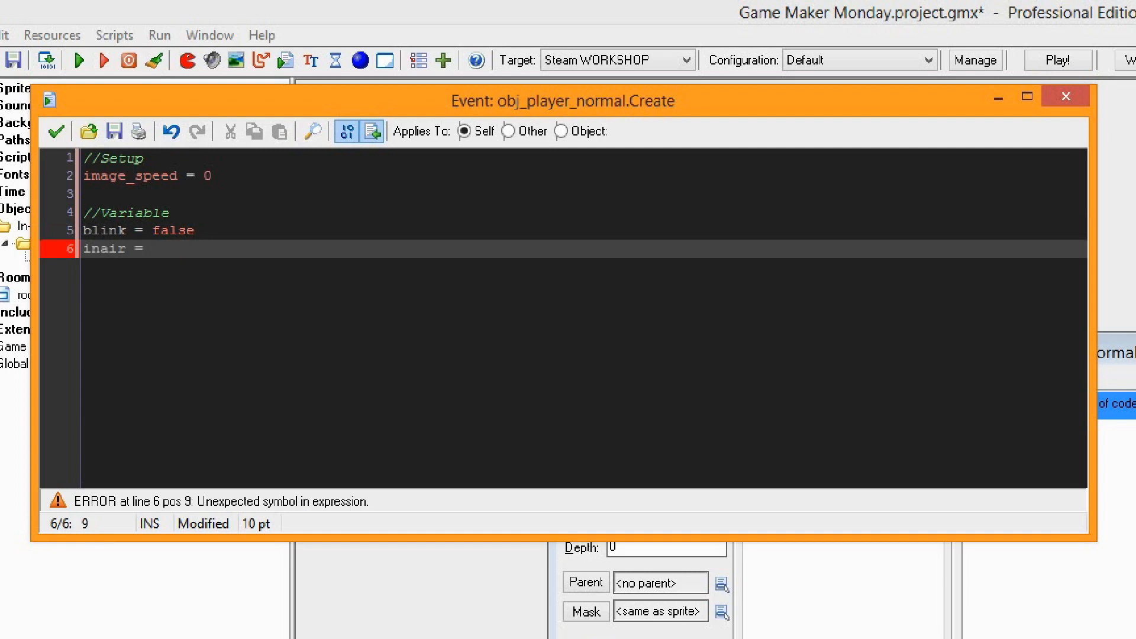
text(false)
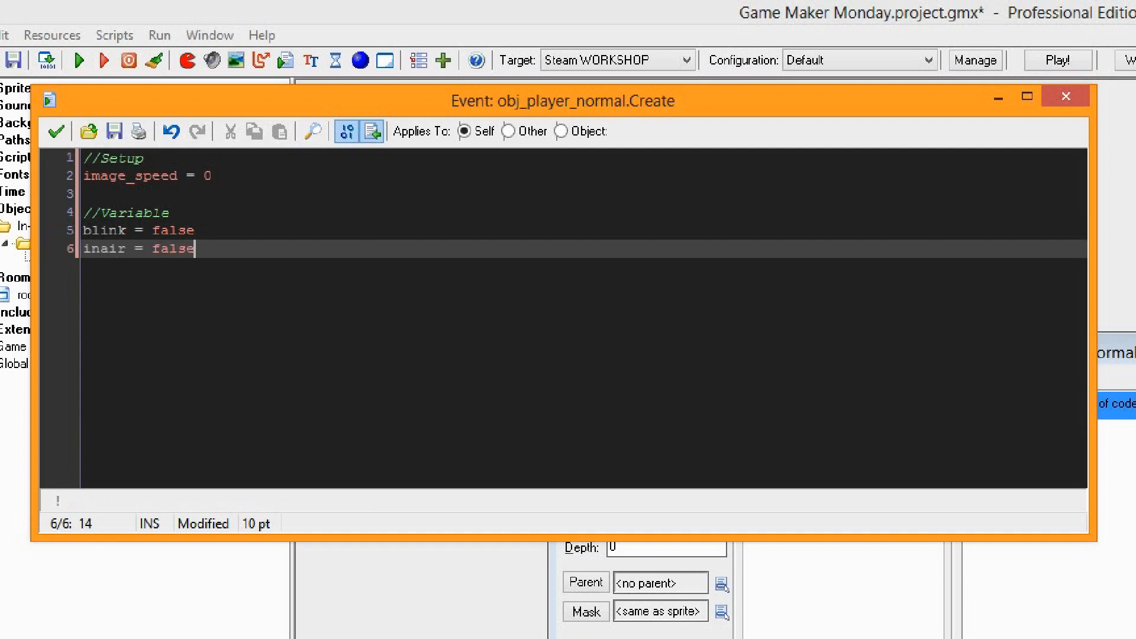
key(Return)
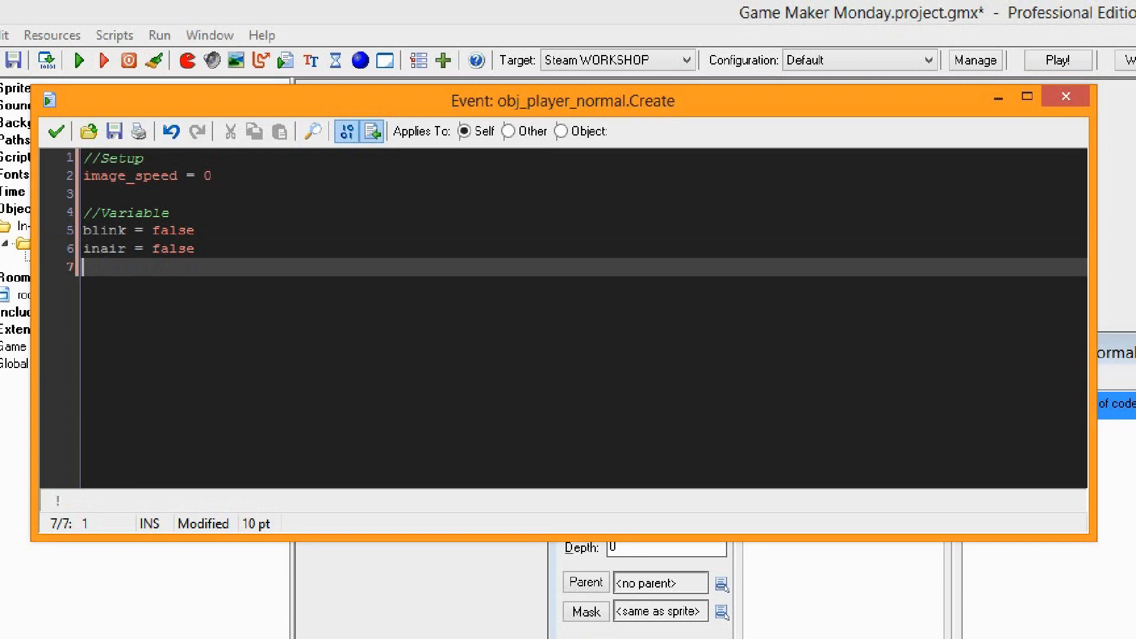
Add a gravity variable below inair with the line grav = 0.7
text(g)
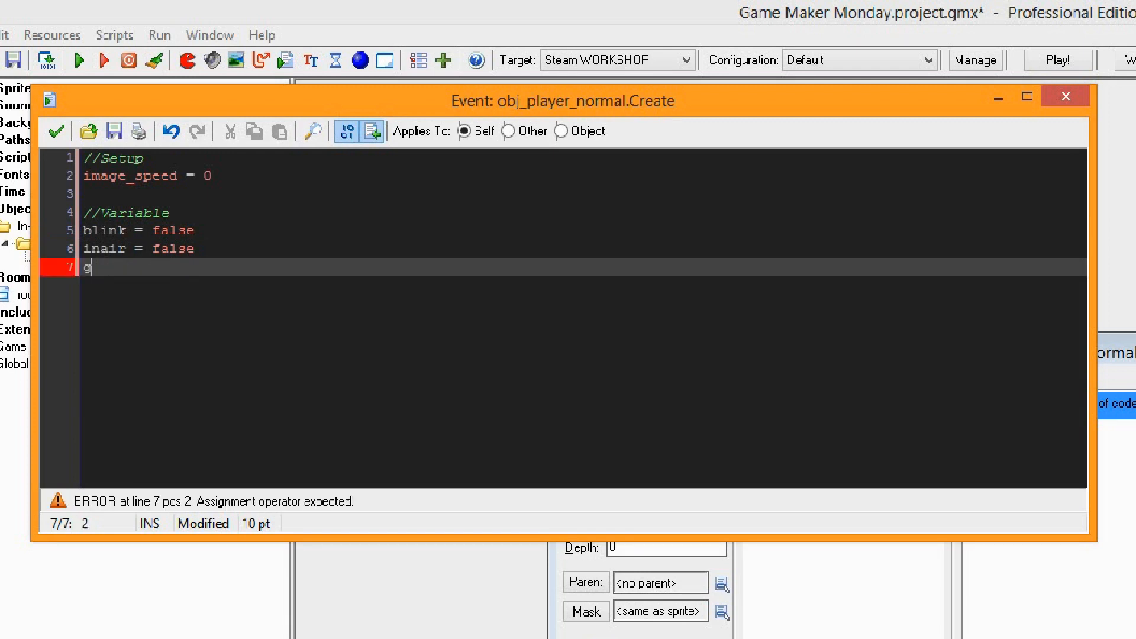
text(rav =)
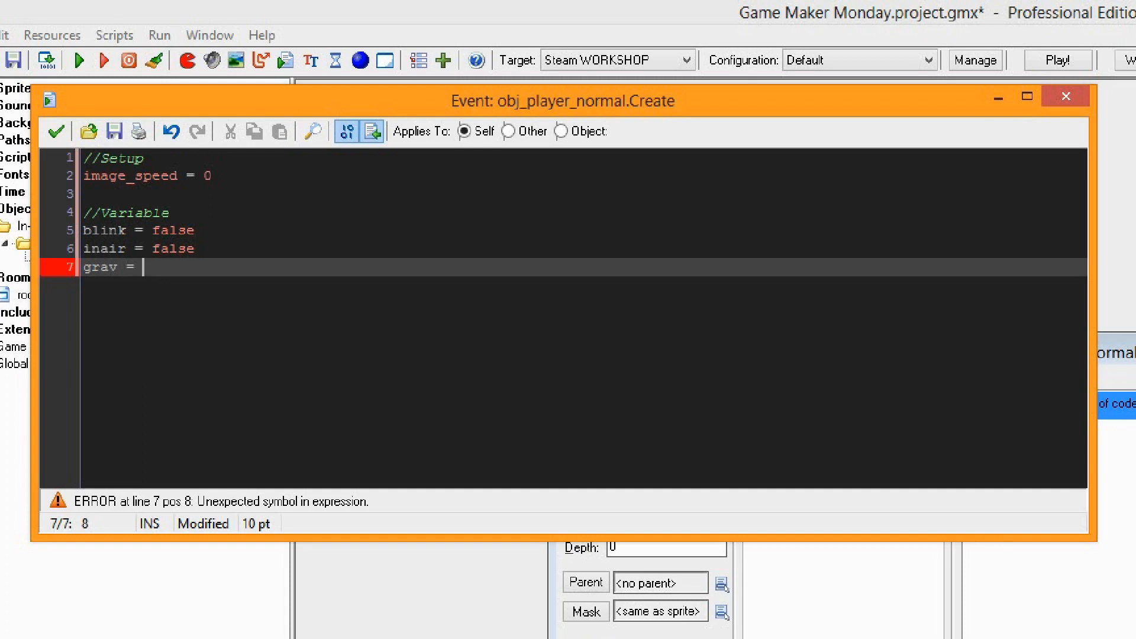
text(0.)
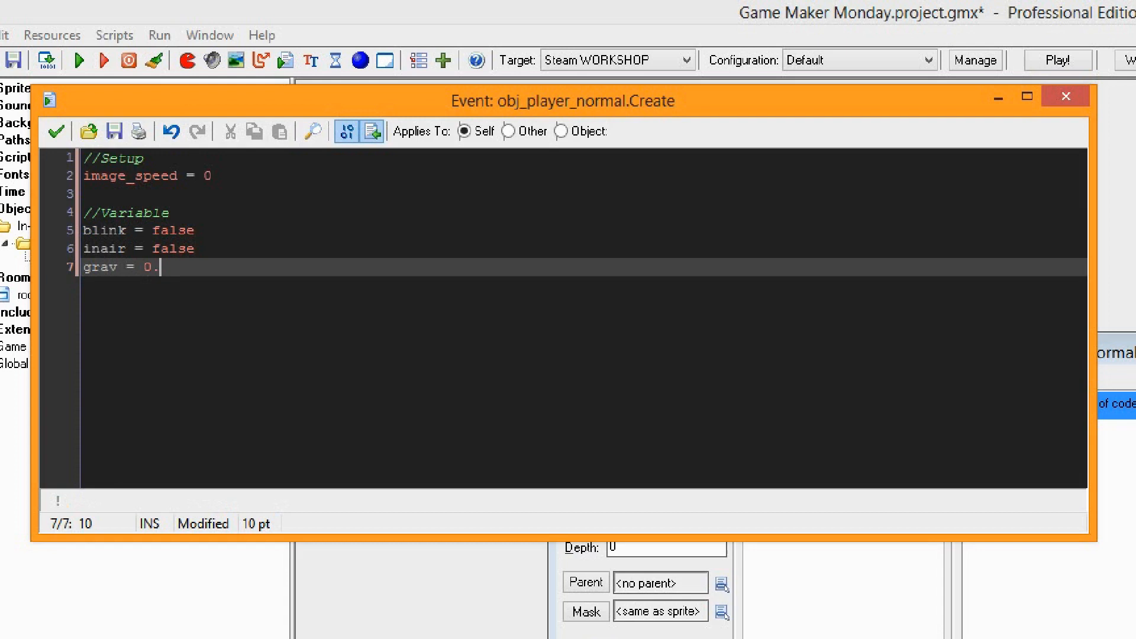
text(7)
key(Return)
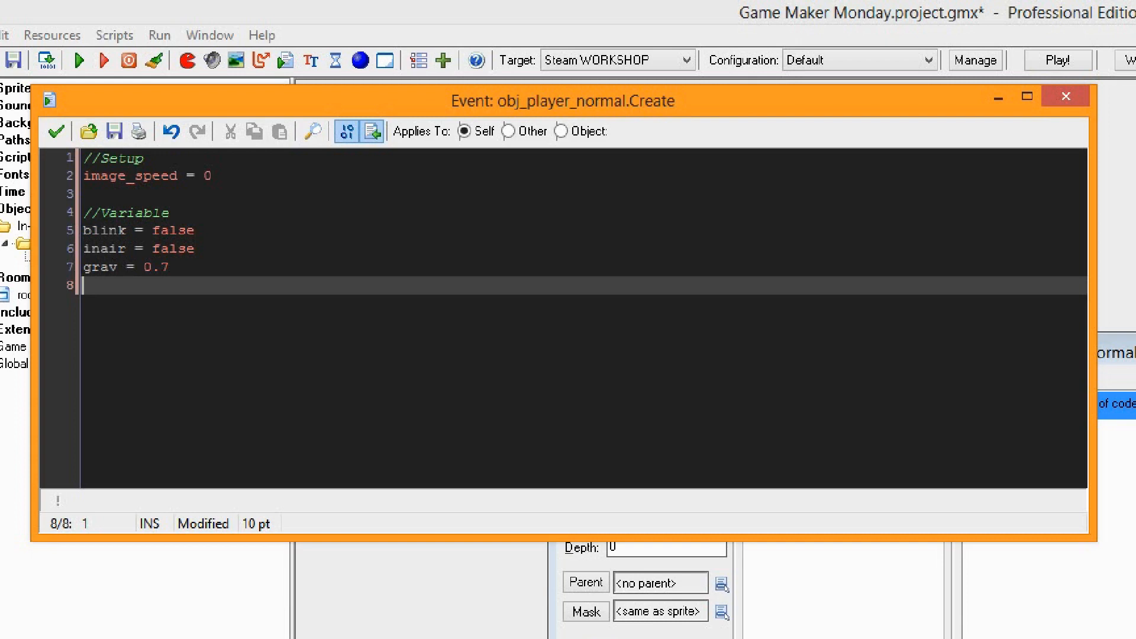
Add the vertical and horizontal speed variables below grav as vspd = 0 and hspd = 0
text(vsp)
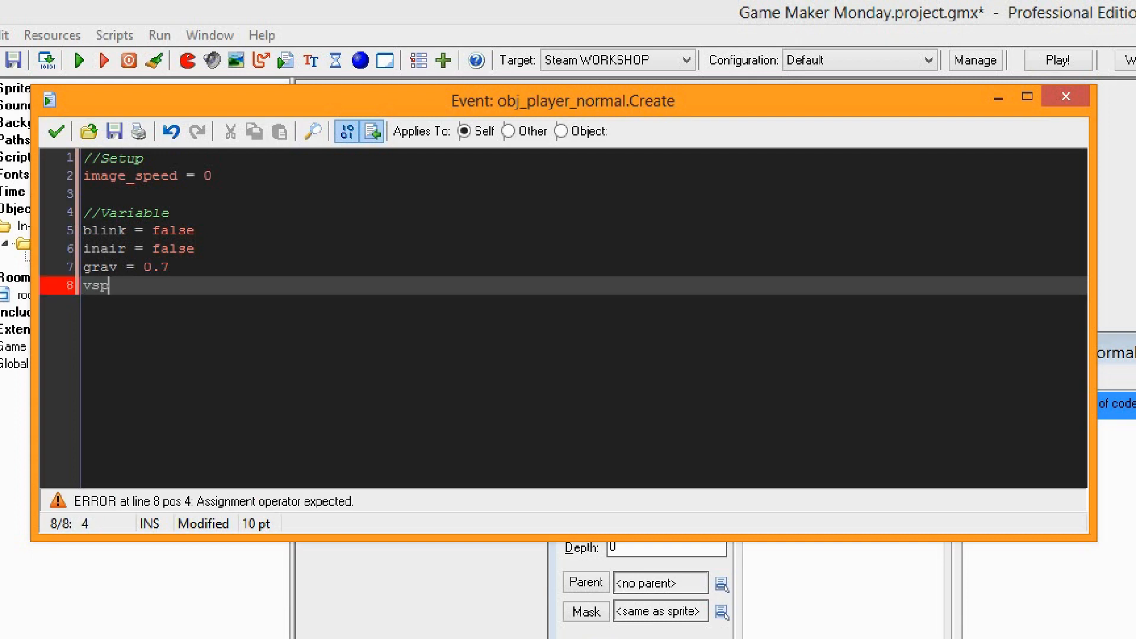
text(d = )
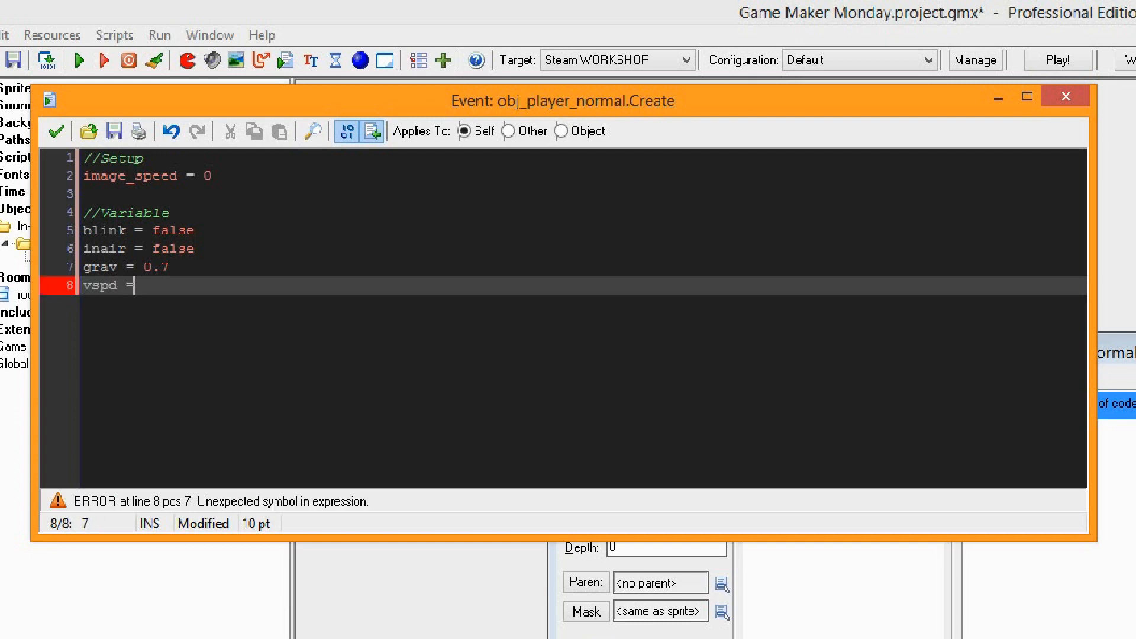
text(0)
key(Return)
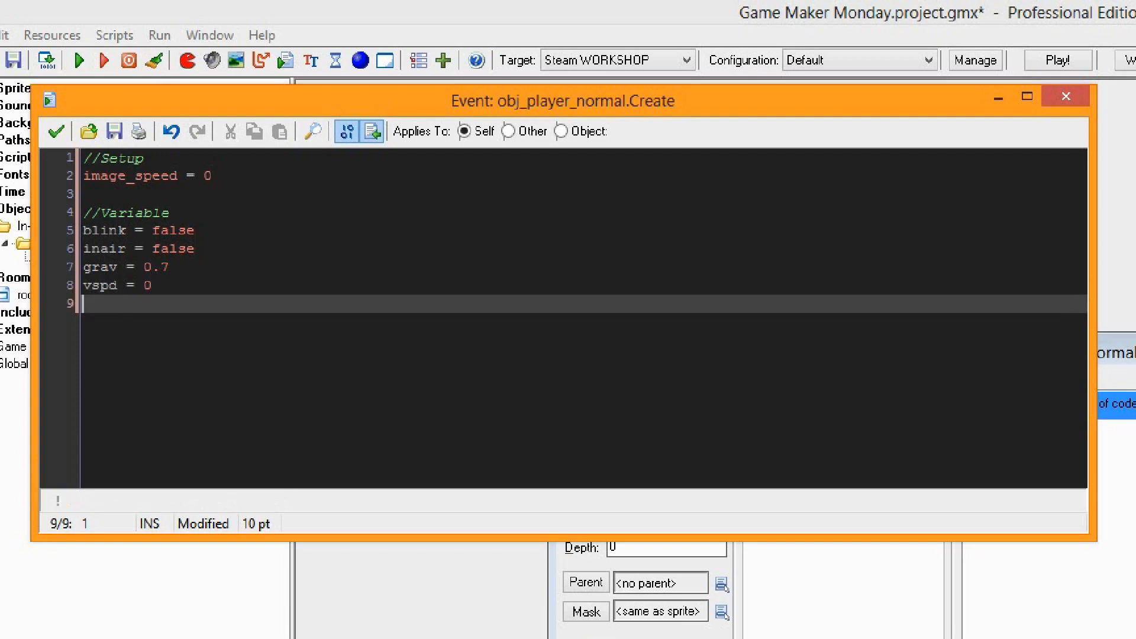
text(hspd = 0)
click(195, 231)
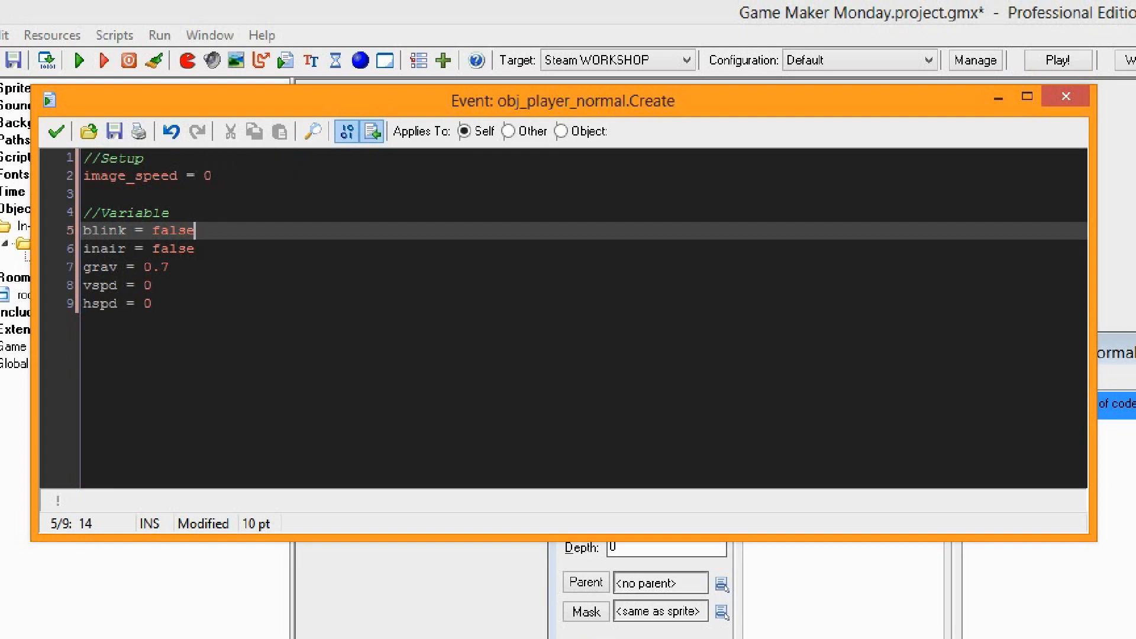
Add an example string variable called name below a blank line, assigning it a first name in quotation marks
click(152, 303)
key(Return)
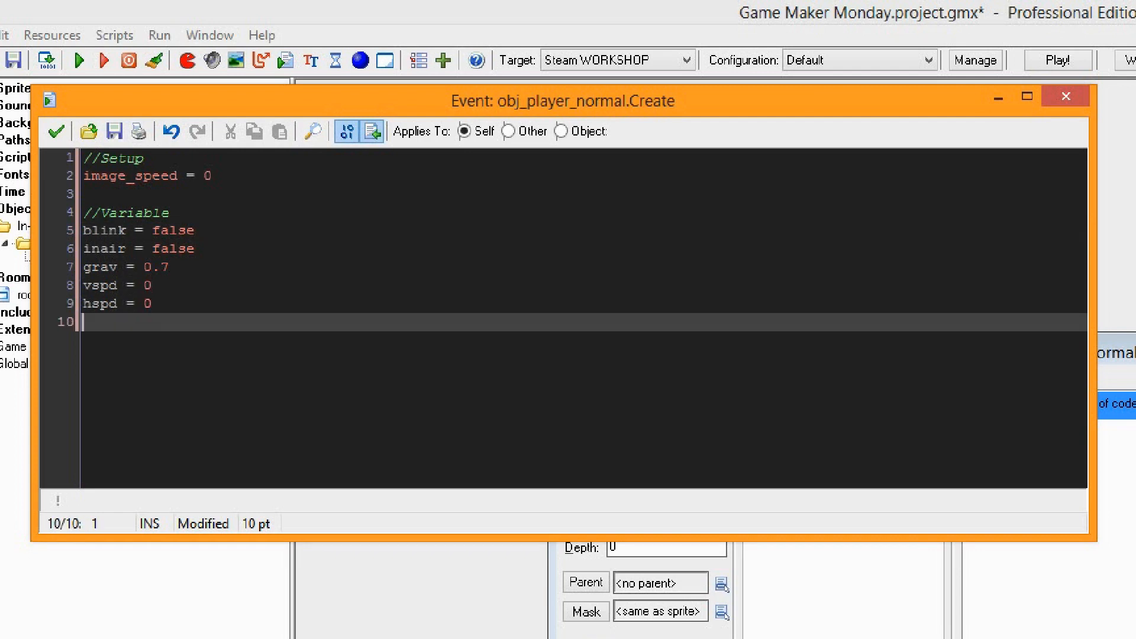
key(Return)
text(n)
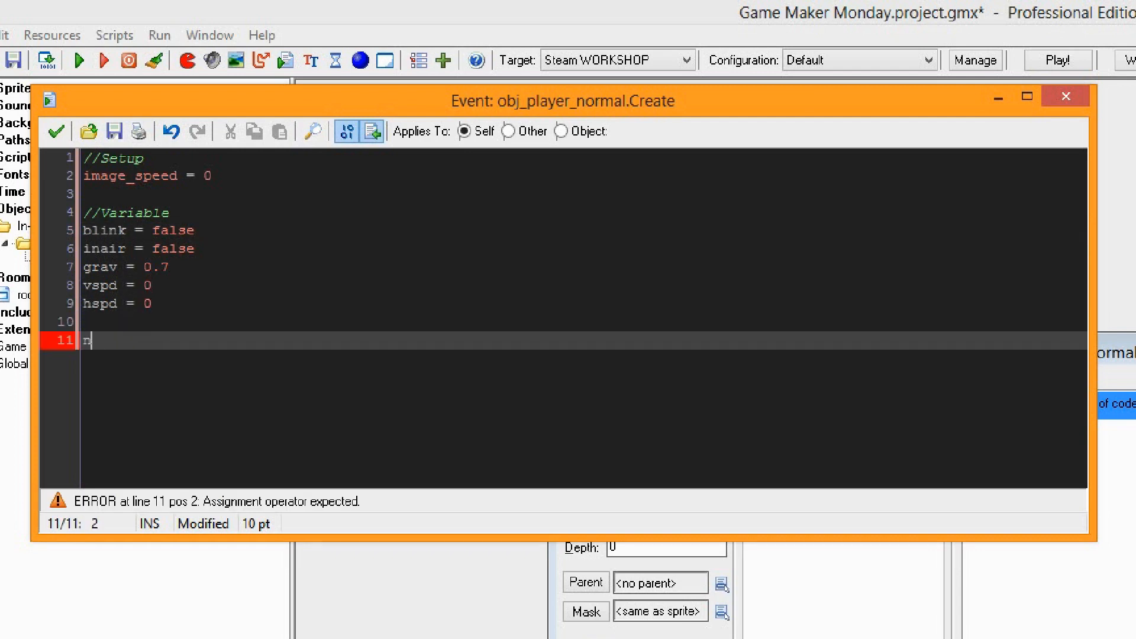
text(ame = )
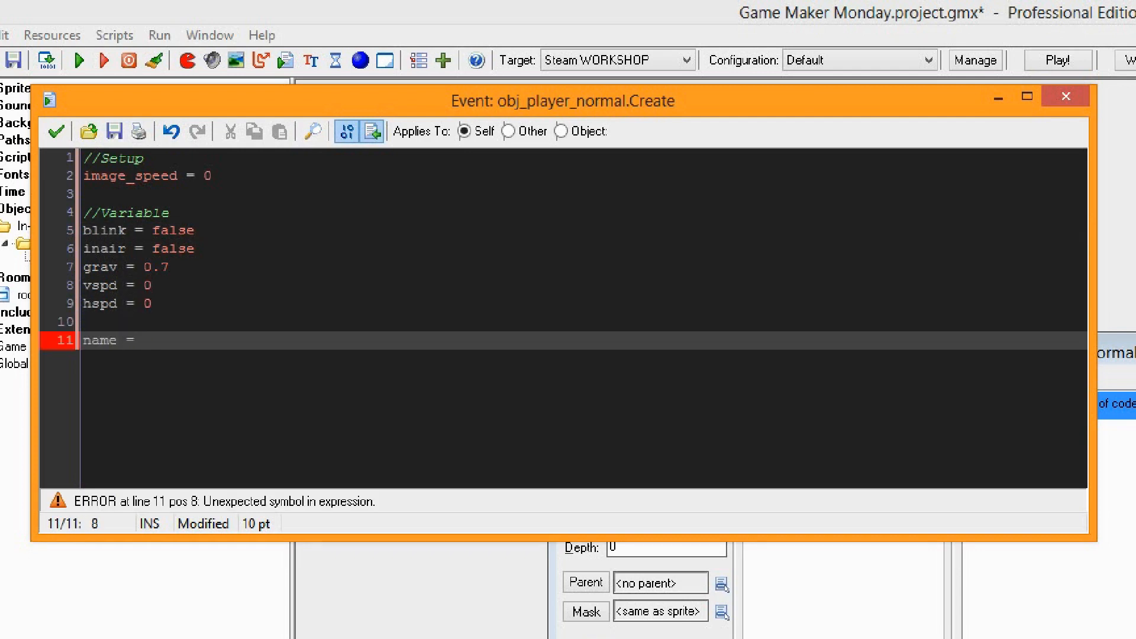
text("")
key(Left)
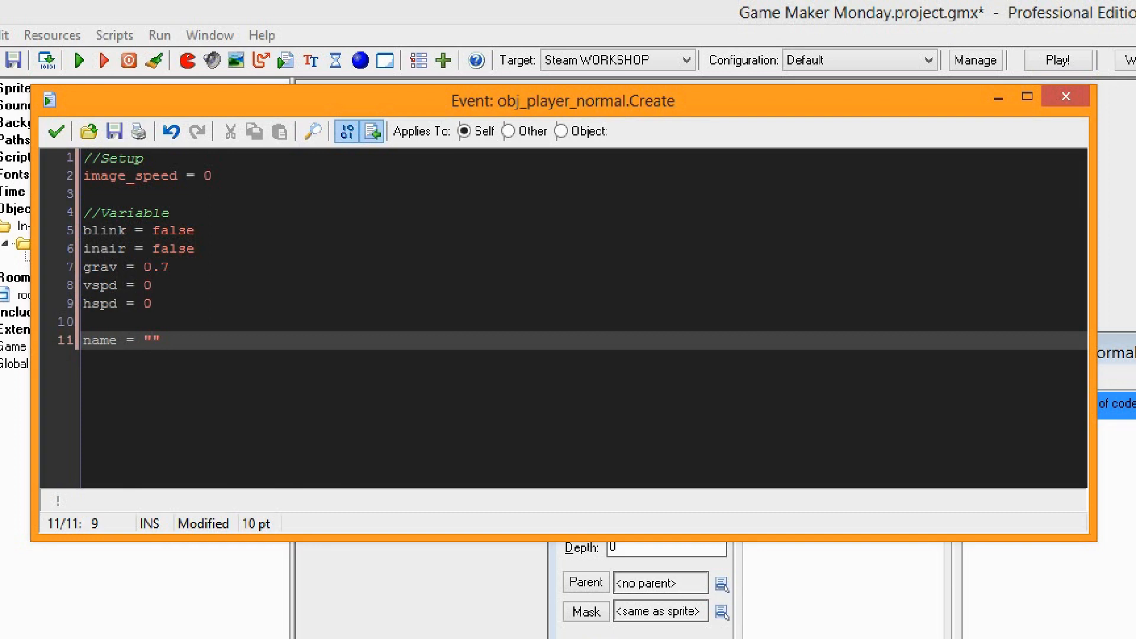
text(Johnny)
key(Right)
key(Return)
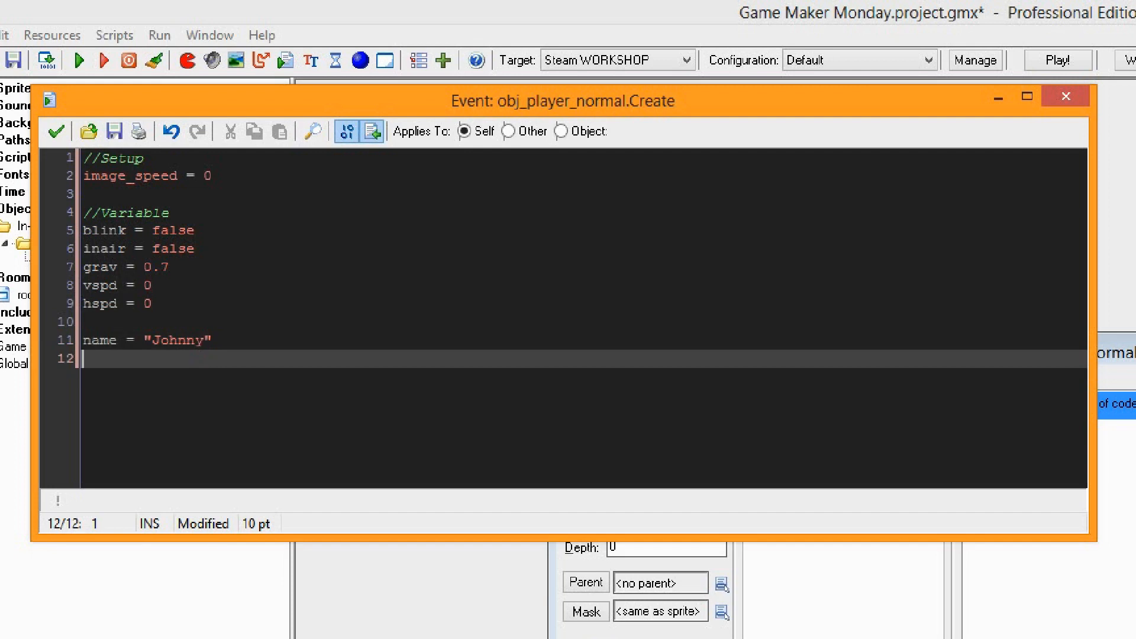
Write a second example line name = 0, and delete both name lines and the blank line below hspd
text(name = 0)
key(shift+Home)
key(shift+Up)
key(shift+Up)
key(BackSpace)
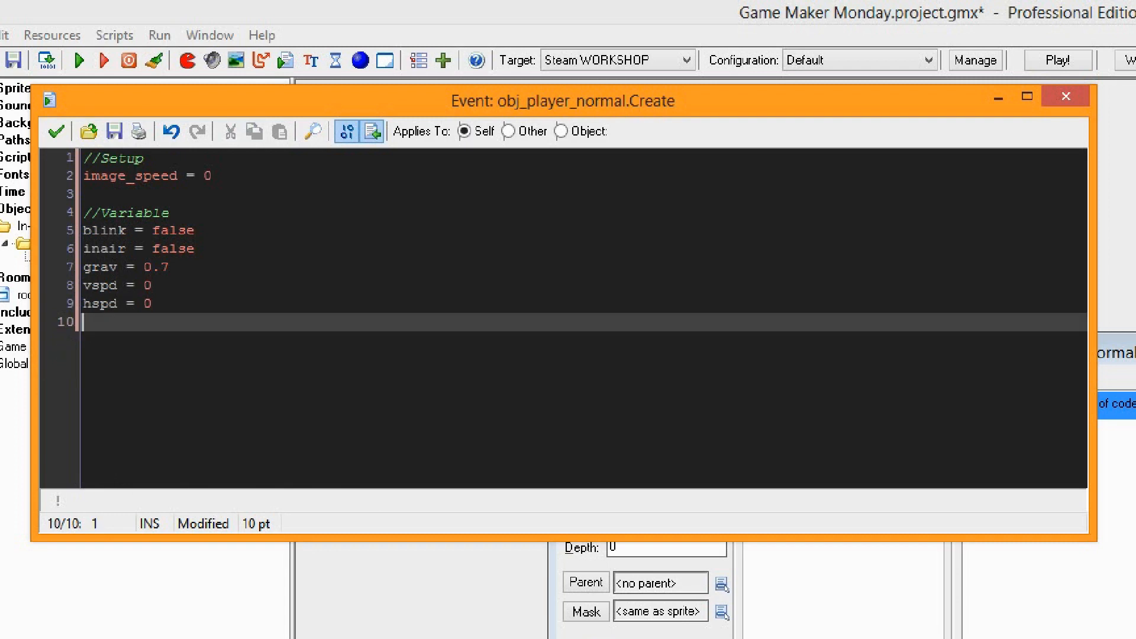
key(BackSpace)
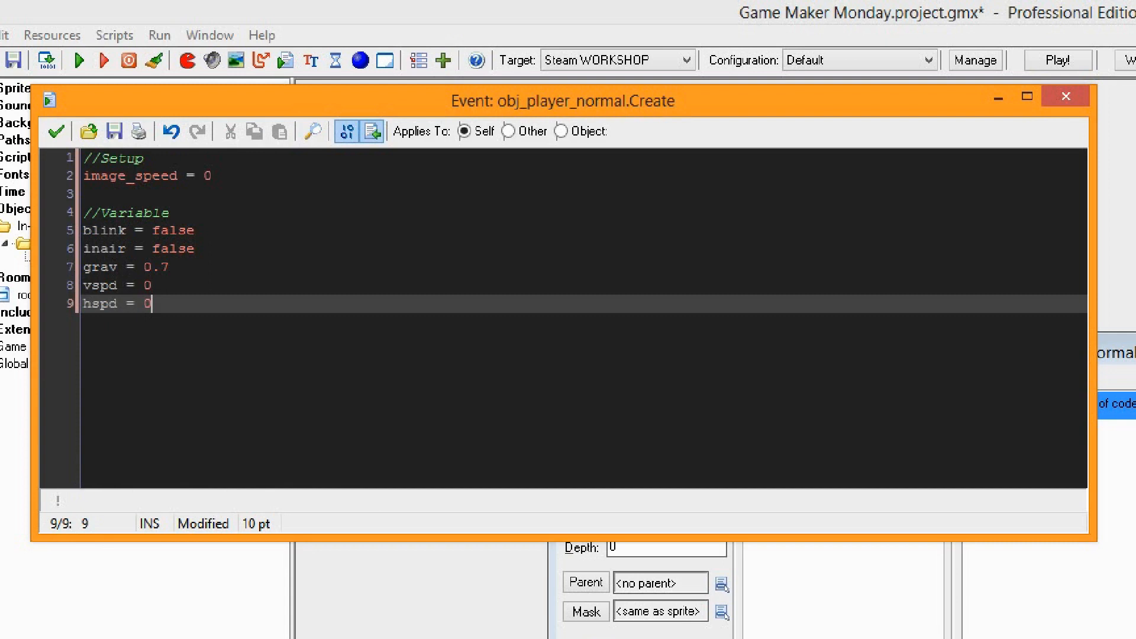
click(186, 231)
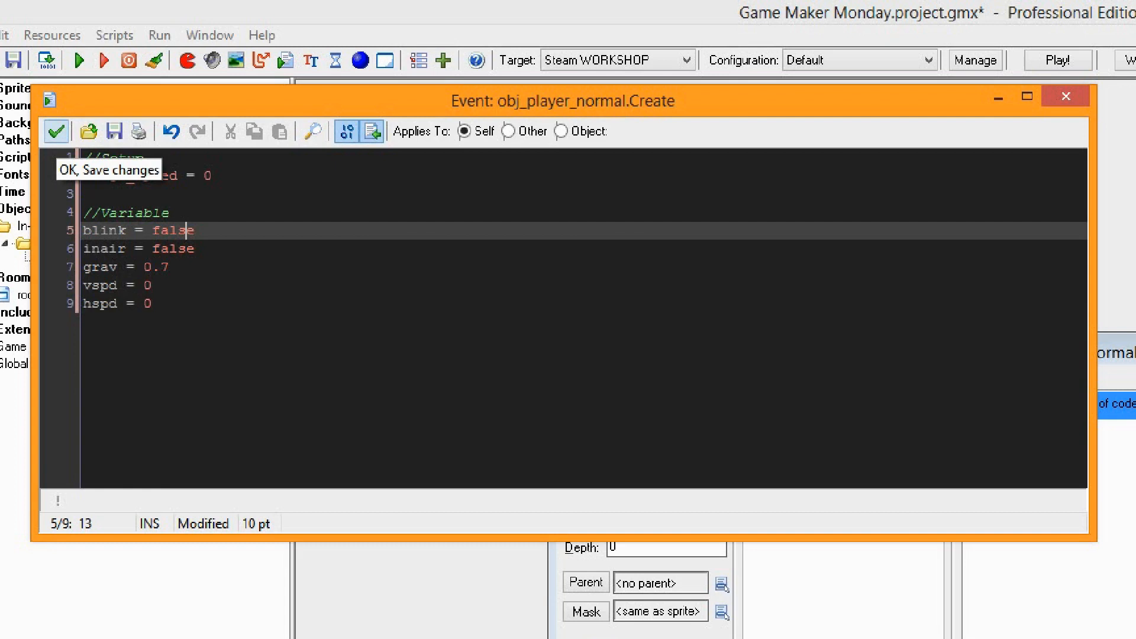
key(Right)
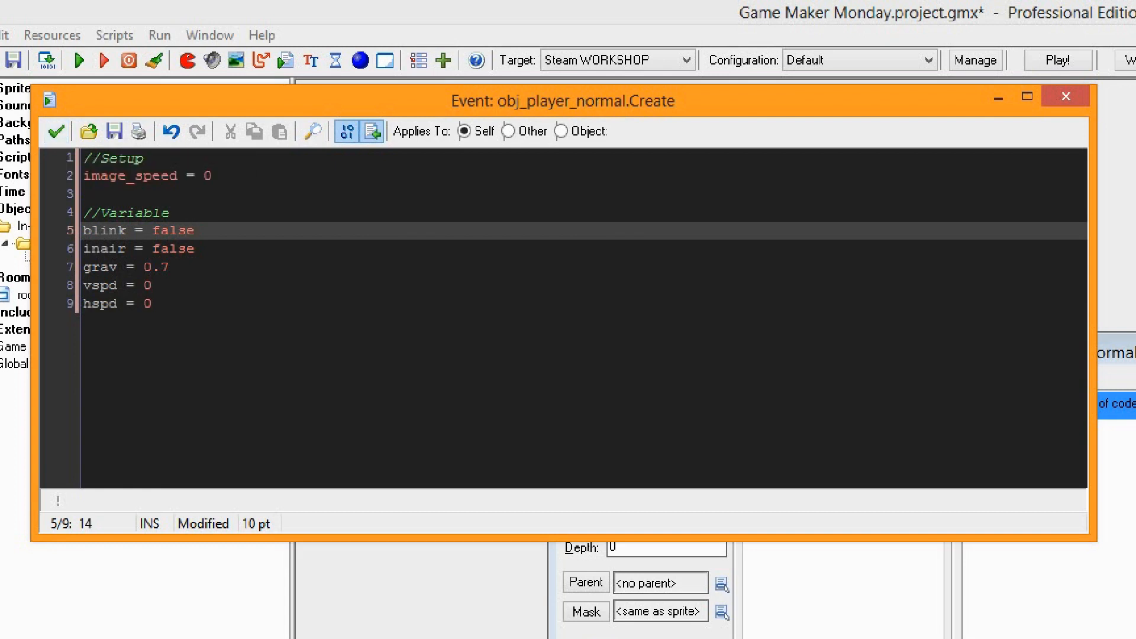
Put quotation marks around false in the blink line as an example, and remove them again
text(")
key(ctrl+Left)
text(")
key(End)
key(BackSpace)
key(ctrl+Left)
key(BackSpace)
Save and close the Create event code, and add a normal Step event to obj_player_normal
click(56, 132)
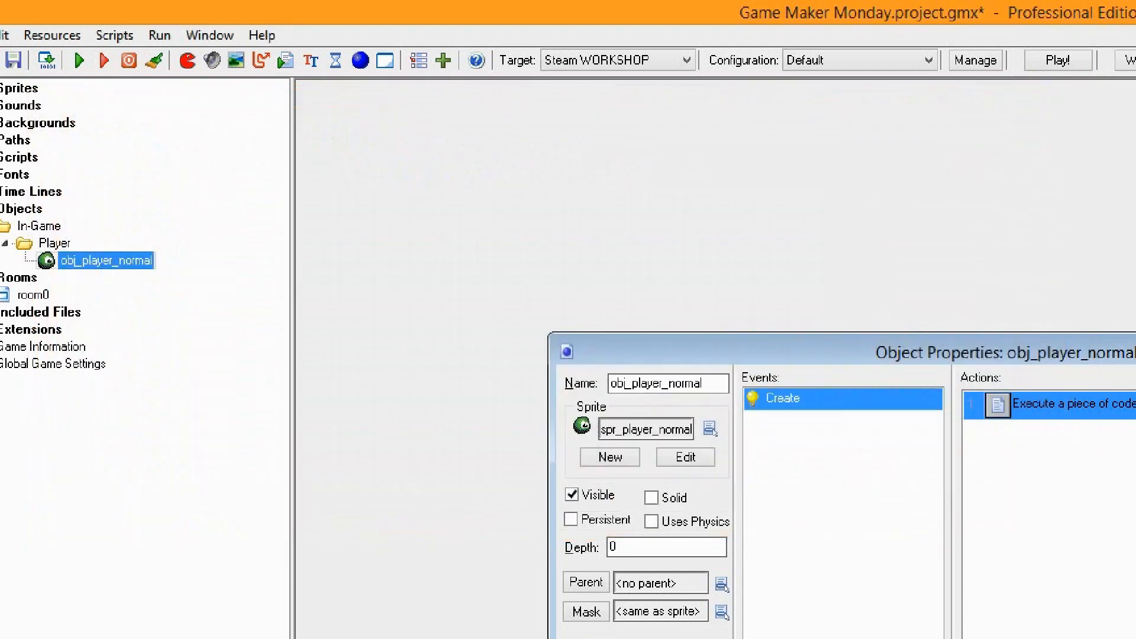
double_click(1056, 404)
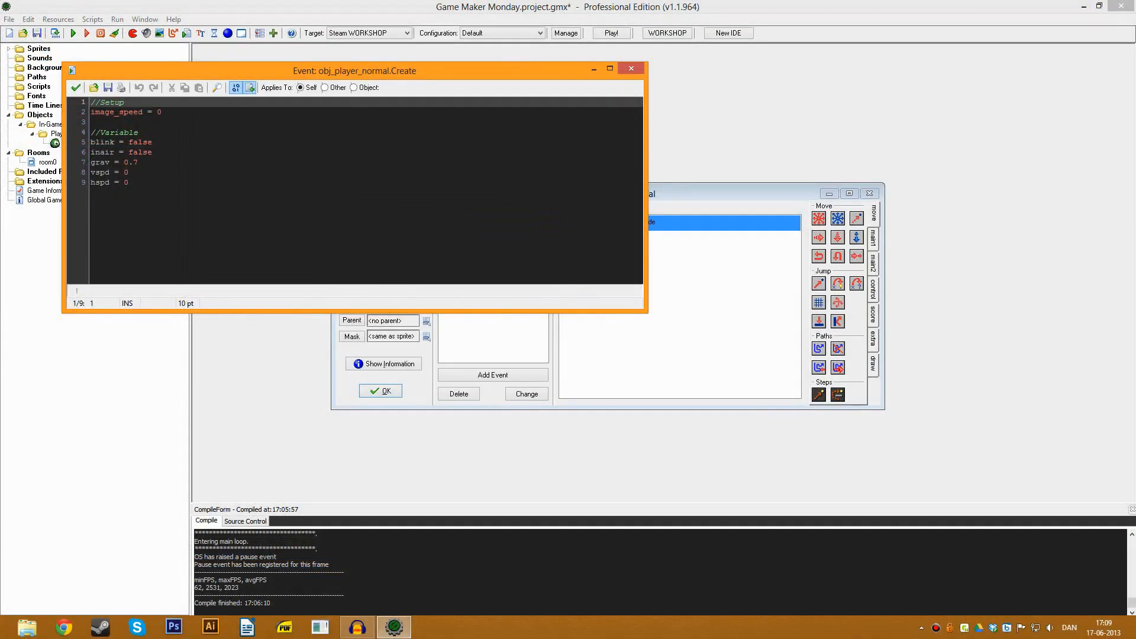
click(76, 87)
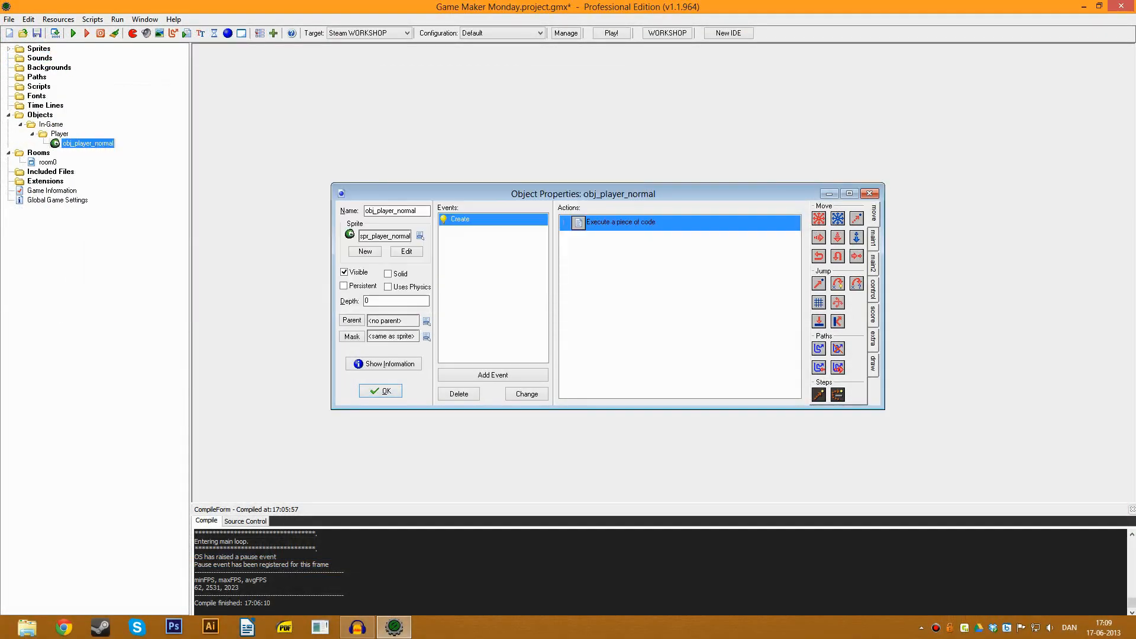
click(493, 374)
click(523, 305)
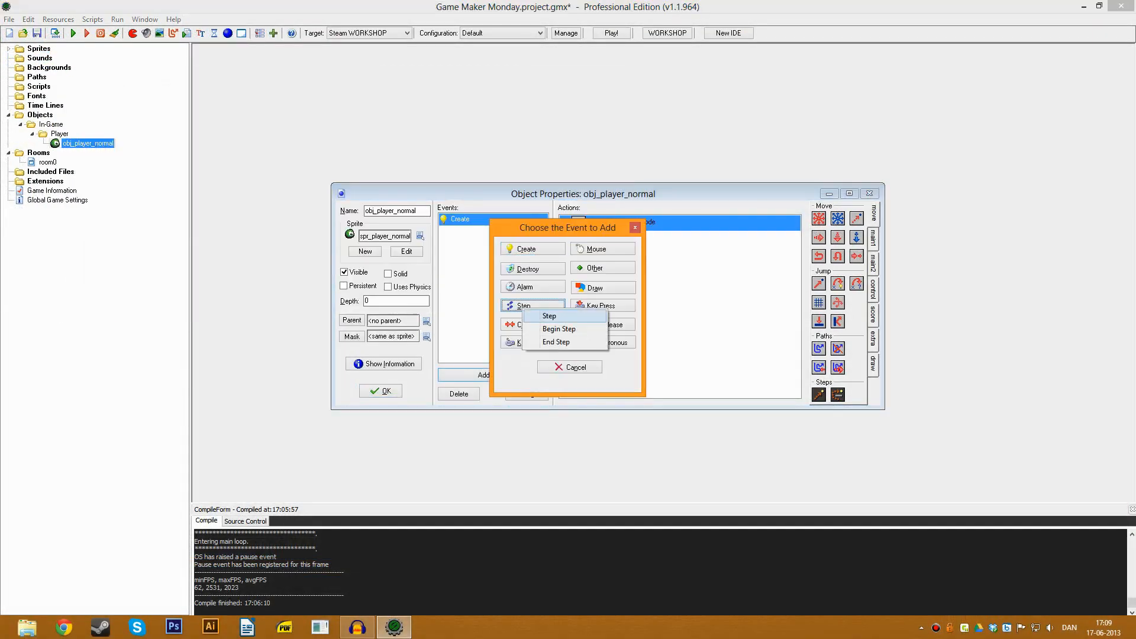
click(549, 316)
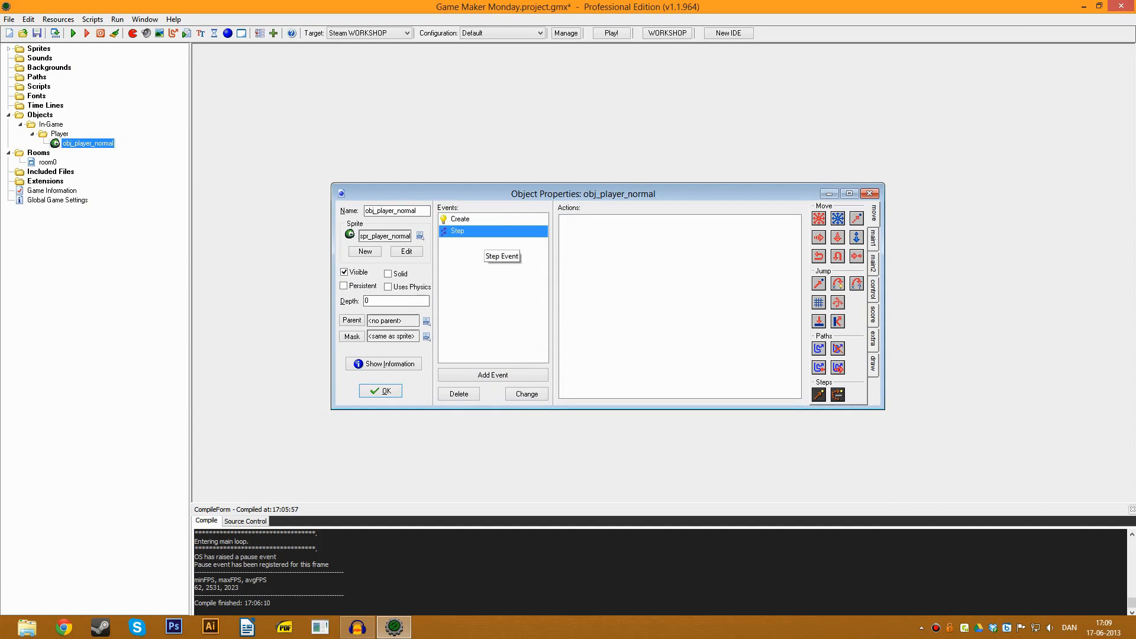
click(493, 374)
click(530, 307)
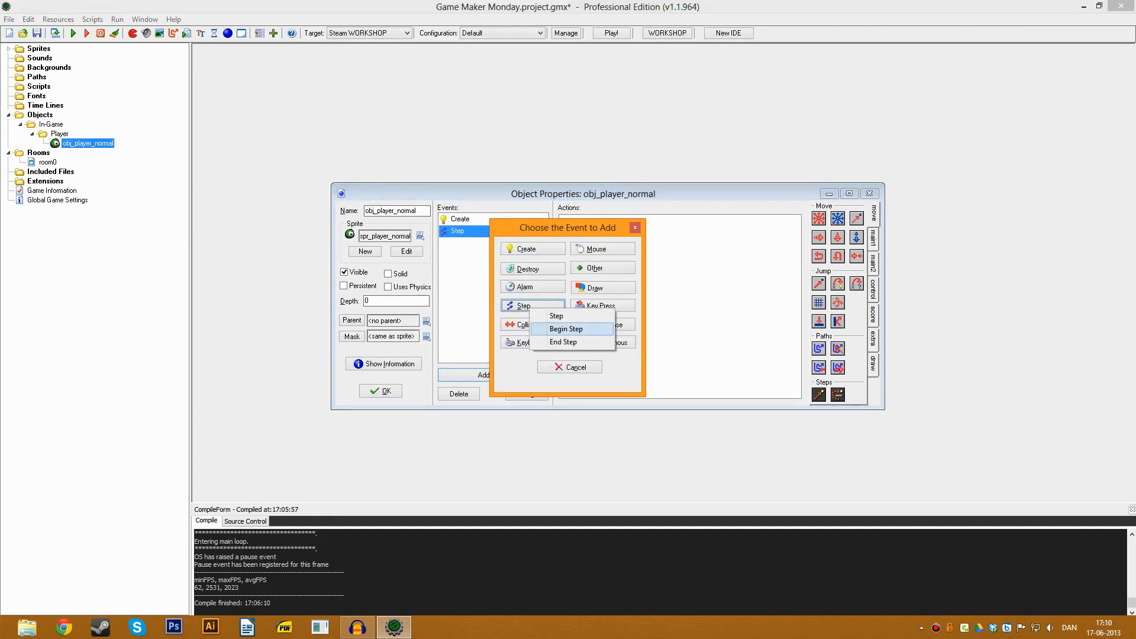
click(566, 358)
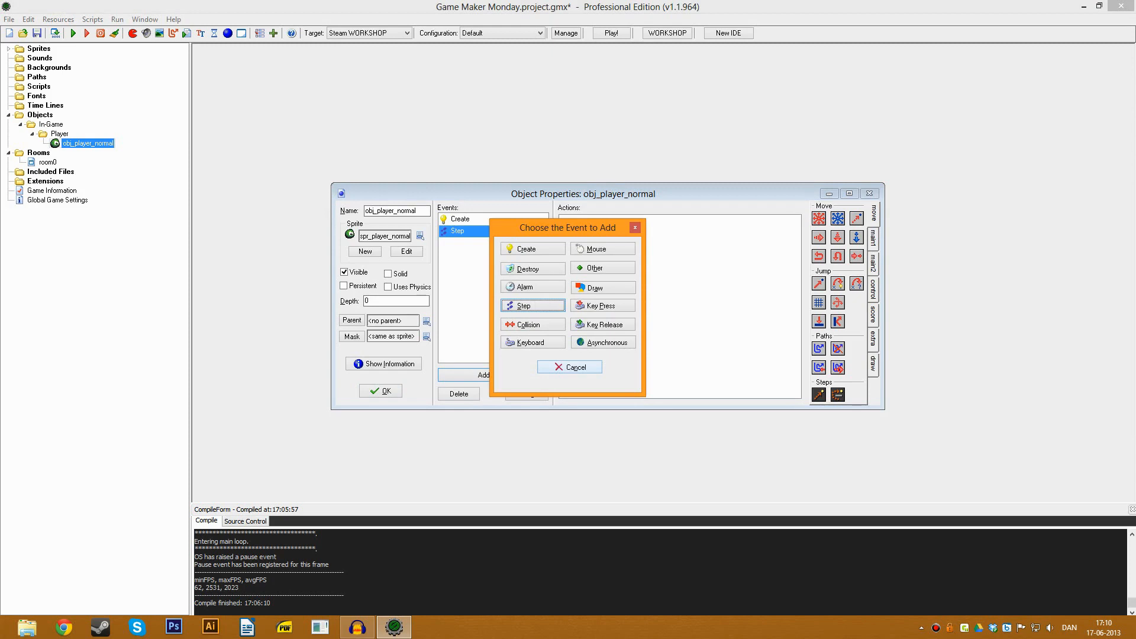
click(569, 366)
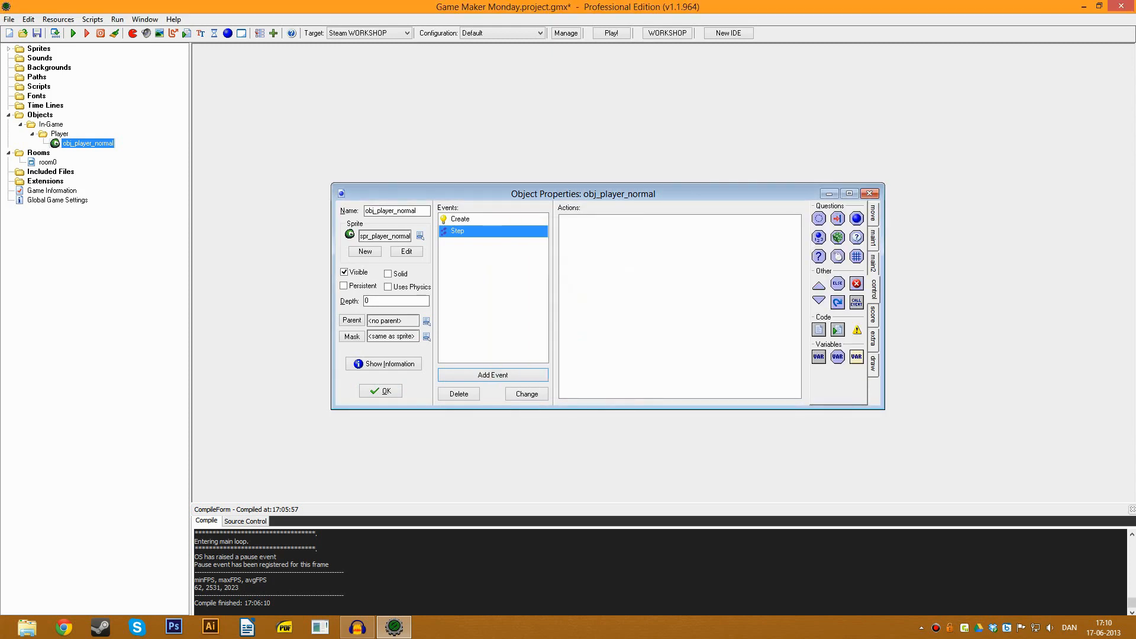
Add a comment action reading Behaviour to the Step event
drag(857, 330, 651, 267)
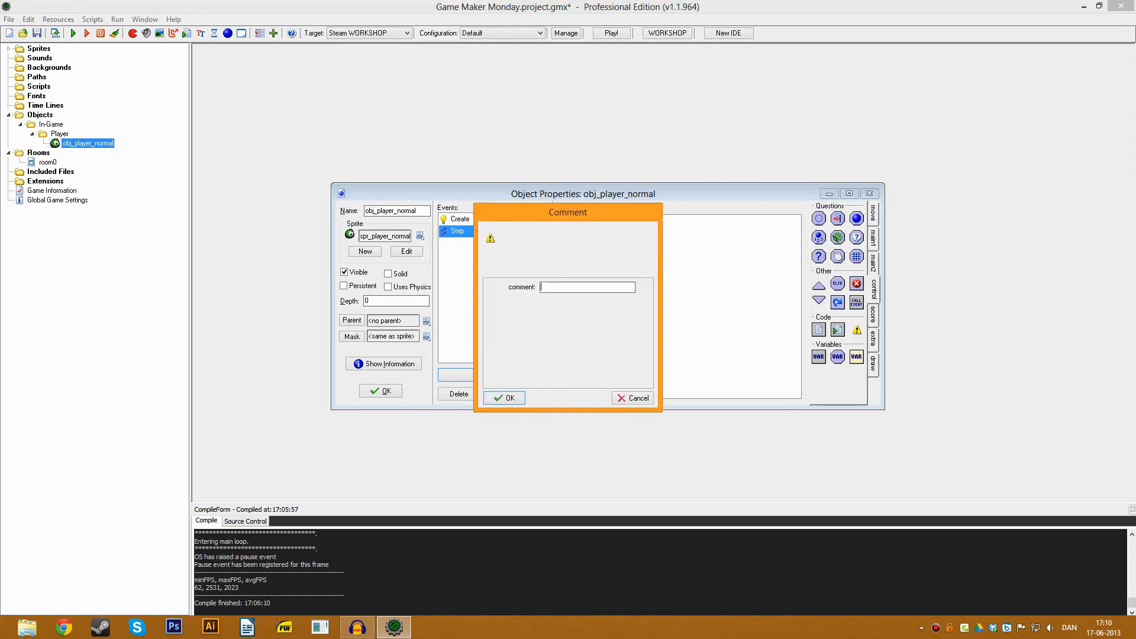
text(Behaviour)
click(503, 398)
Add a code action below the Behaviour comment and begin its code with the line //Blinking
drag(819, 330, 651, 266)
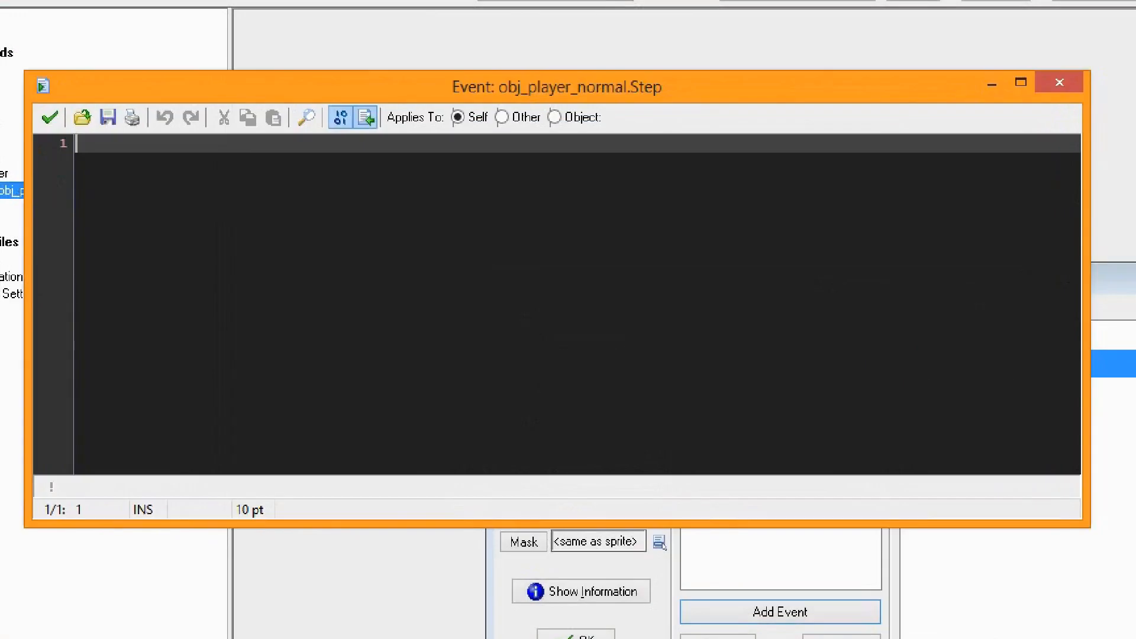
text(//Blinkl)
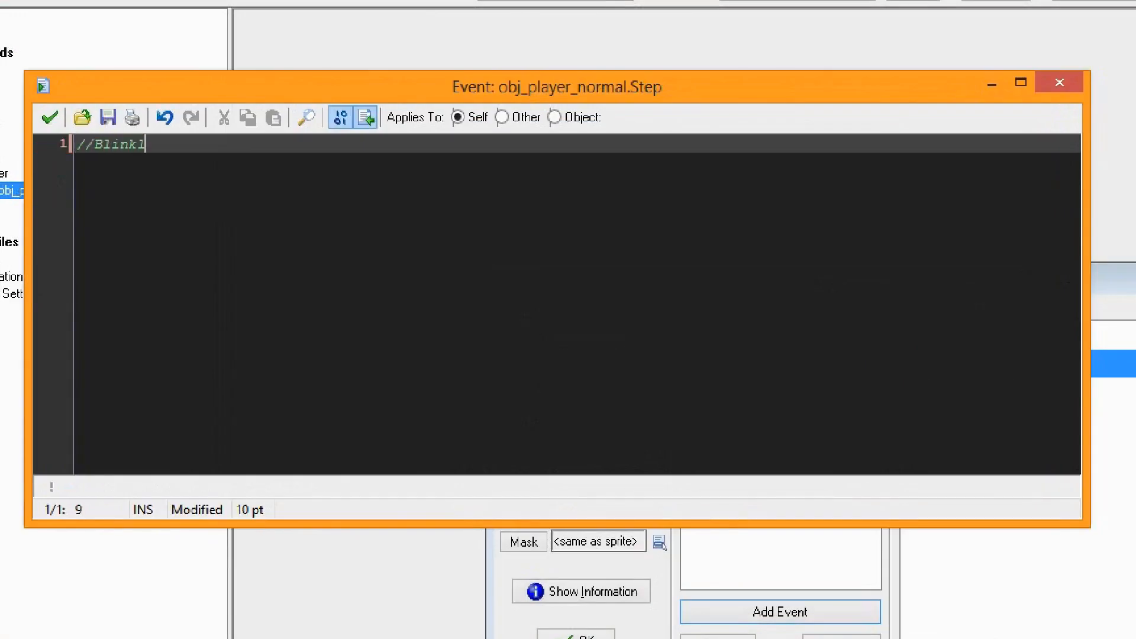
key(BackSpace)
text(ing)
key(Return)
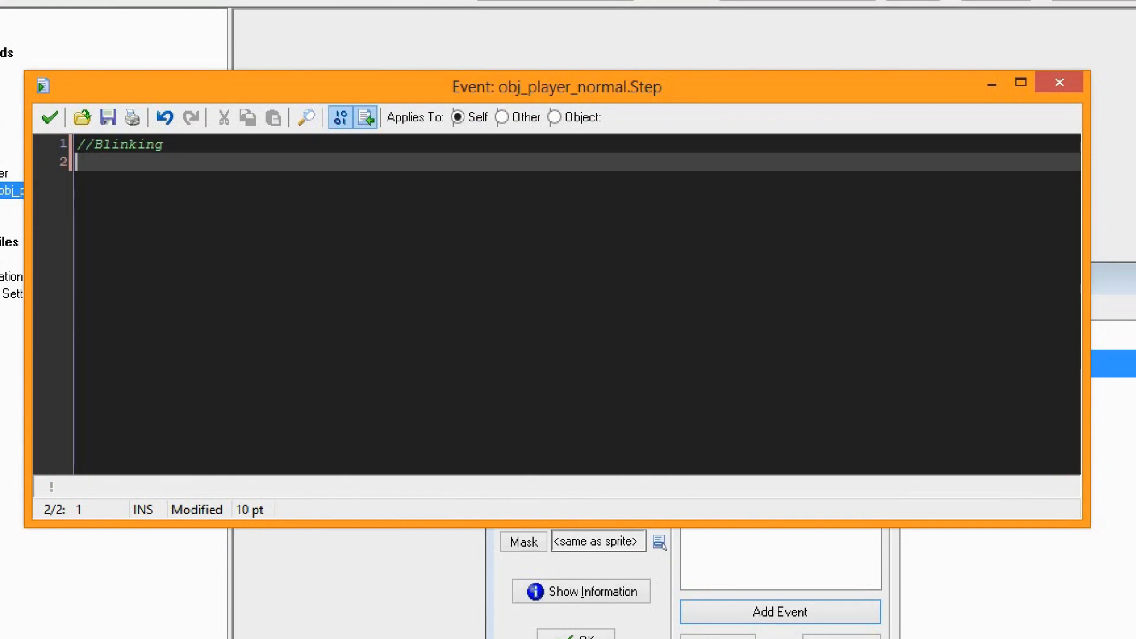
Write the condition if (blink = false) below the comment, followed by an empty block in curly braces
text(if ()
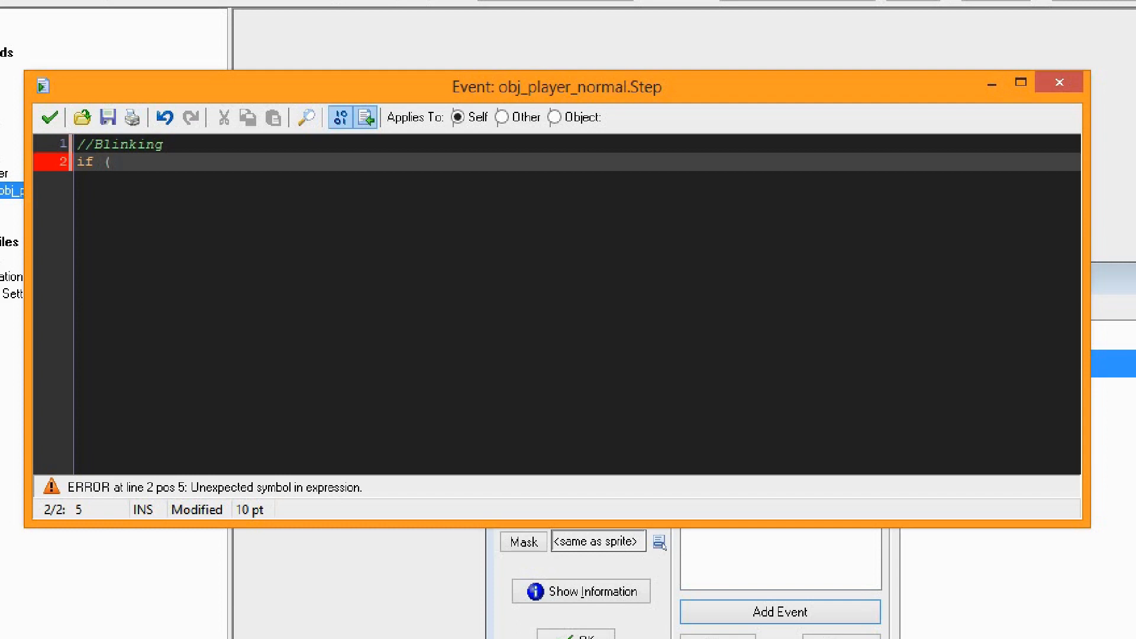
text(blink = false)
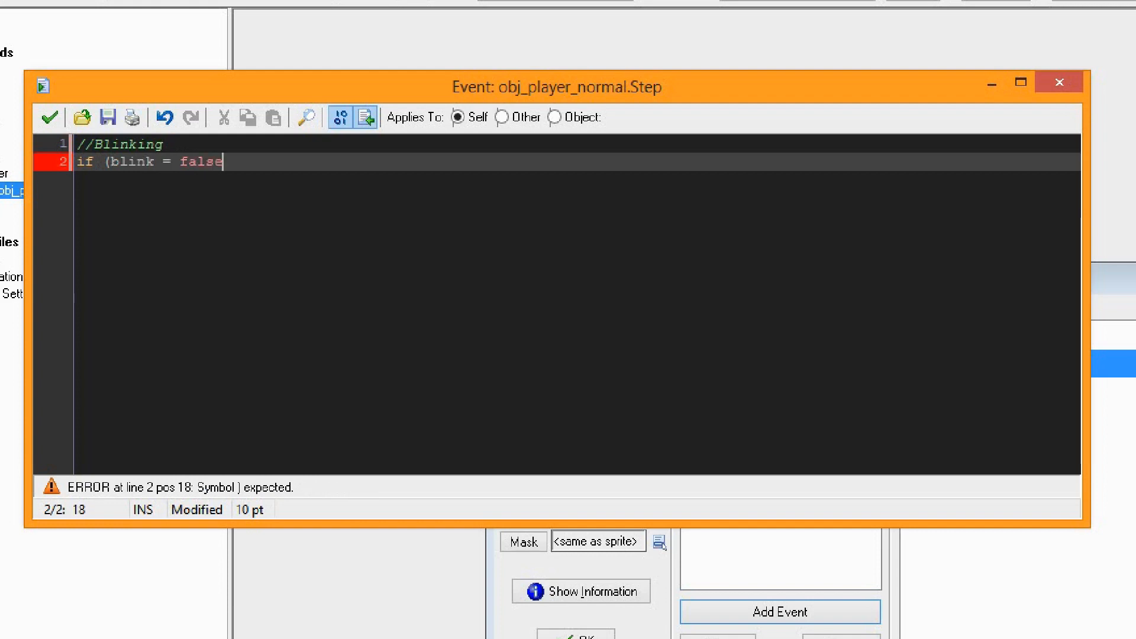
text())
key(Return)
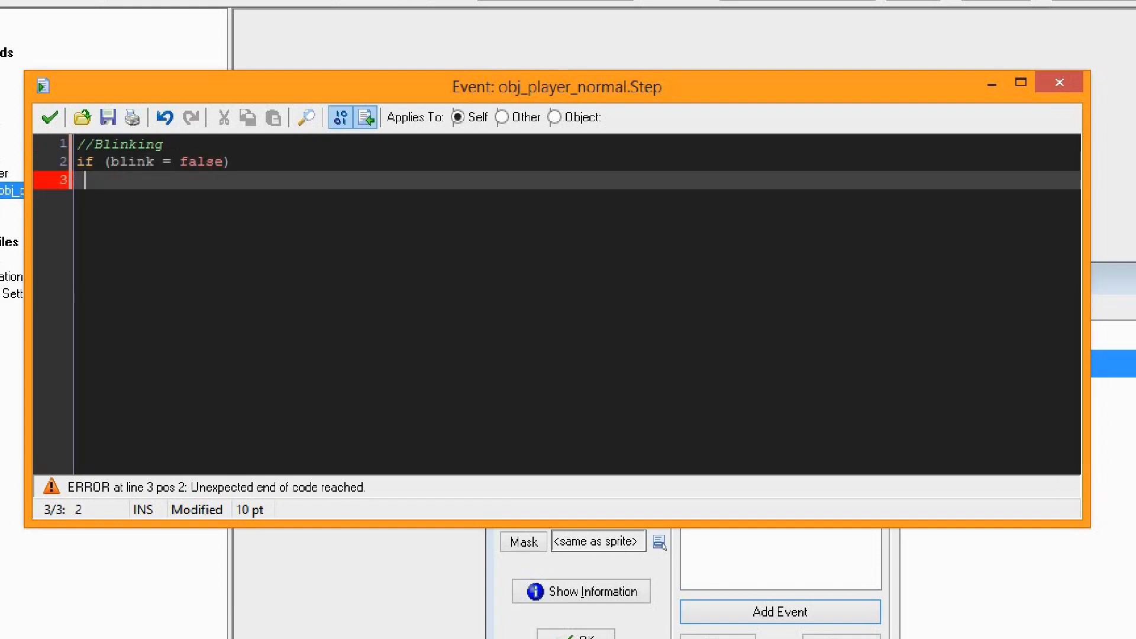
text({)
key(Return)
text(})
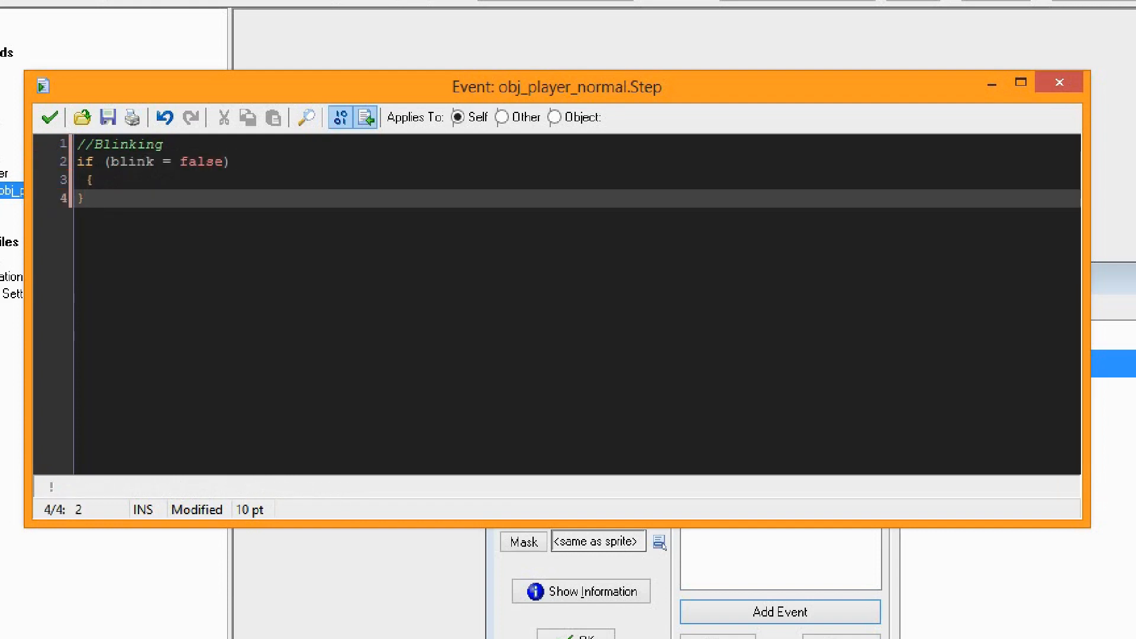
Add the line image_index = max(0,image_index-0.5) inside the braces, and save and close the Step code
key(shift+Up)
key(shift+Home)
key(End)
key(Return)
text(image_i)
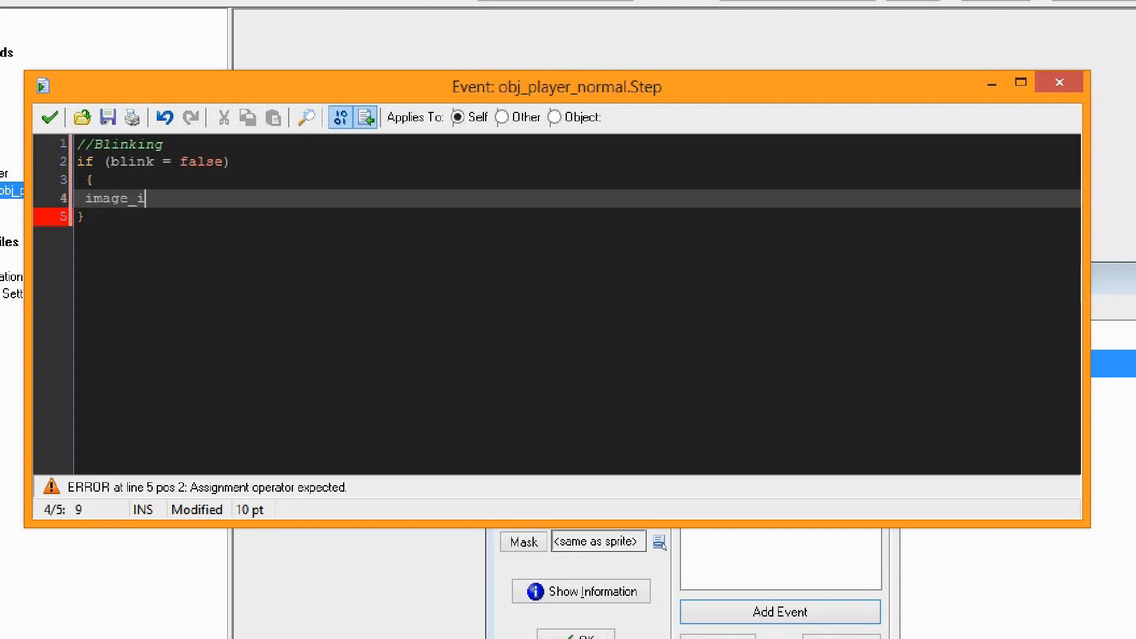
text(ndex =)
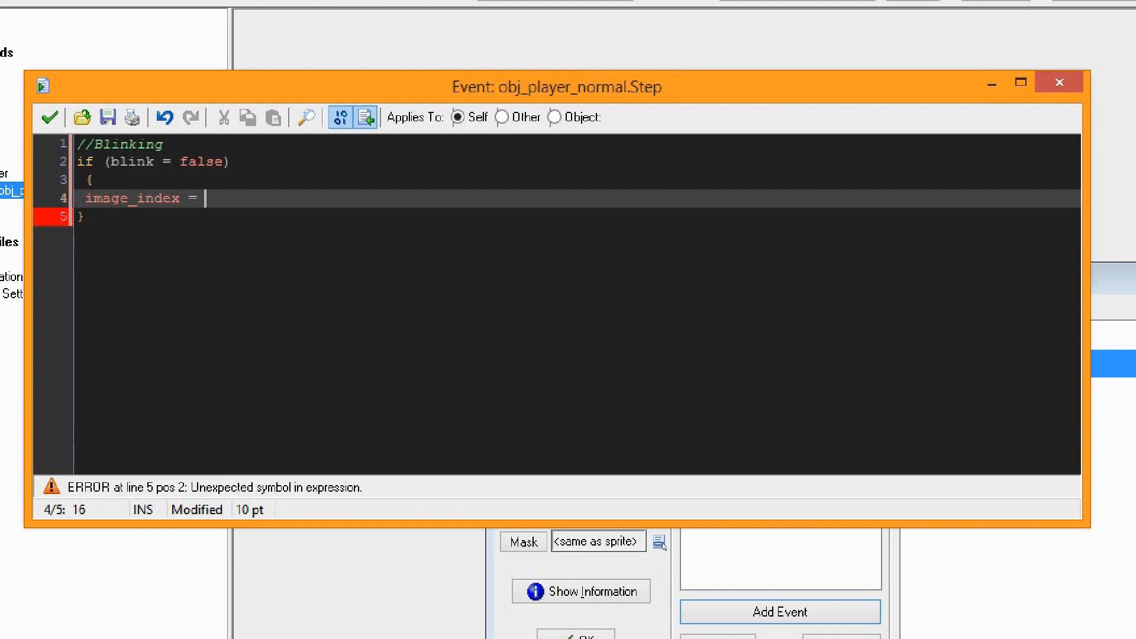
text(max)
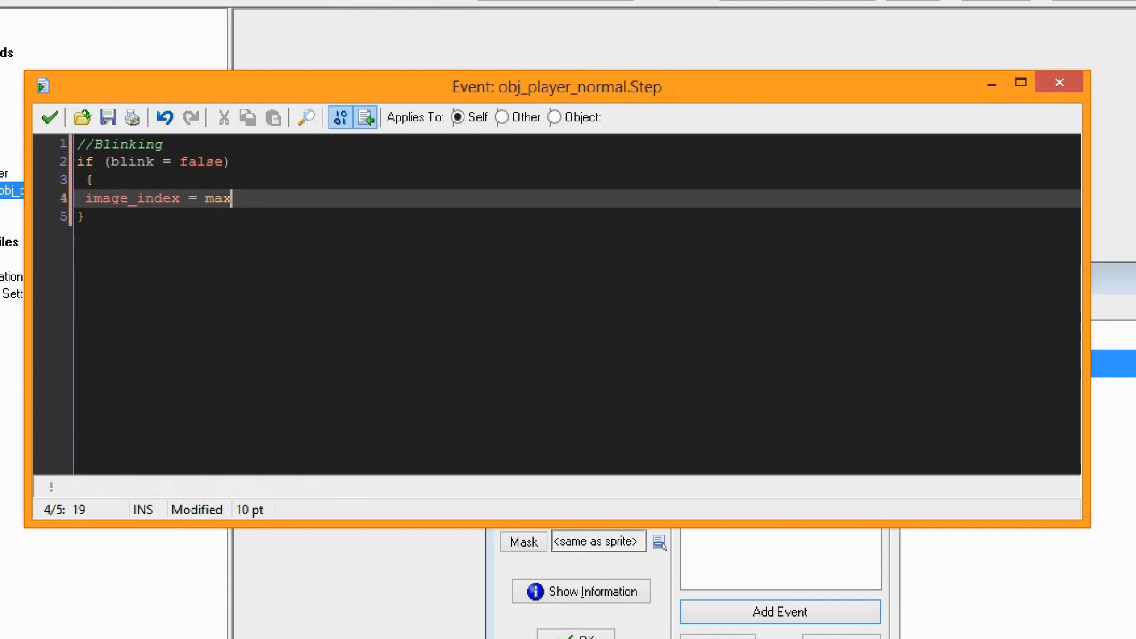
text((0,)
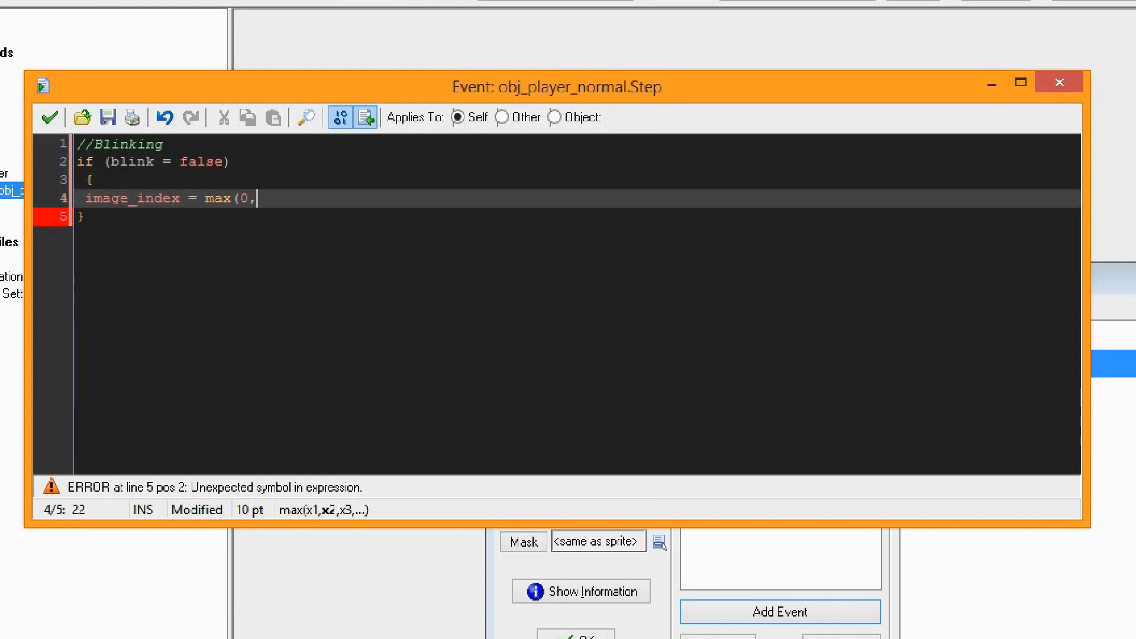
text(image_index-0.)
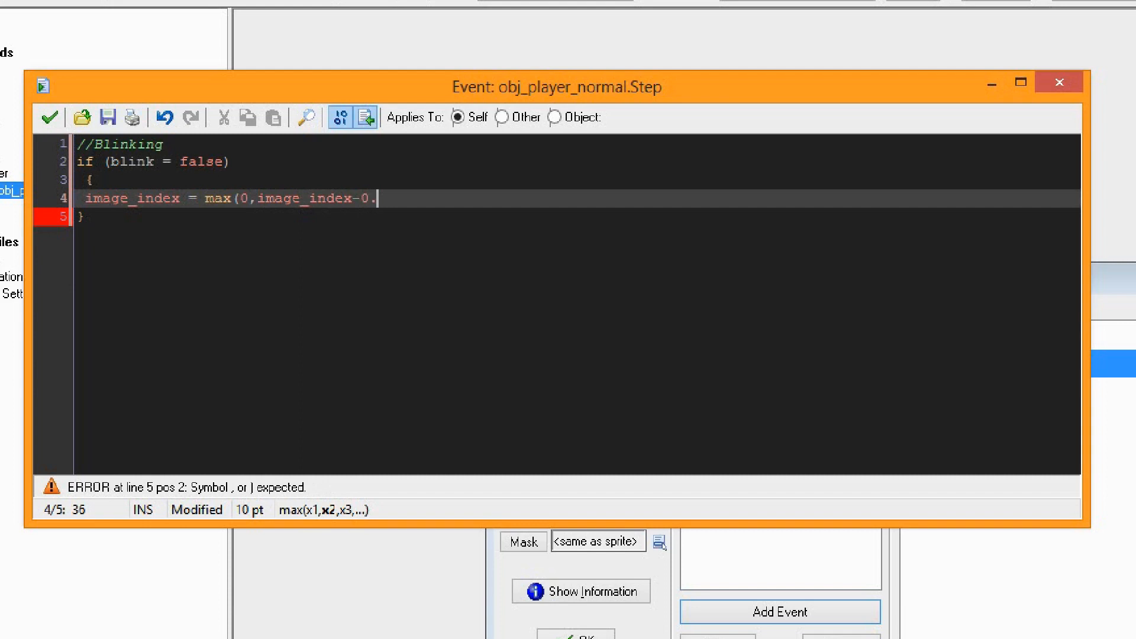
text(5))
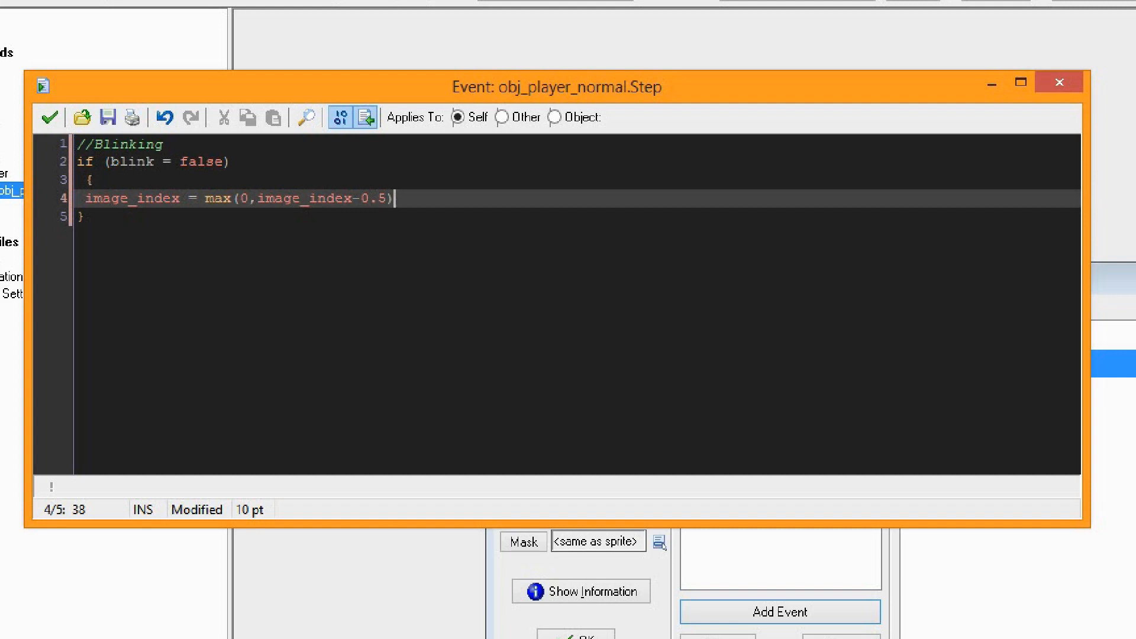
click(94, 180)
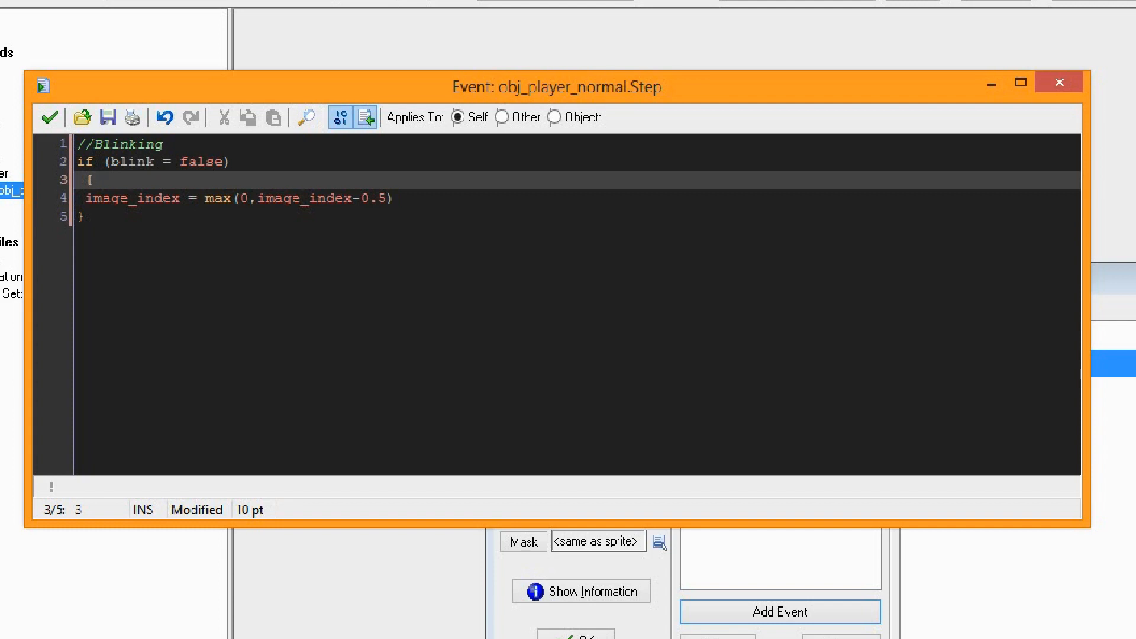
click(50, 117)
Open spr_player_normal for editing to examine the order of its blinking frames, and close the sprite windows
double_click(39, 48)
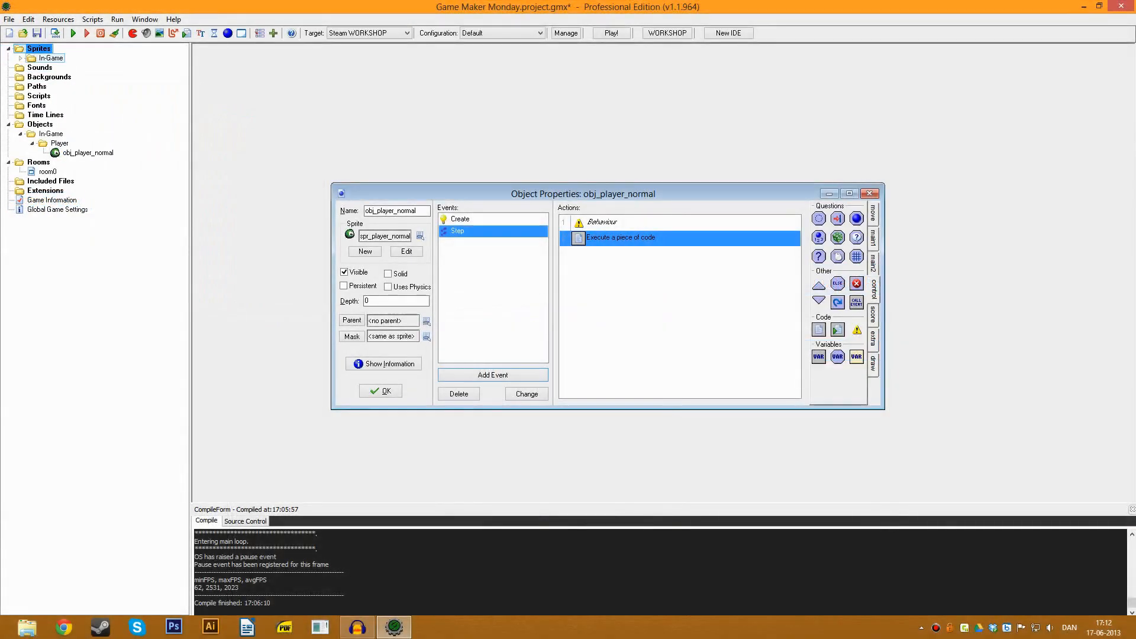
double_click(51, 58)
double_click(87, 77)
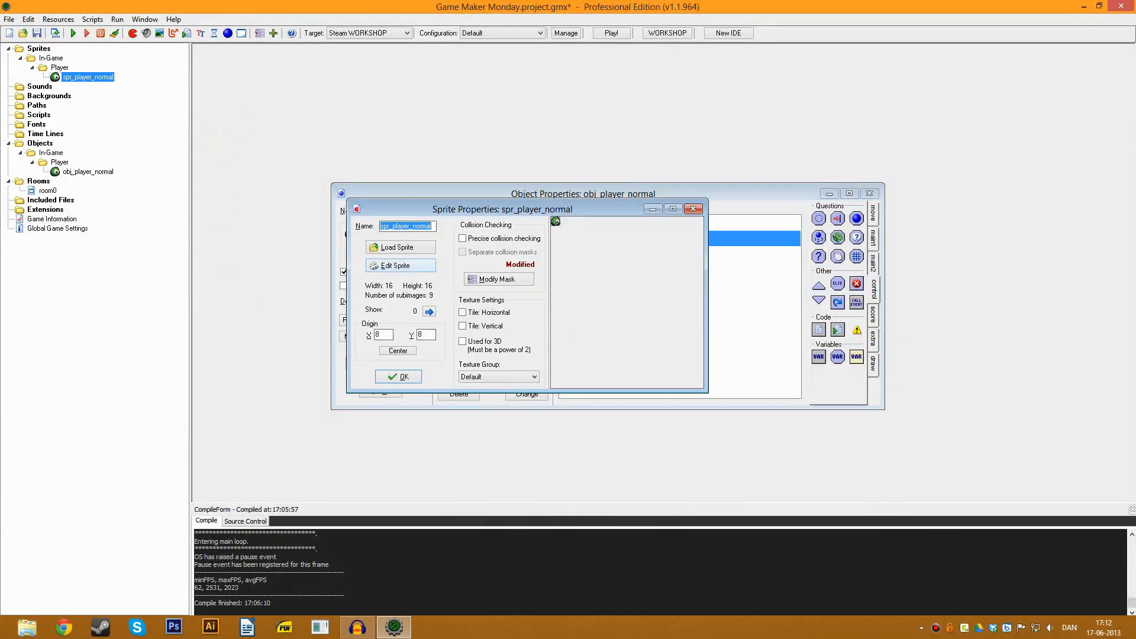
click(400, 265)
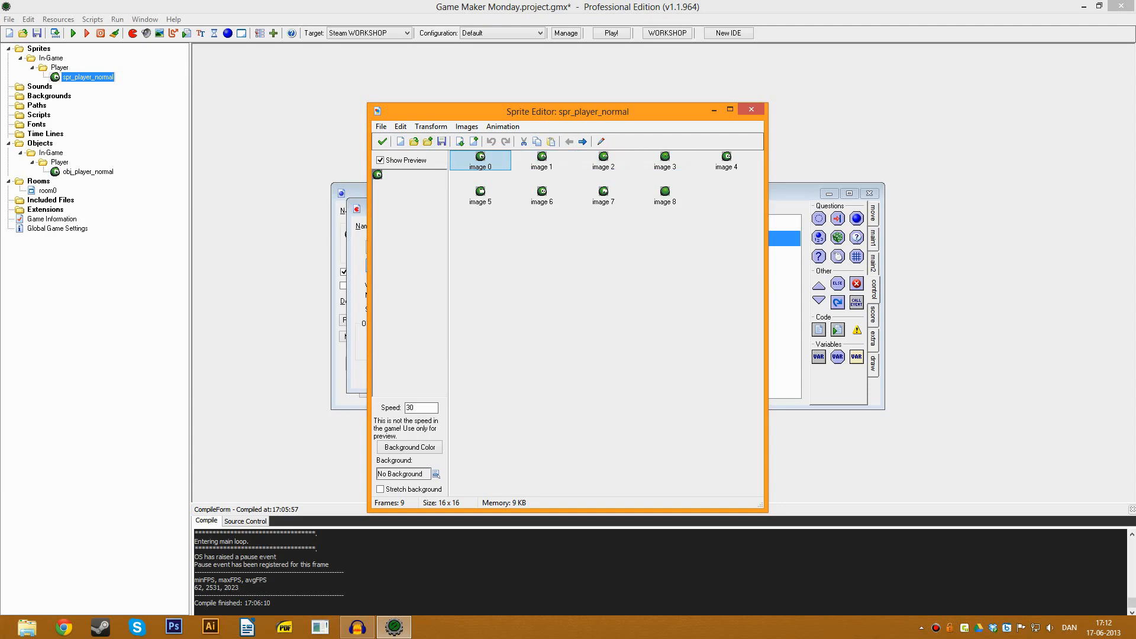
click(382, 141)
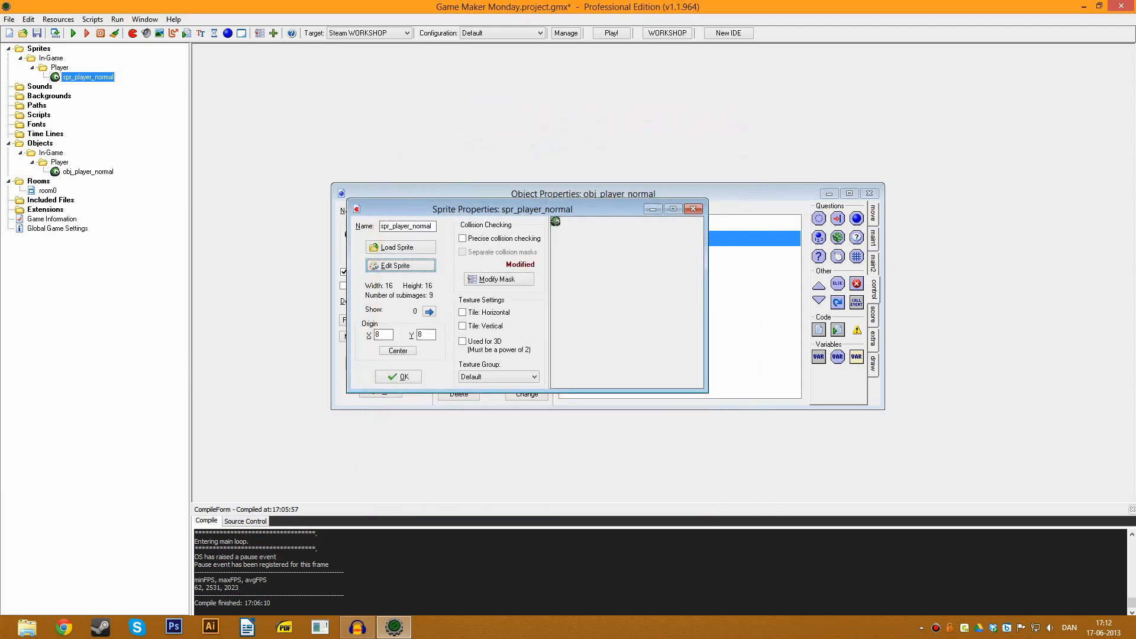
click(398, 377)
Reopen the Step code and insert if (image_index < 4) with an opening brace above the image_index line
double_click(631, 238)
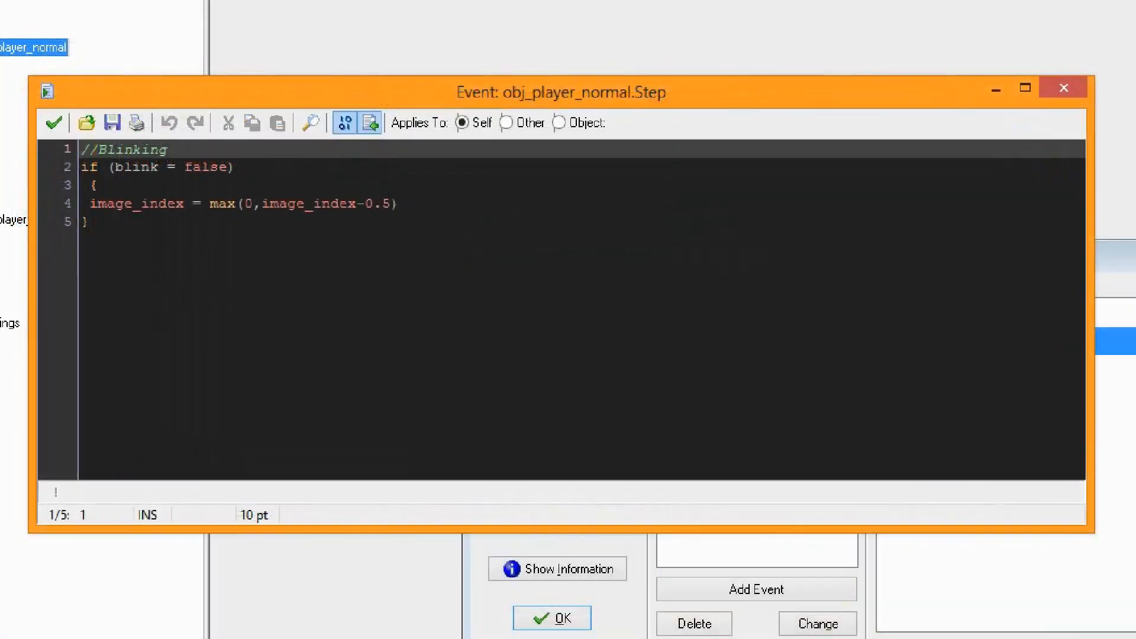
click(98, 185)
key(Return)
text(if (image_index < 4))
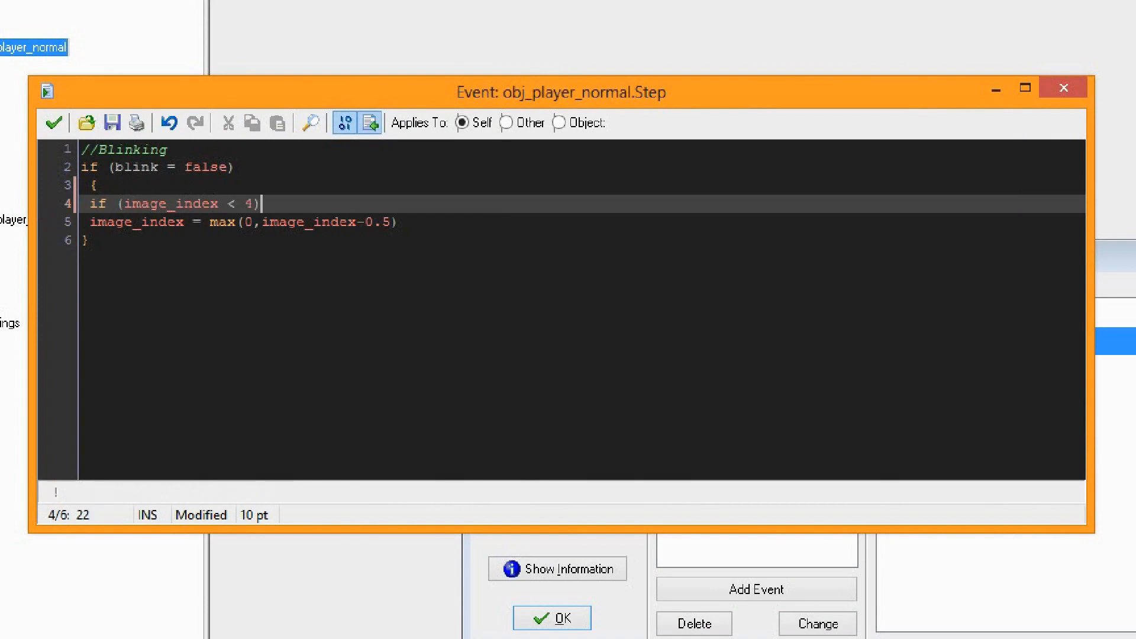
key(Return)
text({)
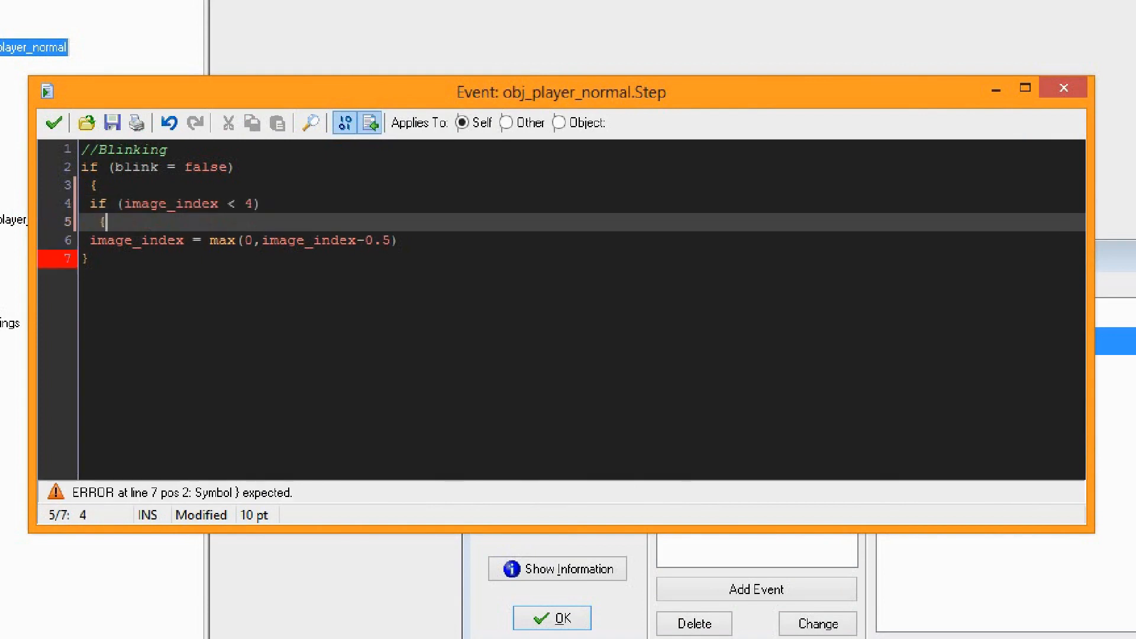
Indent the image_index assignment one more space and close the inner block with a brace below it
key(Down)
key(Left)
key(Left)
key(End)
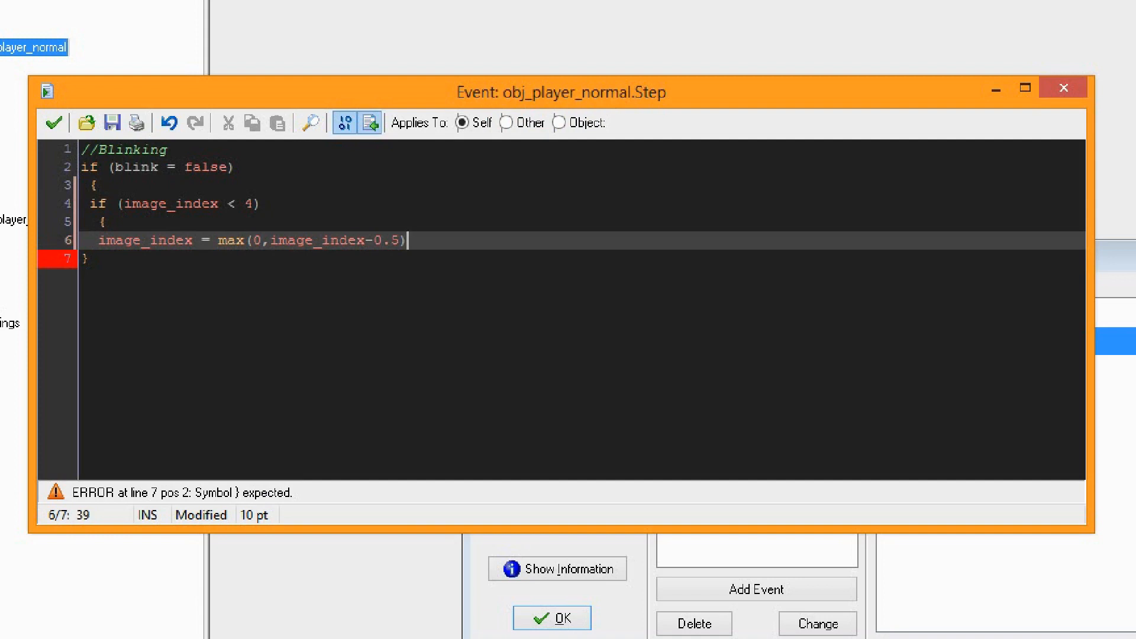
key(Return)
key(BackSpace)
text(})
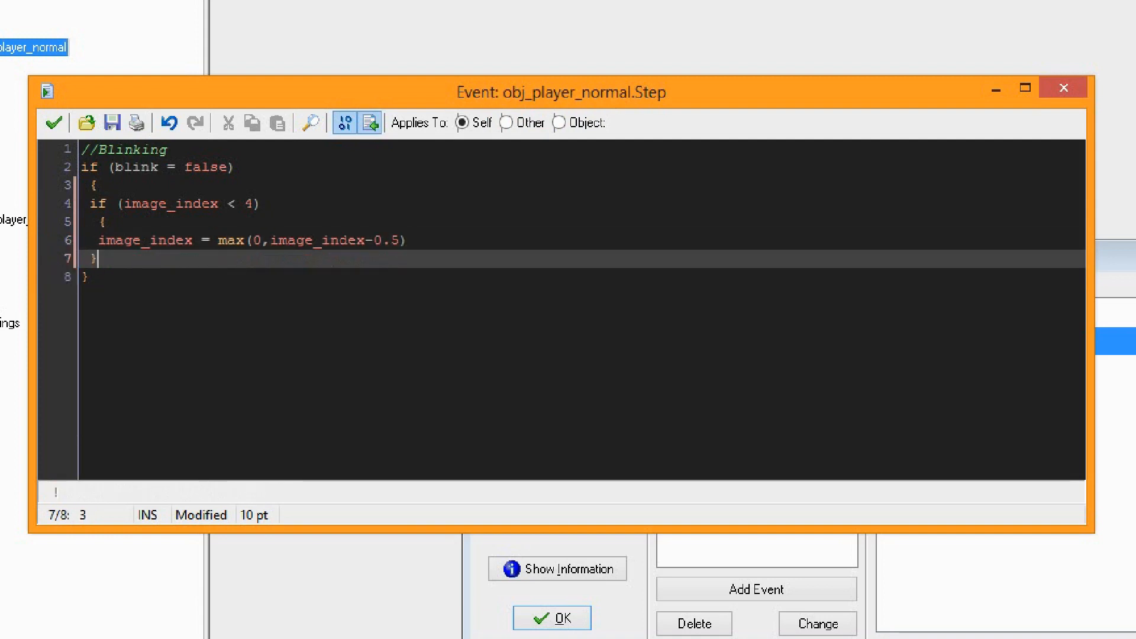
Insert the comment //Open eyes above the image_index < 4 condition
click(132, 167)
click(107, 186)
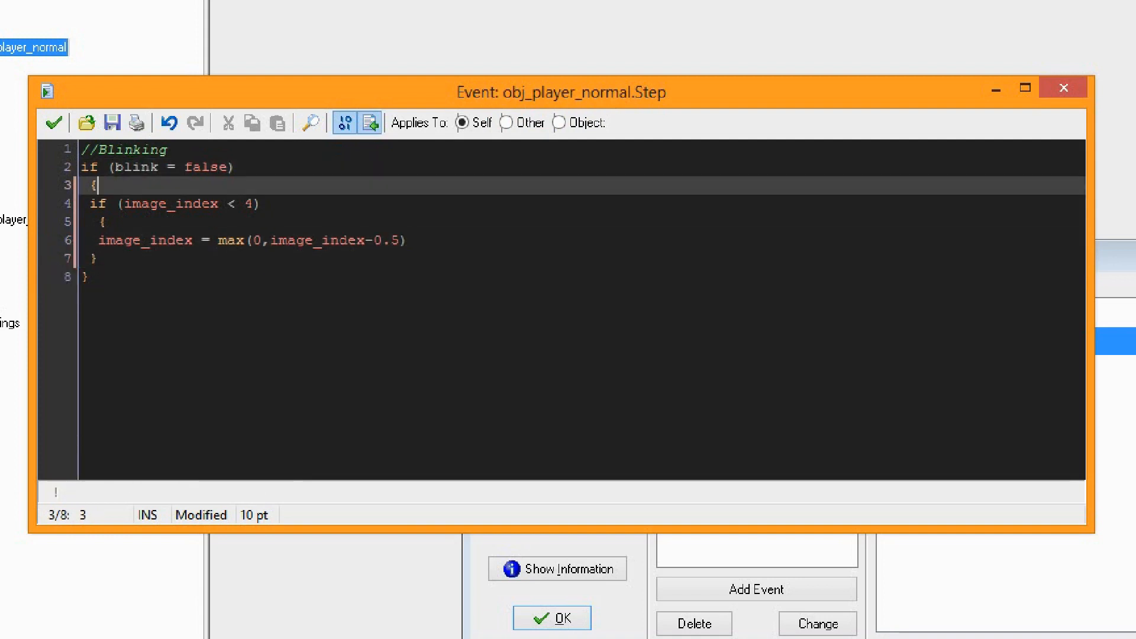
key(Return)
text(//)
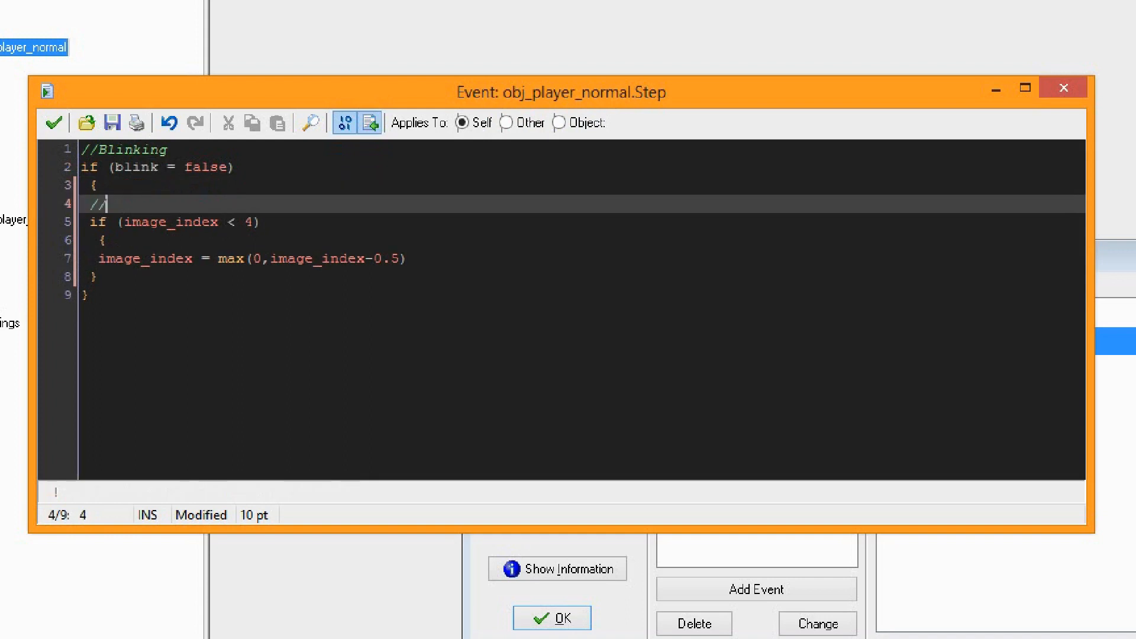
text(Open eyes)
click(98, 277)
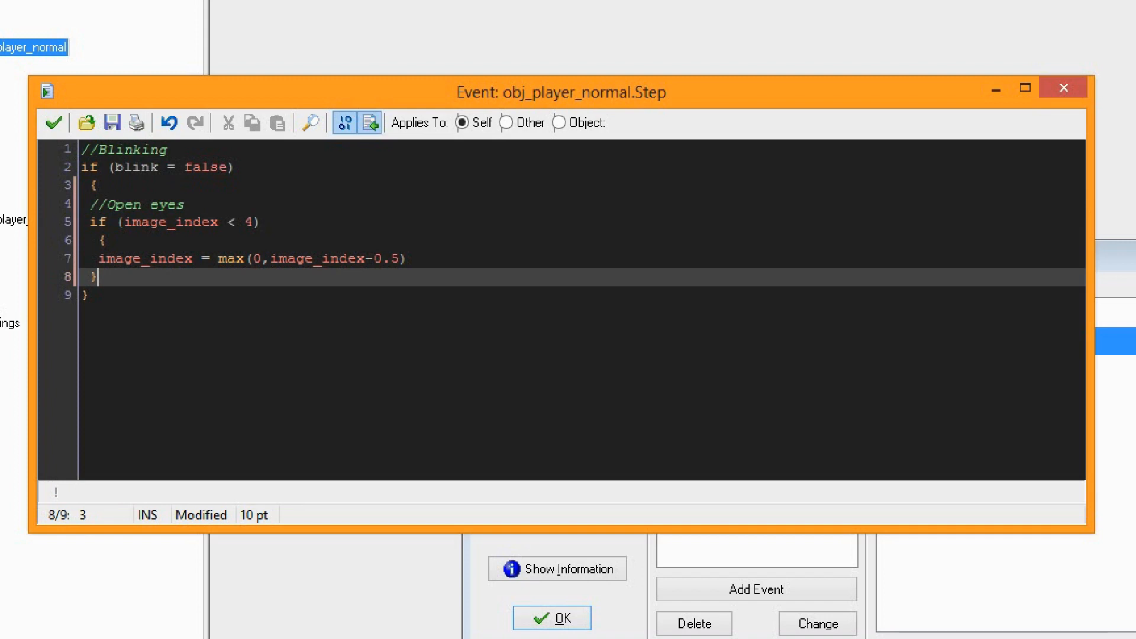
Add the comment //Blink on a new line below the inner image_index < 4 block
key(Return)
text(//E)
text(link)
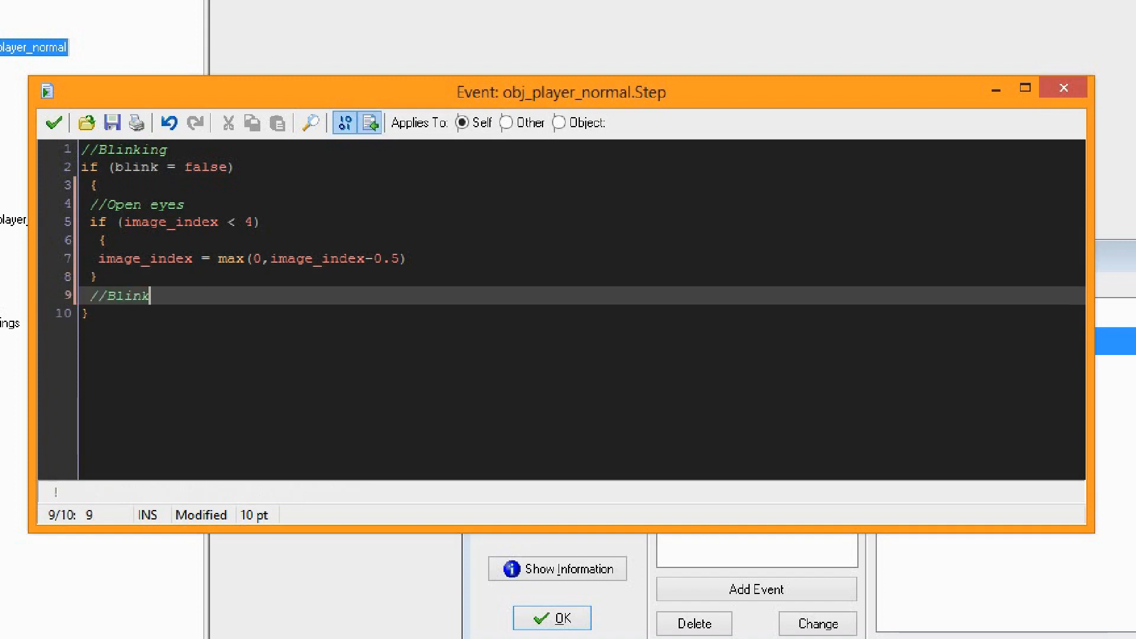
key(Return)
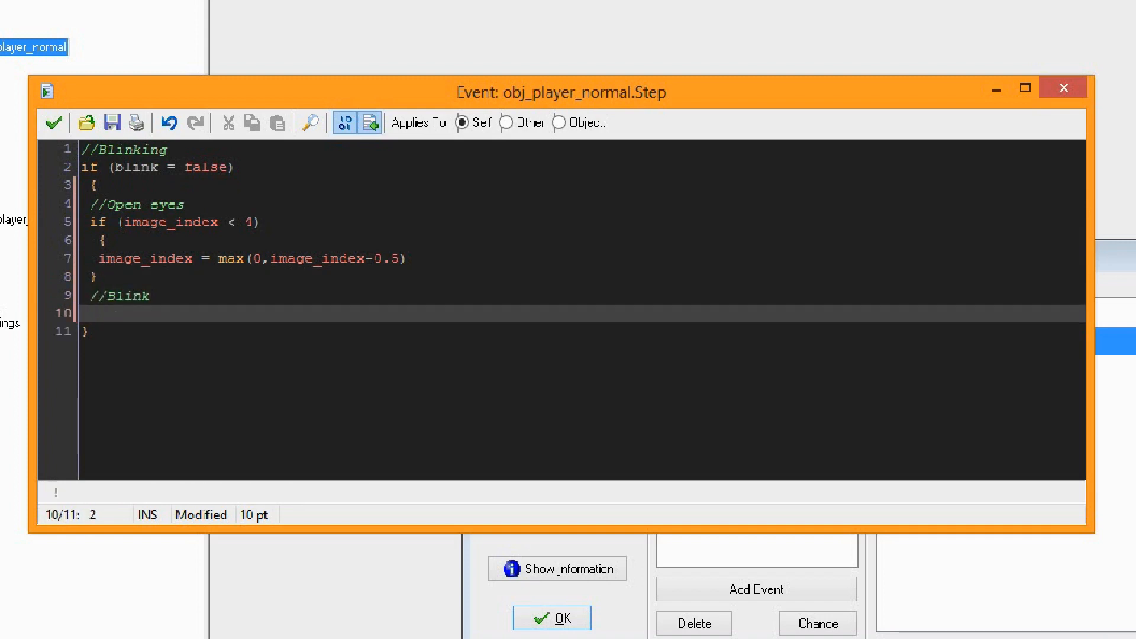
Write the condition if (irandom(100) = 1) under the //Blink comment, with an opening and a closing brace
text(if ()
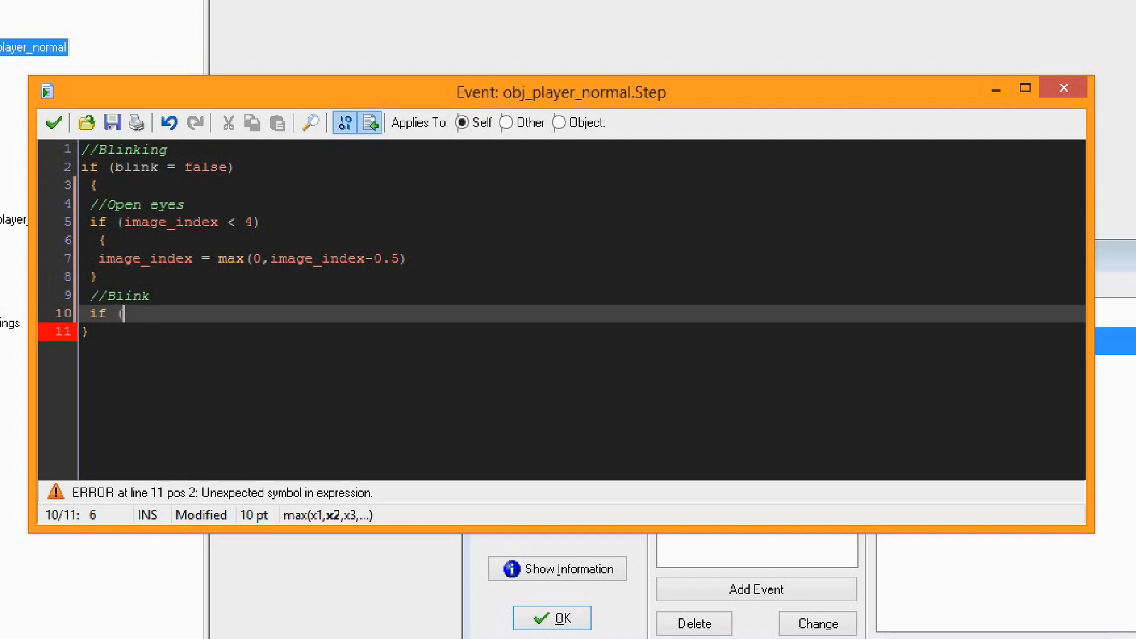
text(1 =)
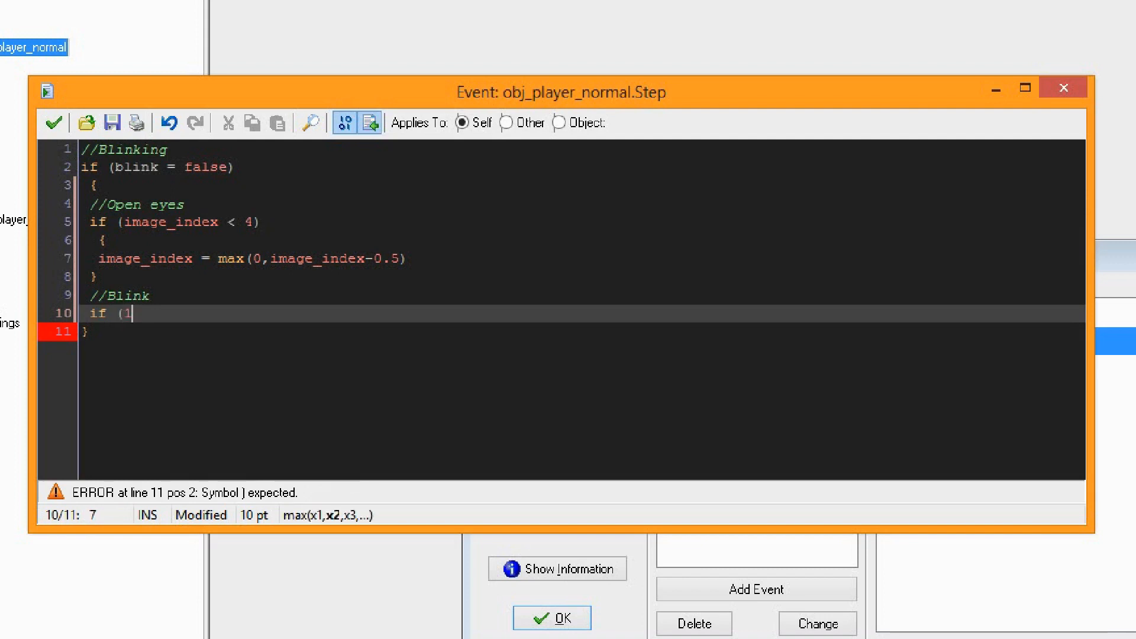
key(BackSpace)
key(BackSpace)
key(BackSpace)
key(BackSpace)
text(irandom(100))
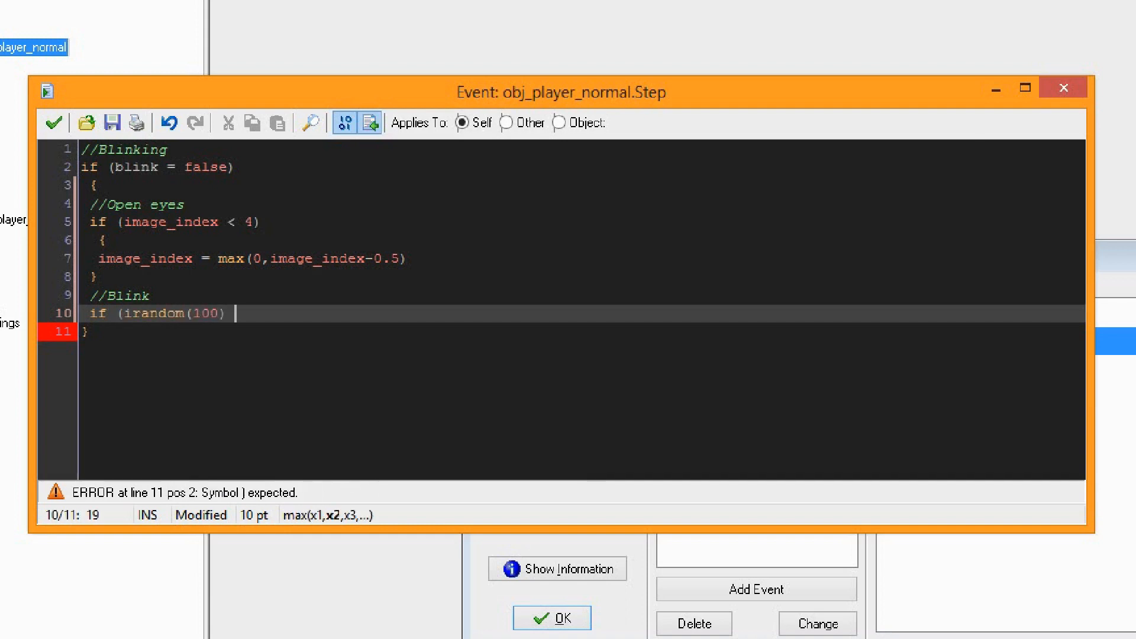
text( = 1))
key(Return)
text({)
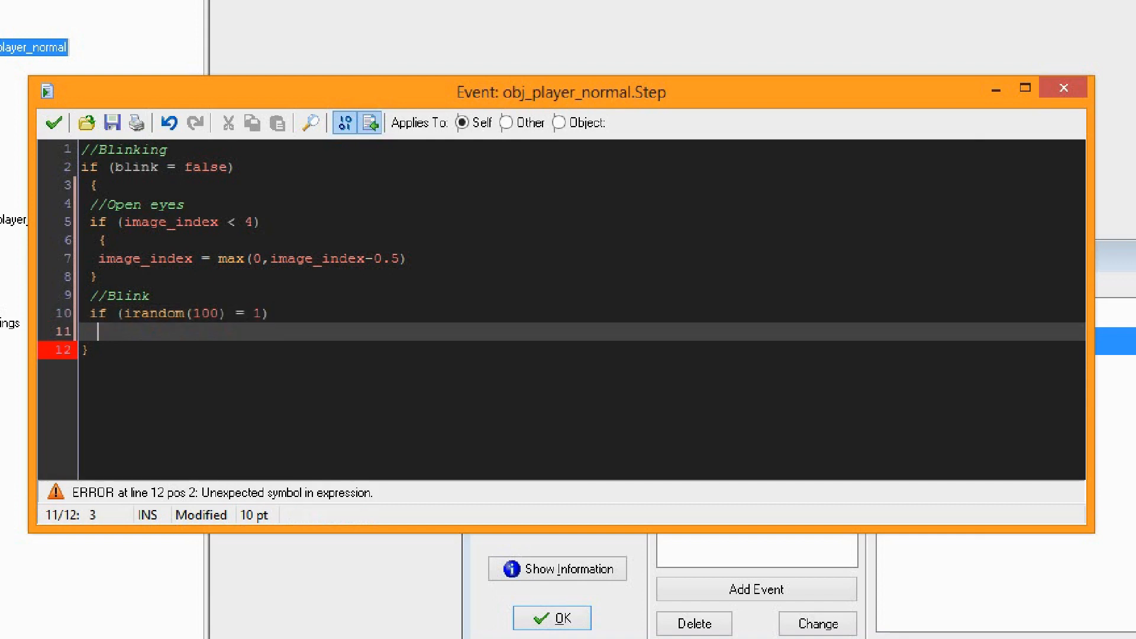
key(Return)
text(})
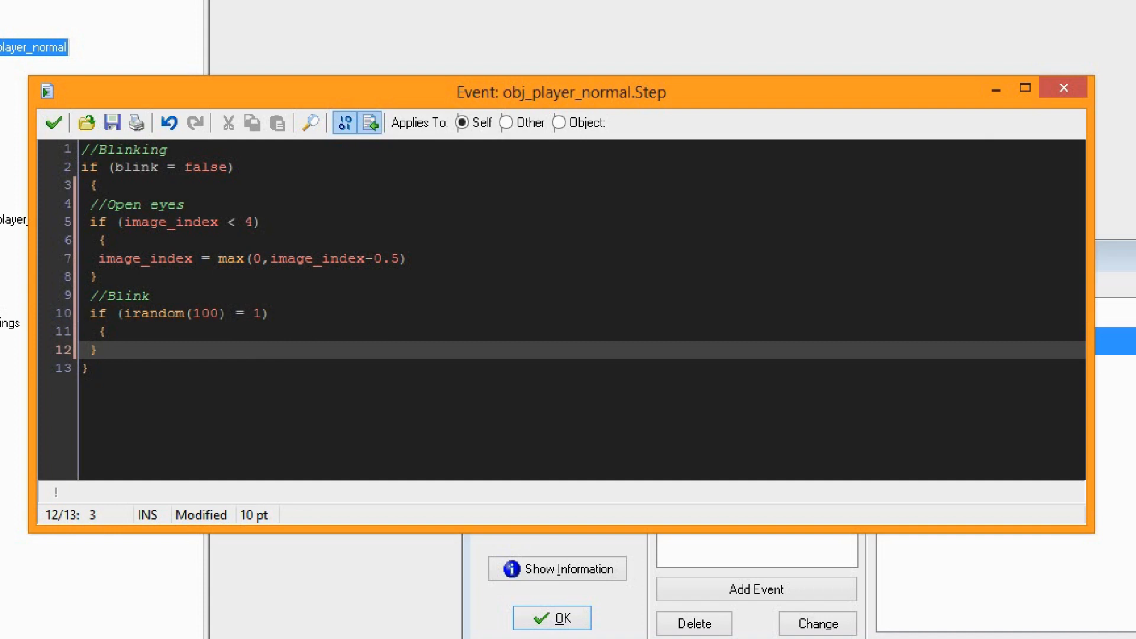
Insert blink = true between the braces of the irandom(100) condition
click(105, 331)
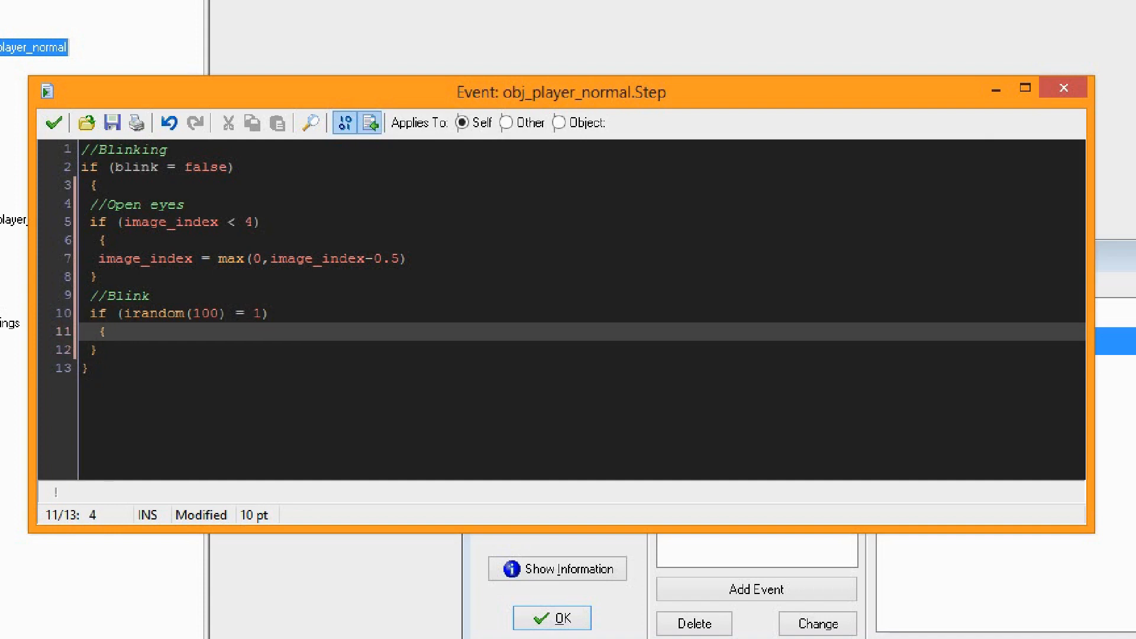
key(Return)
text(b)
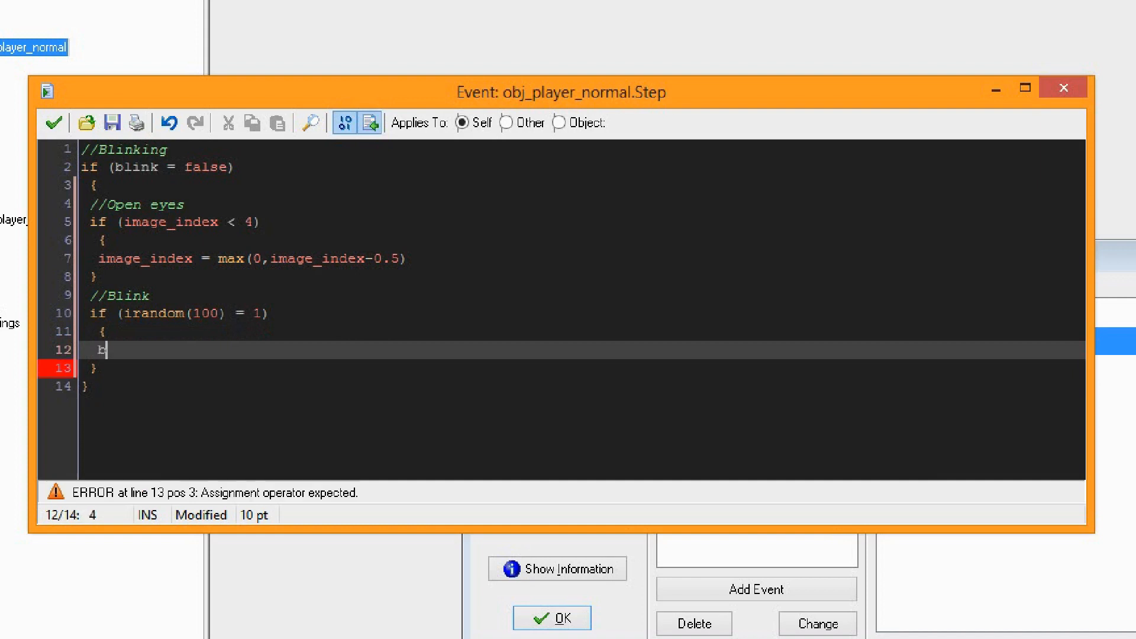
text(link = true)
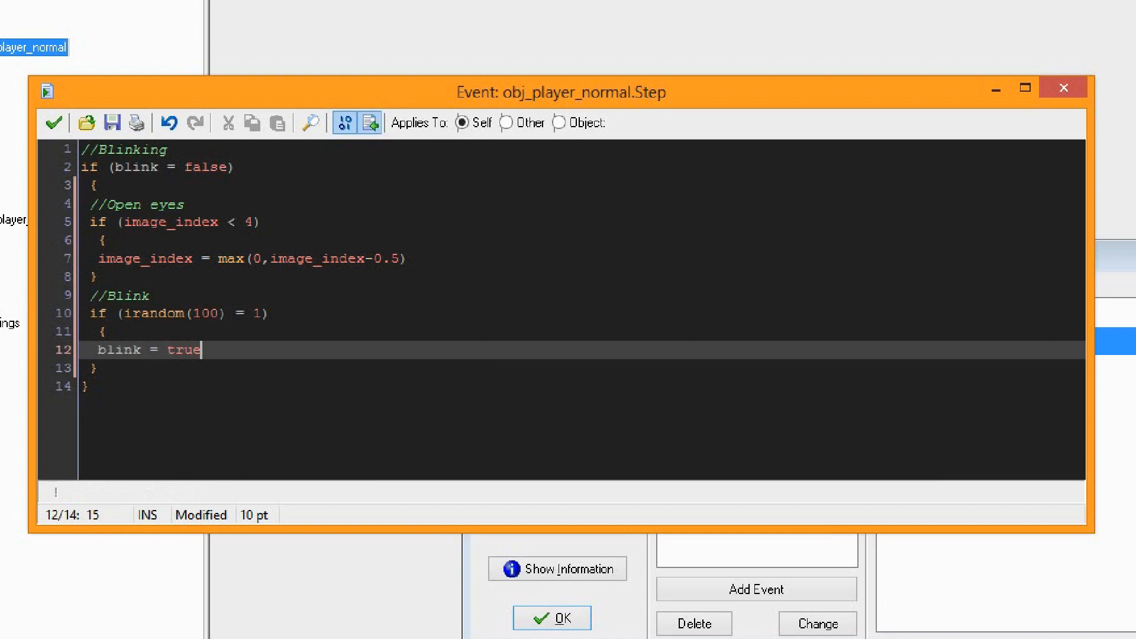
Add an empty line after the final closing brace and change the first line's comment to //Not blinking
click(89, 387)
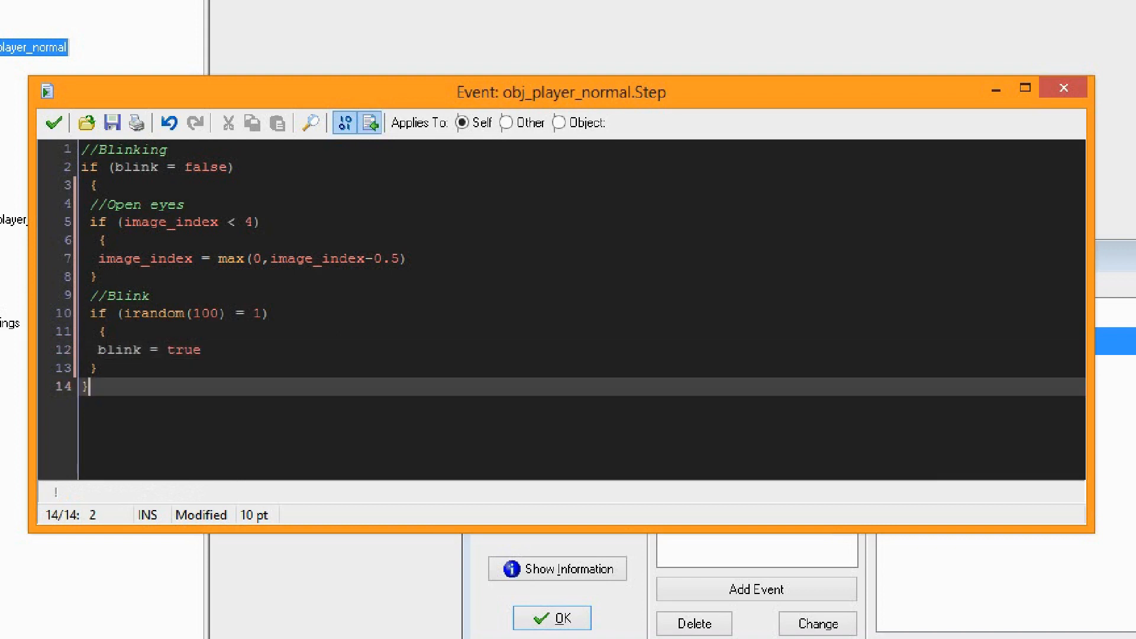
key(Return)
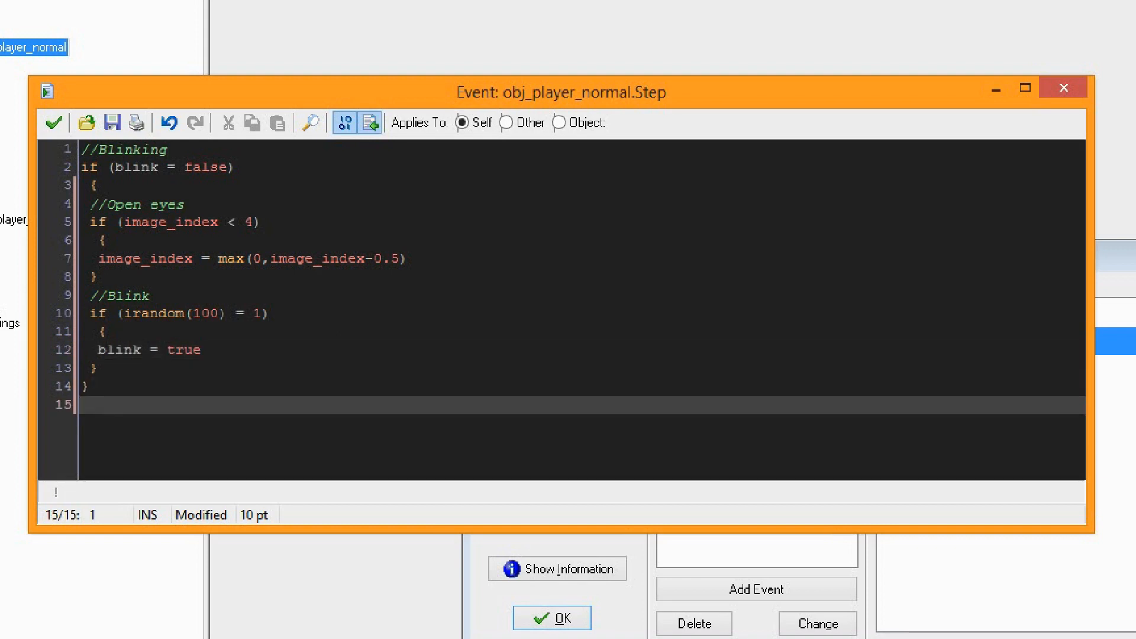
click(168, 150)
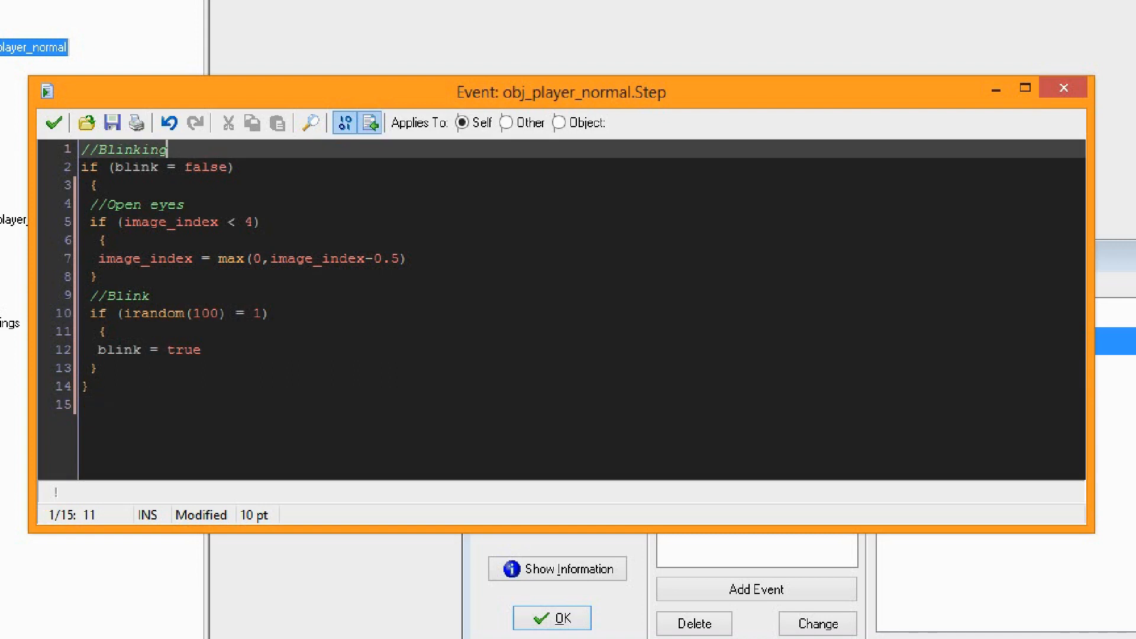
click(100, 149)
text(Not)
key(Delete)
text(b)
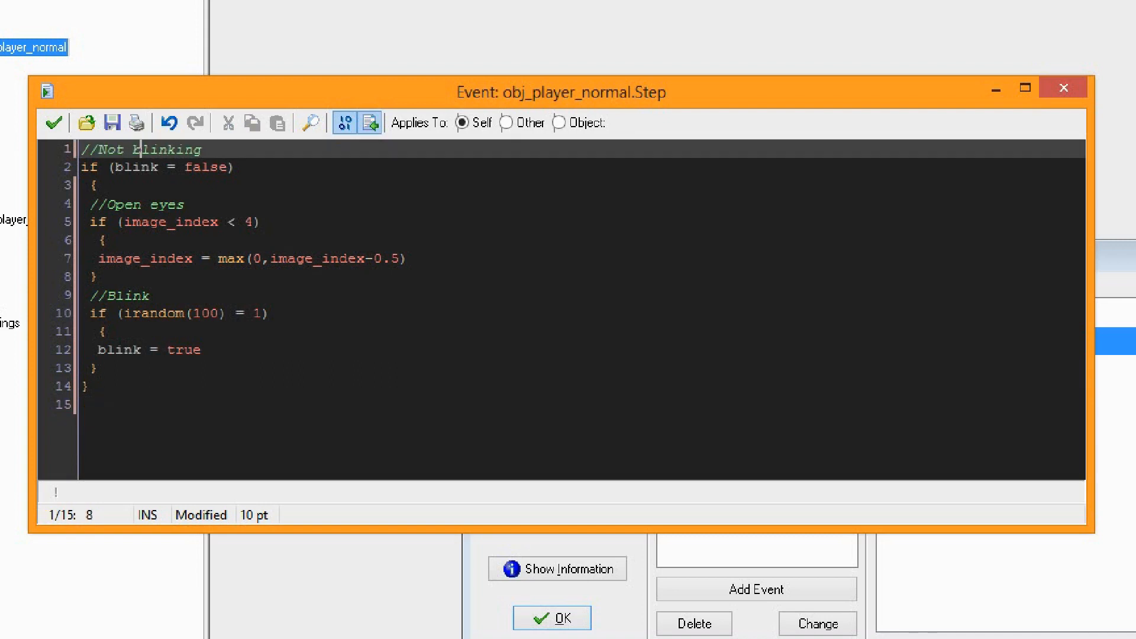
Write the comment //Blinking on the empty line at the end of the code
click(83, 405)
text(/)
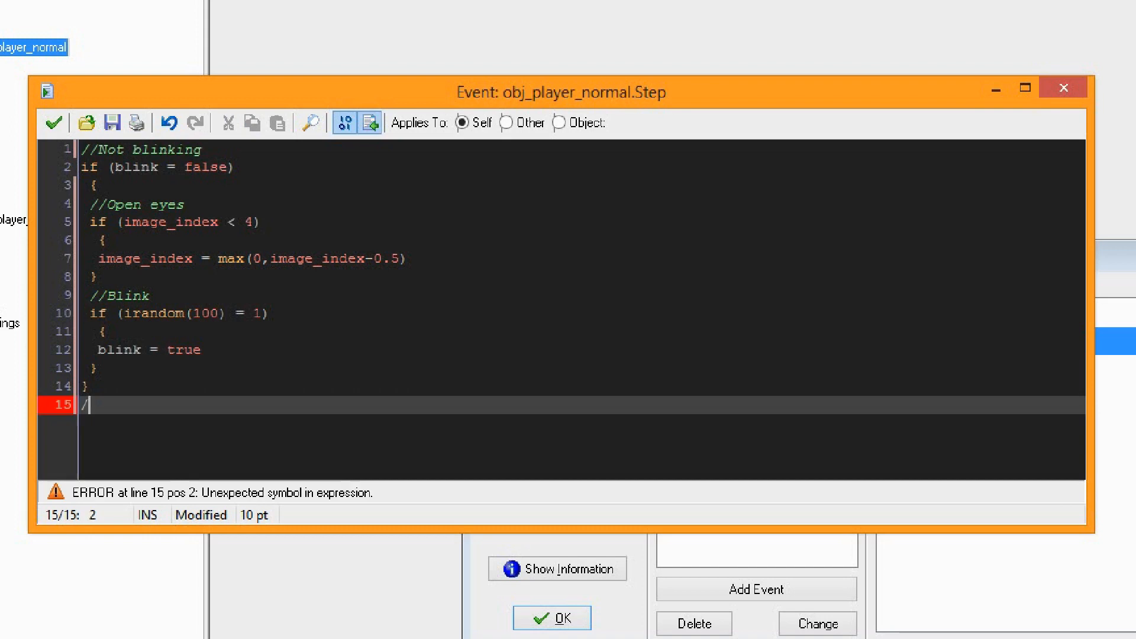
text(/Blinking)
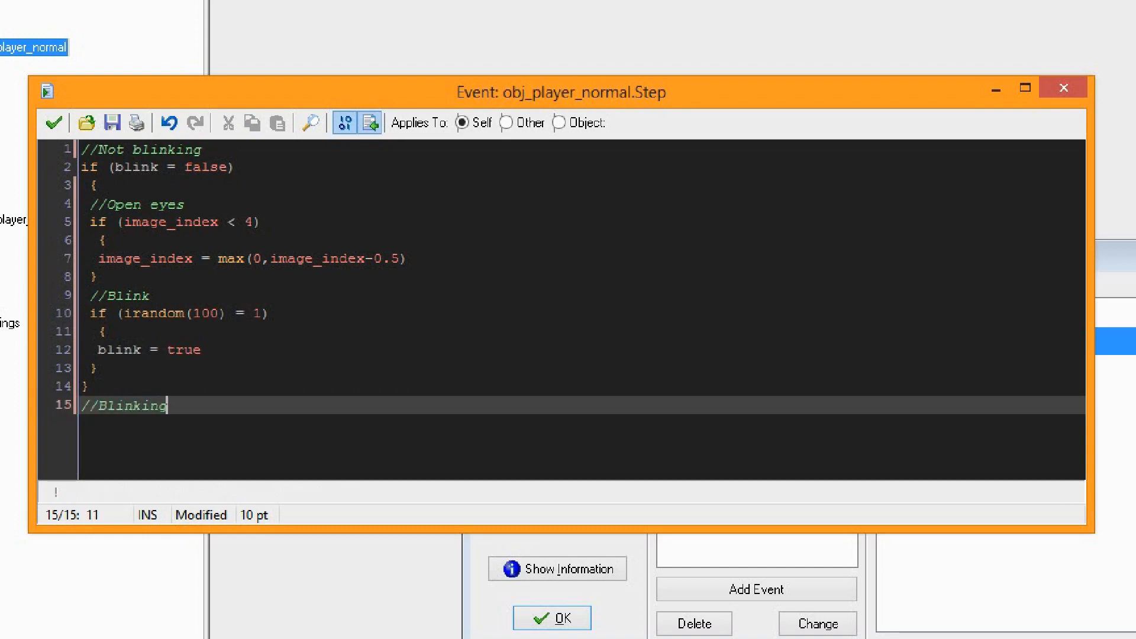
Add if (blink = true) below the //Blinking comment, with opening and closing braces and an empty line between them
key(Return)
text(if ()
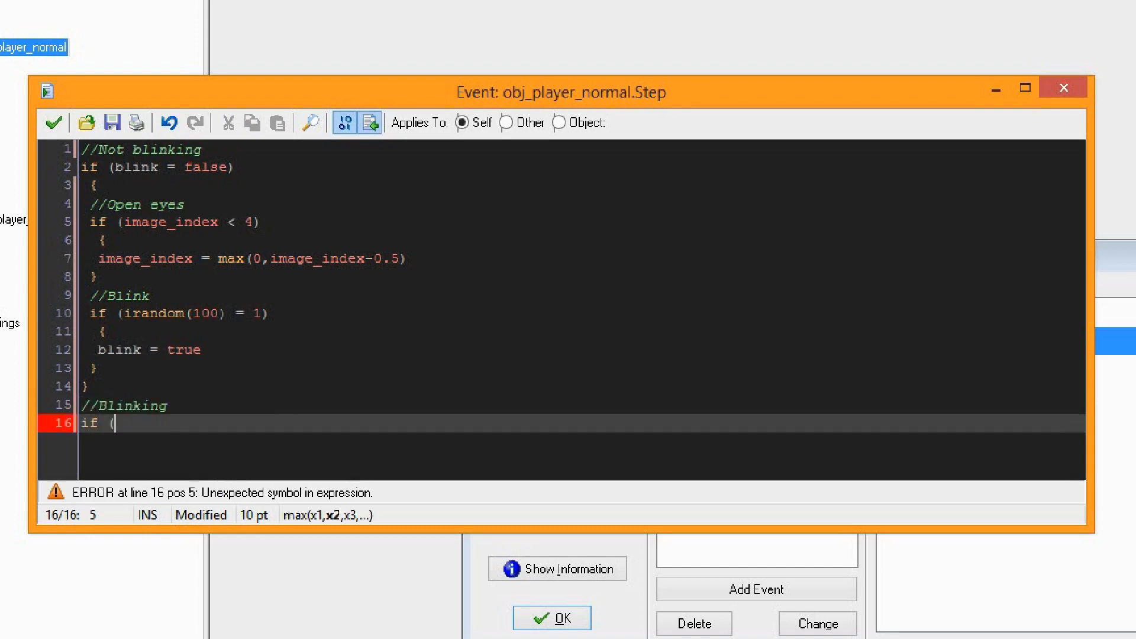
text(blink )
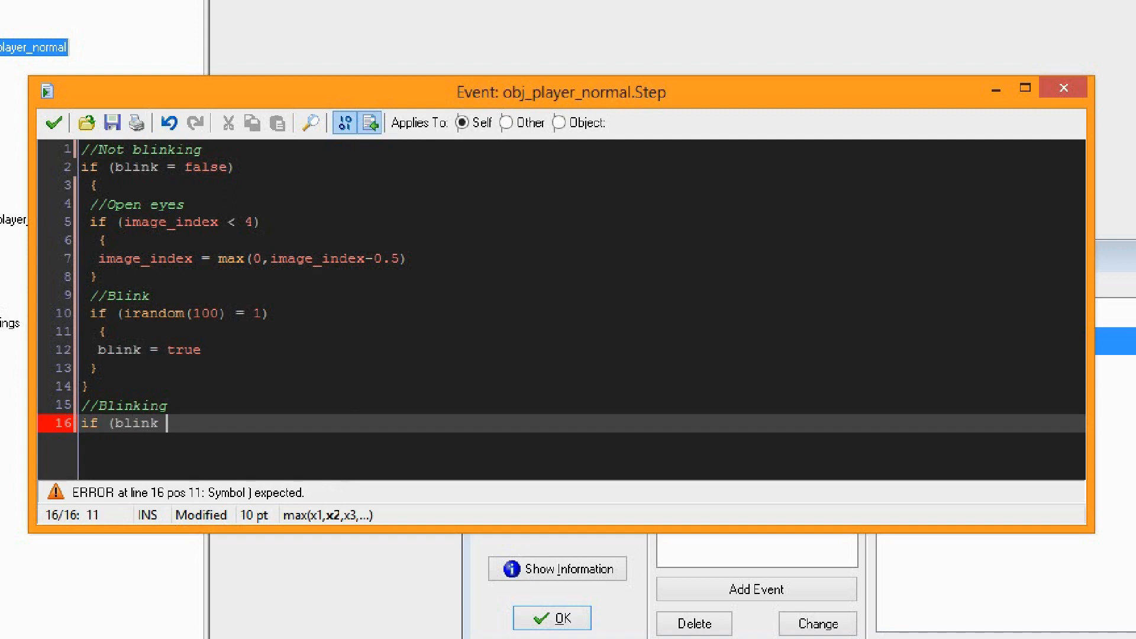
text(= true))
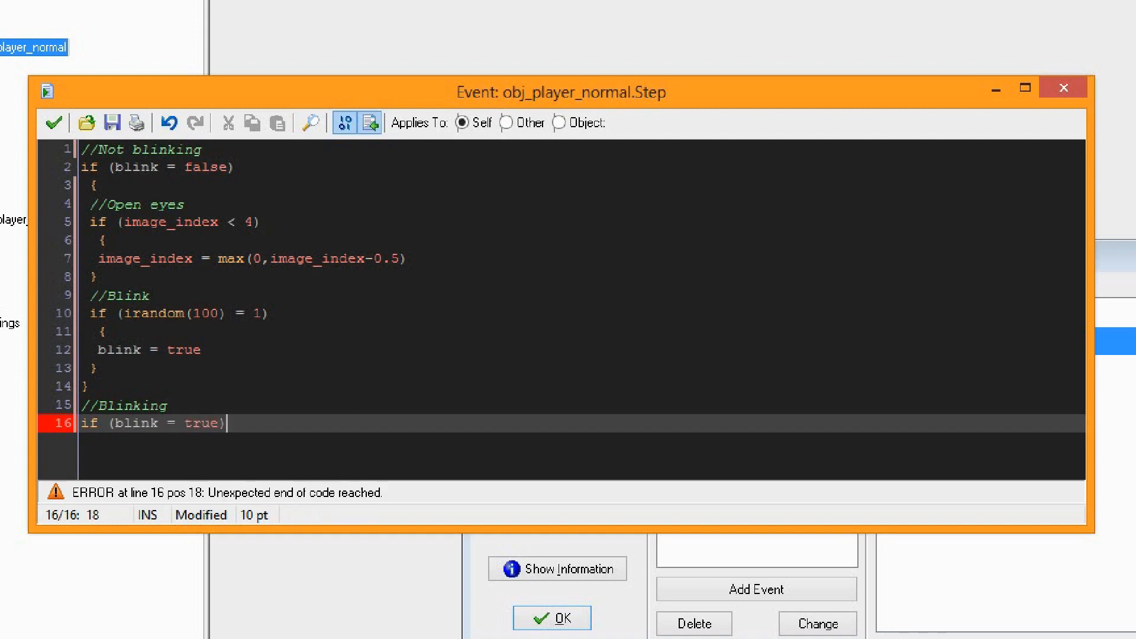
key(Return)
text({)
key(Return)
text(})
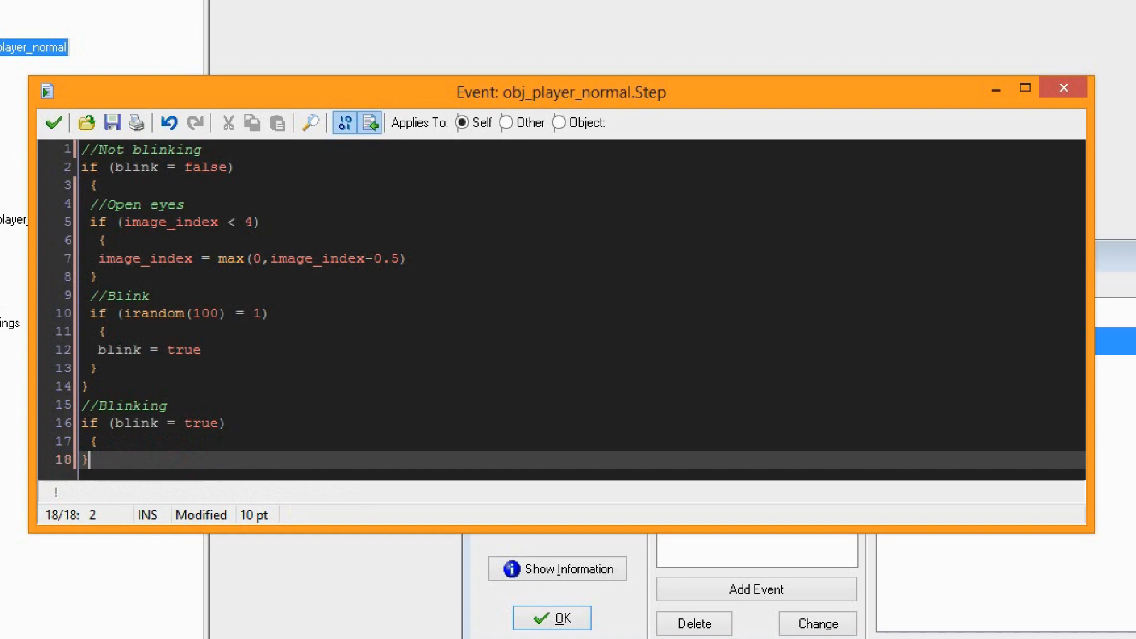
click(98, 442)
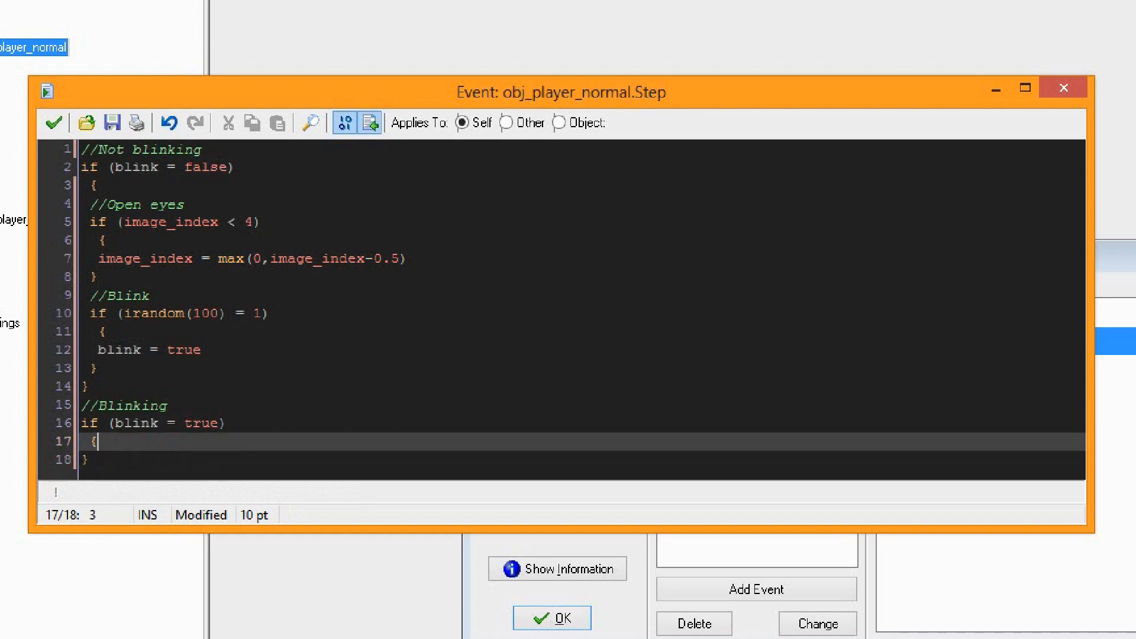
key(Return)
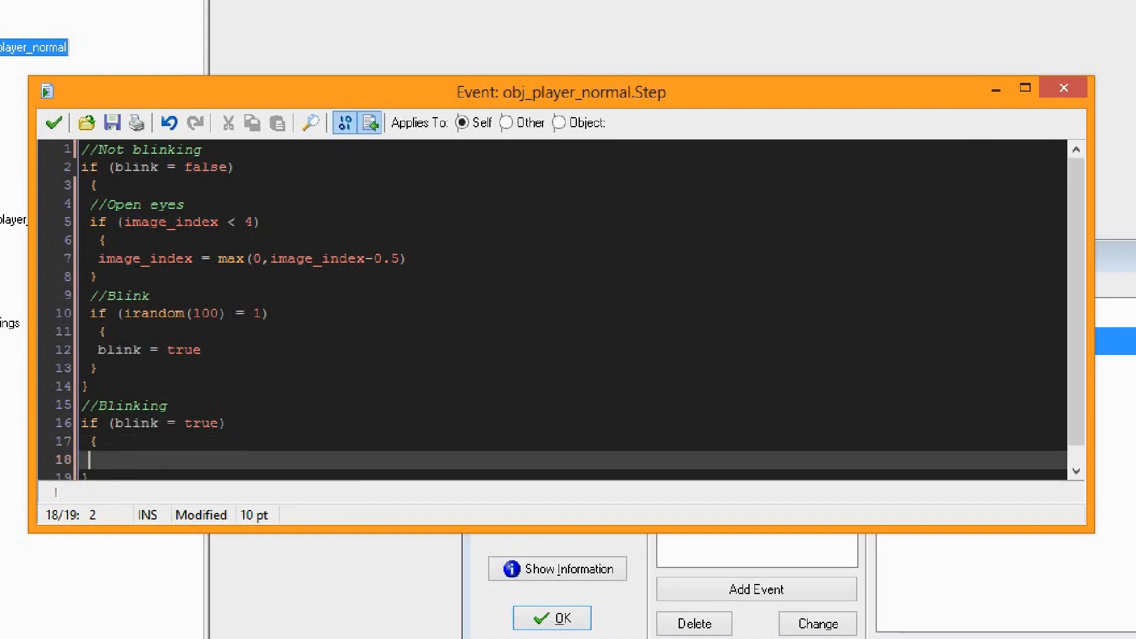
Copy the image_index = max(0,image_index-0.5) line into the if (blink = true) block
drag(408, 259, 98, 258)
key(ctrl+c)
click(90, 459)
key(ctrl+v)
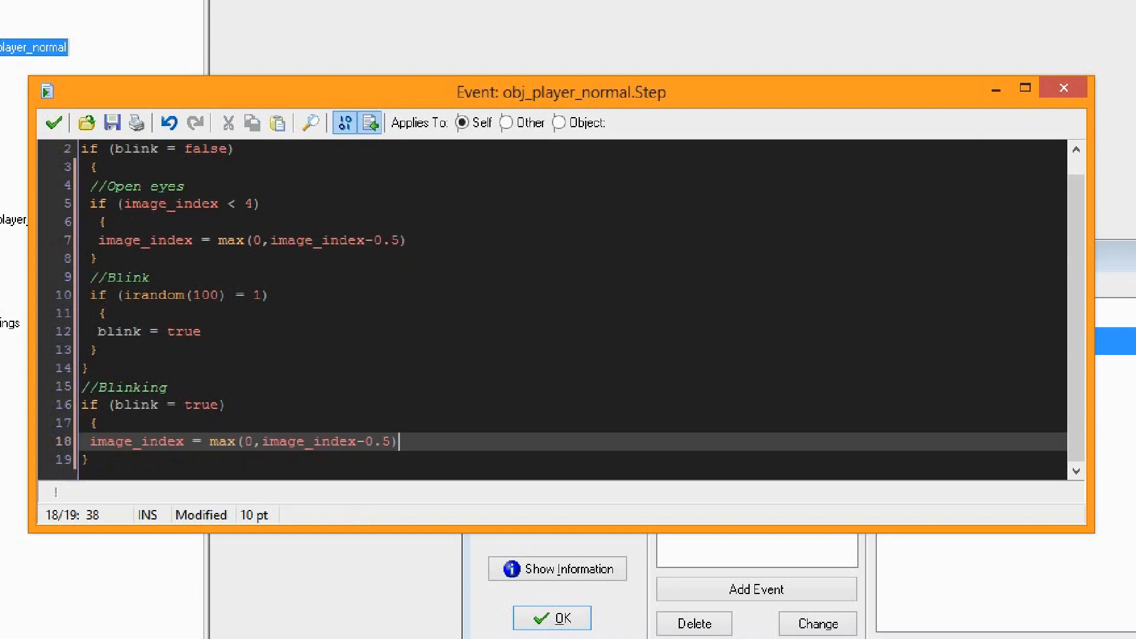
click(98, 423)
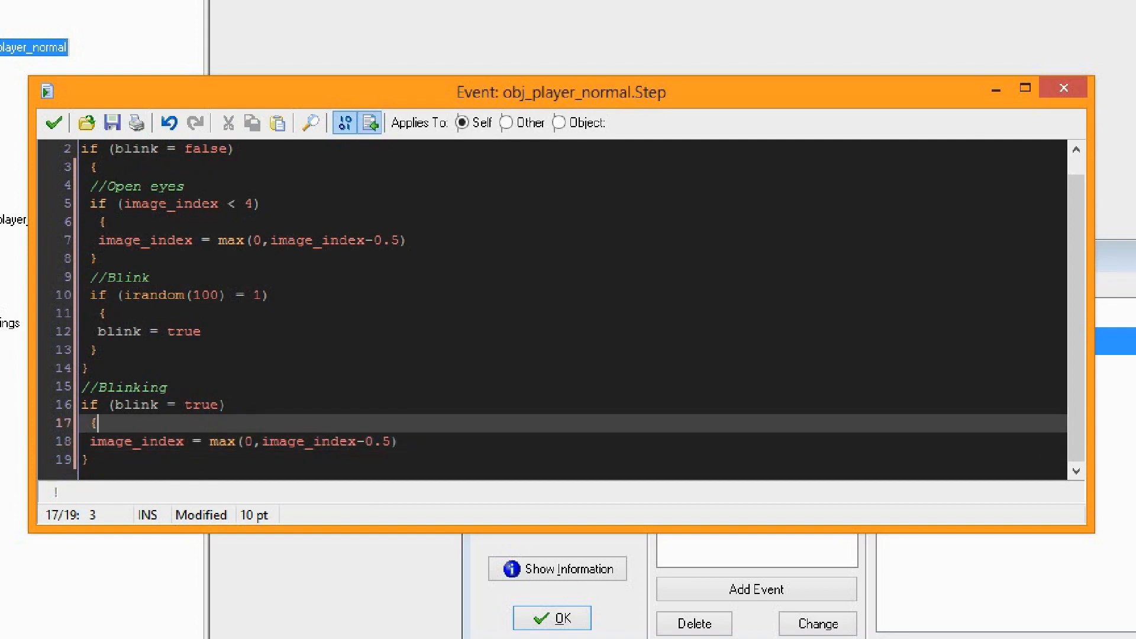
click(157, 441)
click(98, 423)
Replace the line inside the if (blink = true) block with a copy of the //Open eyes block, changing the copy's comment to //Close eyes
drag(98, 259, 90, 186)
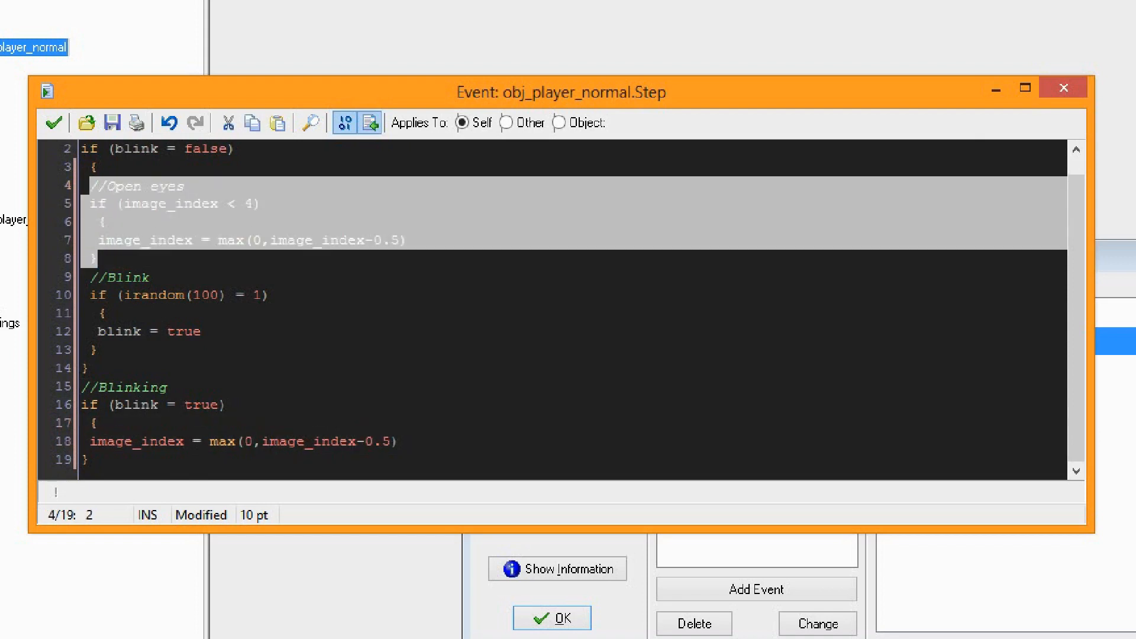
key(ctrl+c)
drag(399, 441, 90, 441)
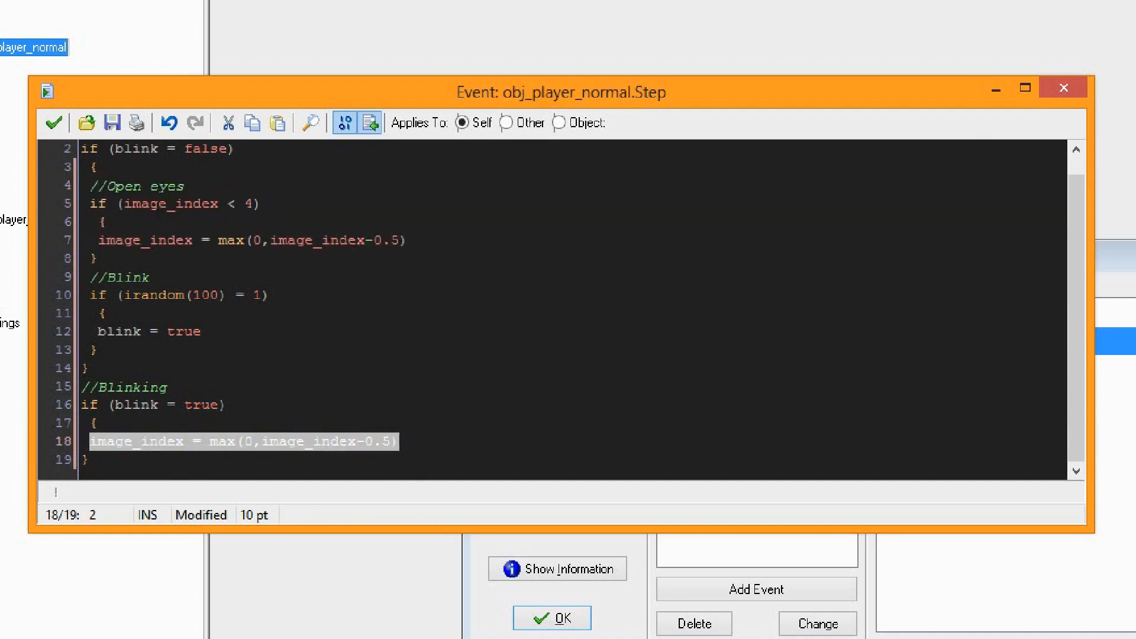
key(ctrl+v)
drag(141, 388, 108, 388)
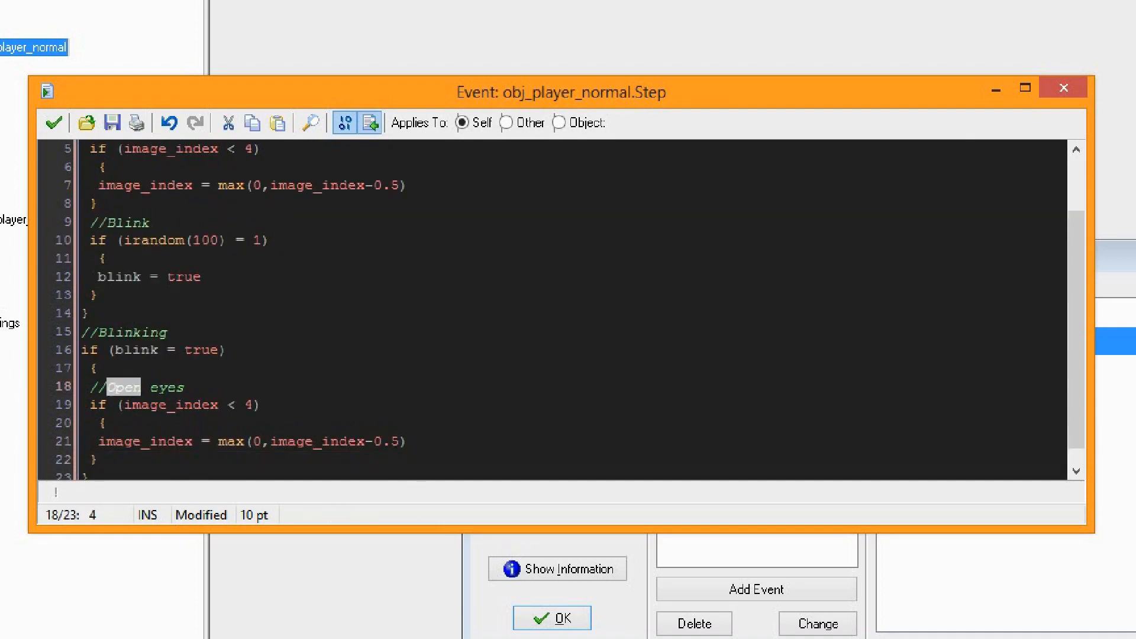
text(Close)
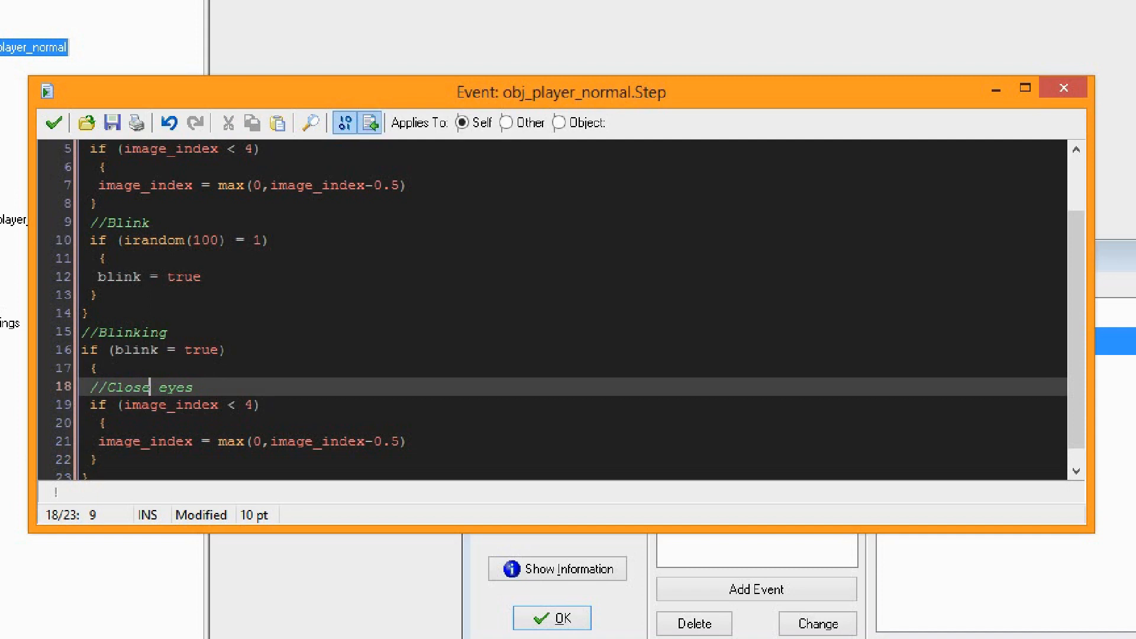
In the //Close eyes assignment, change the max function to min and set its first argument to 3.9
scroll(570, 313, down, 1)
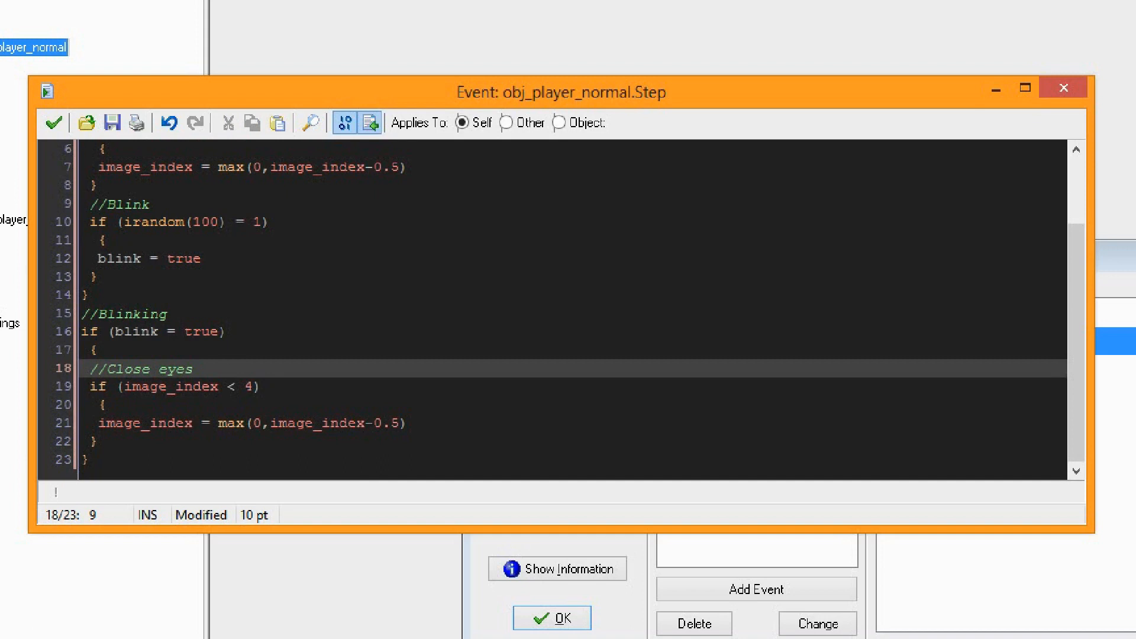
drag(245, 424, 228, 423)
text(in)
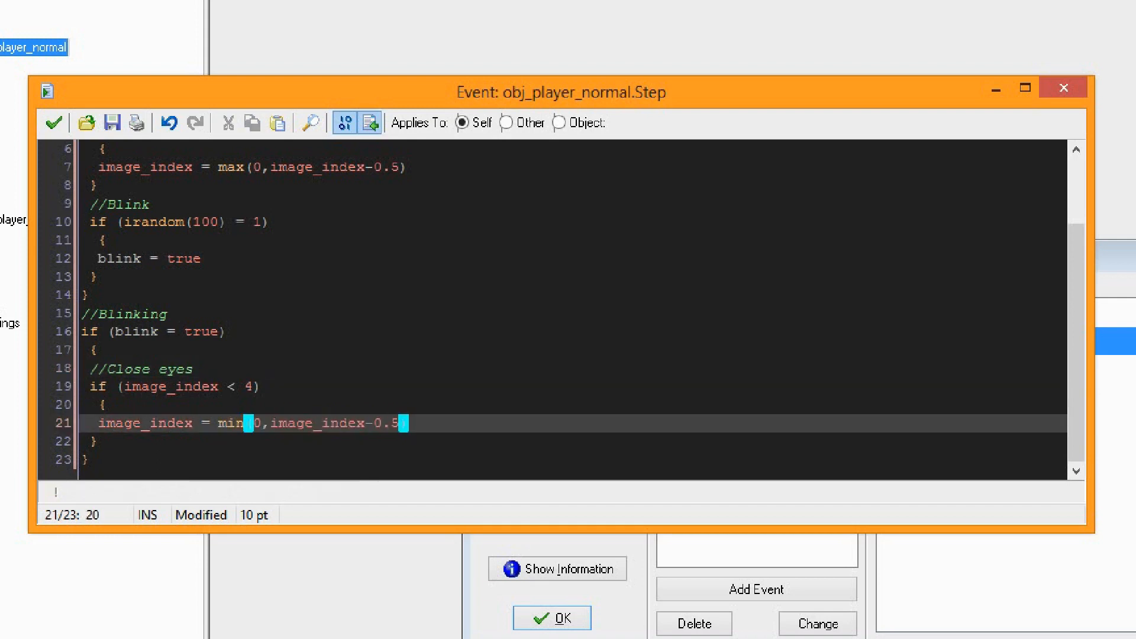
click(98, 441)
drag(261, 423, 253, 423)
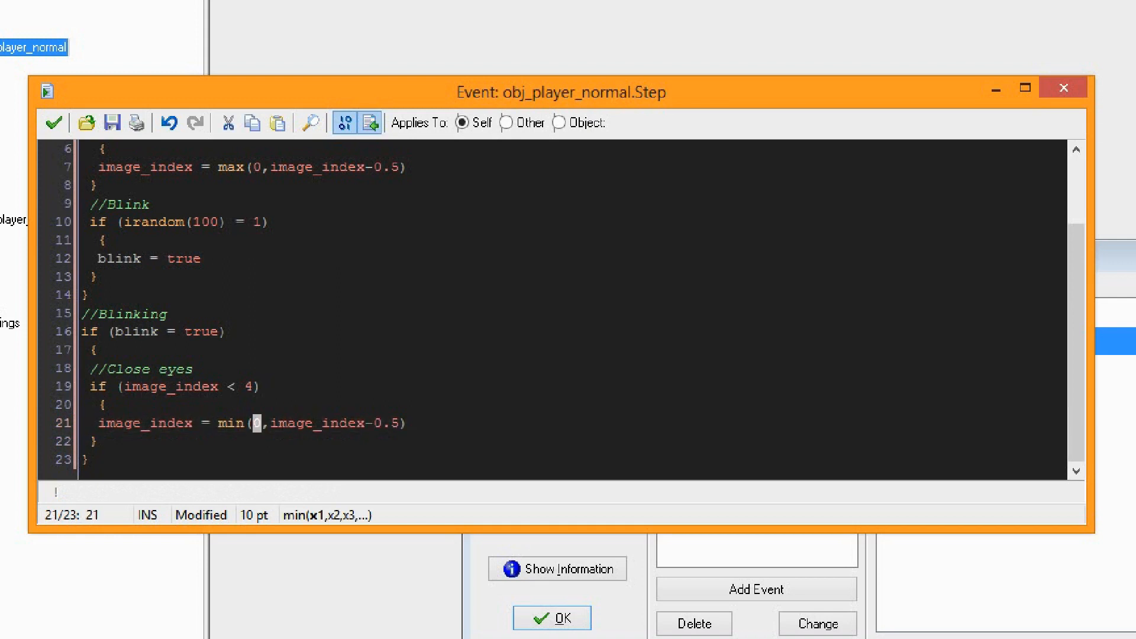
text(3.9)
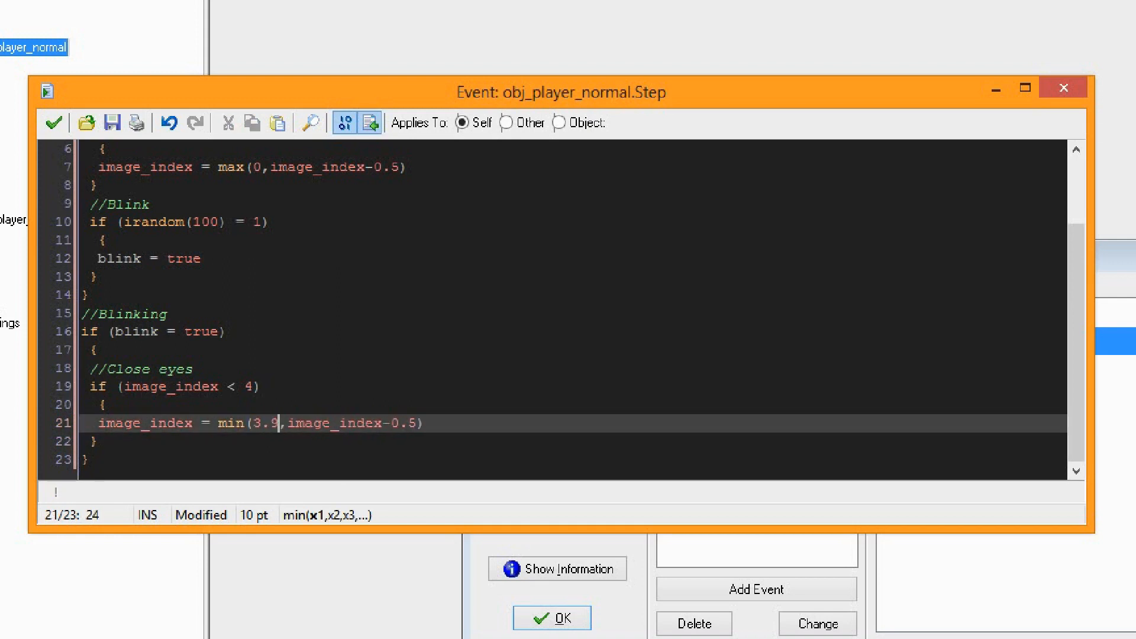
Change the second argument of the //Close eyes min function to image_index+0.5
click(106, 405)
click(382, 423)
drag(288, 423, 390, 423)
key(Left)
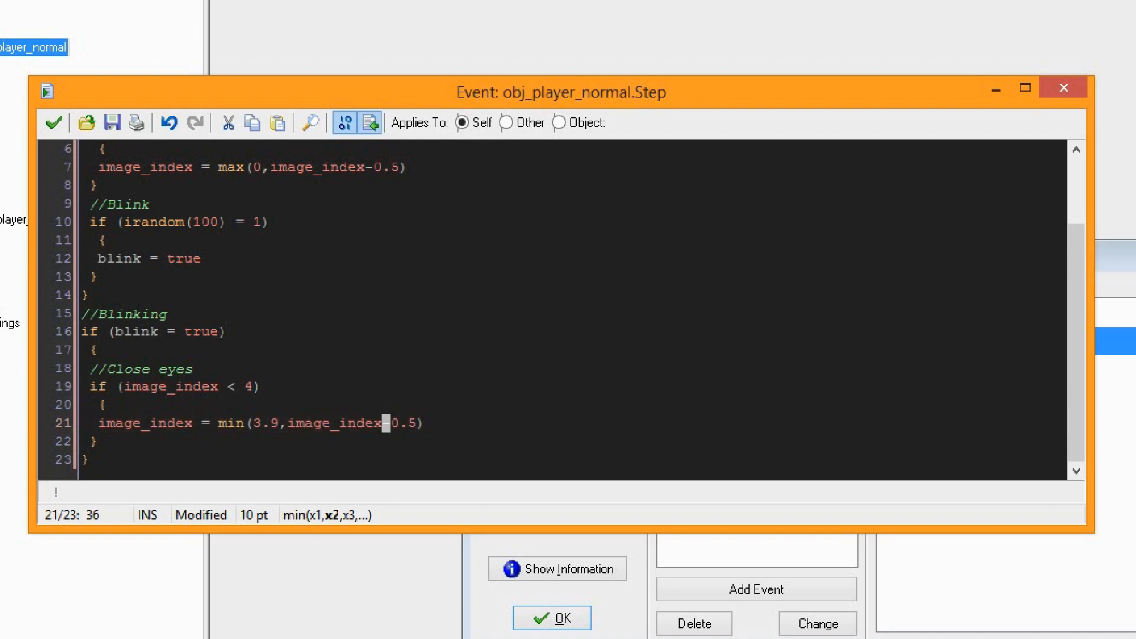
text(+)
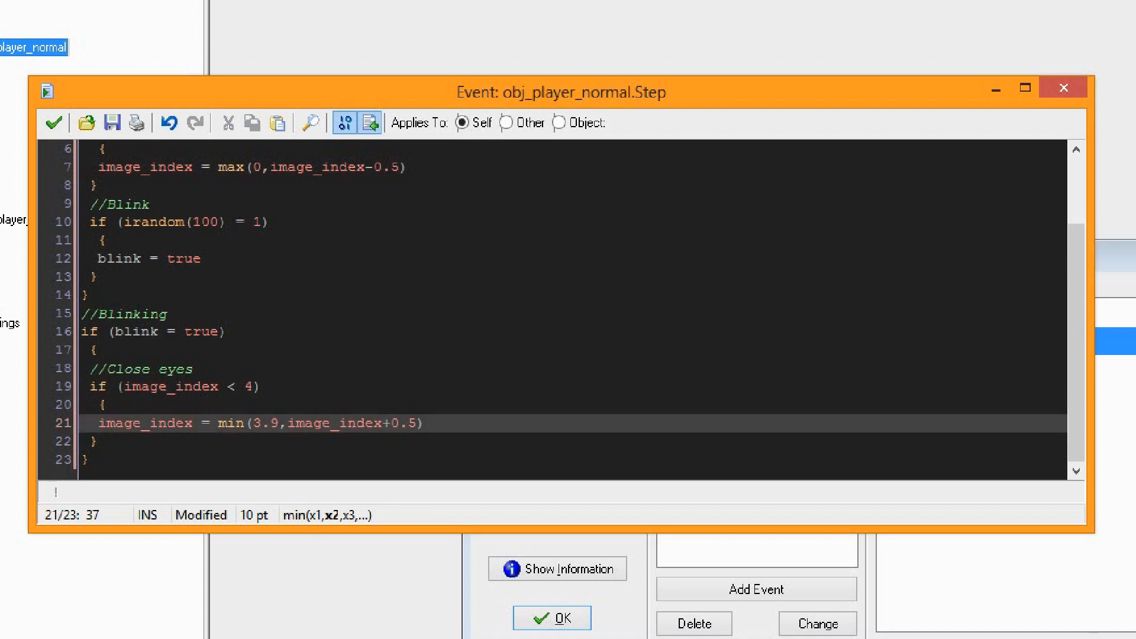
key(Down)
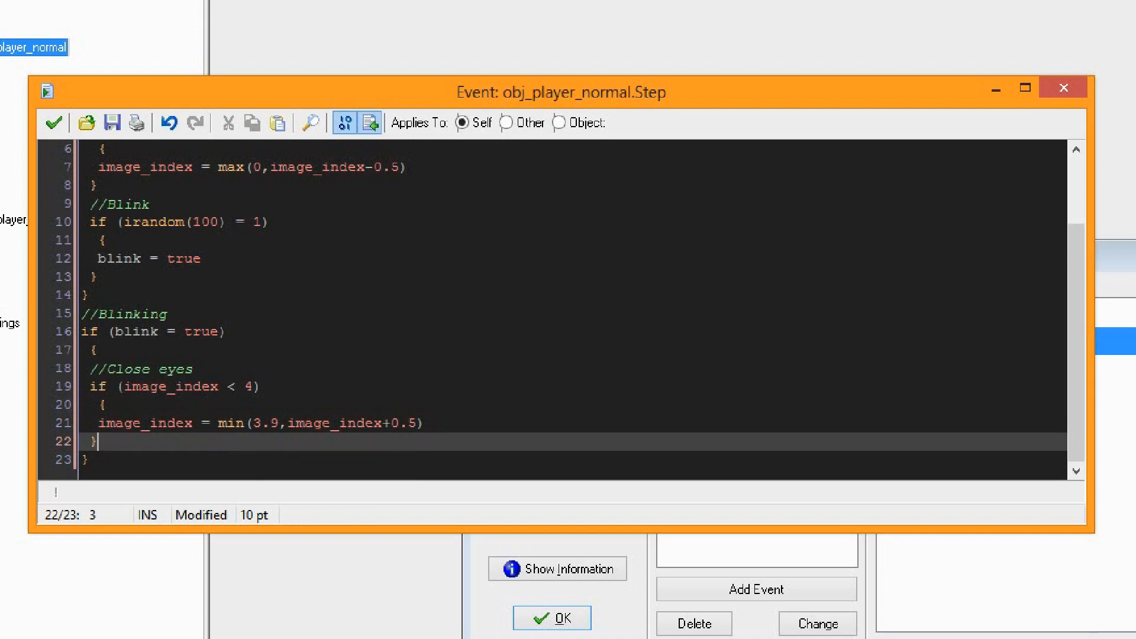
Add the condition if (image_index > 3) on a new line below the min assignment in the //Close eyes block
key(Up)
key(End)
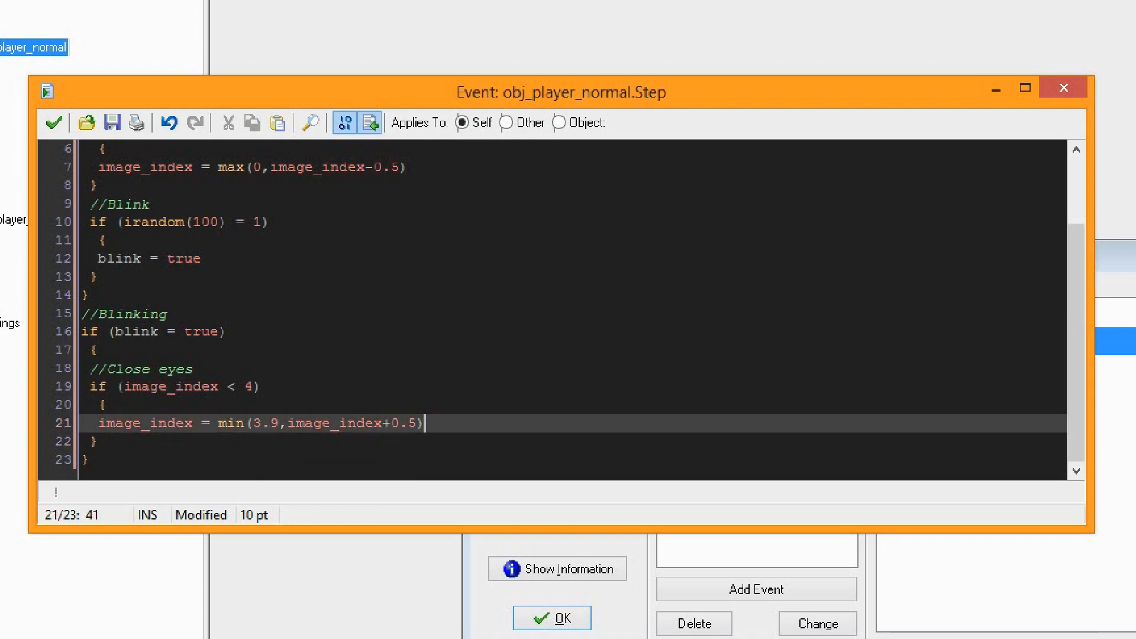
key(Return)
text(if )
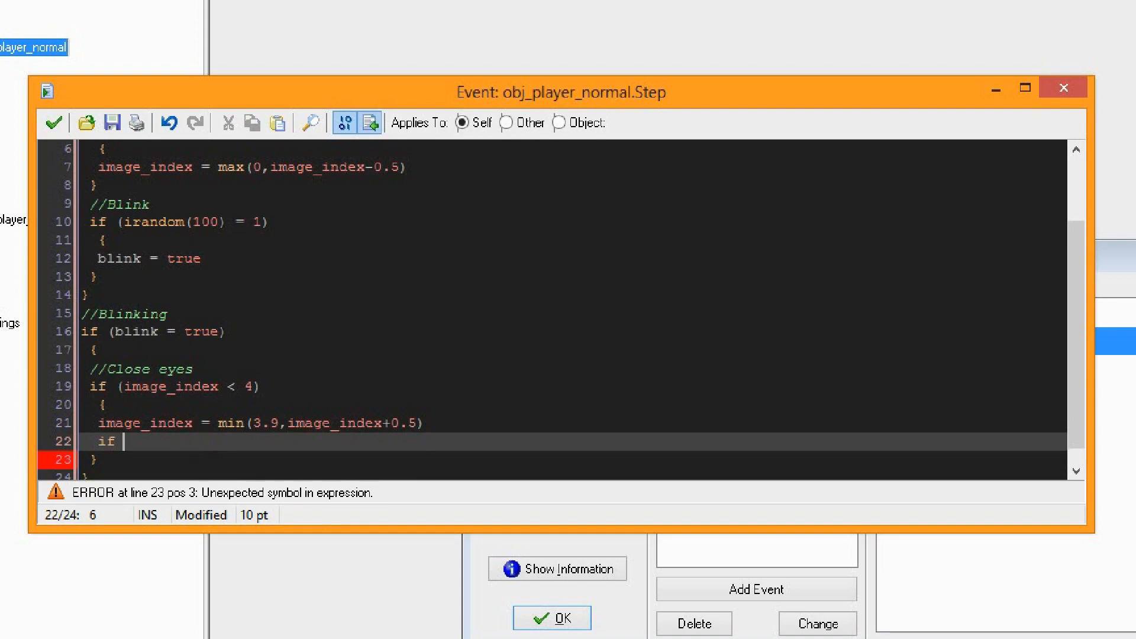
text((image In)
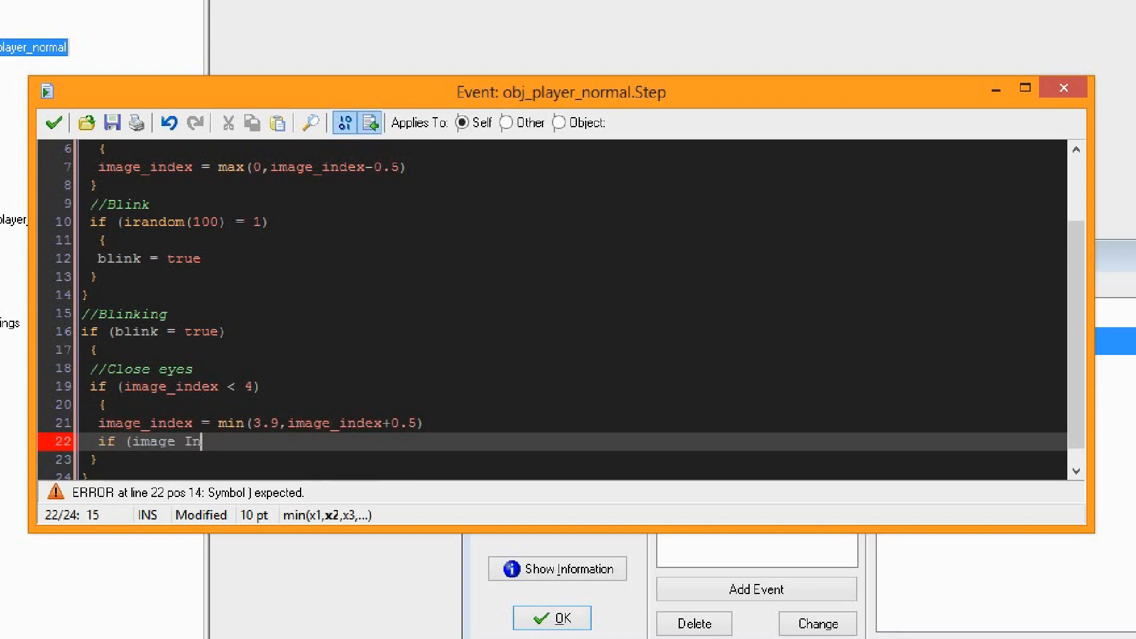
key(BackSpace)
key(BackSpace)
key(BackSpace)
text(_inde)
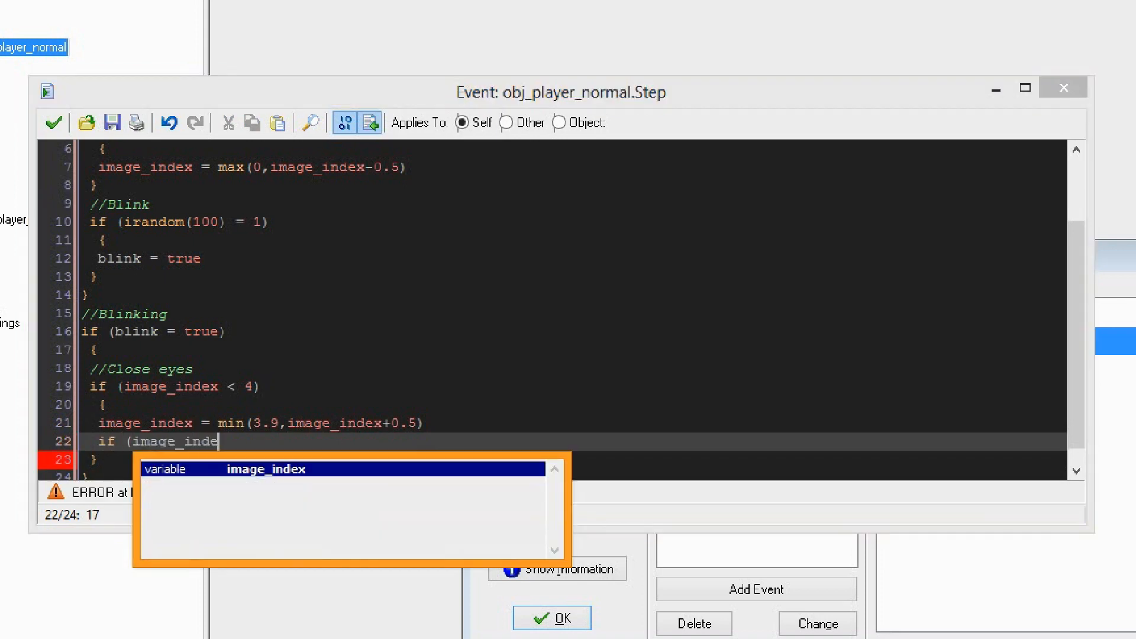
text(x =)
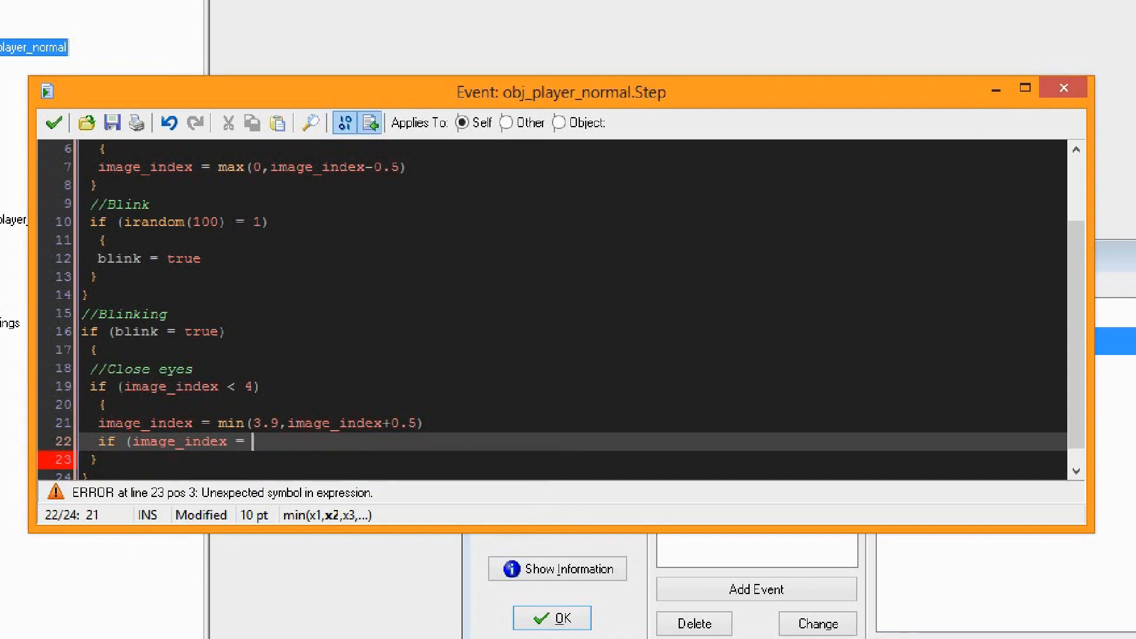
key(BackSpace)
key(BackSpace)
text(>=)
key(BackSpace)
key(BackSpace)
key(BackSpace)
text(> 3)
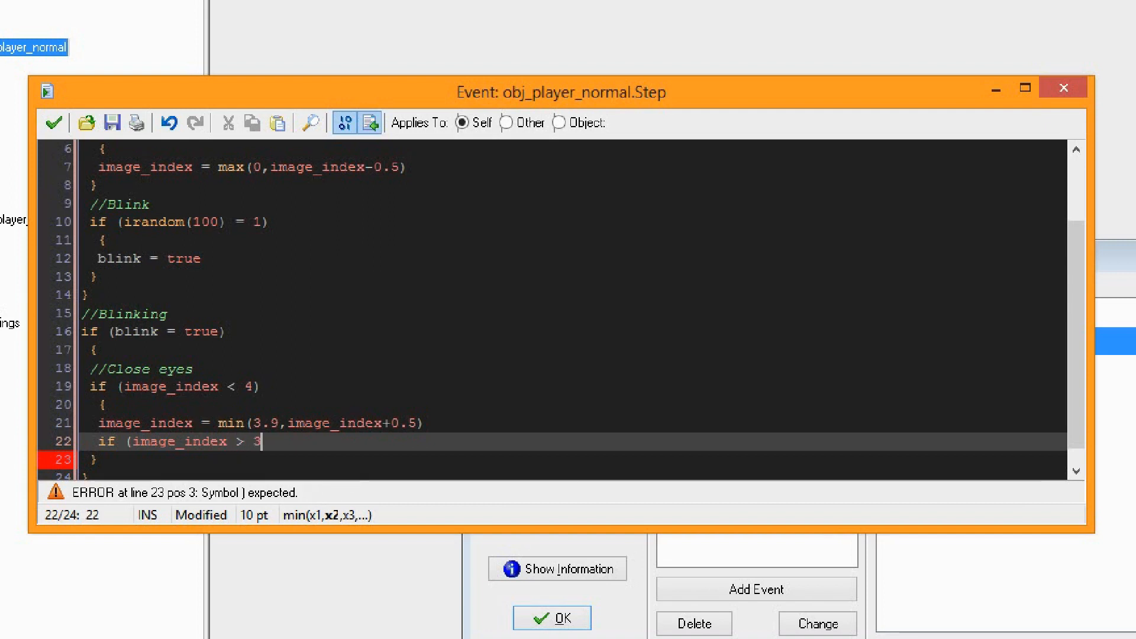
text())
Give the if (image_index > 3) condition a braced block containing blink = false
key(Return)
text({)
key(Return)
key(BackSpace)
text(})
key(Up)
key(End)
key(Return)
text(b)
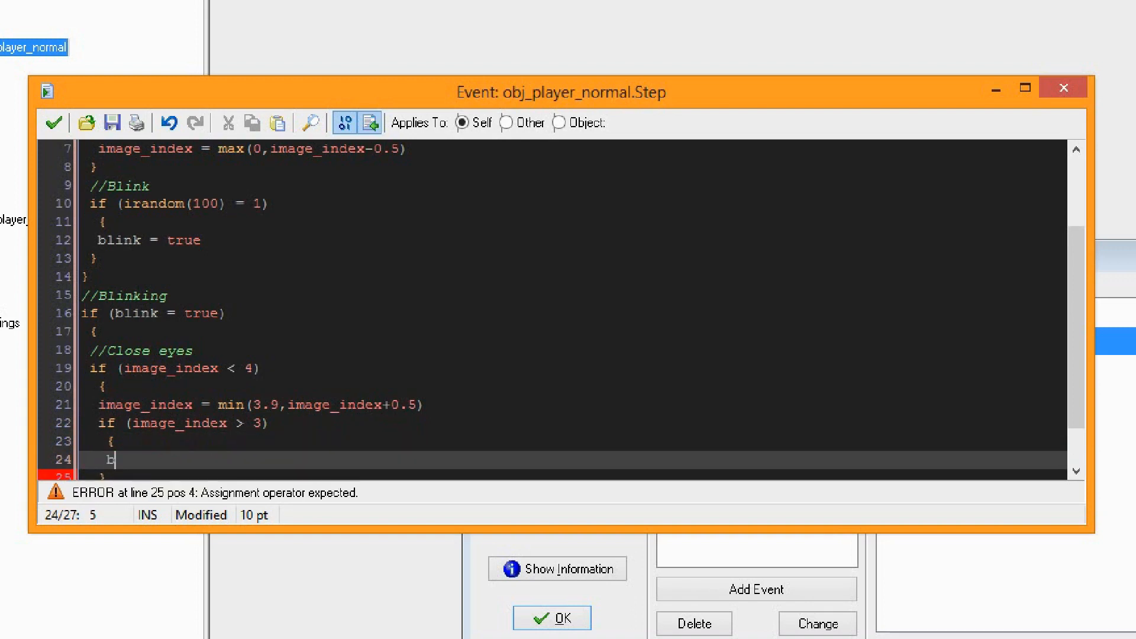
text(link = false)
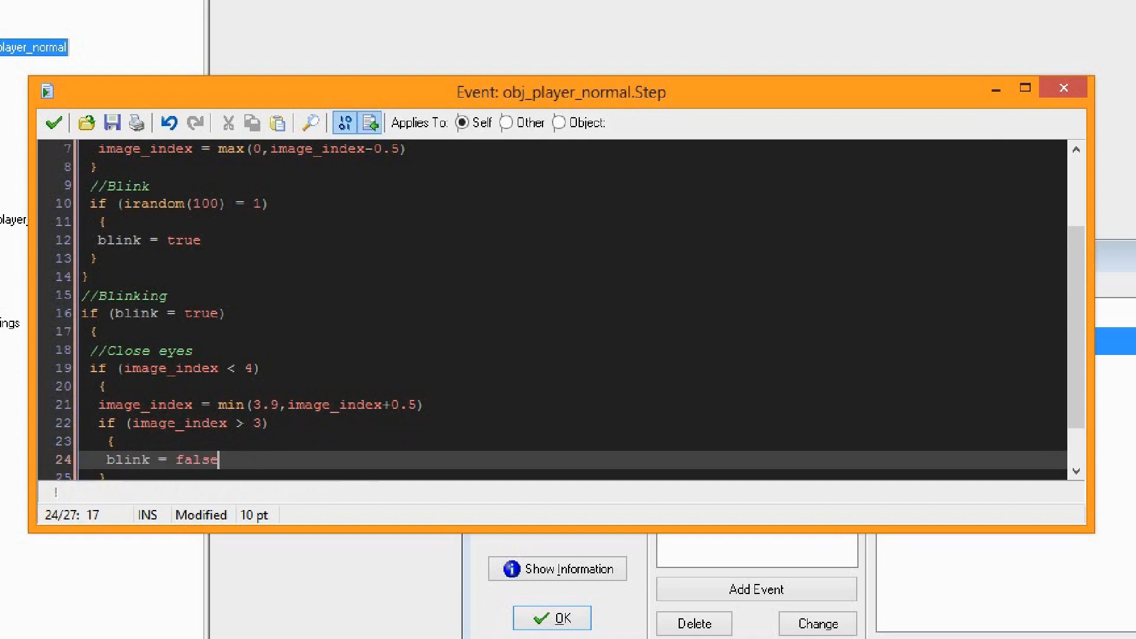
scroll(561, 313, down, 1)
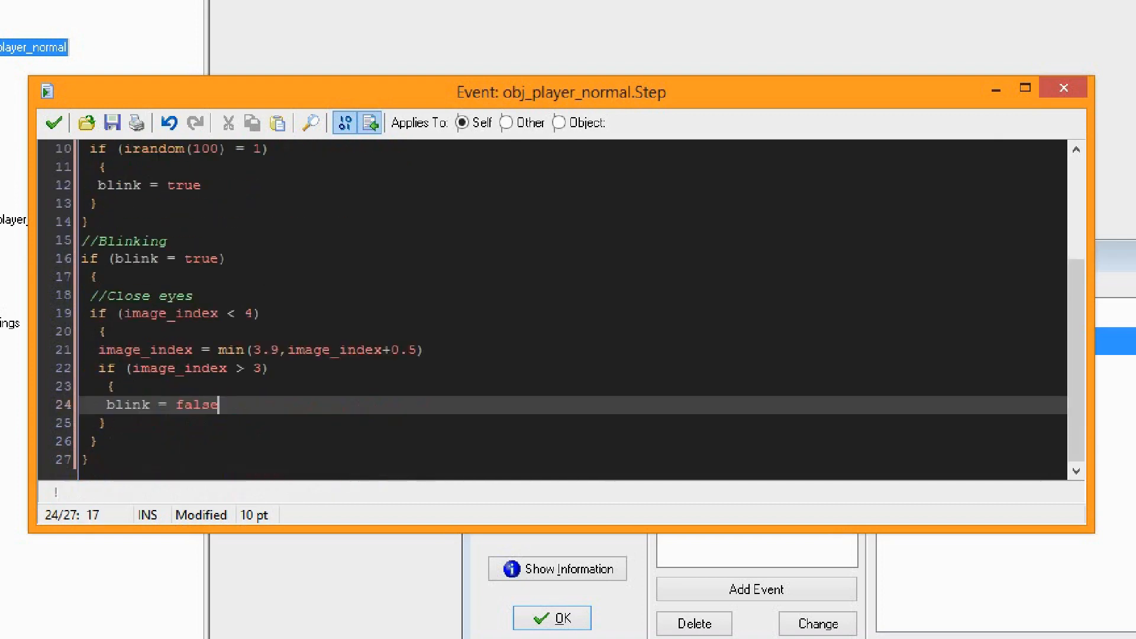
Insert a //Stop comment above the if (image_index > 3) condition and accept the Step event code
click(423, 350)
key(Return)
text(//Stop)
scroll(561, 313, down, 1)
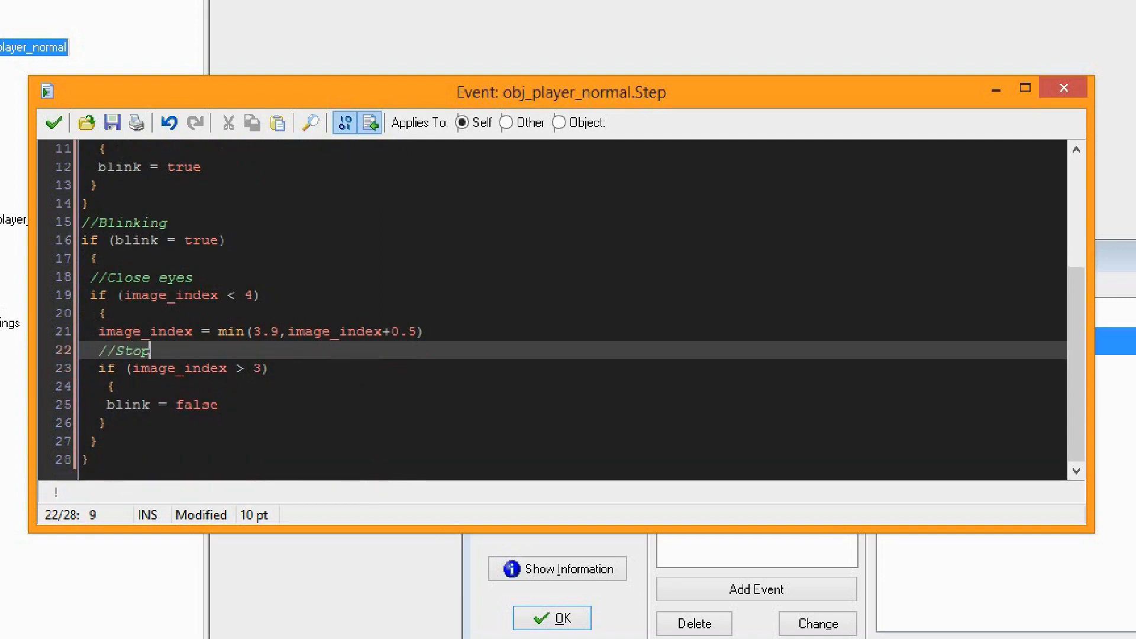
scroll(561, 313, up, 3)
scroll(561, 313, down, 3)
scroll(552, 310, up, 4)
click(54, 123)
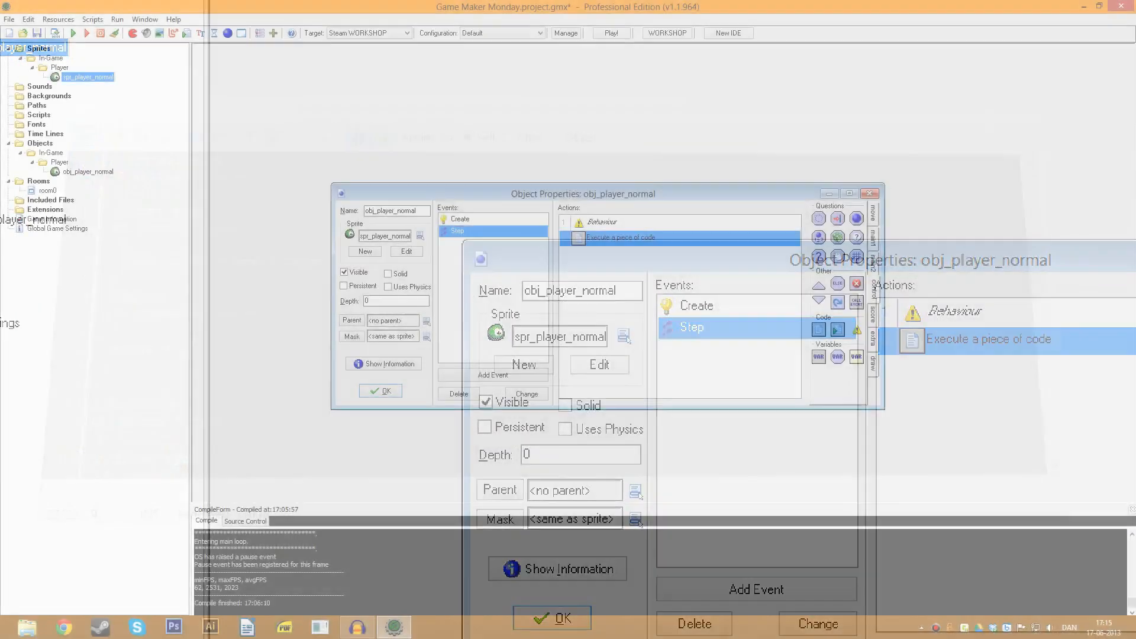
Save the project and test-run the game to check the player's blinking, closing the game window when done
key(ctrl+s)
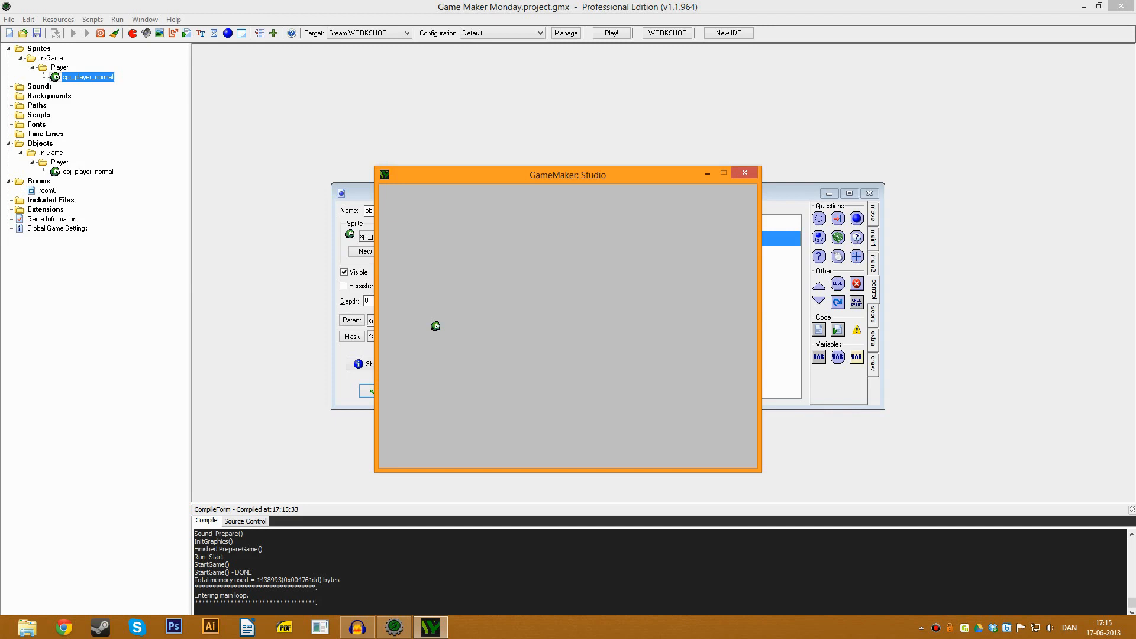
click(744, 172)
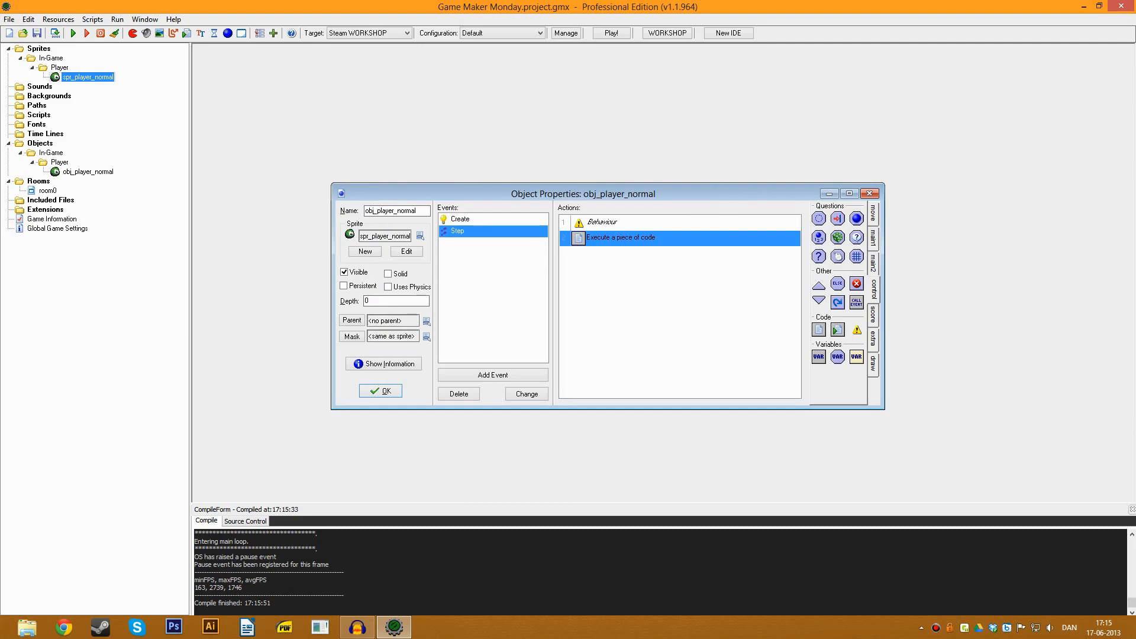